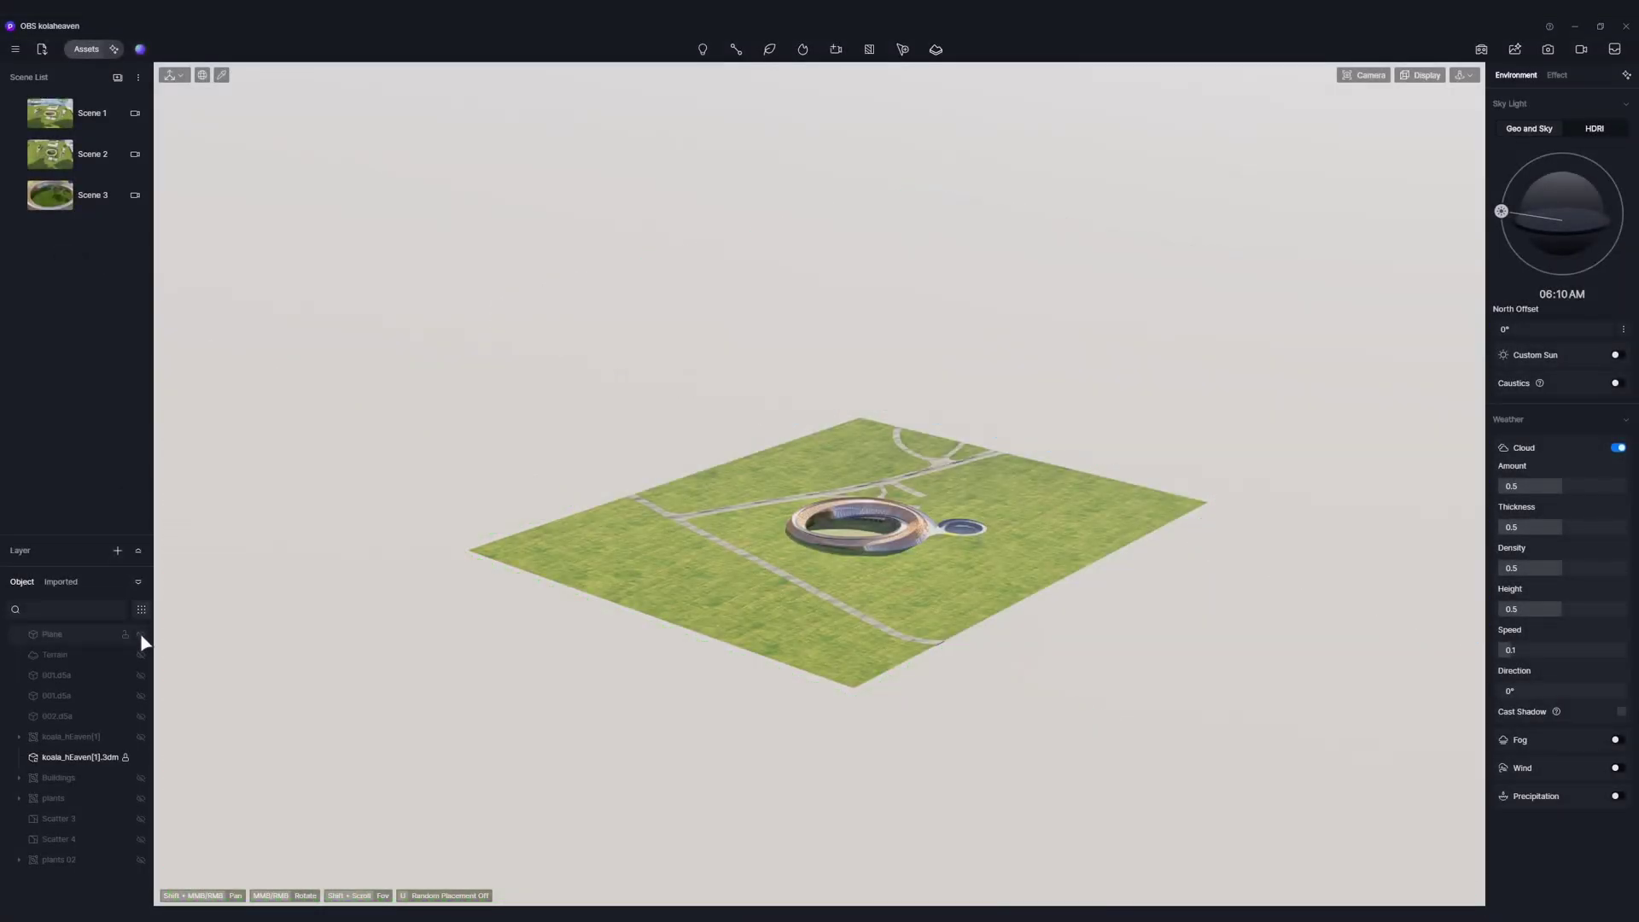
Show the hidden Plane, Terrain and the first two .d5a objects in the scene.
click(141, 634)
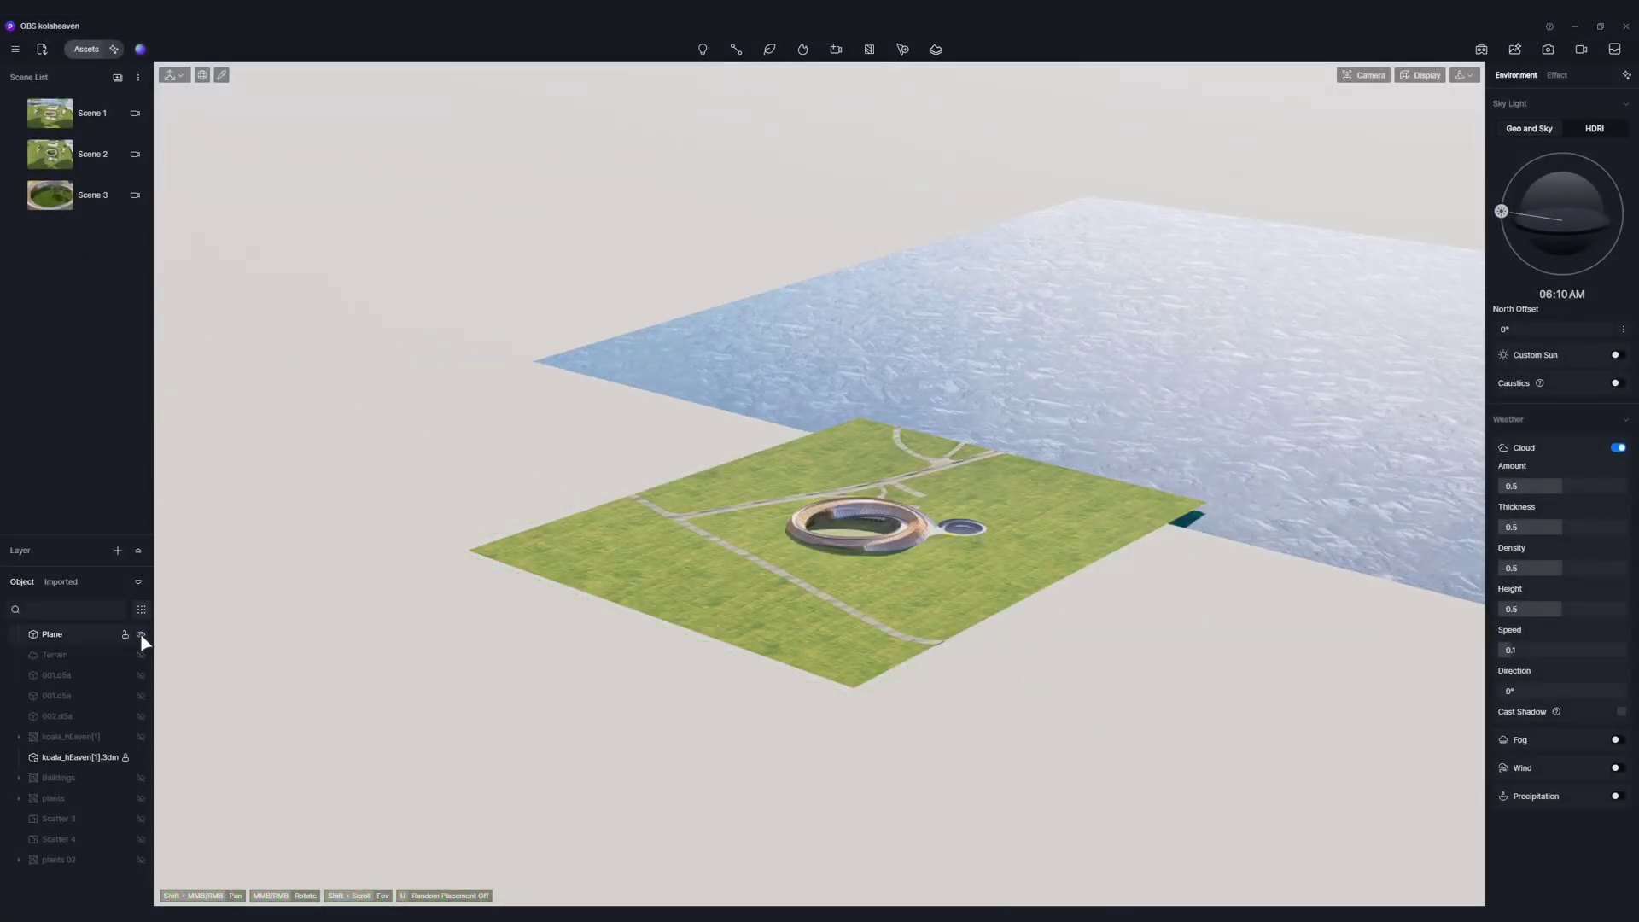
click(141, 654)
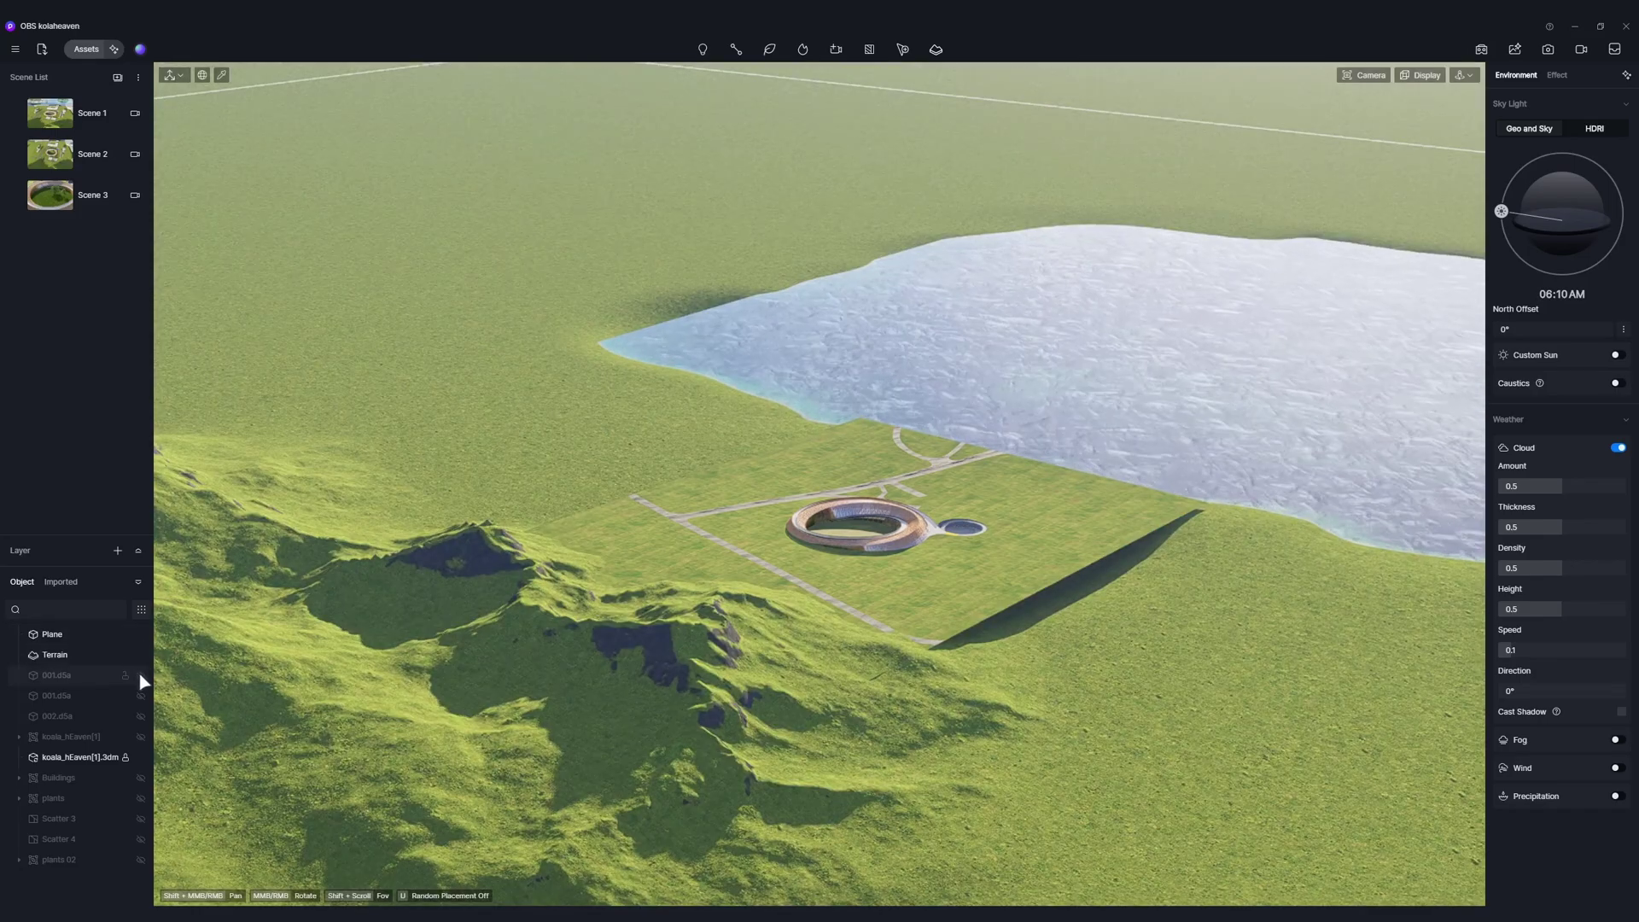
click(140, 675)
click(141, 695)
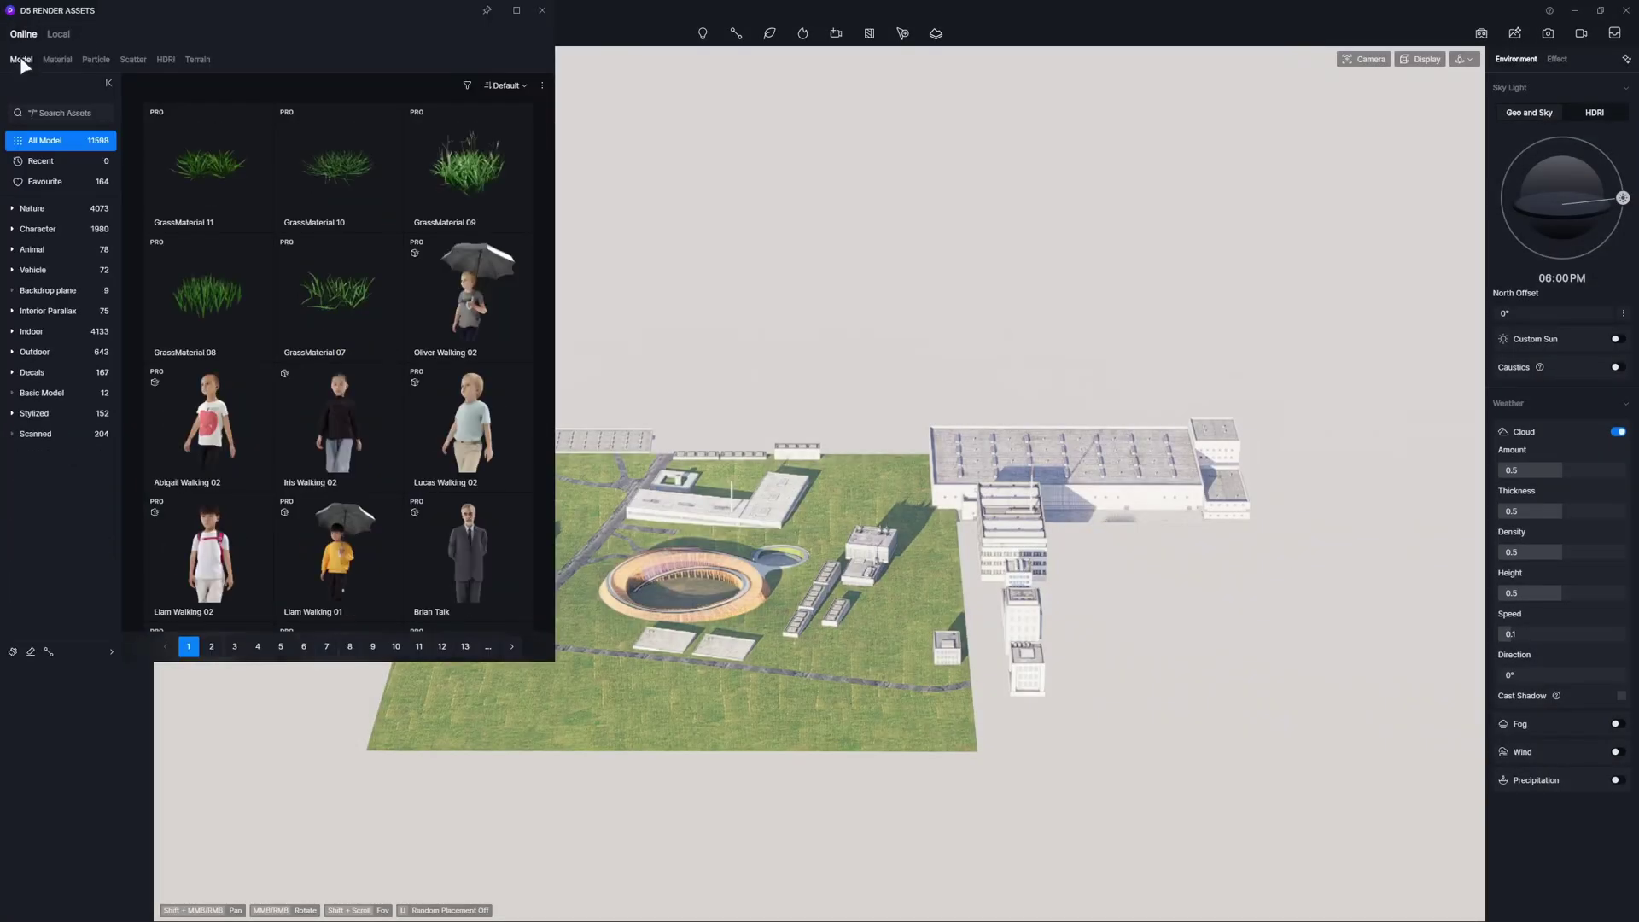
Place a basic-model Plane behind the campus buildings, sized about 504745 by 504745 and positioned at Z 110.
click(60, 392)
click(243, 427)
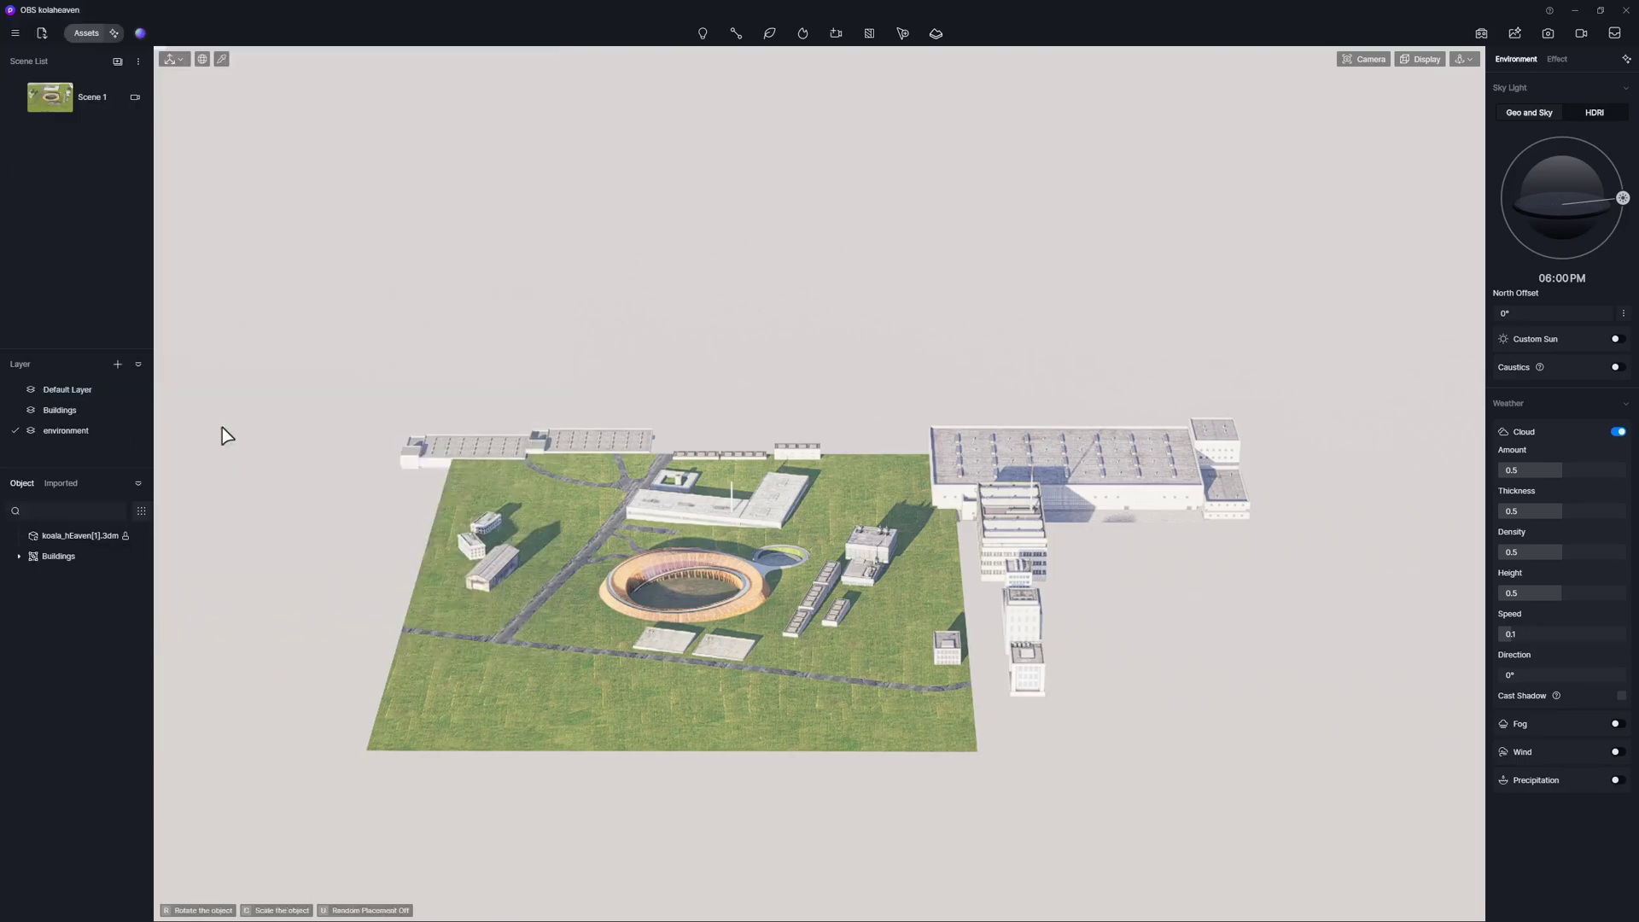
click(722, 399)
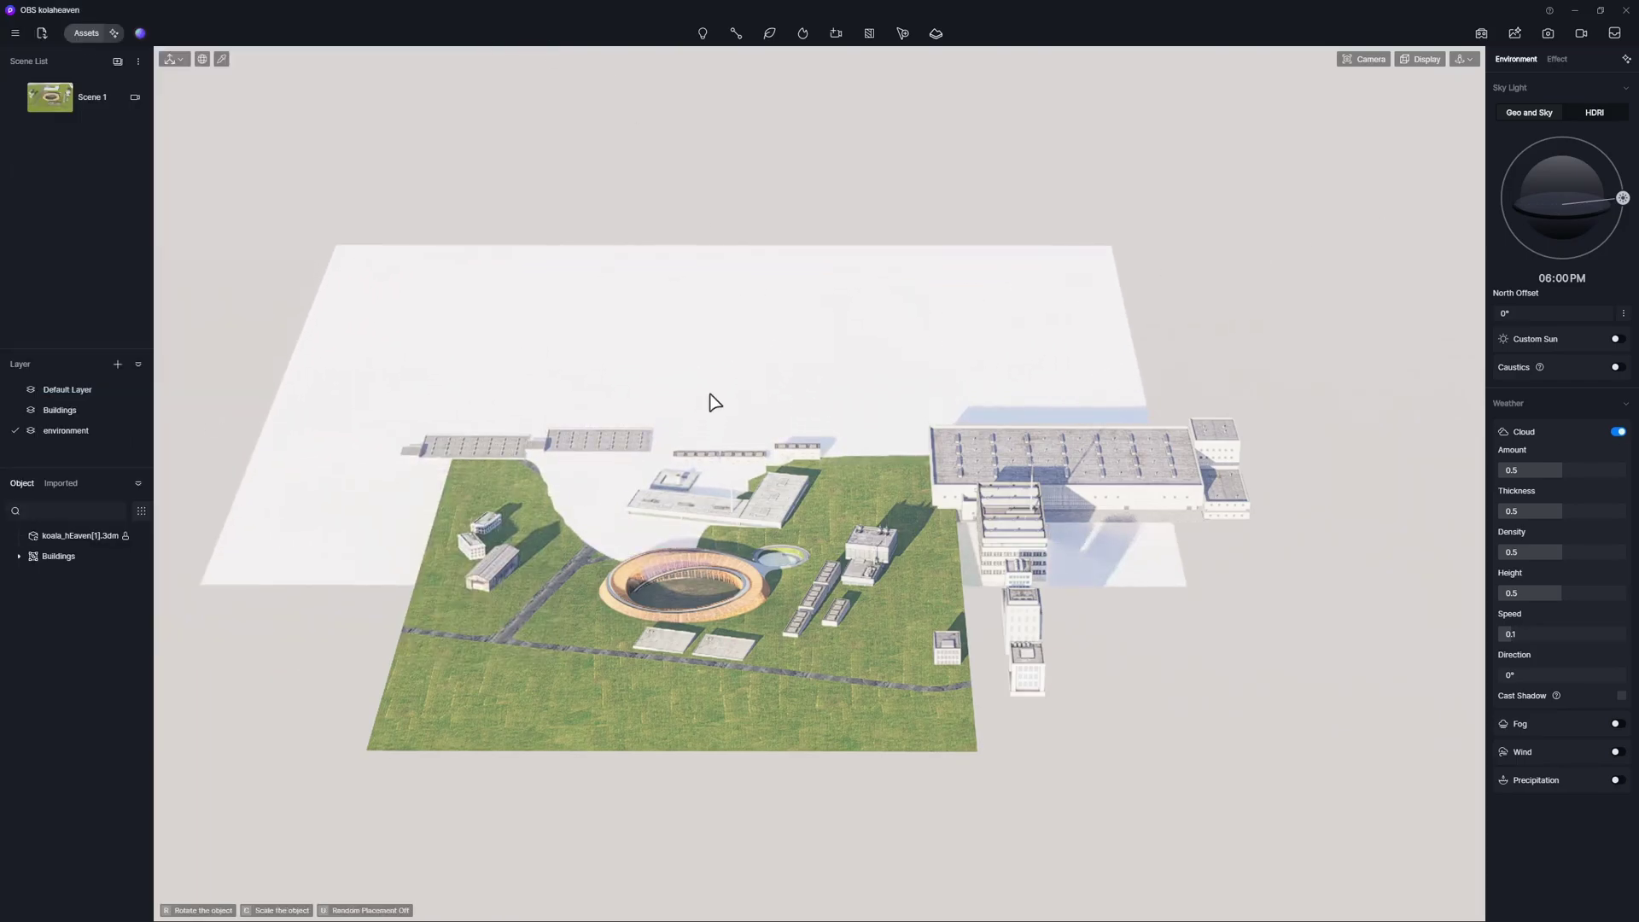
click(715, 279)
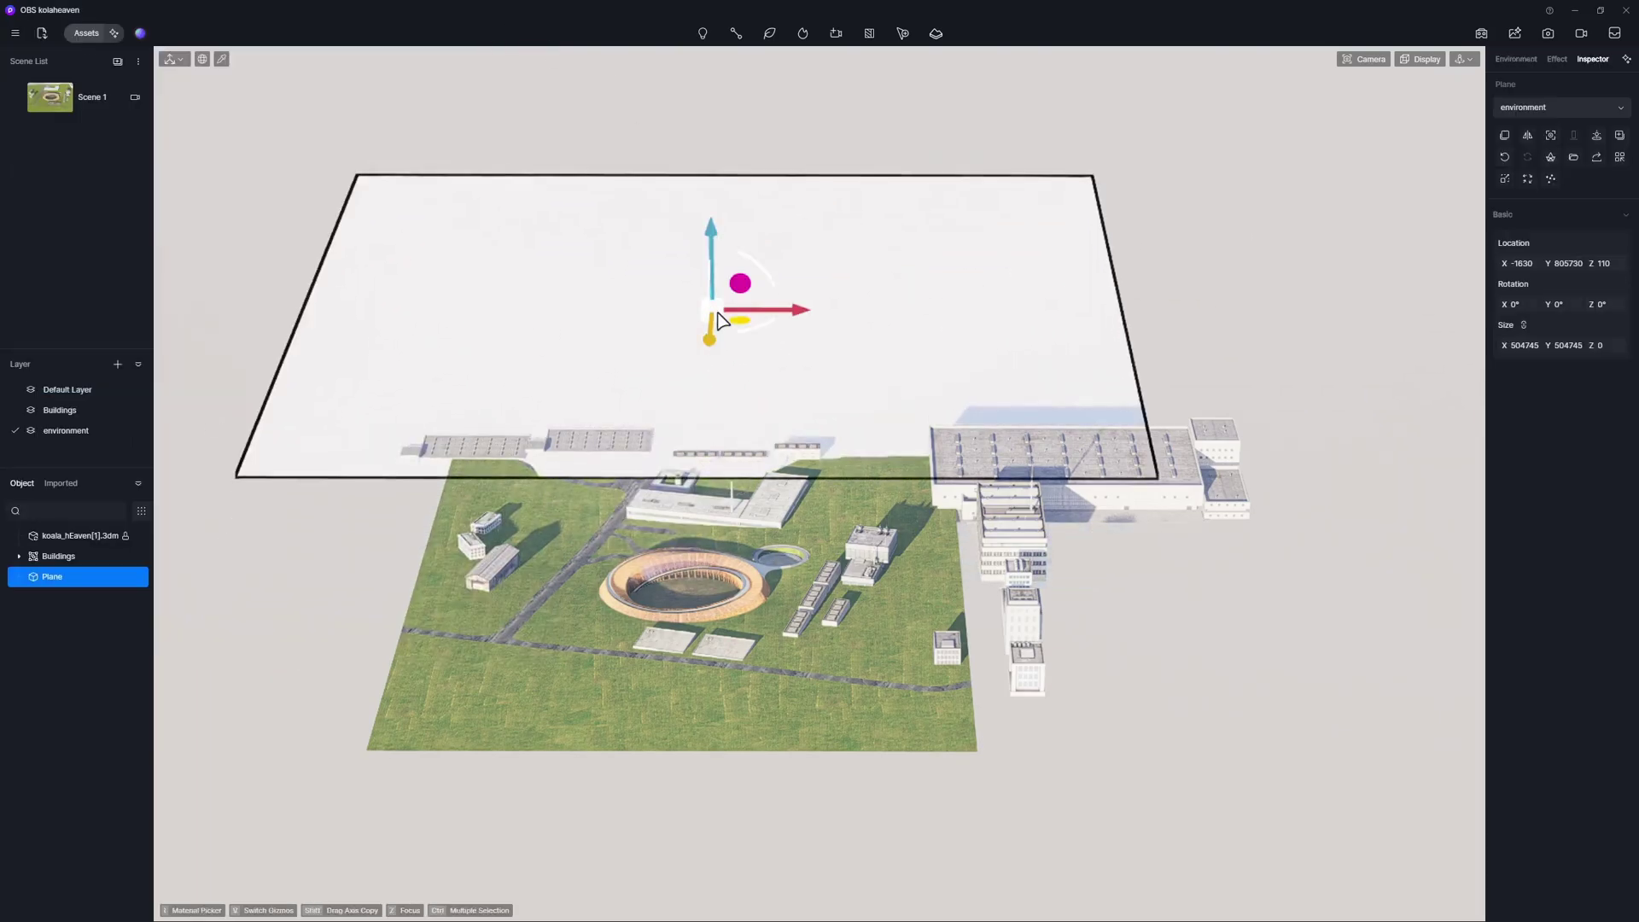
click(1162, 275)
click(867, 308)
click(1178, 274)
Apply the Blue pool water ripple 01 material from the Water category to the plane.
click(86, 32)
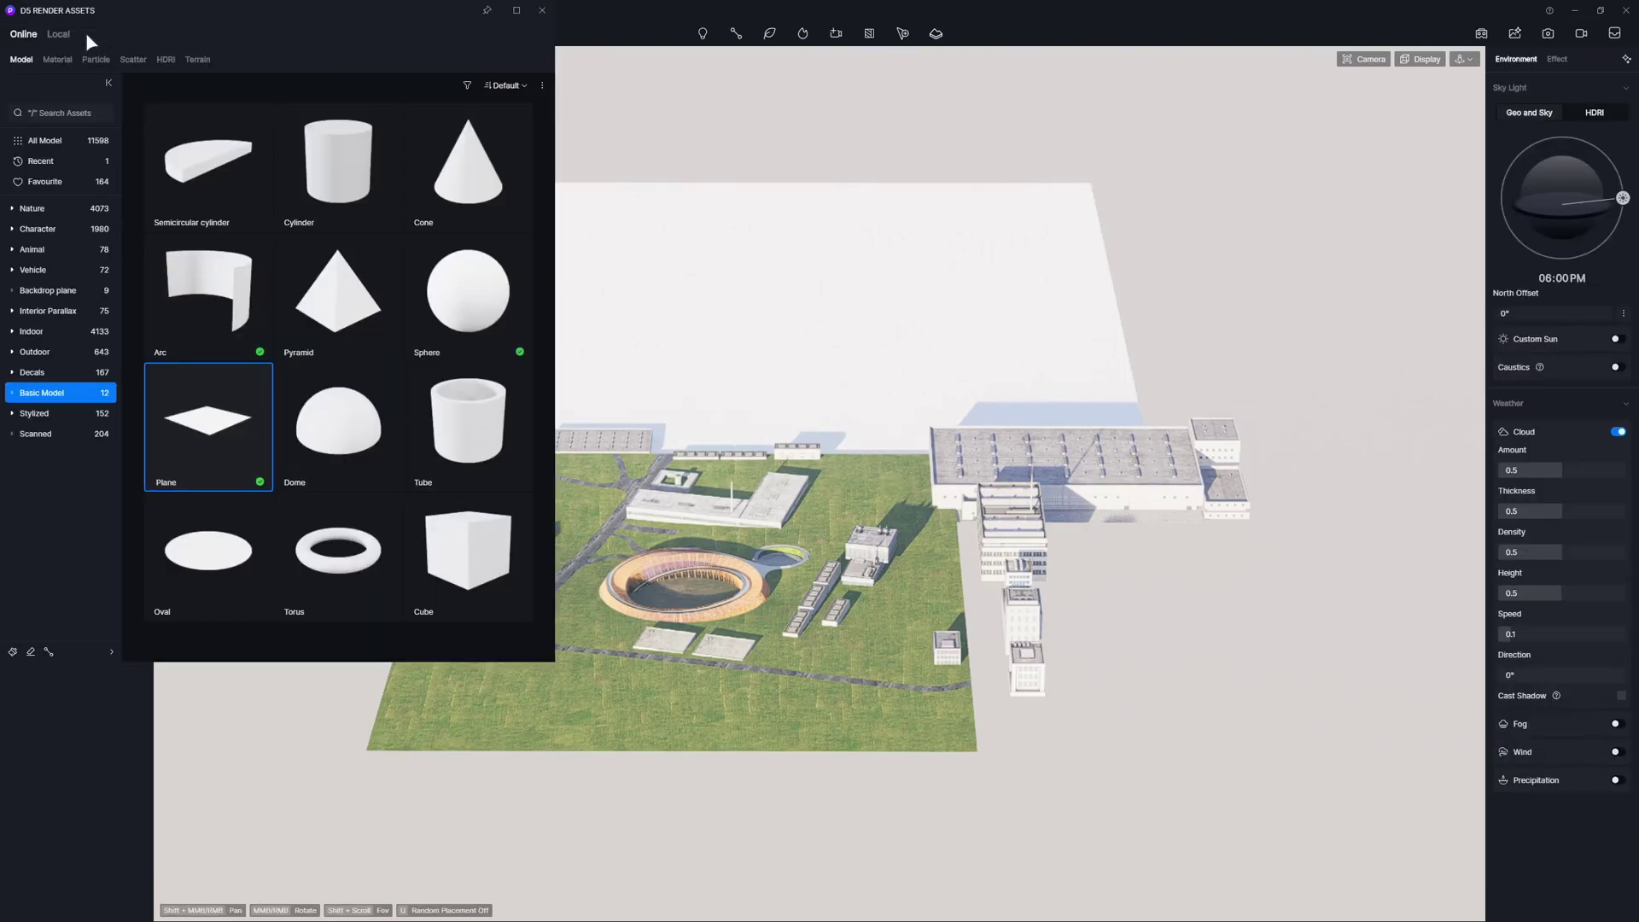
click(58, 59)
click(31, 536)
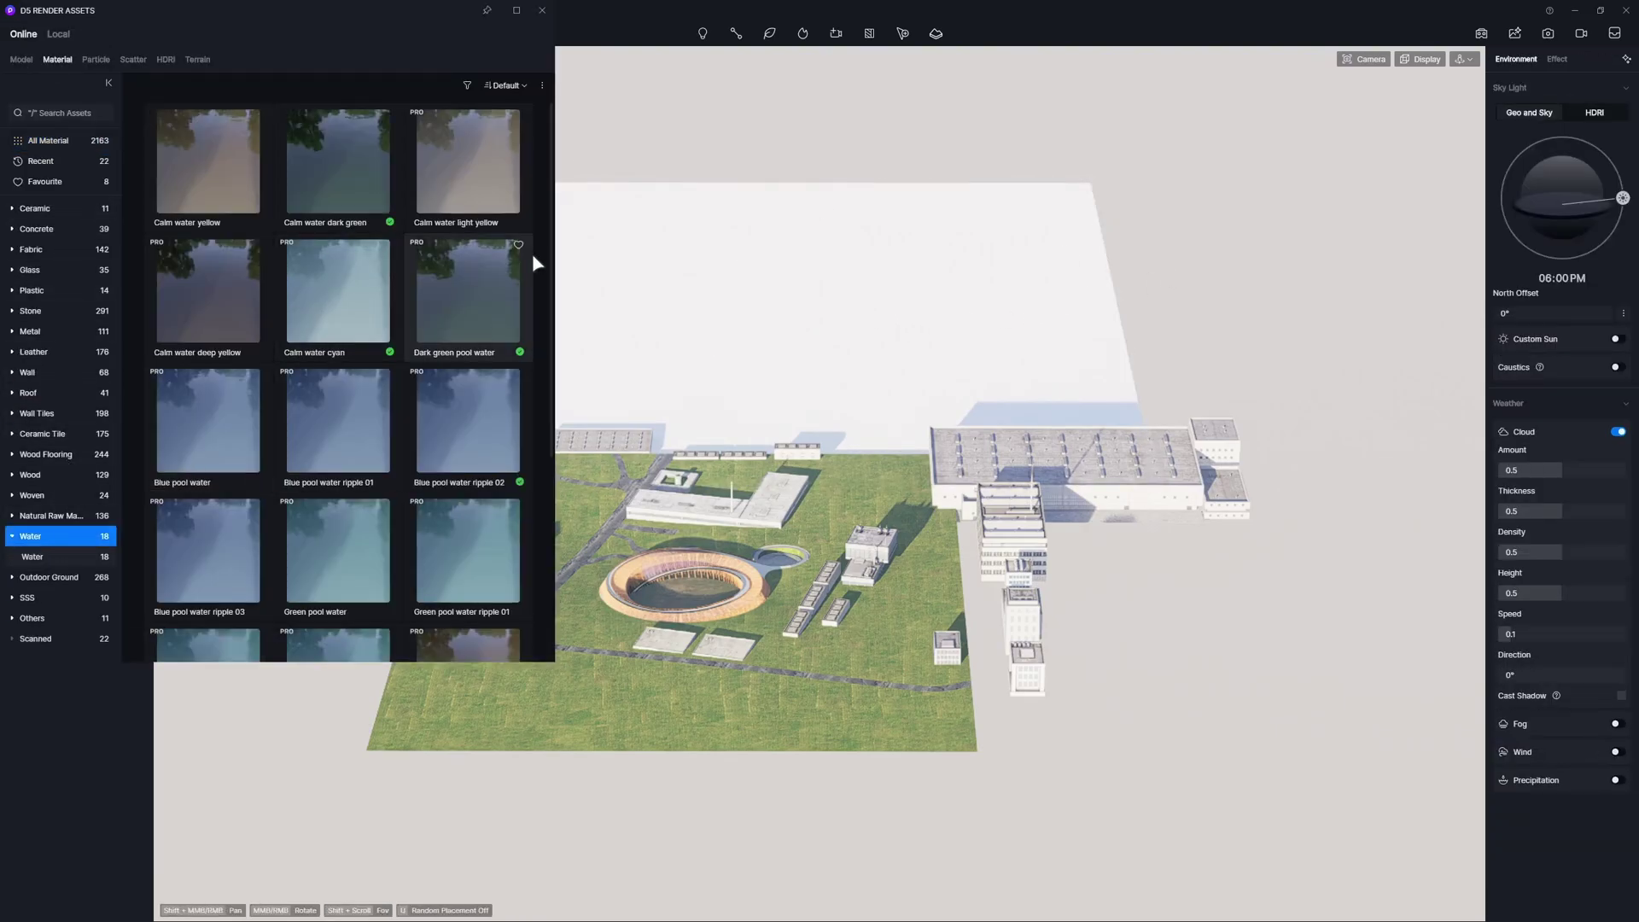
scroll(538, 263, down, 3)
scroll(541, 256, up, 3)
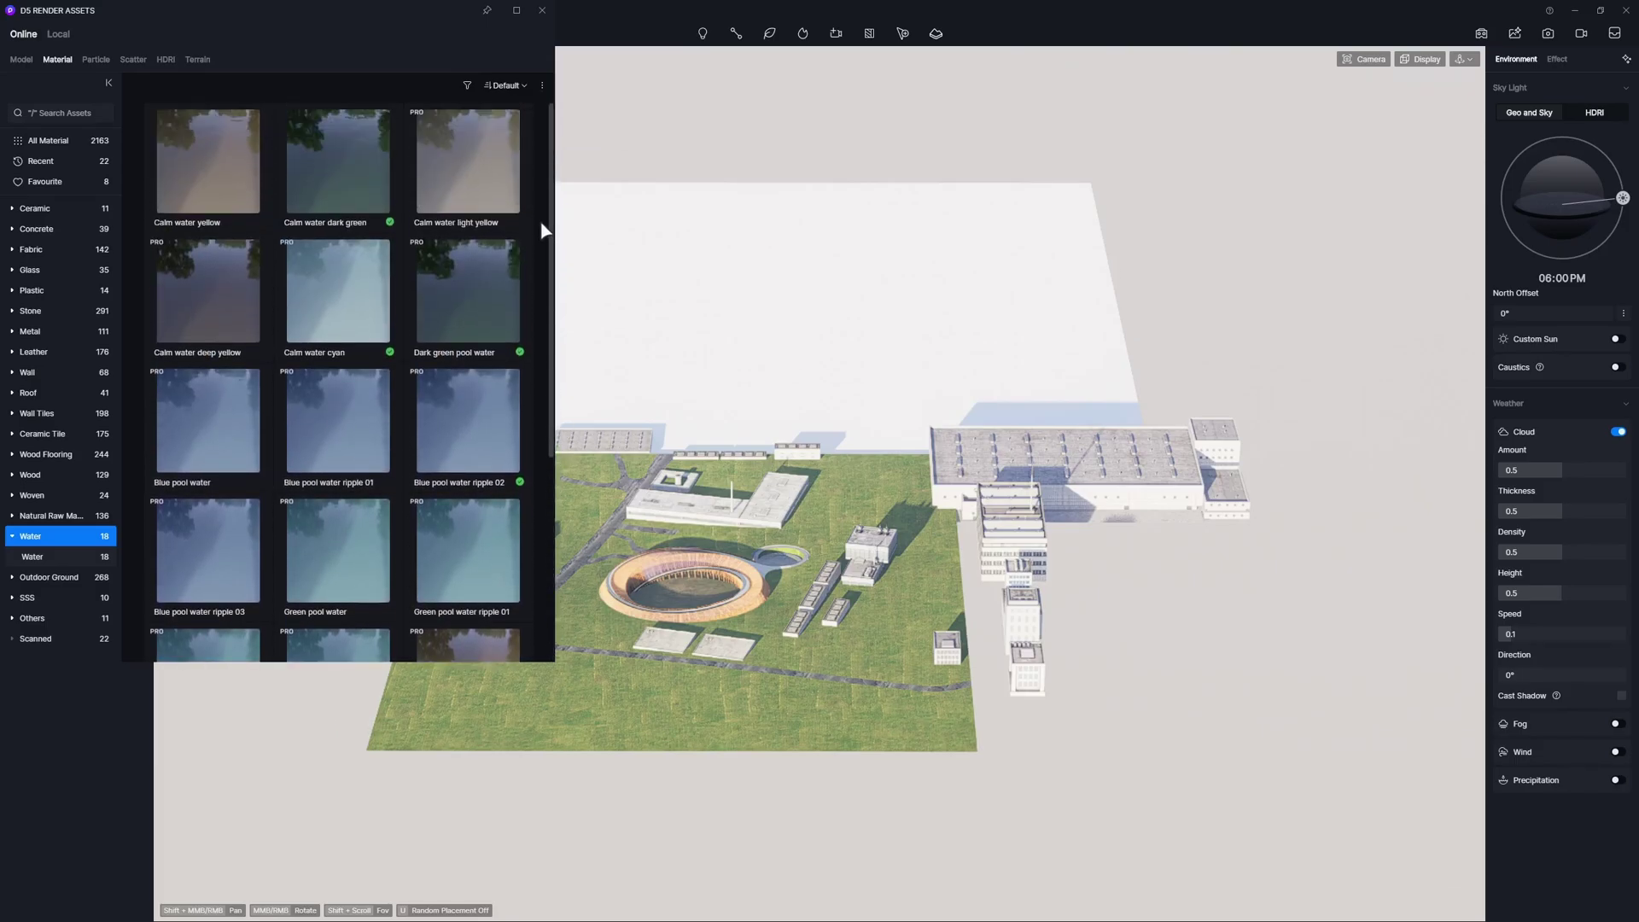
click(352, 425)
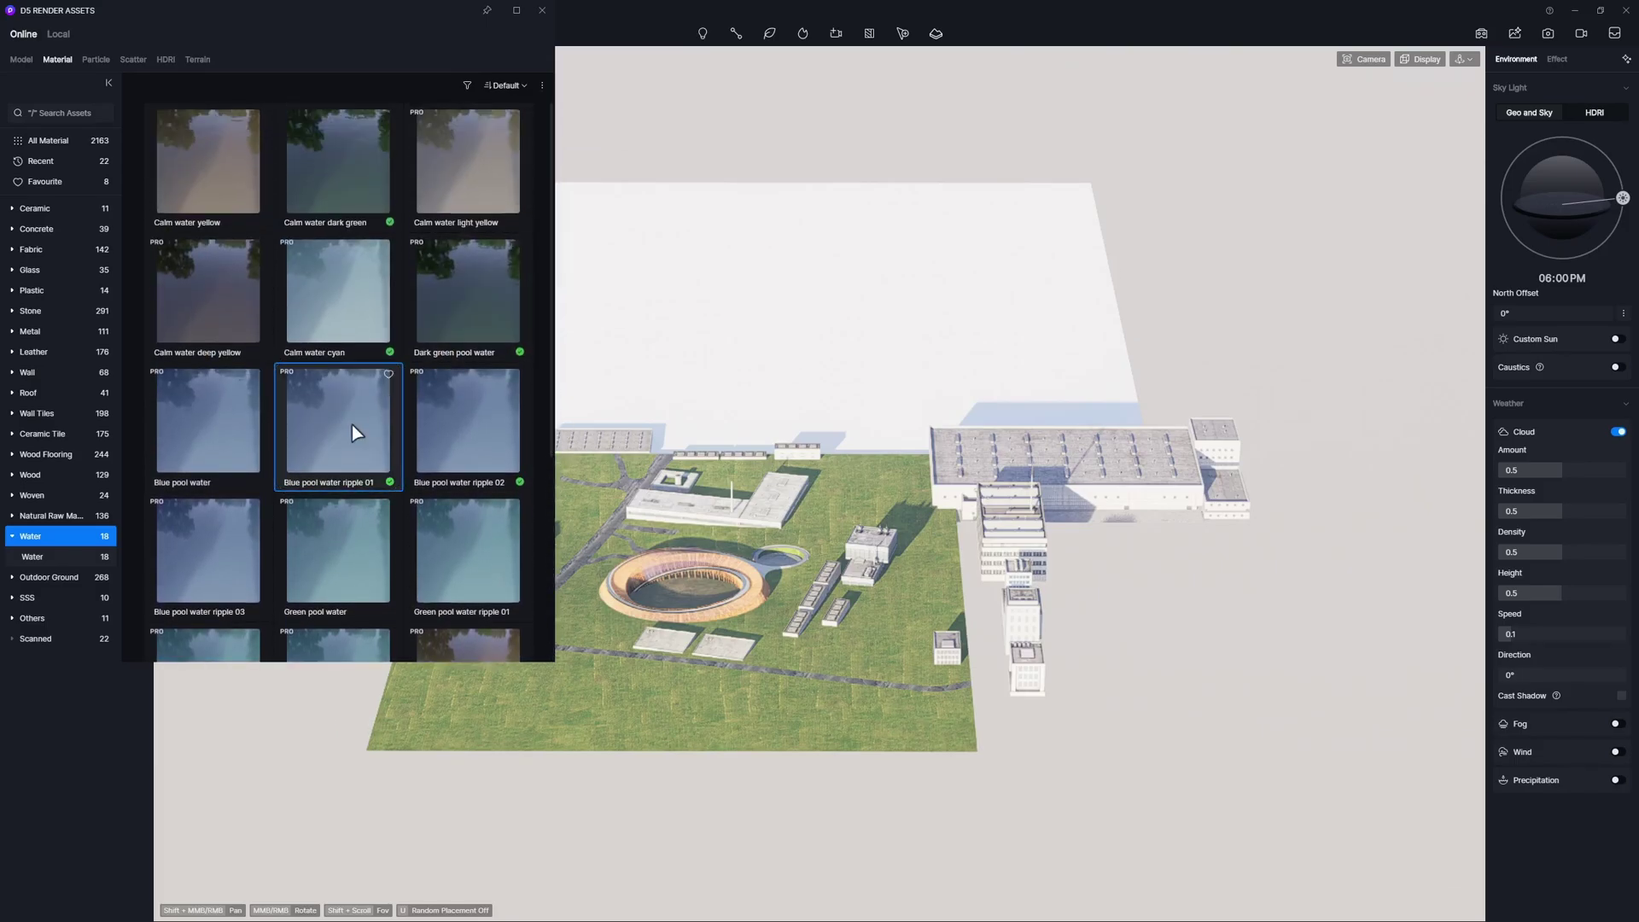
click(749, 340)
key(Escape)
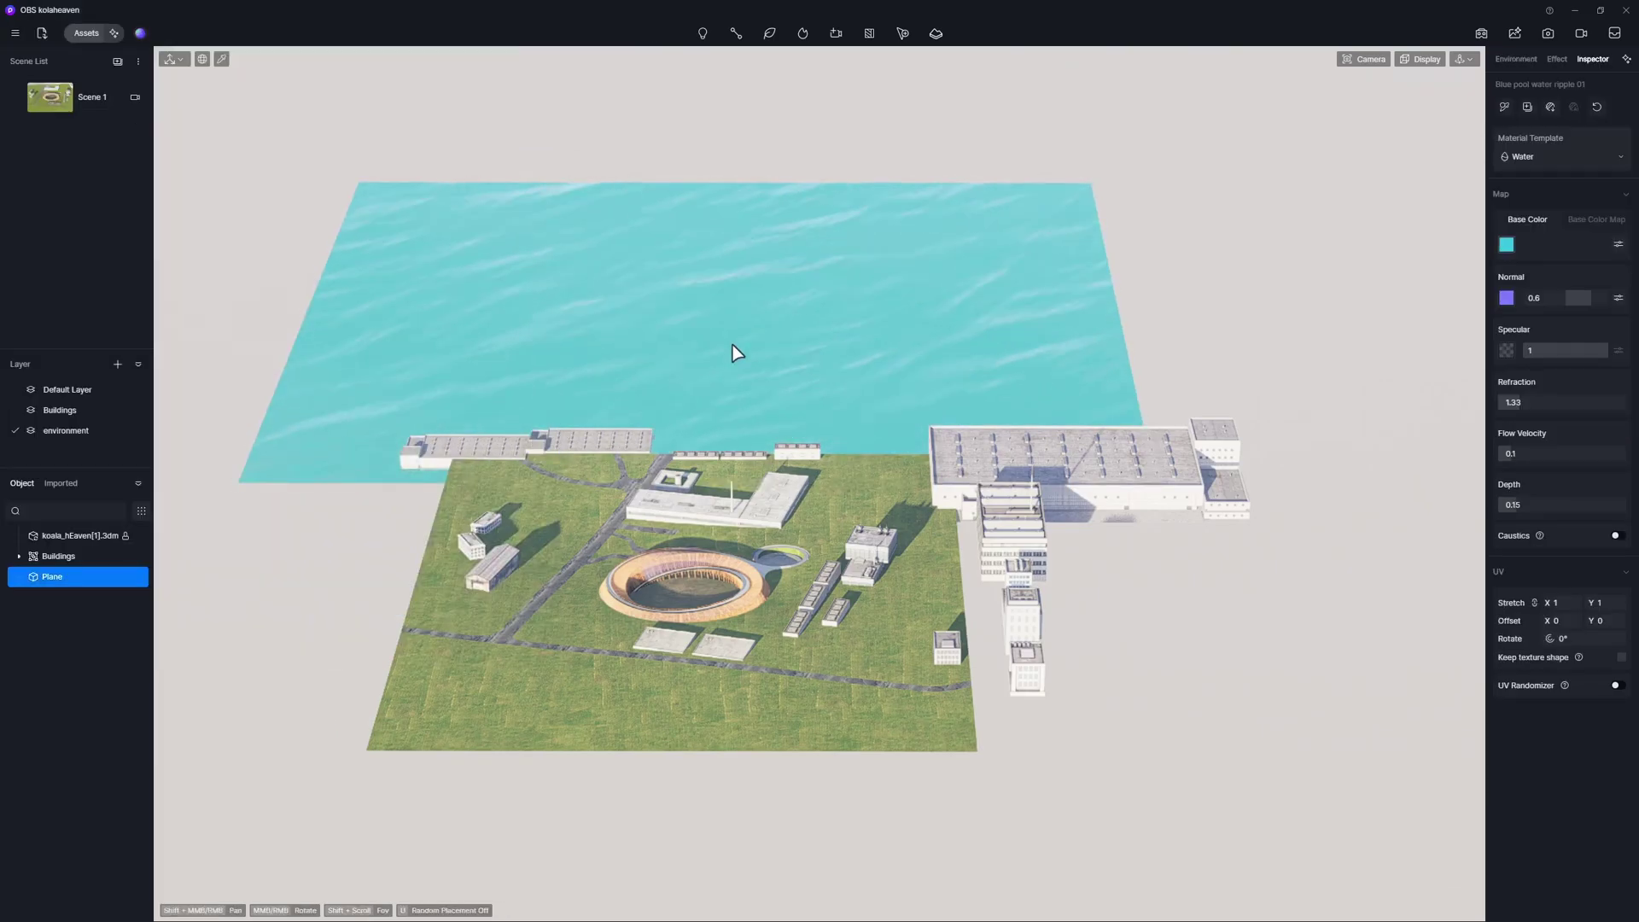
Set the water material's UV stretch to 25 in X and Y.
click(1558, 604)
text(25)
key(Return)
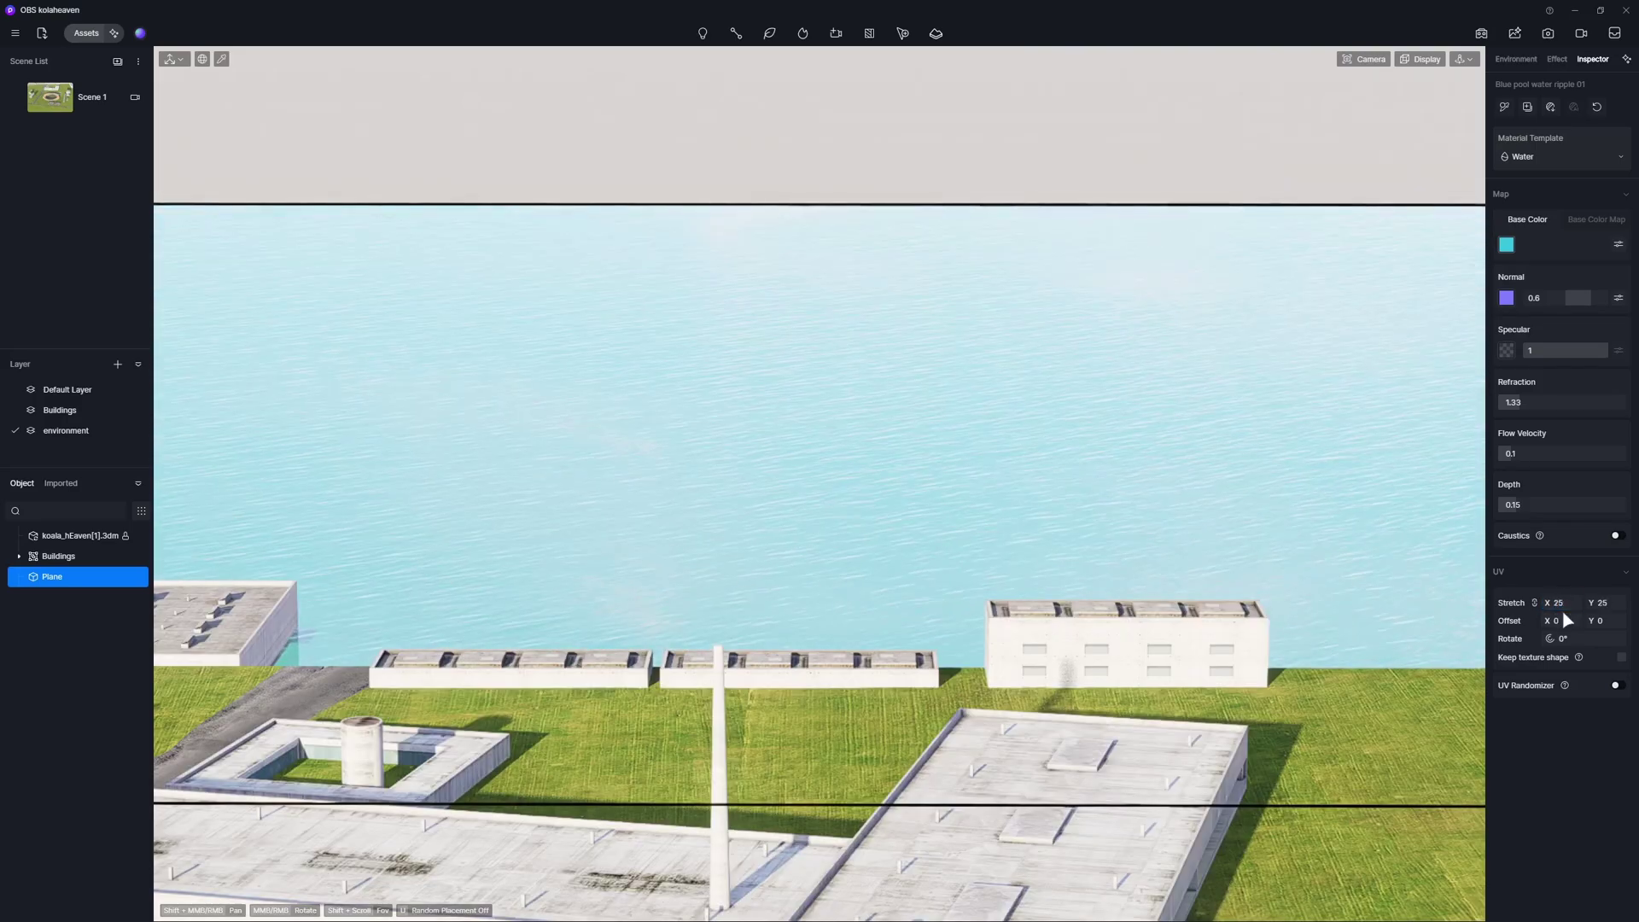
Set the water material's Normal to 0.2, Specular to 0.8 and Depth to 0.8, and keep its texture shape.
right_click(1506, 301)
click(1524, 408)
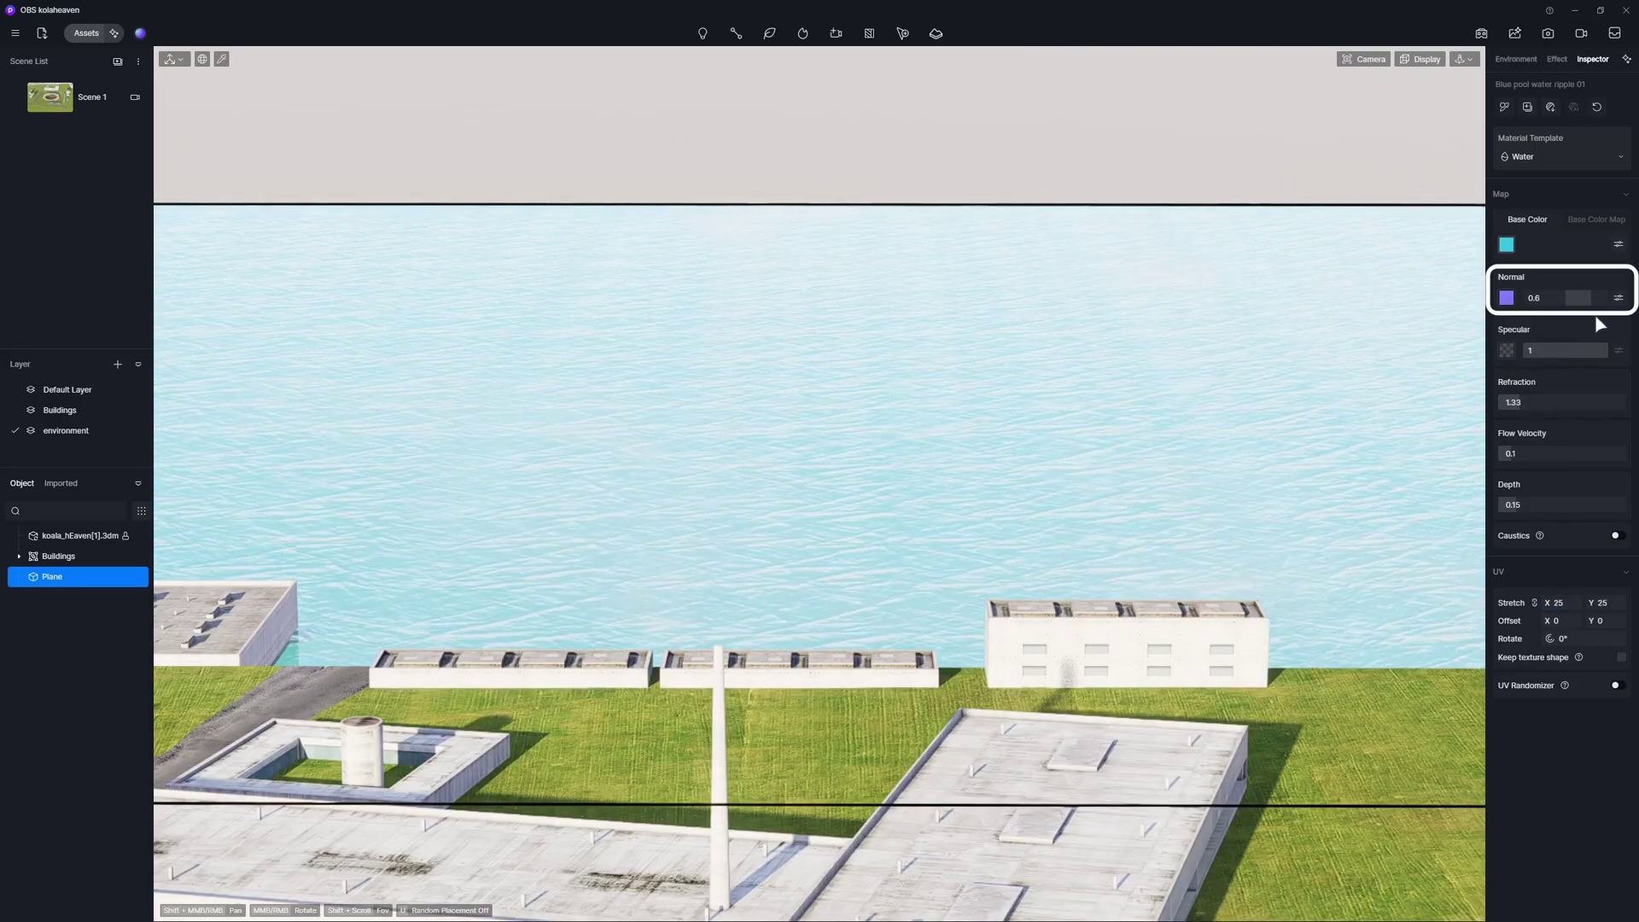
drag(1595, 303, 1579, 303)
click(1573, 351)
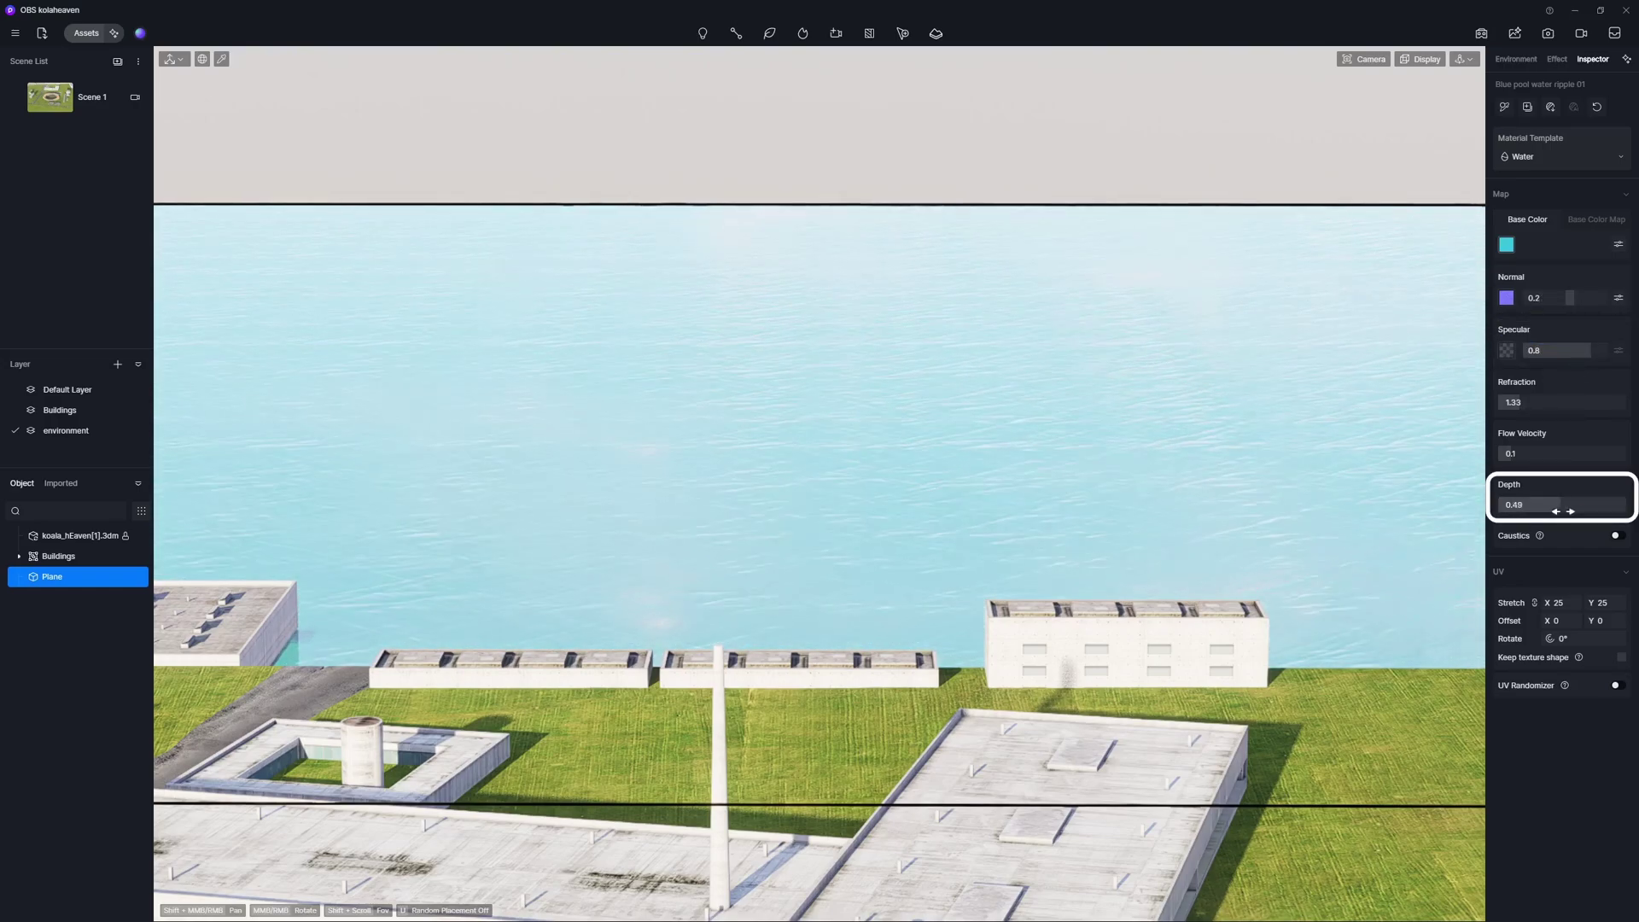
drag(1562, 508, 1600, 512)
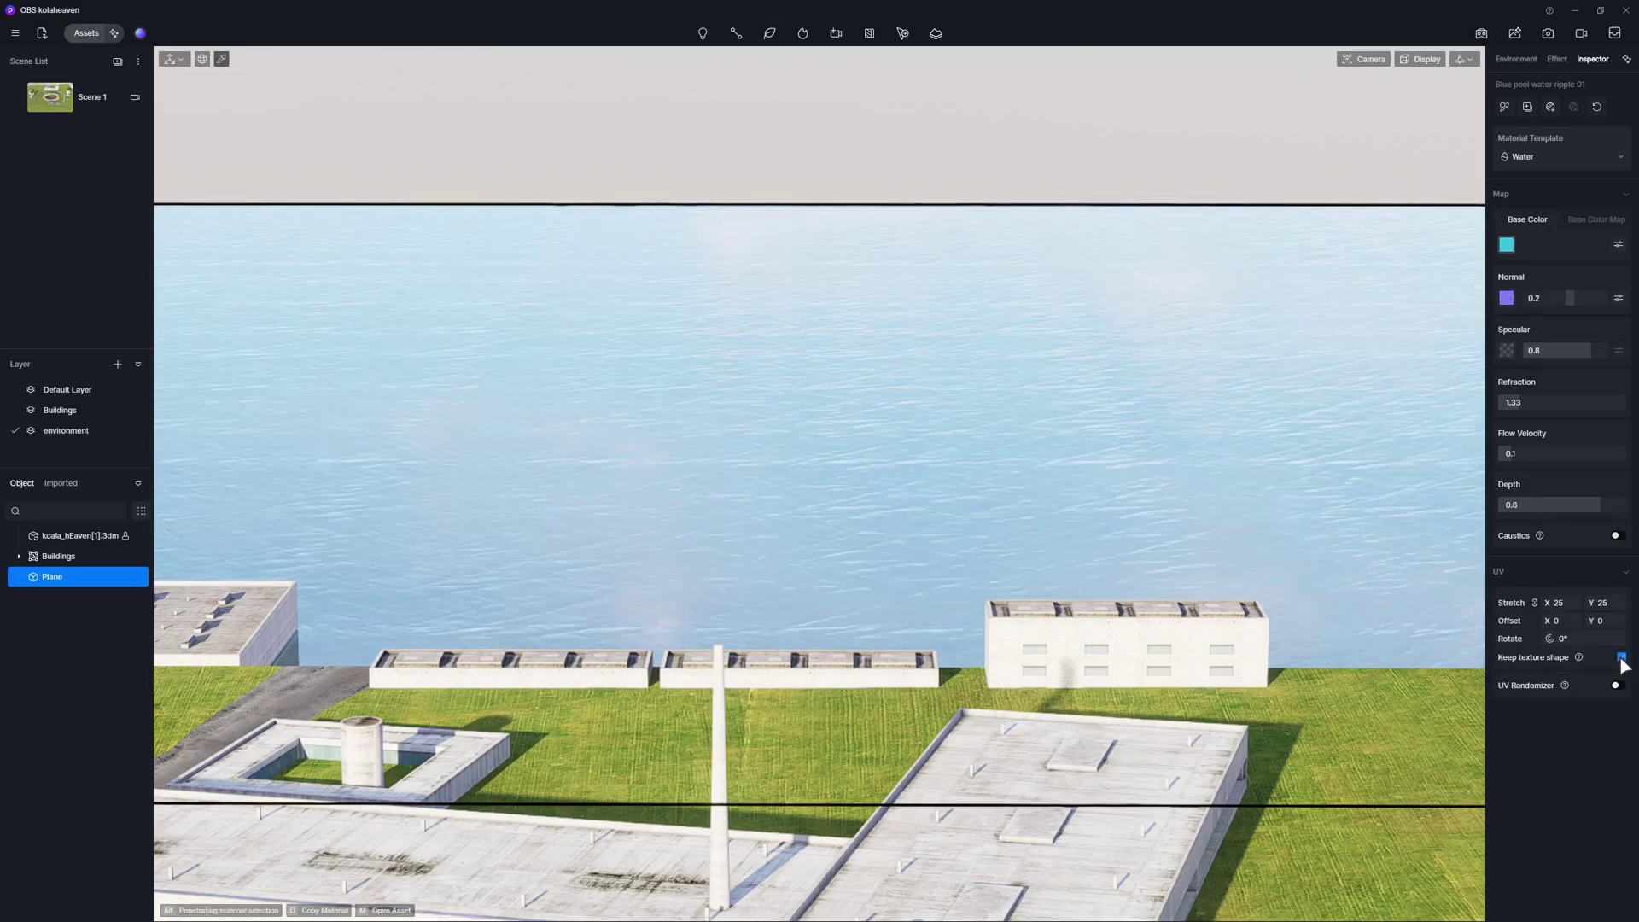
Set the water's scattering color to a dark teal with saturation 70 and value 30, and enable the UV Randomizer.
click(1618, 245)
click(1505, 293)
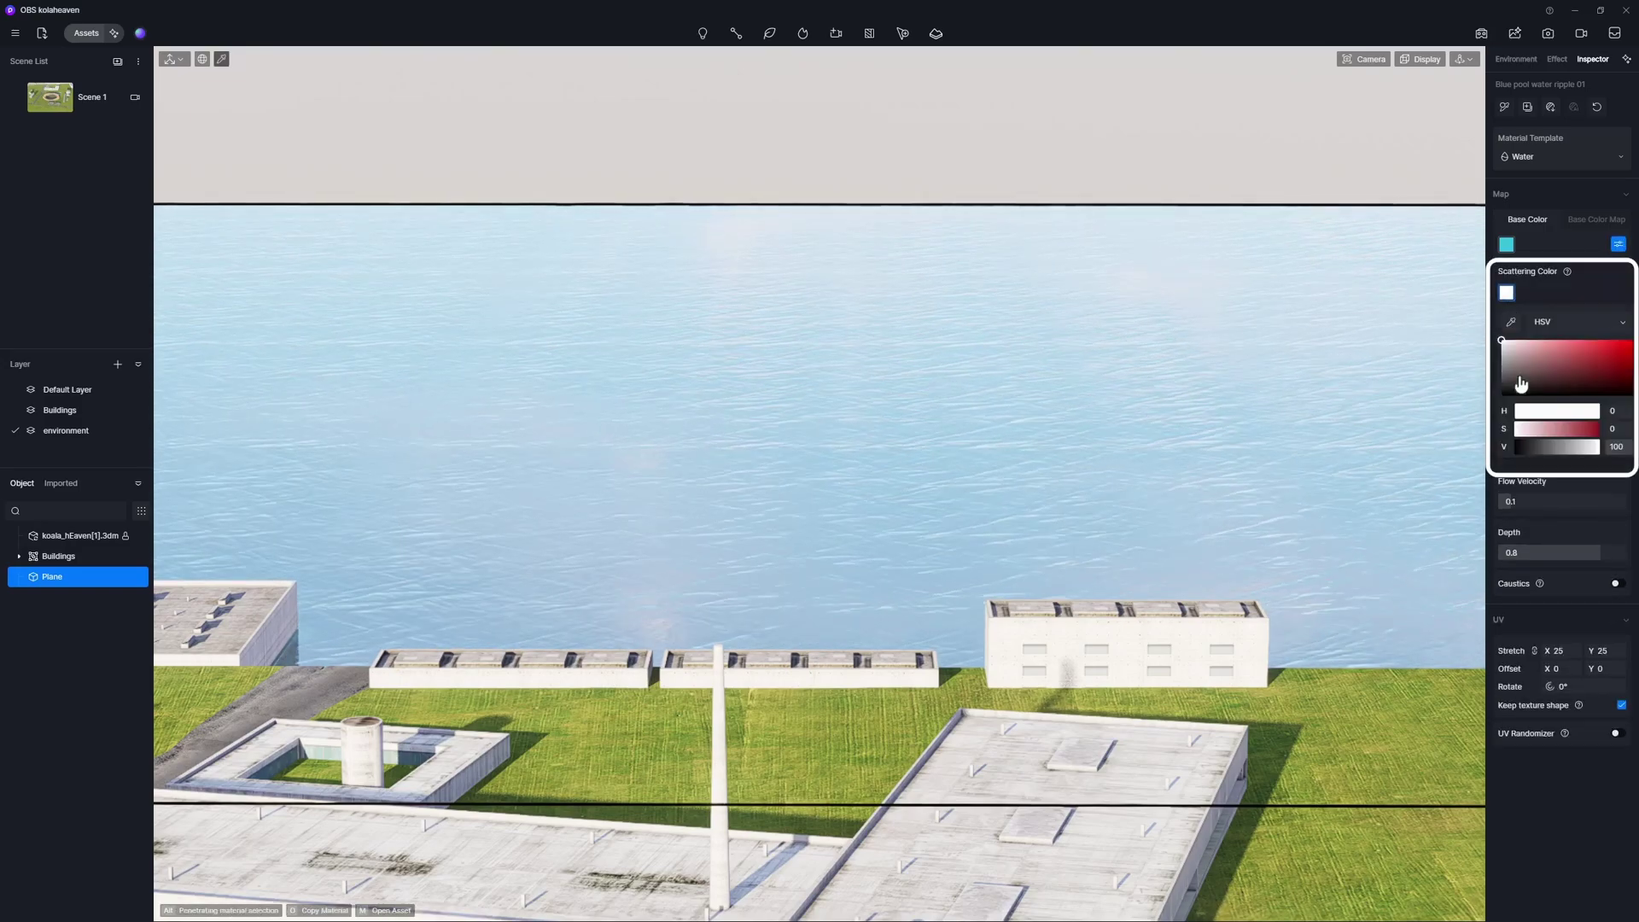
mouse_move(1526, 415)
mouse_down()
mouse_move(1570, 417)
mouse_move(1571, 450)
mouse_move(1540, 448)
mouse_up()
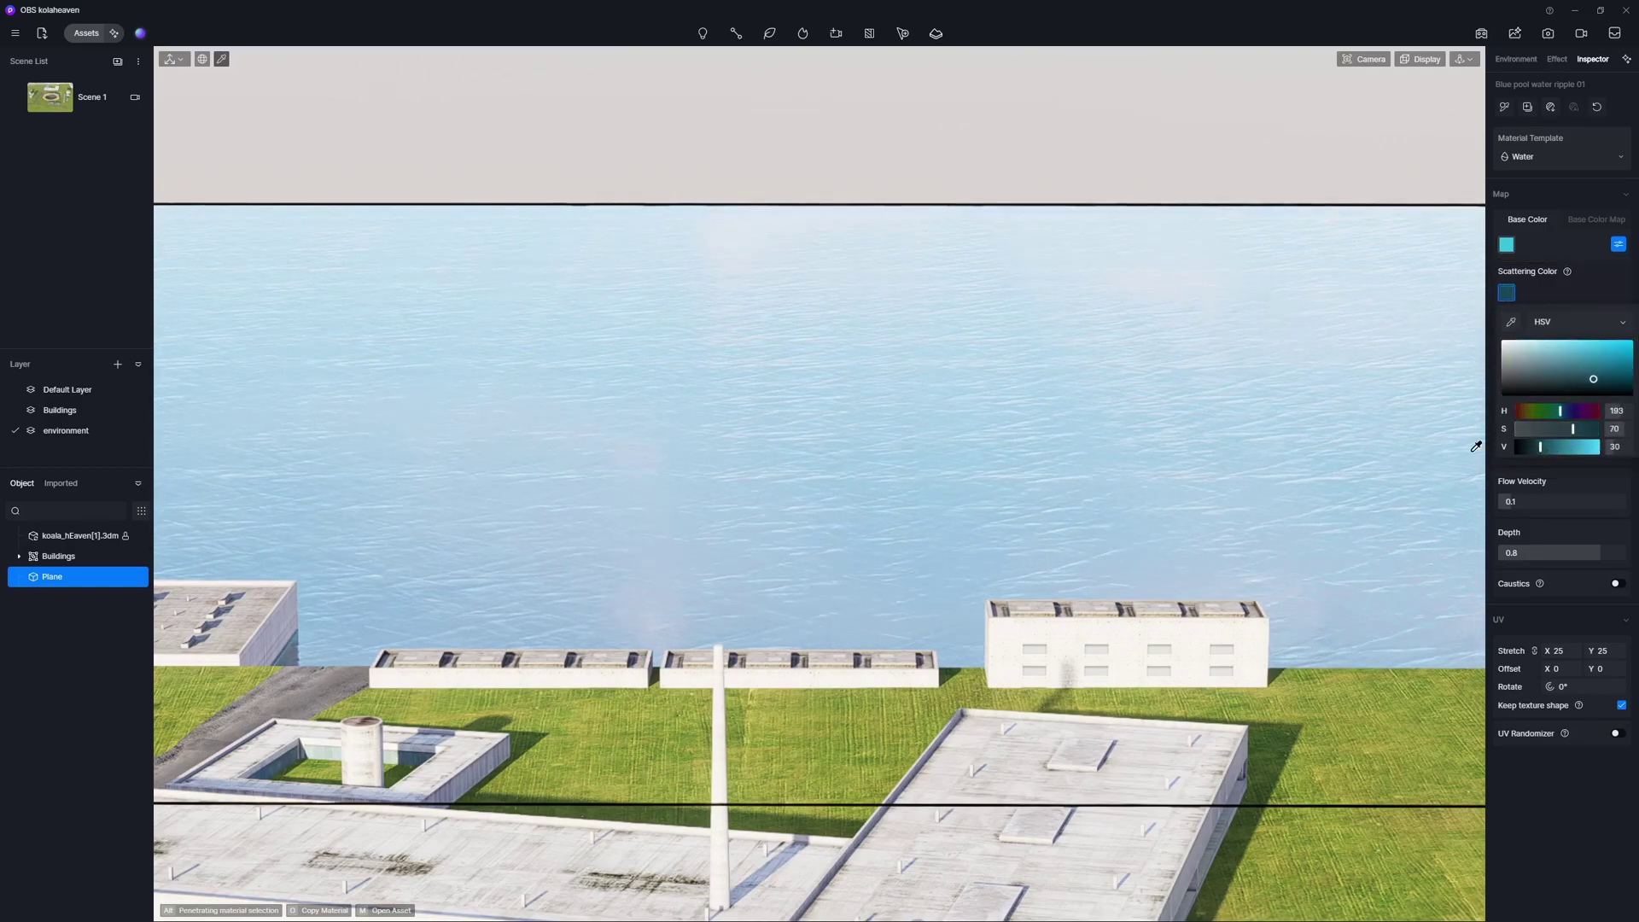
right_click(1441, 449)
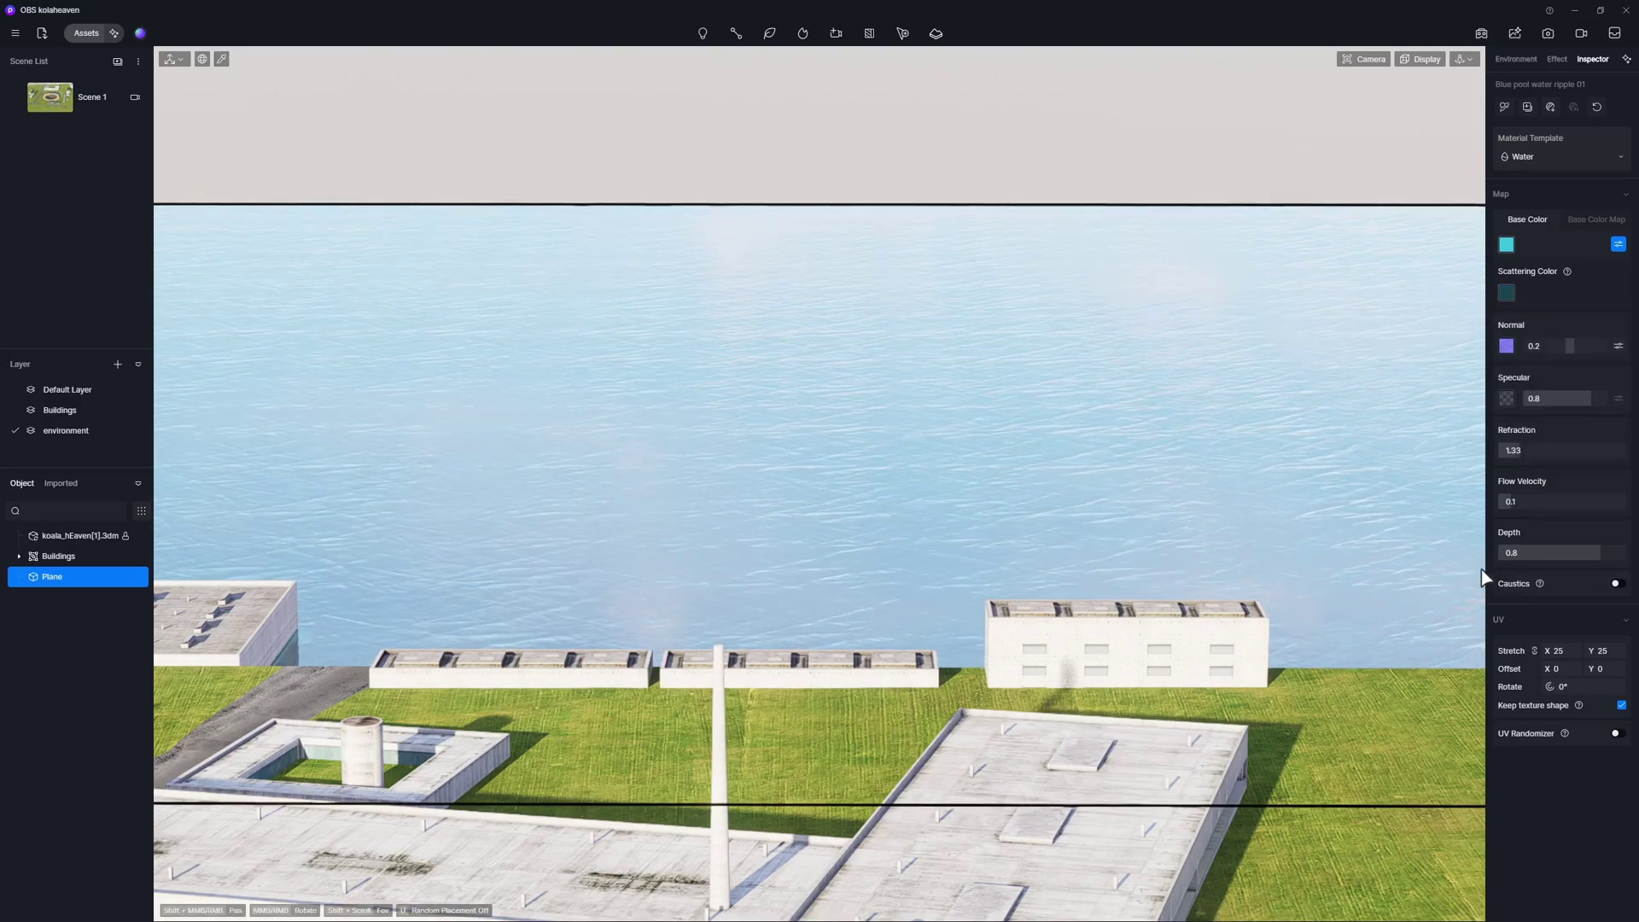
click(1616, 734)
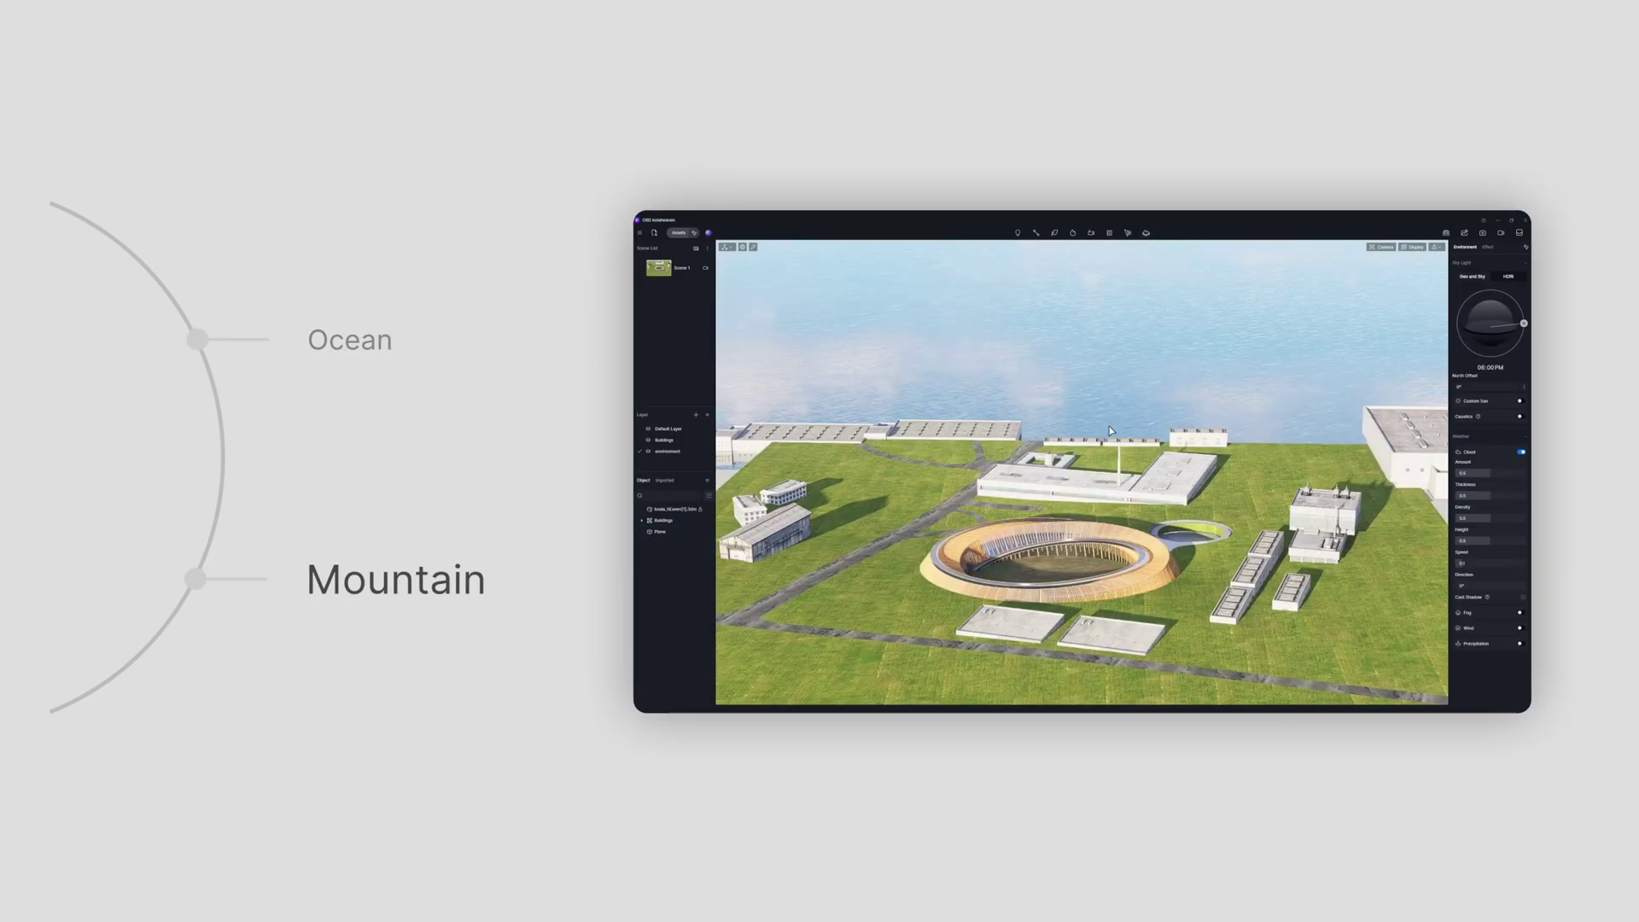
Add a terrain and sculpt it down behind the campus with a 152.3-size lowering brush at strength 100 to expose the water plane.
scroll(1111, 429, down, 8)
right_drag(1110, 429, 1116, 380)
middle_drag(1116, 380, 1114, 402)
scroll(1113, 402, down, 1)
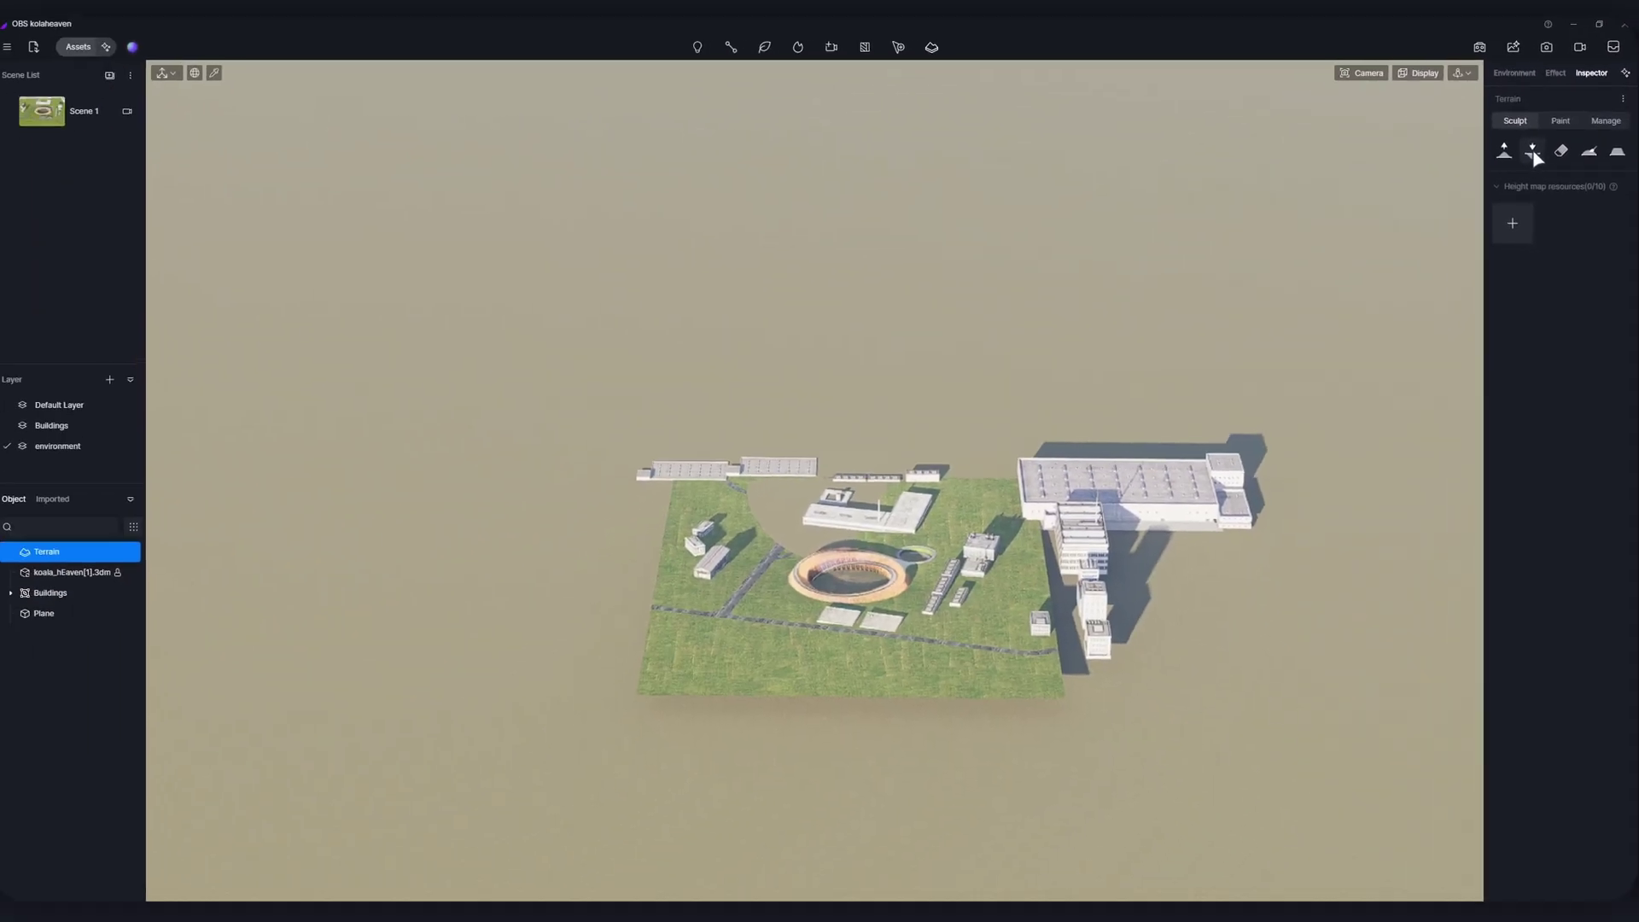
click(1532, 150)
drag(1604, 206, 1536, 201)
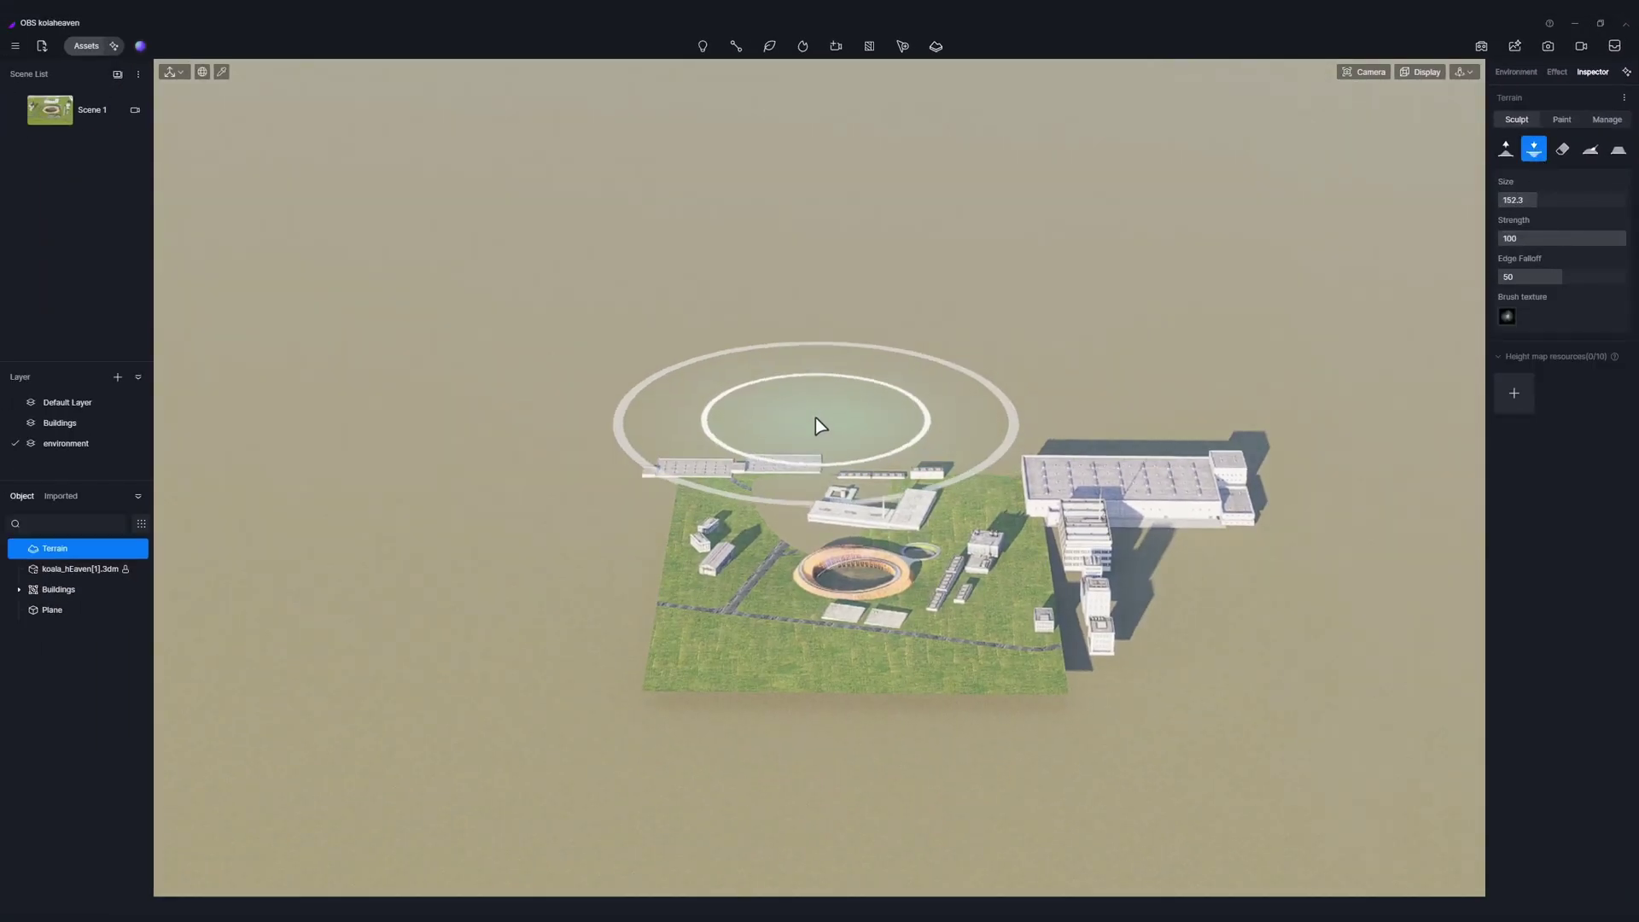
mouse_move(818, 413)
mouse_down()
mouse_move(914, 410)
mouse_move(1098, 336)
mouse_move(1144, 220)
mouse_move(1180, 189)
mouse_move(913, 166)
mouse_up()
scroll(841, 304, up, 4)
scroll(842, 304, down, 1)
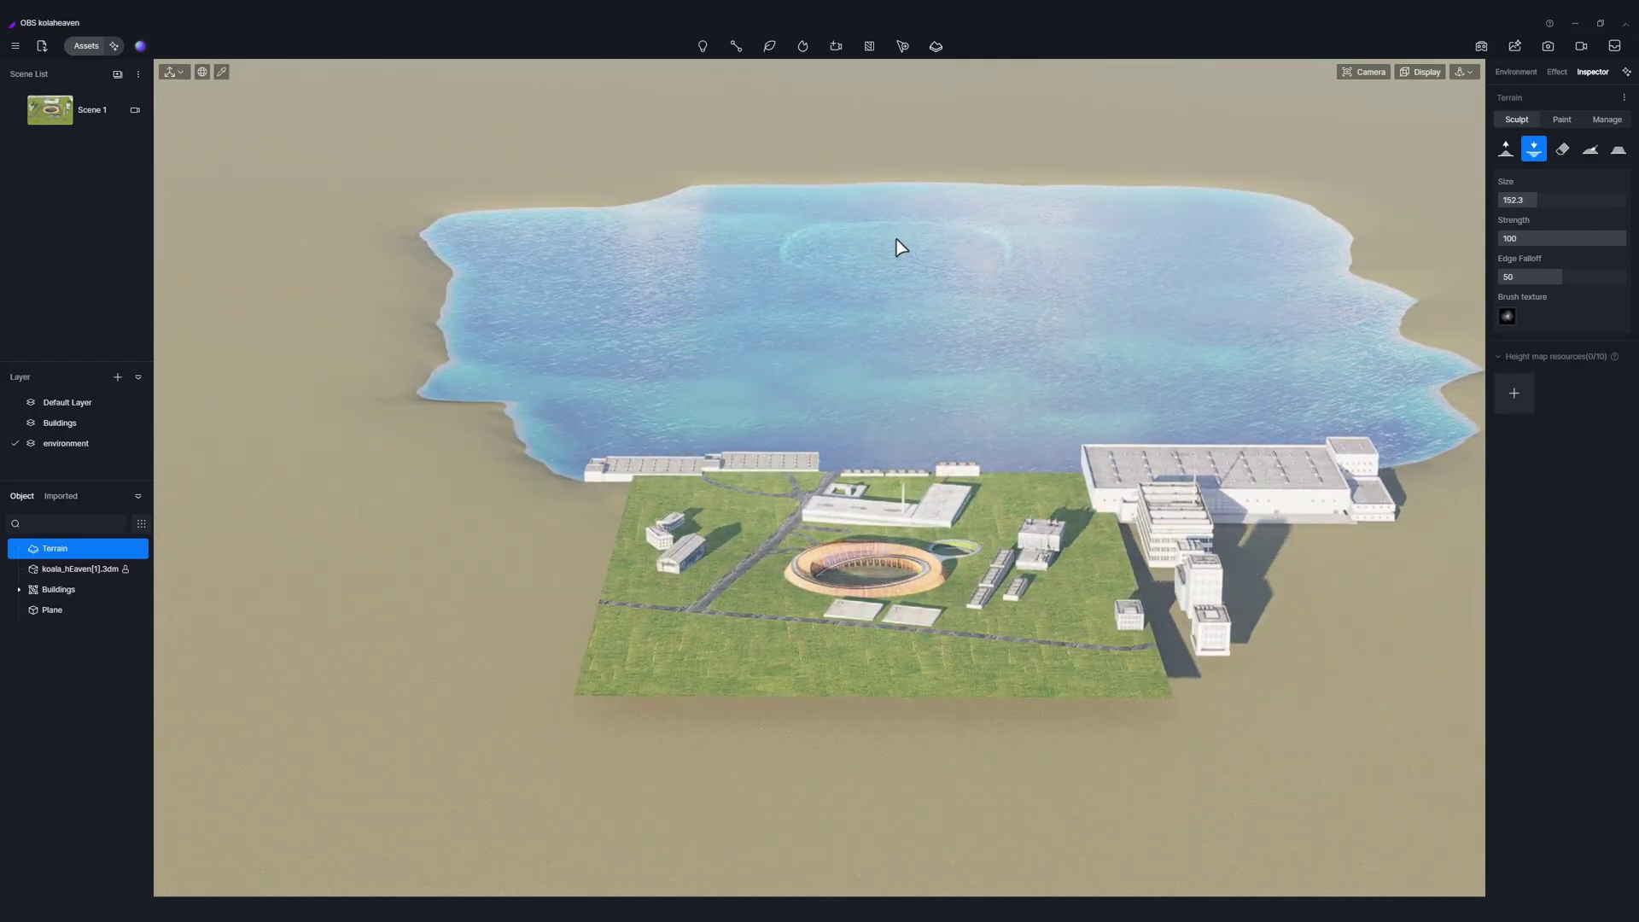
key(Escape)
Place the Mountain 06 height map on the terrain, on the landward side of the campus.
mouse_move(914, 319)
right_down()
mouse_move(1101, 282)
mouse_move(980, 443)
right_up()
click(1514, 224)
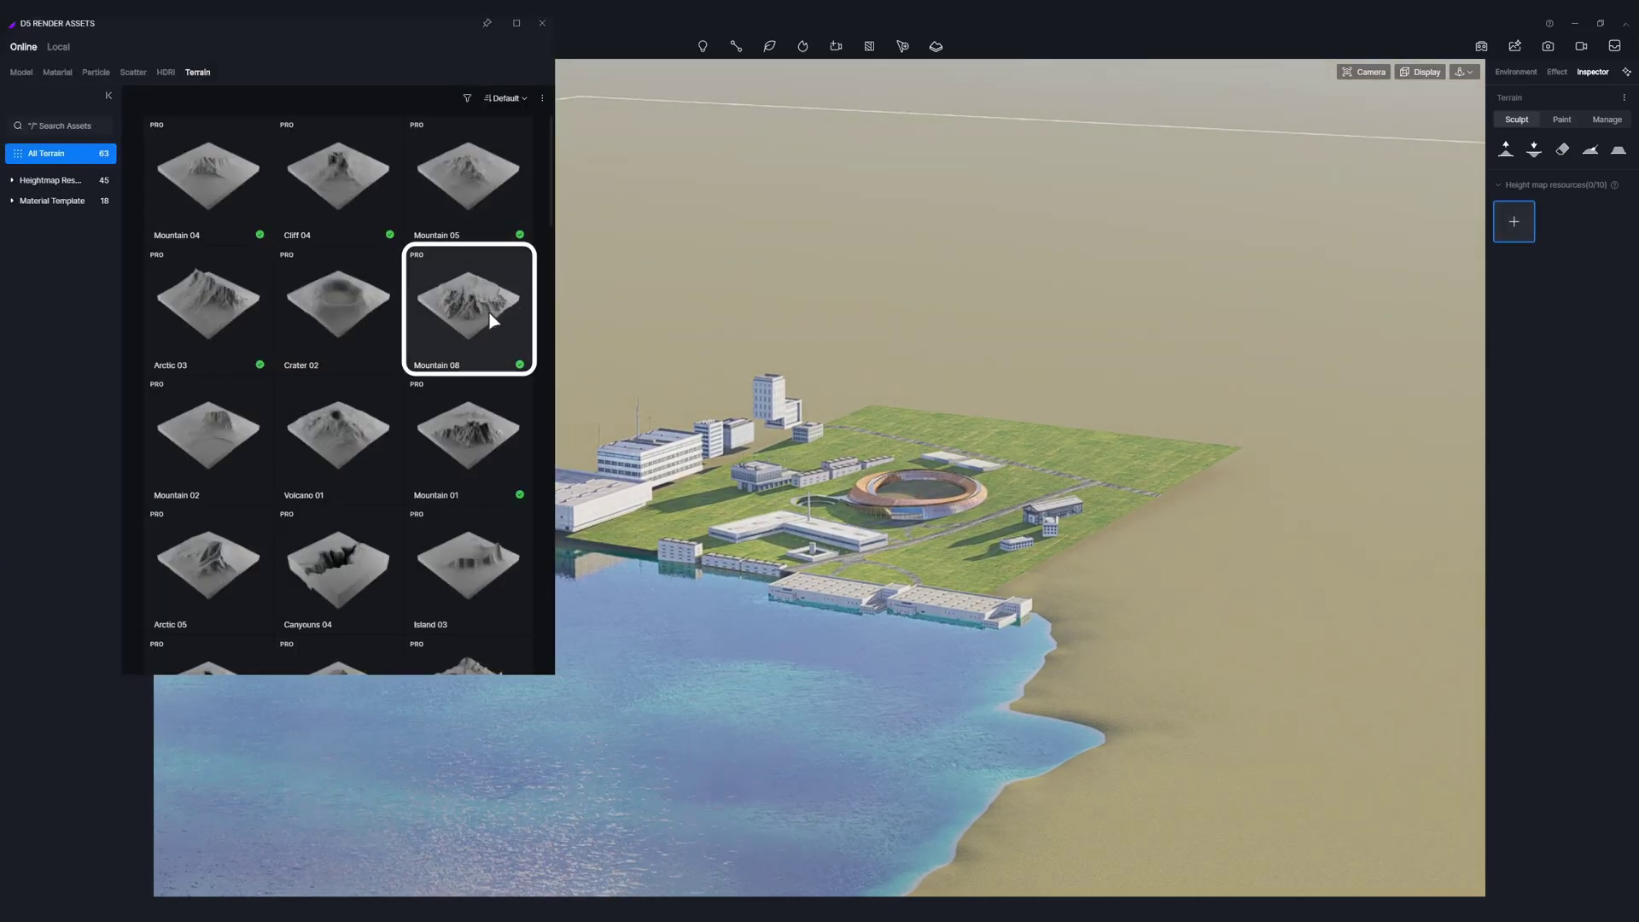
drag(498, 322, 1103, 336)
scroll(1073, 353, down, 5)
scroll(1110, 335, up, 5)
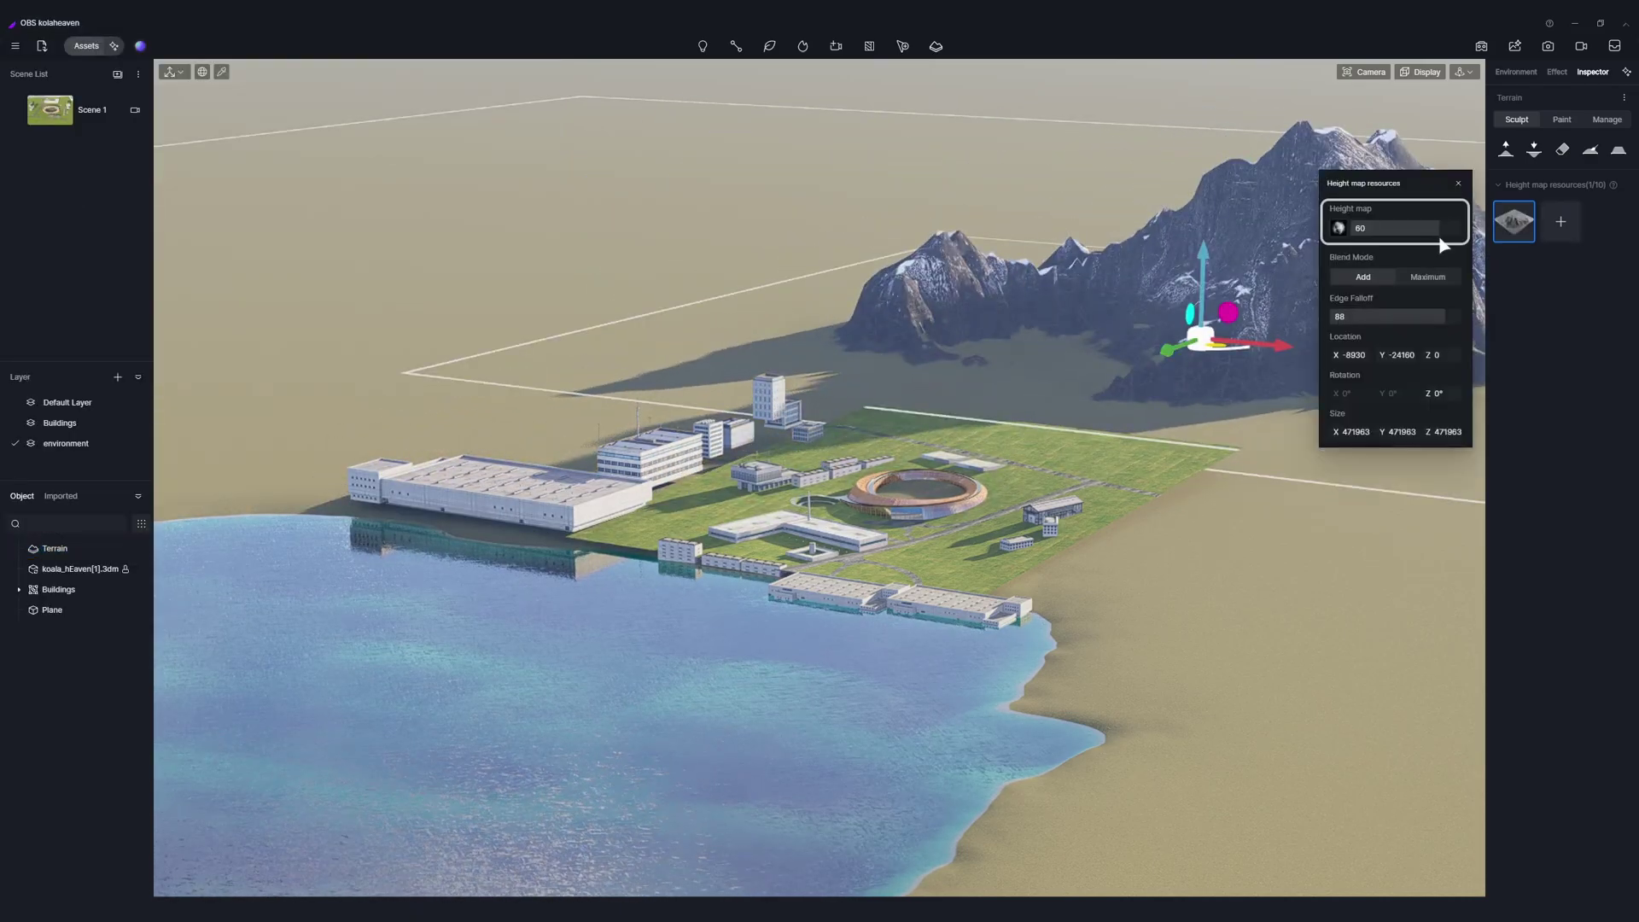
Set the mountain's height map value to 52 and edge falloff to 62, rotate it to 324° about Z and reposition it behind the campus.
mouse_move(1443, 232)
mouse_down()
mouse_move(1406, 232)
mouse_move(1441, 232)
mouse_up()
middle_drag(1223, 317, 1173, 336)
click(1425, 277)
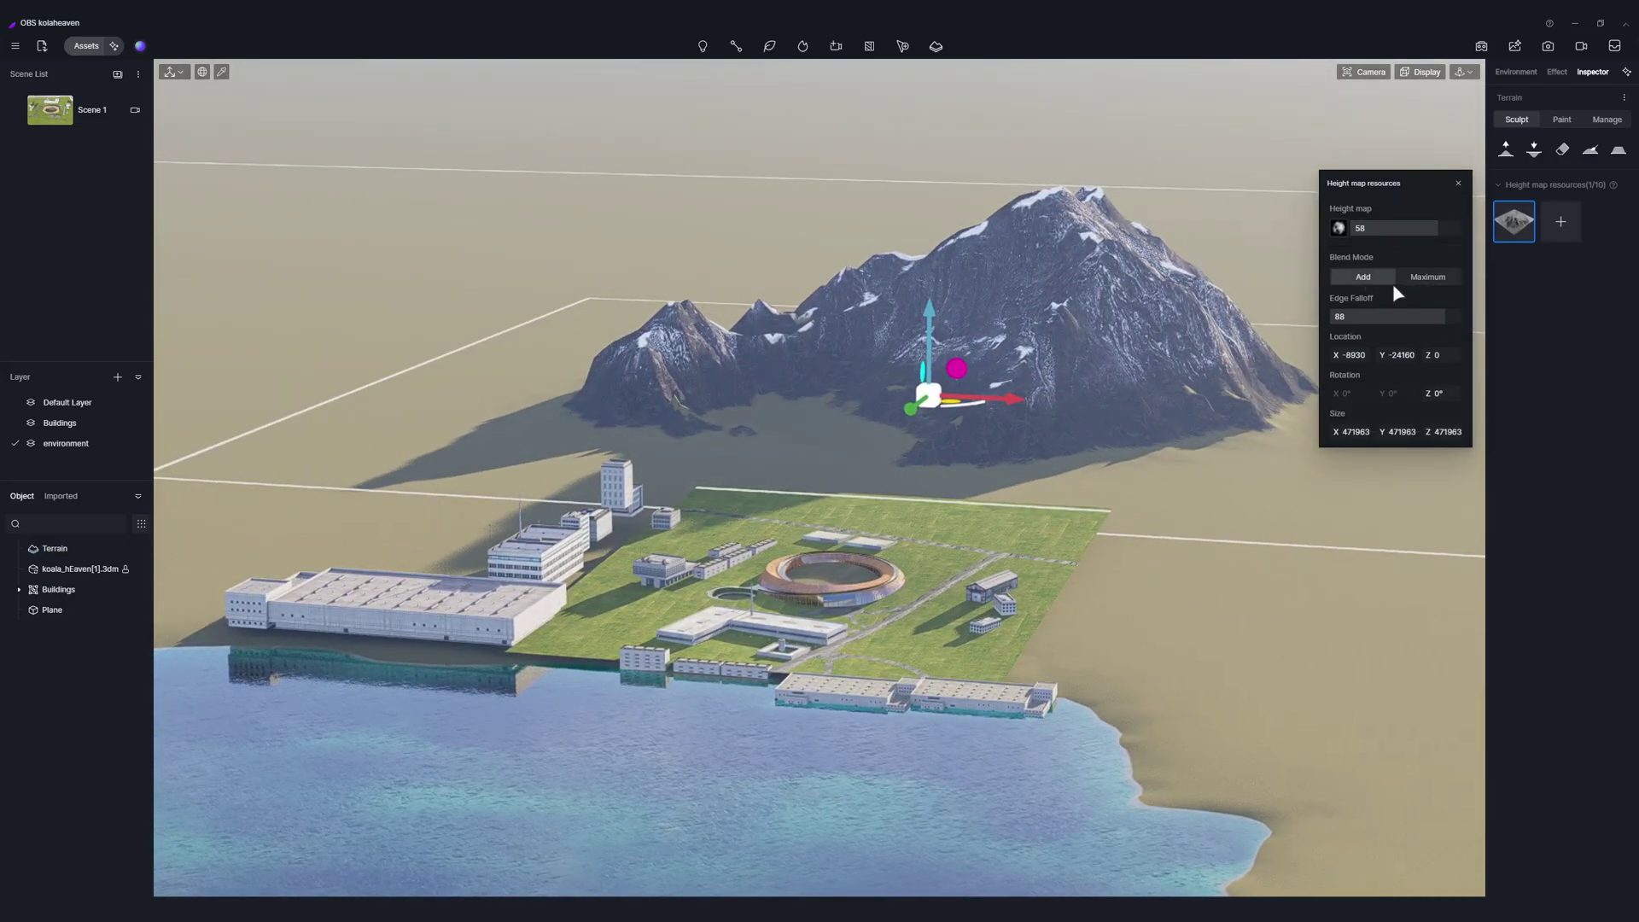
drag(1432, 316, 1160, 341)
drag(946, 401, 628, 365)
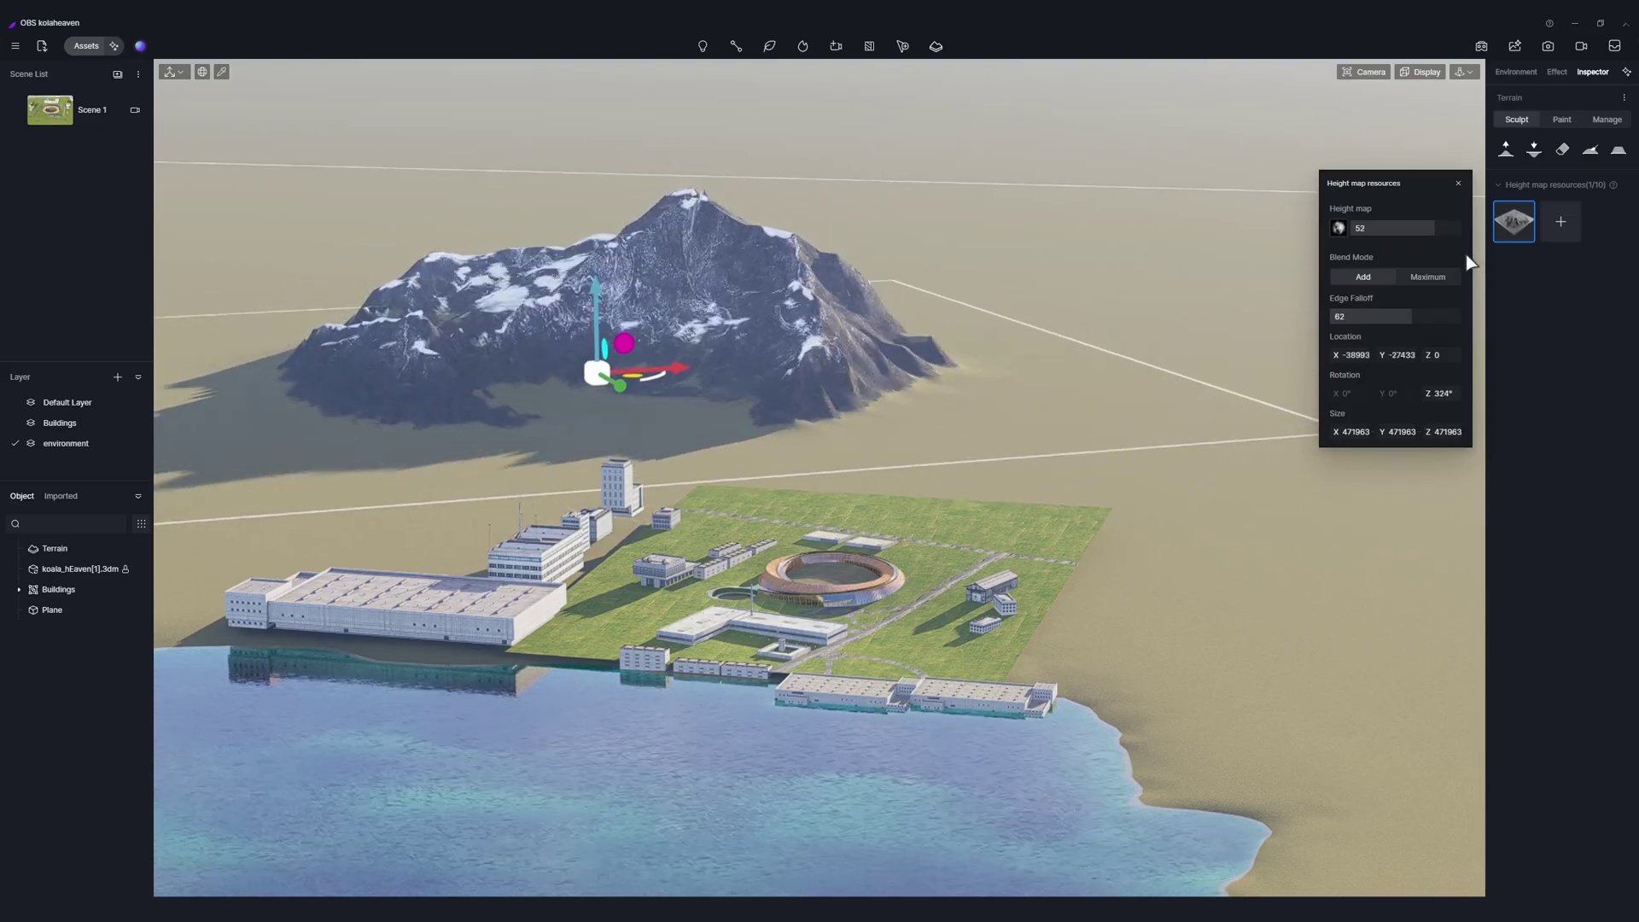
Add a second mountain height map beside the first one and set its height map value to about 53.
click(1560, 221)
drag(248, 209, 1125, 409)
click(1425, 232)
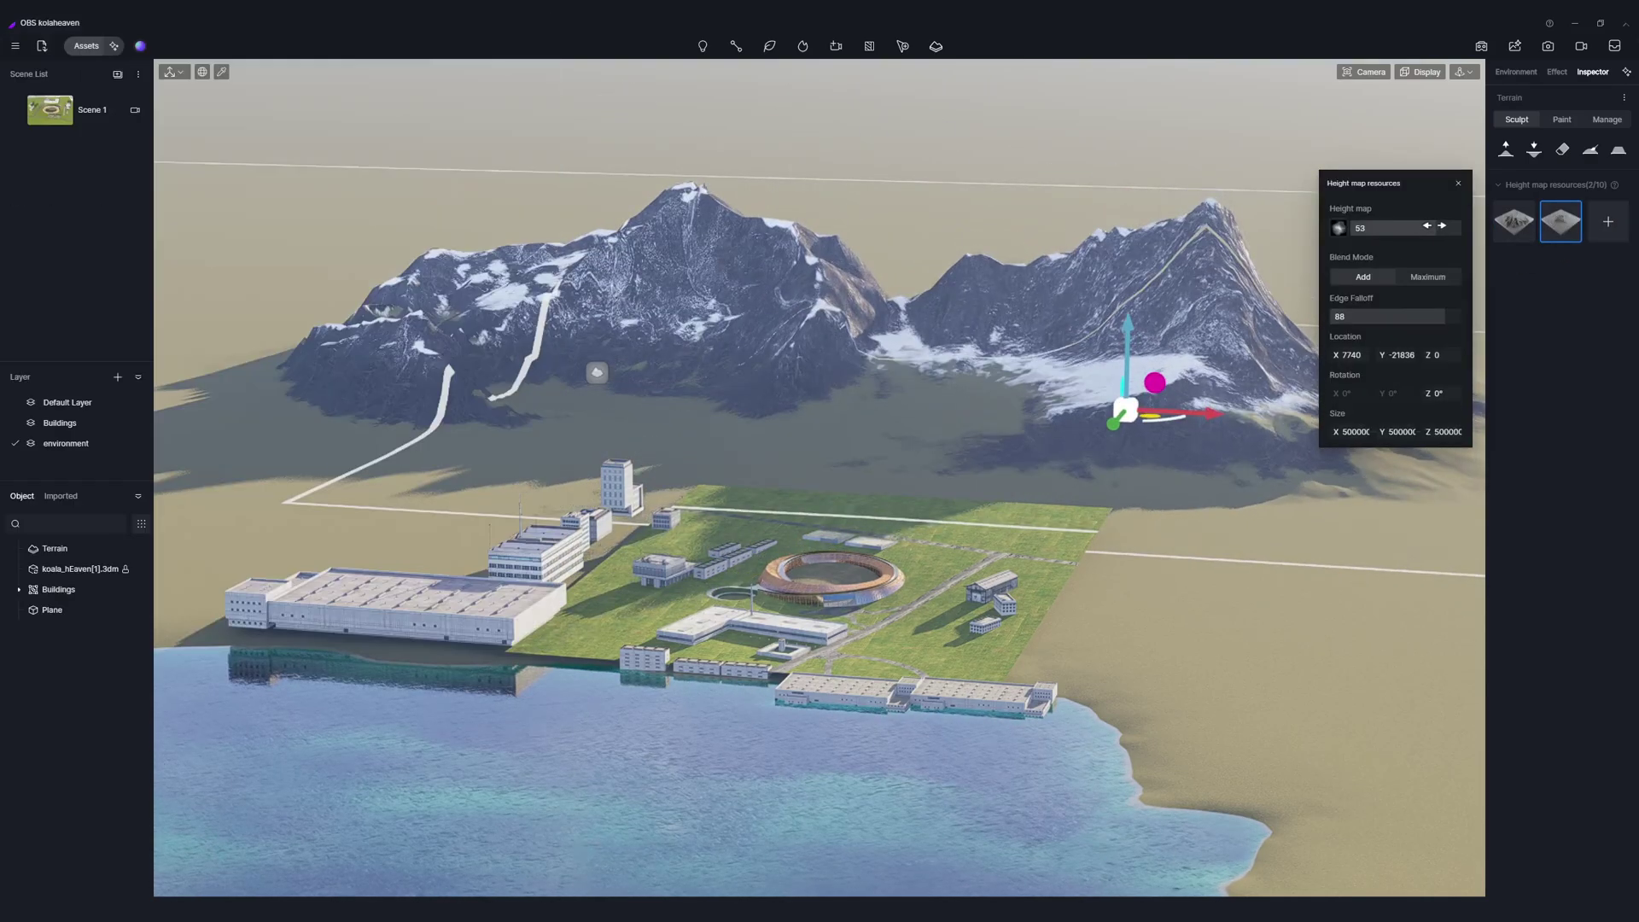
Add a smaller mountain height map between the campus and the range, and another large one extending the range.
click(1608, 221)
drag(549, 212, 796, 475)
drag(781, 480, 794, 493)
mouse_move(812, 482)
mouse_down()
mouse_move(840, 502)
mouse_move(717, 487)
mouse_move(838, 473)
mouse_up()
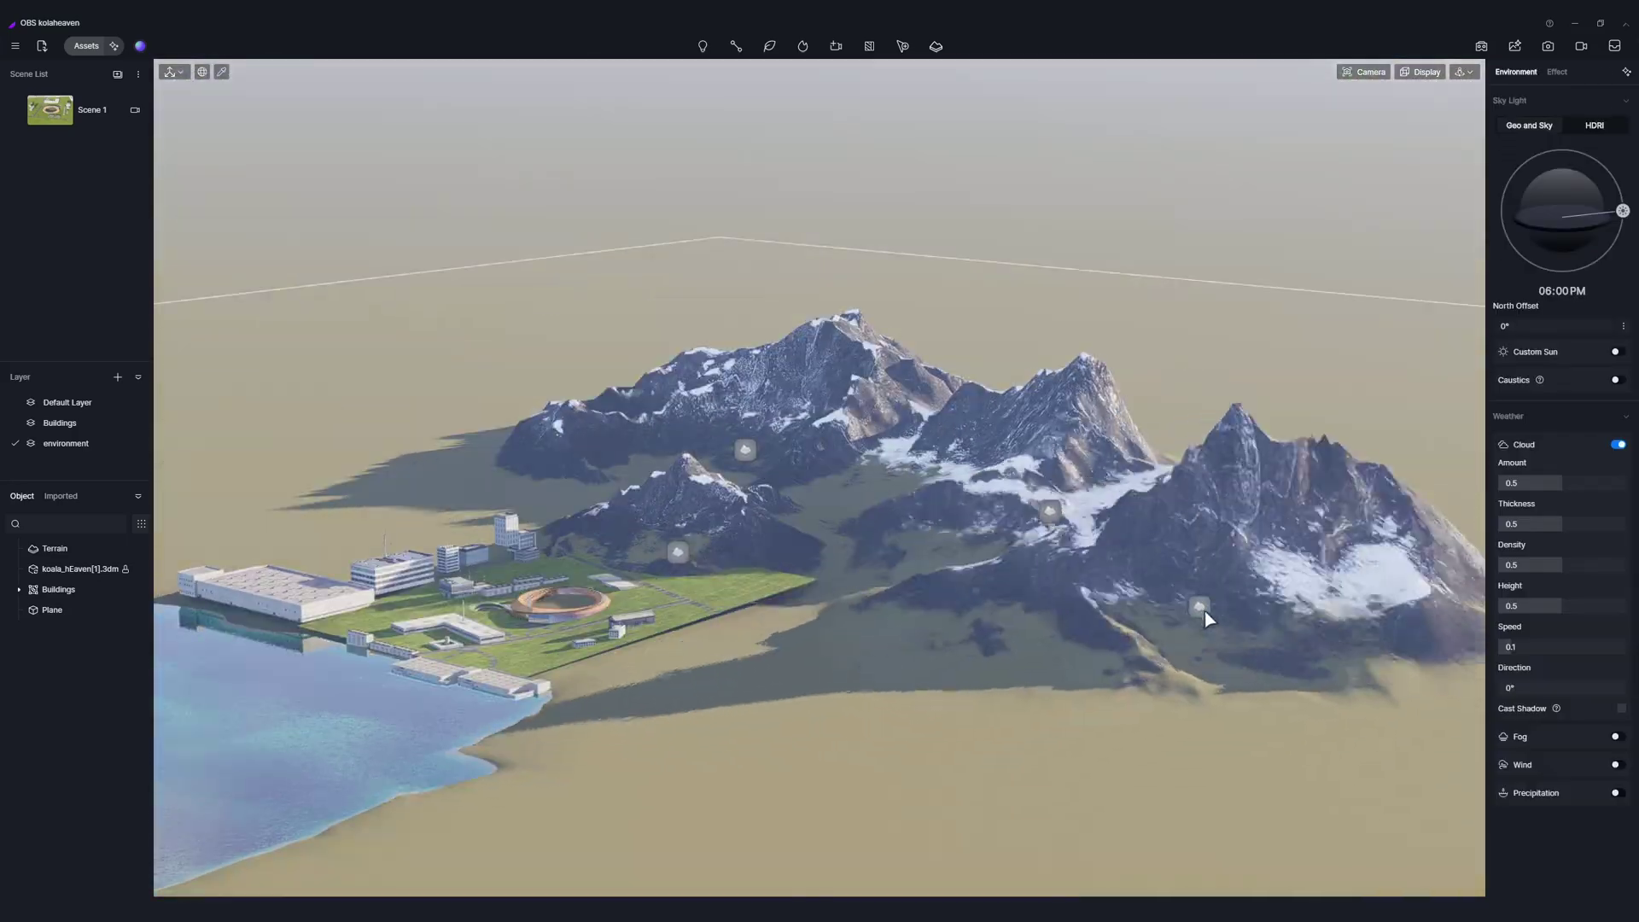
click(1043, 599)
key(Escape)
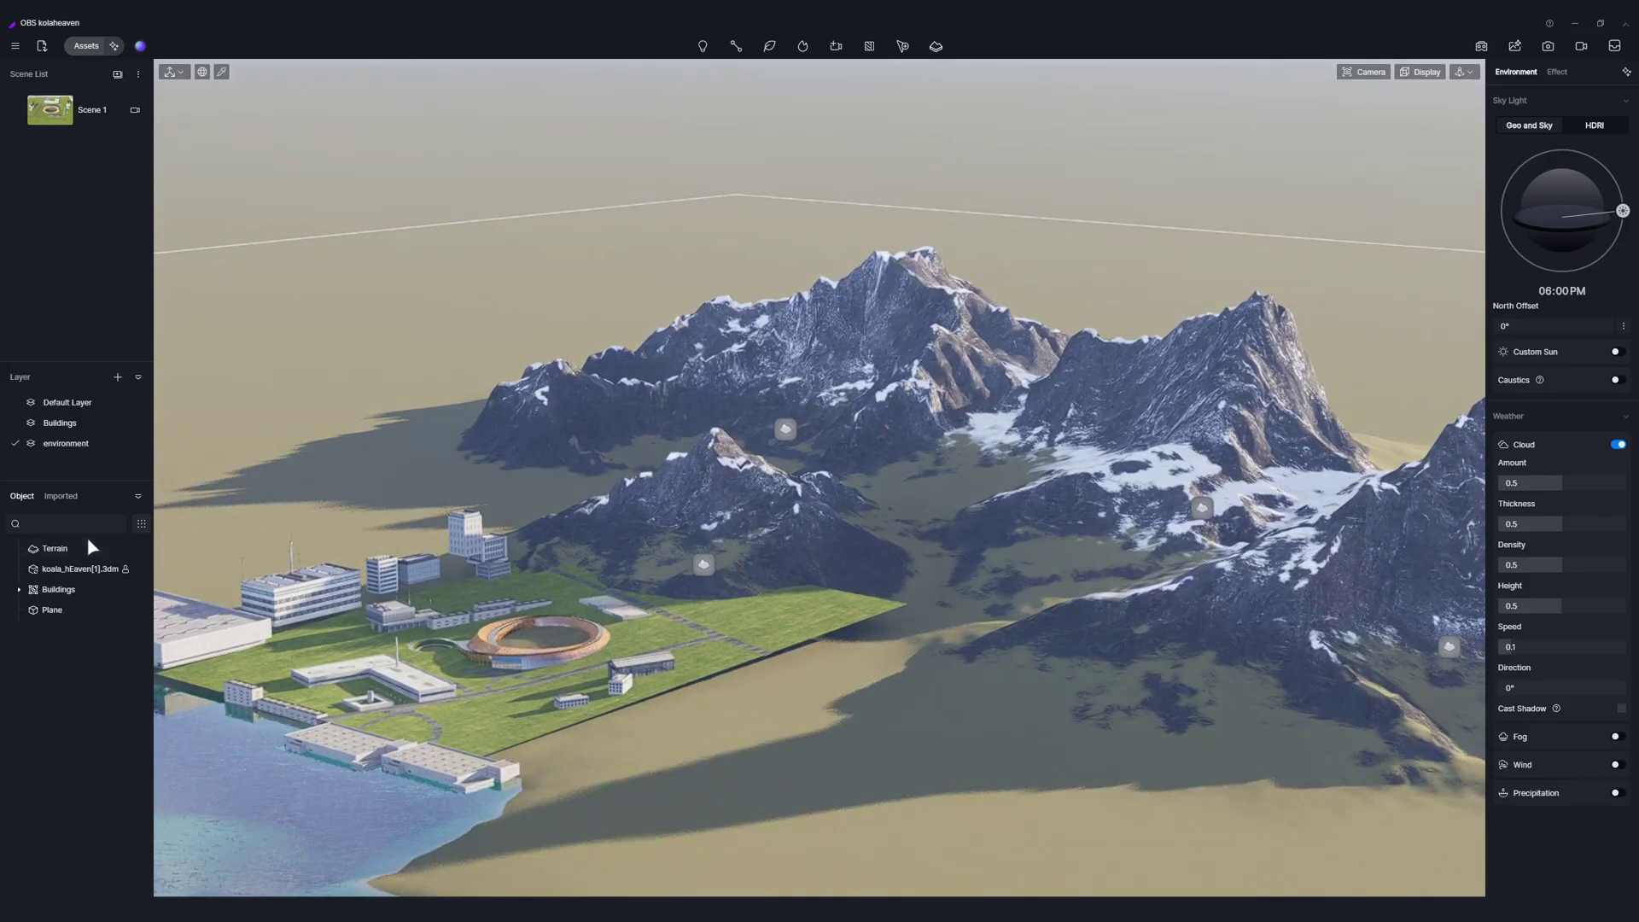
Raise the terrain's peak altitude above the summits so the mountains carry no snow texture.
click(89, 542)
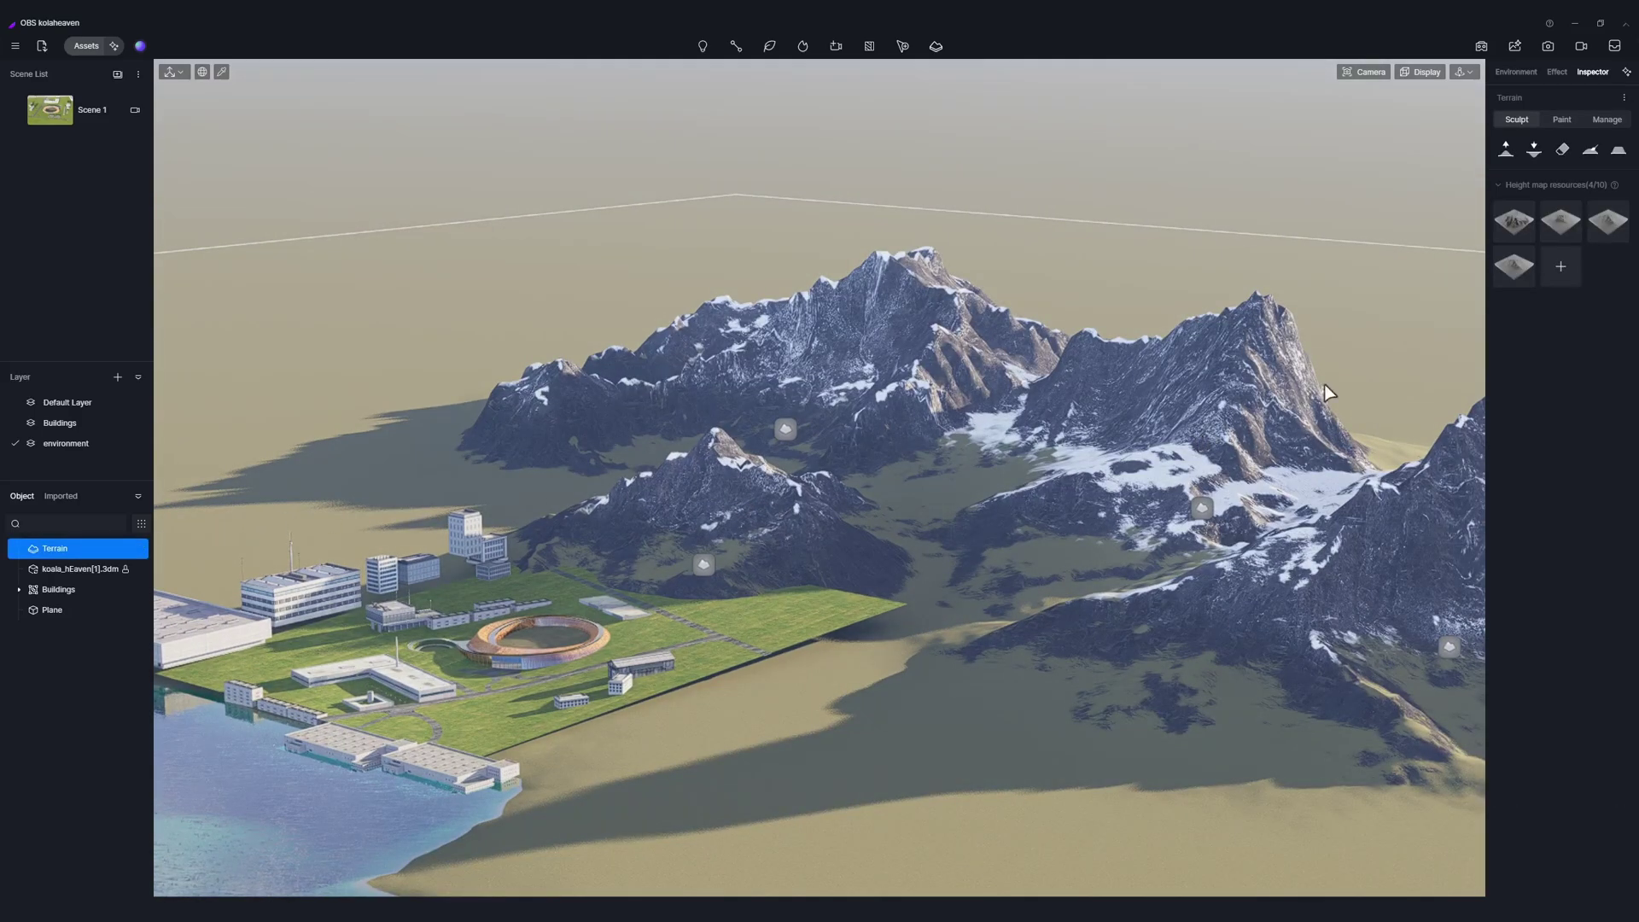
click(1561, 119)
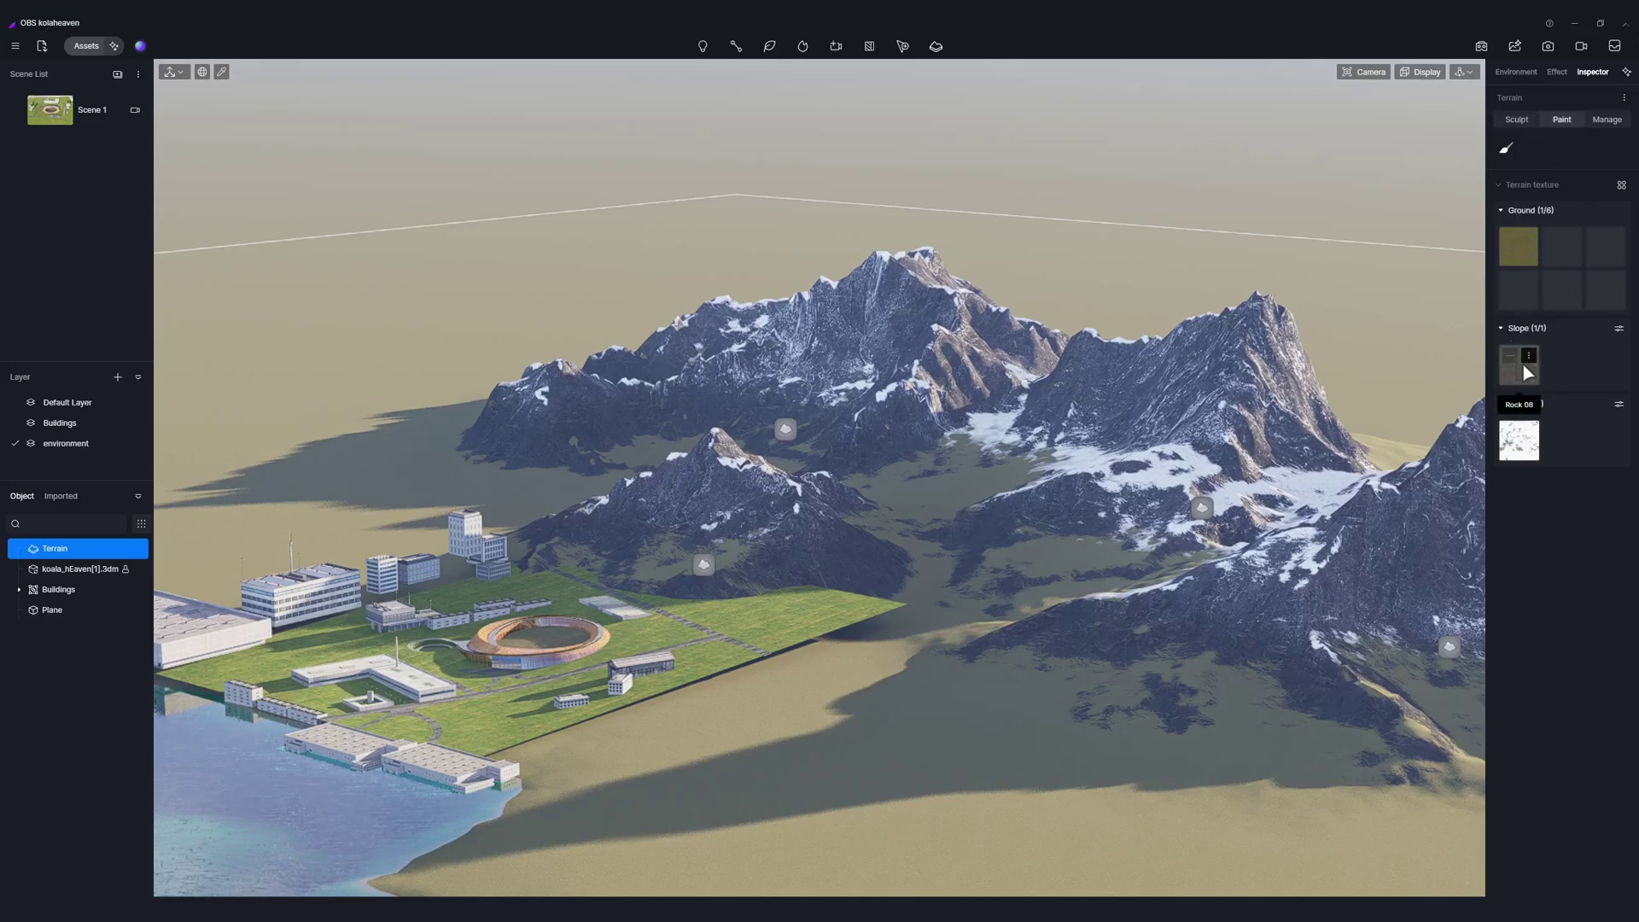
click(1618, 406)
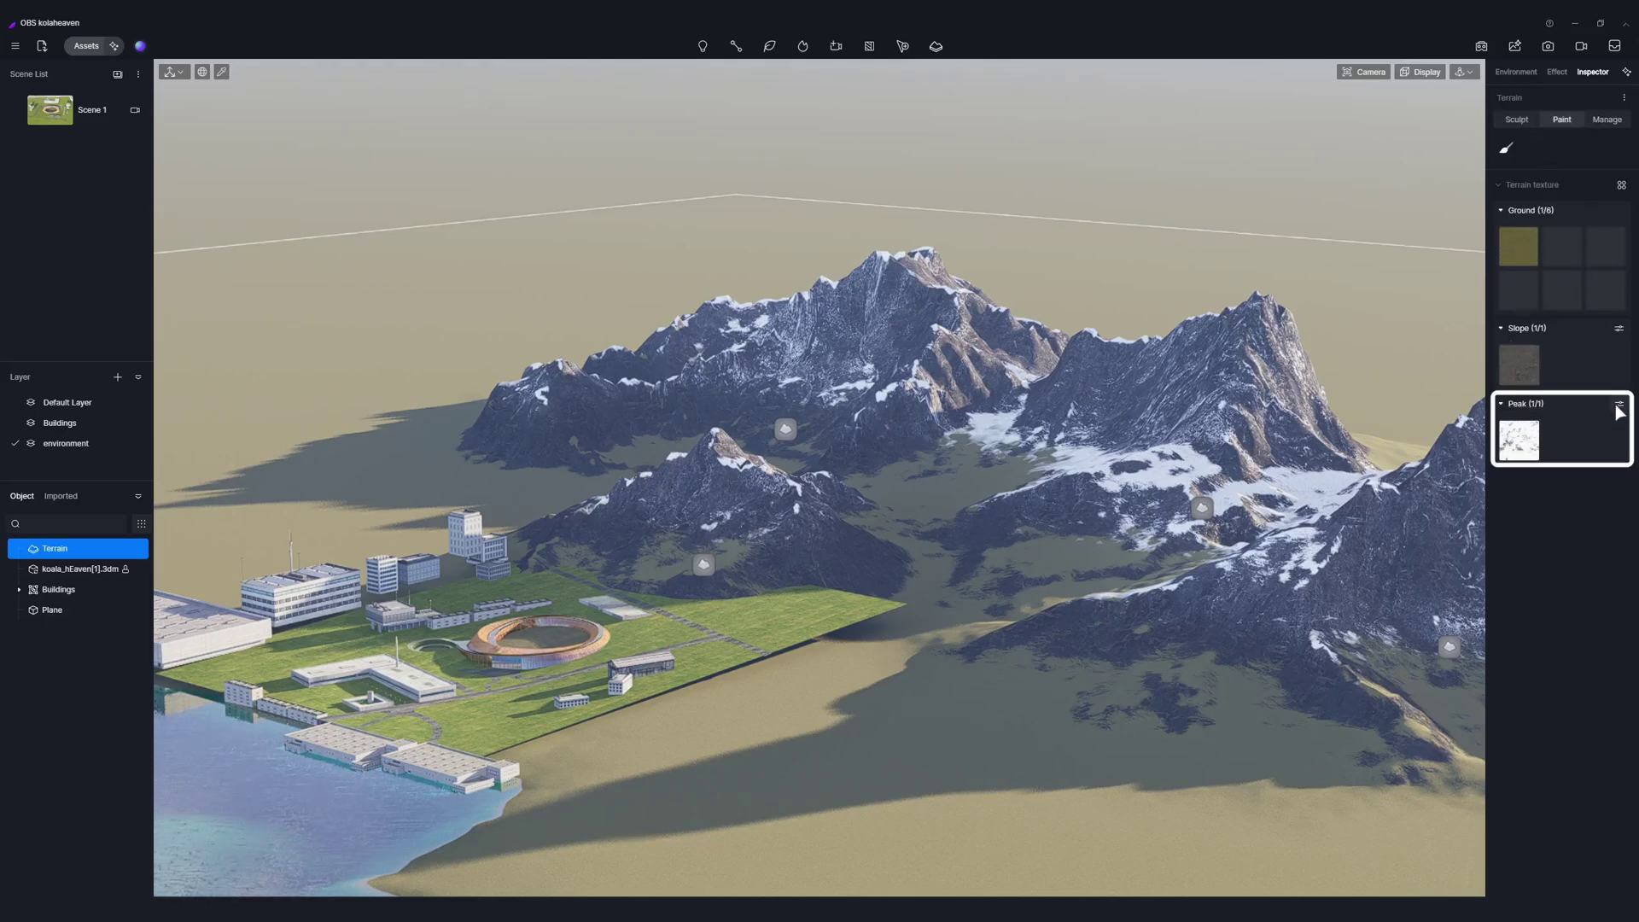
click(1618, 406)
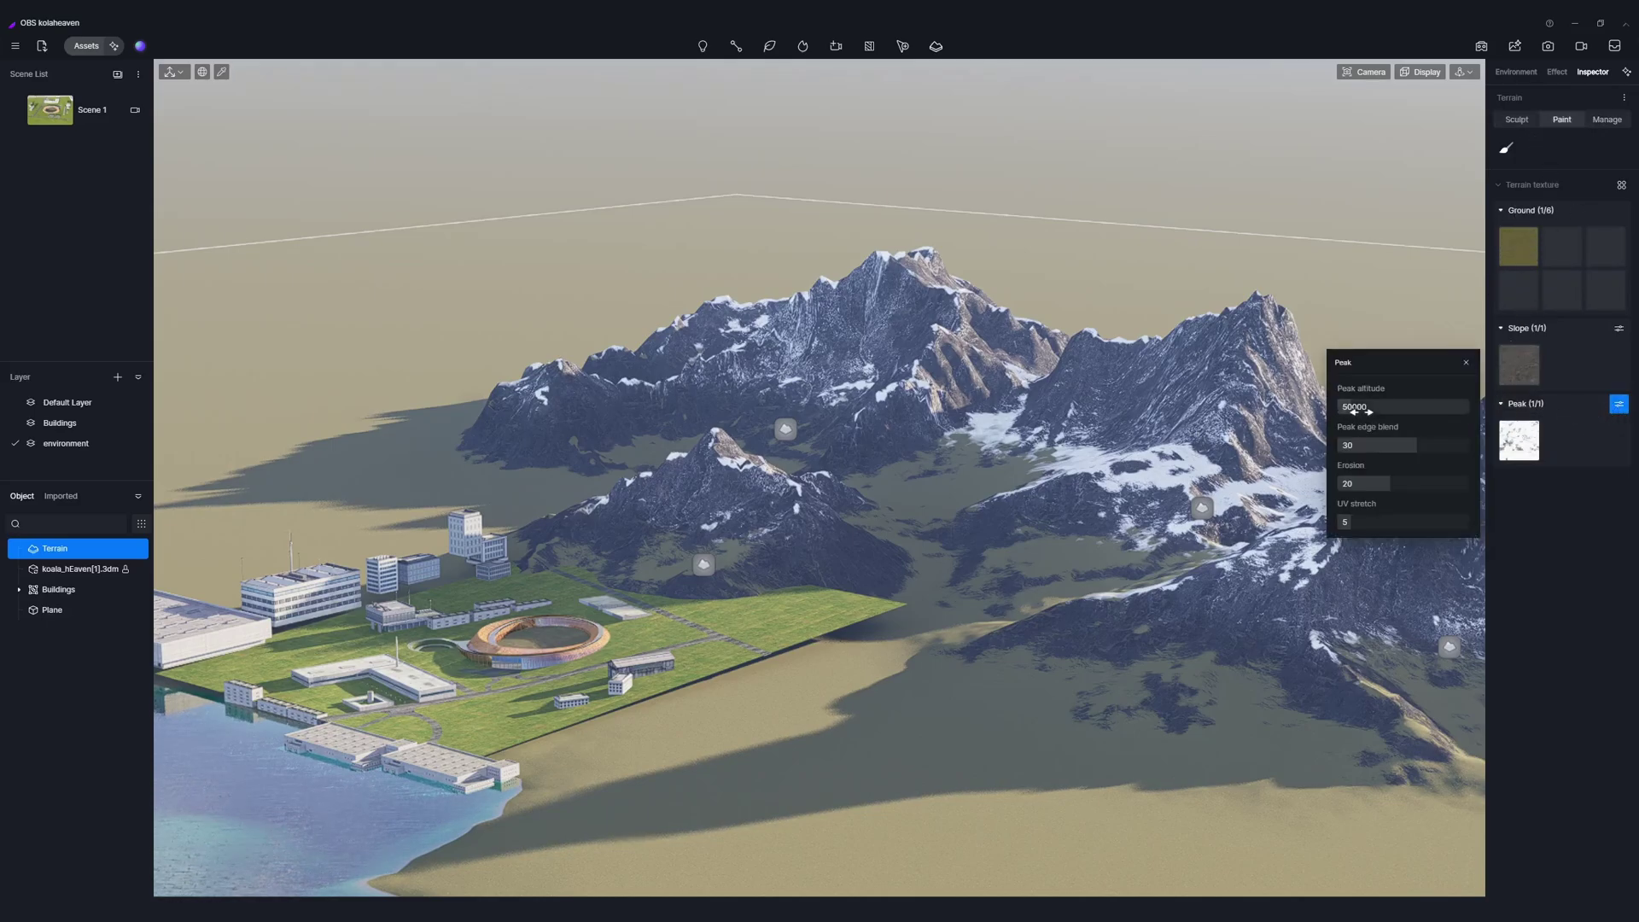
mouse_move(1361, 411)
mouse_down()
mouse_move(1424, 407)
mouse_move(1365, 405)
mouse_move(1392, 404)
mouse_up()
click(1465, 363)
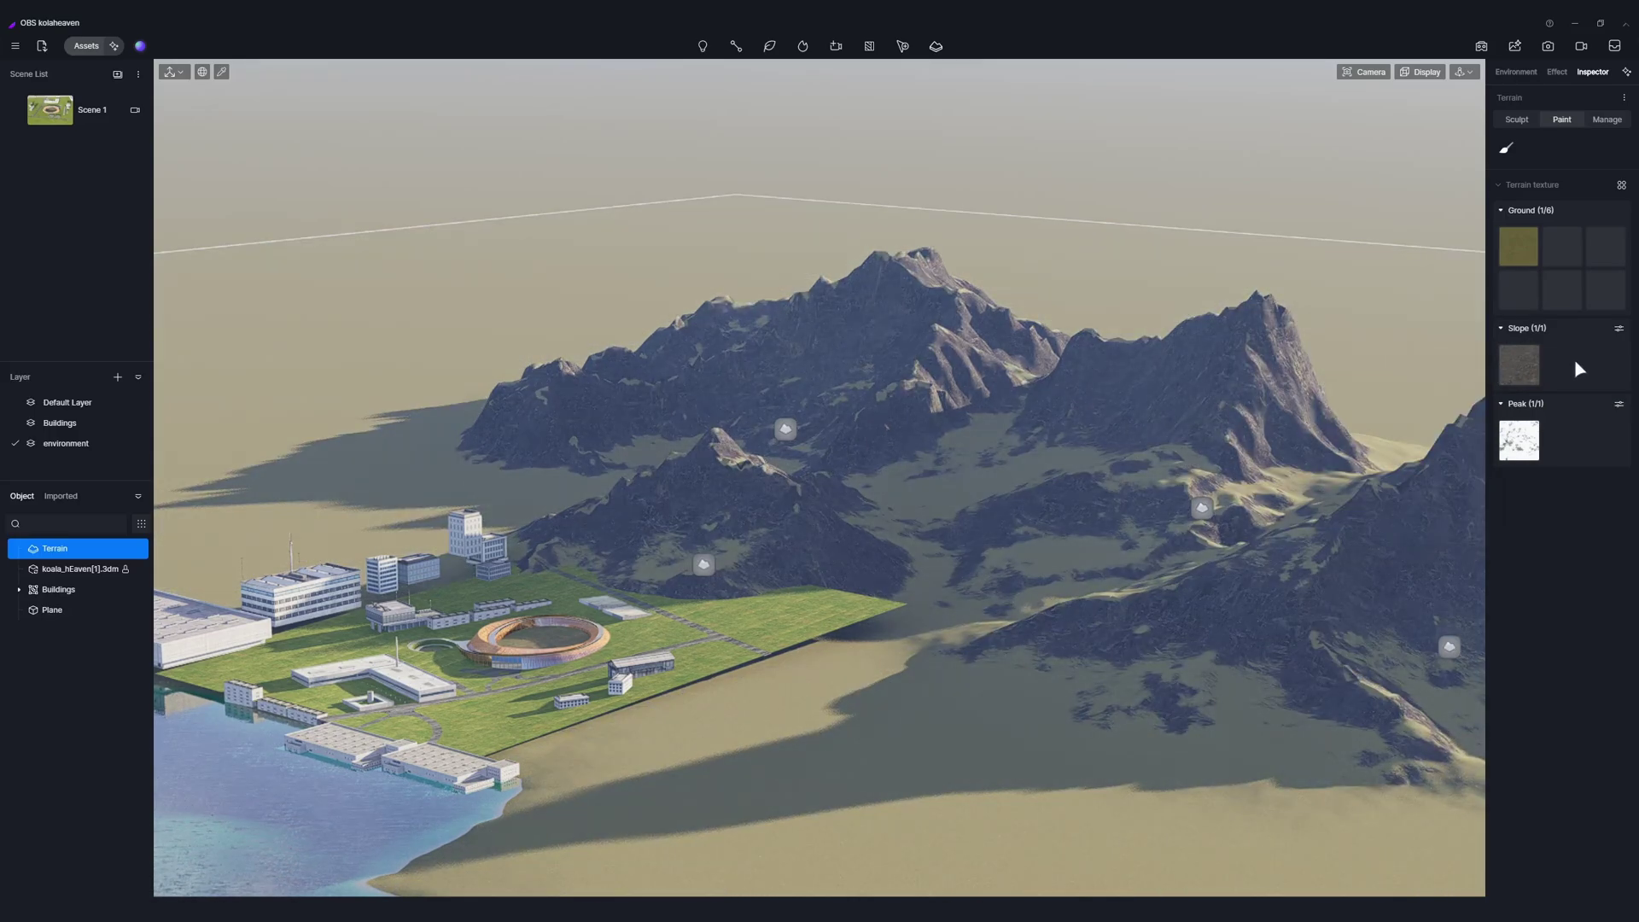
Set the erosion of the terrain's slope texture to 0.
mouse_move(1524, 358)
click(1619, 330)
drag(1405, 378, 1319, 386)
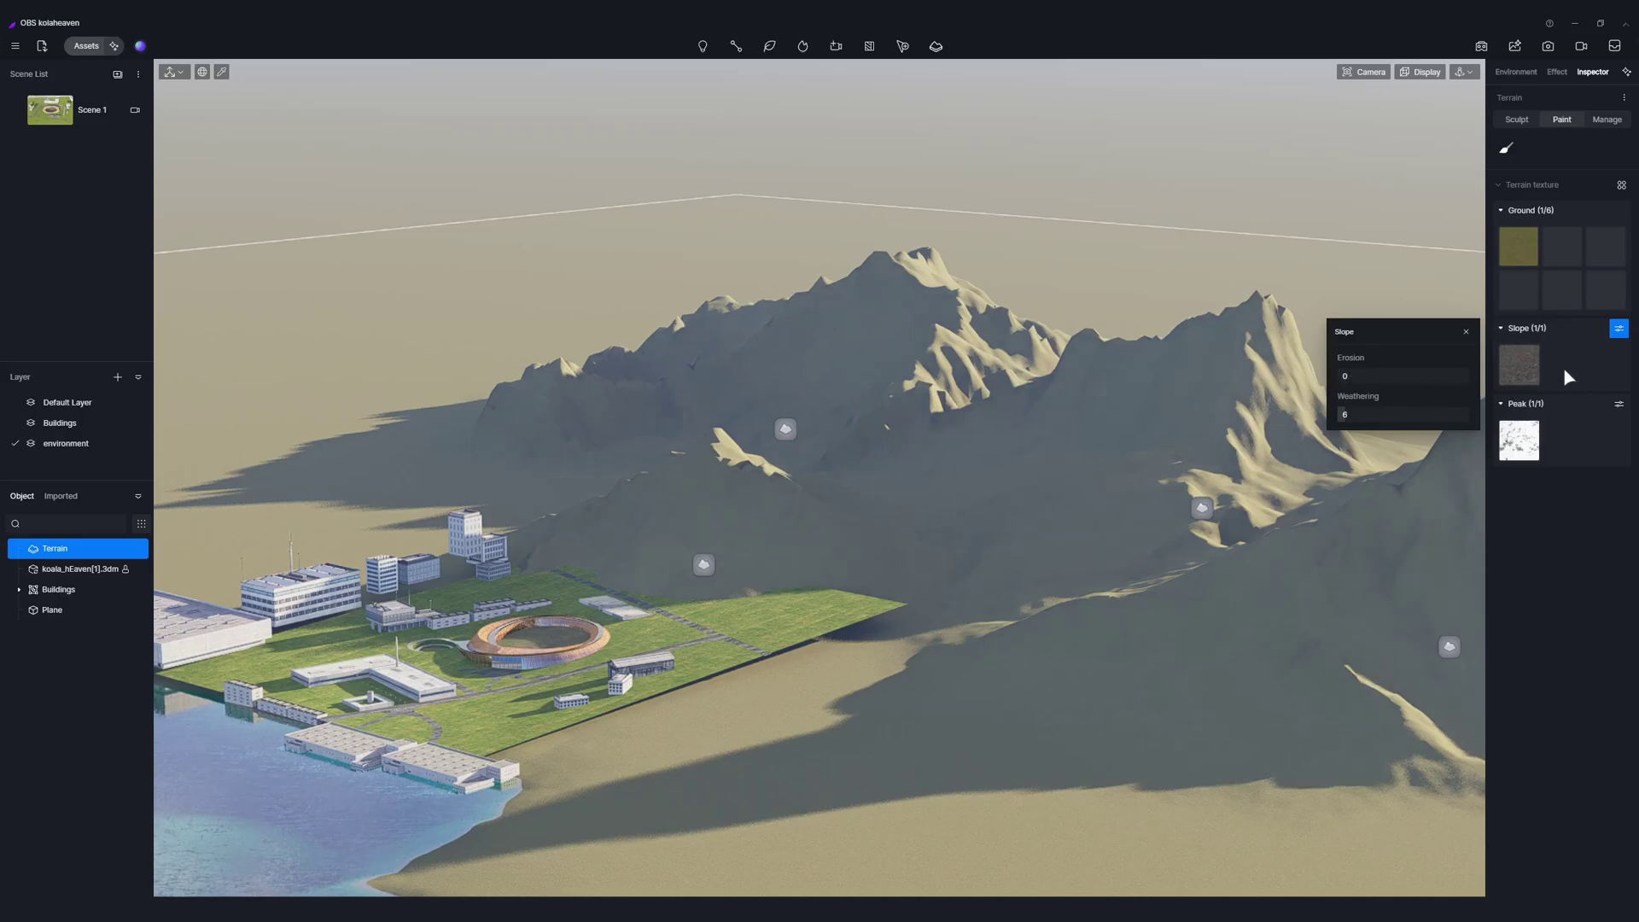
Recolour the terrain's Grassland 05 ground texture to a fresh green and adjust its material scaling.
click(1466, 332)
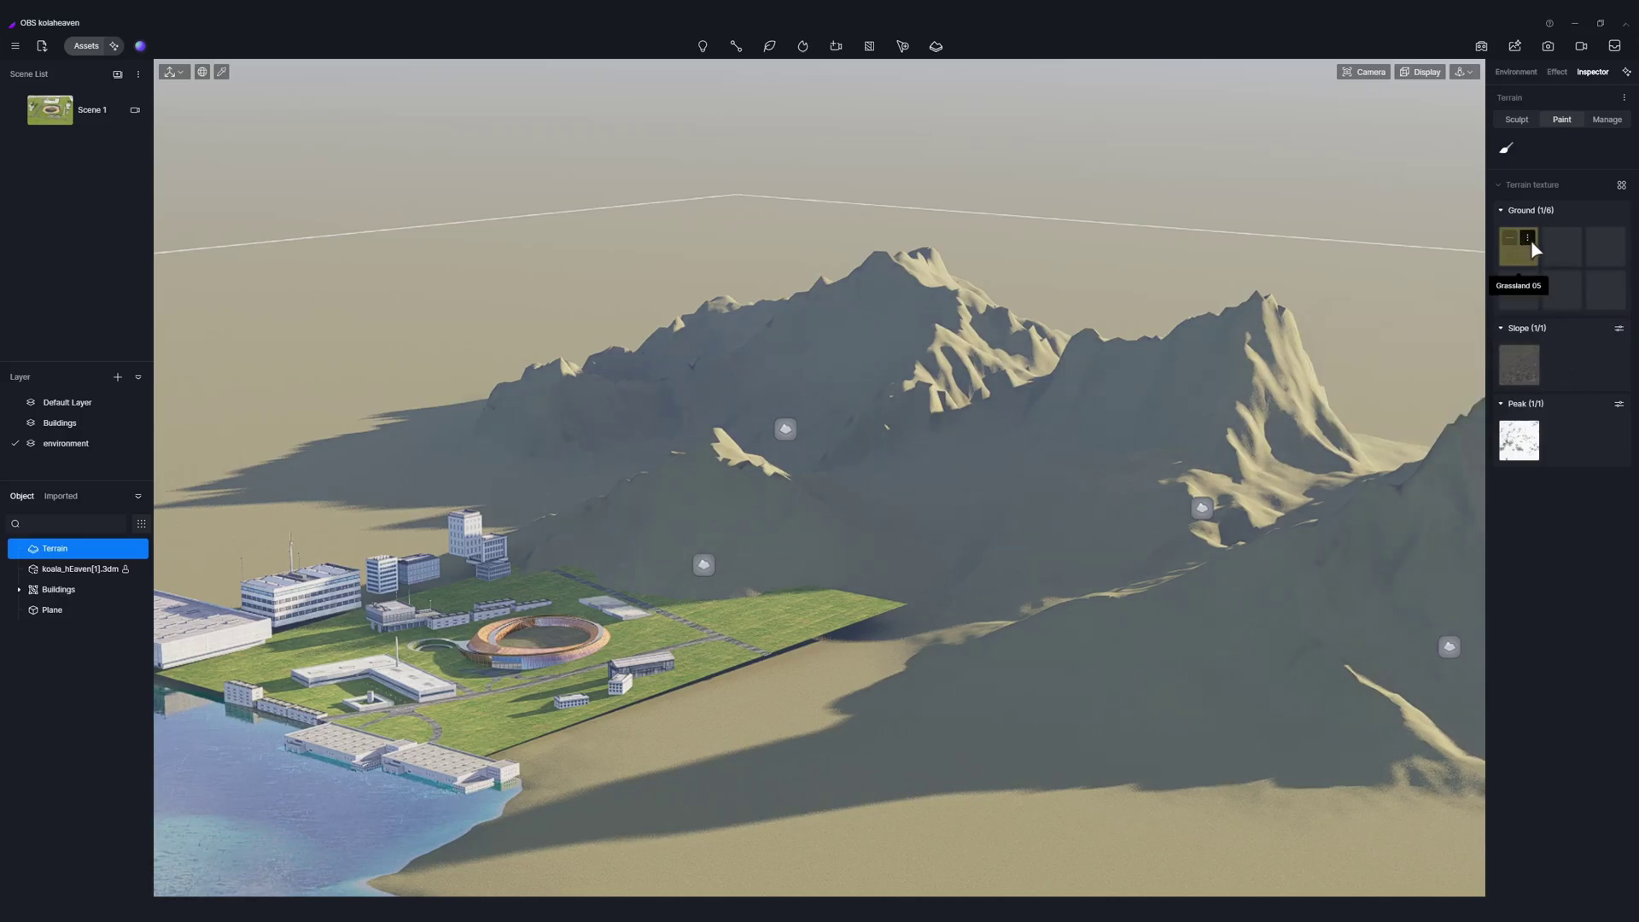
click(1528, 243)
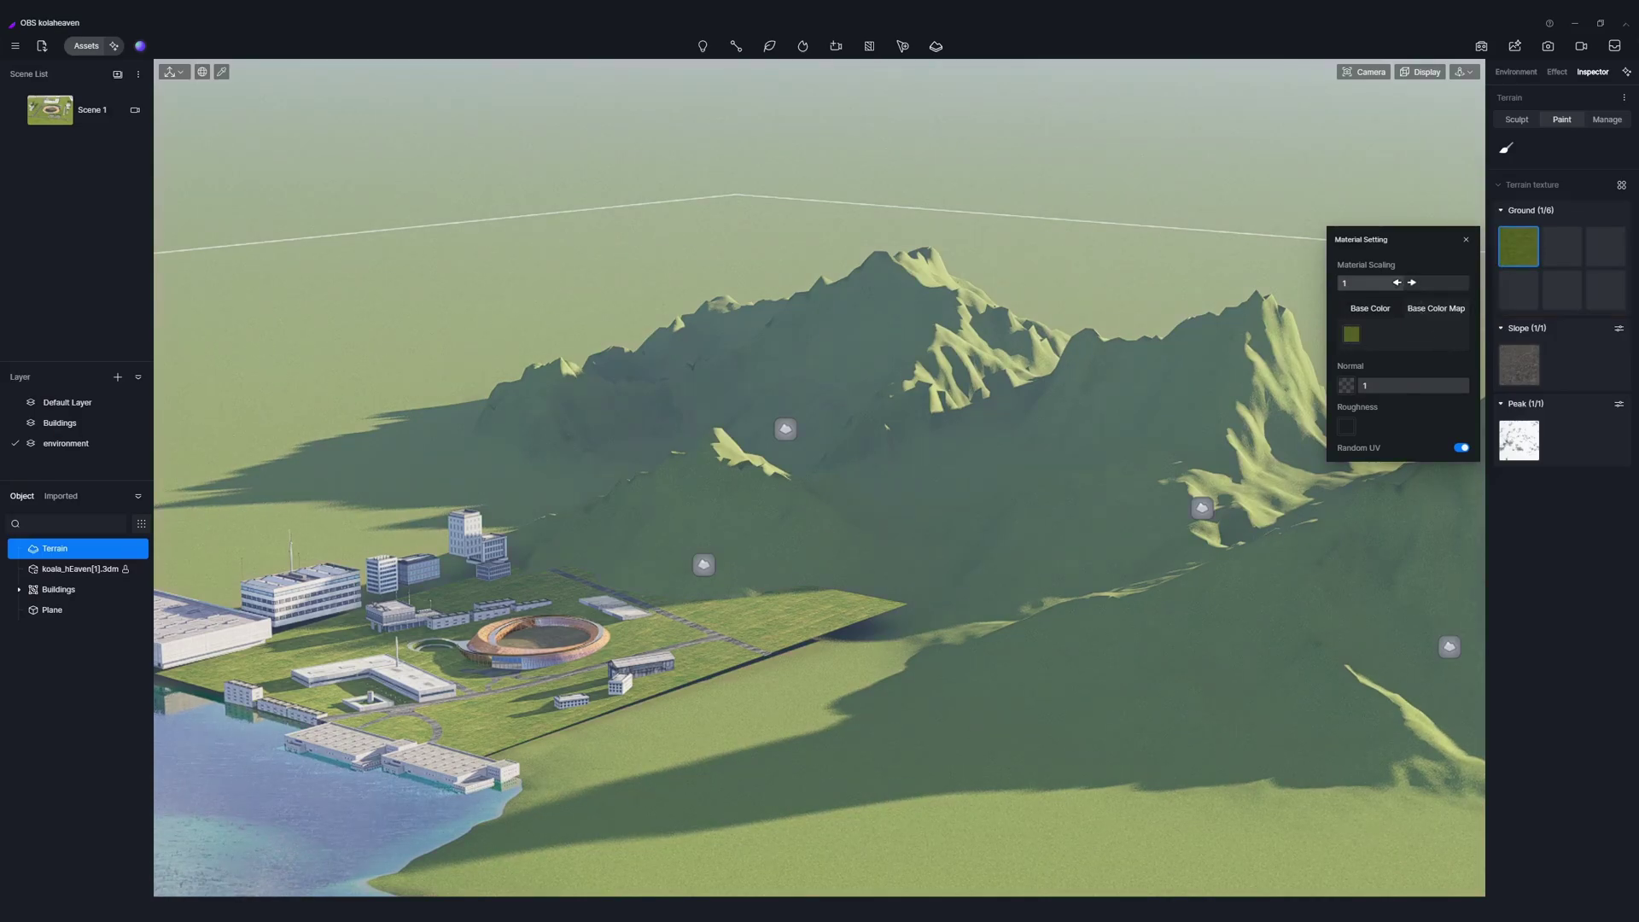
drag(1346, 283, 1343, 286)
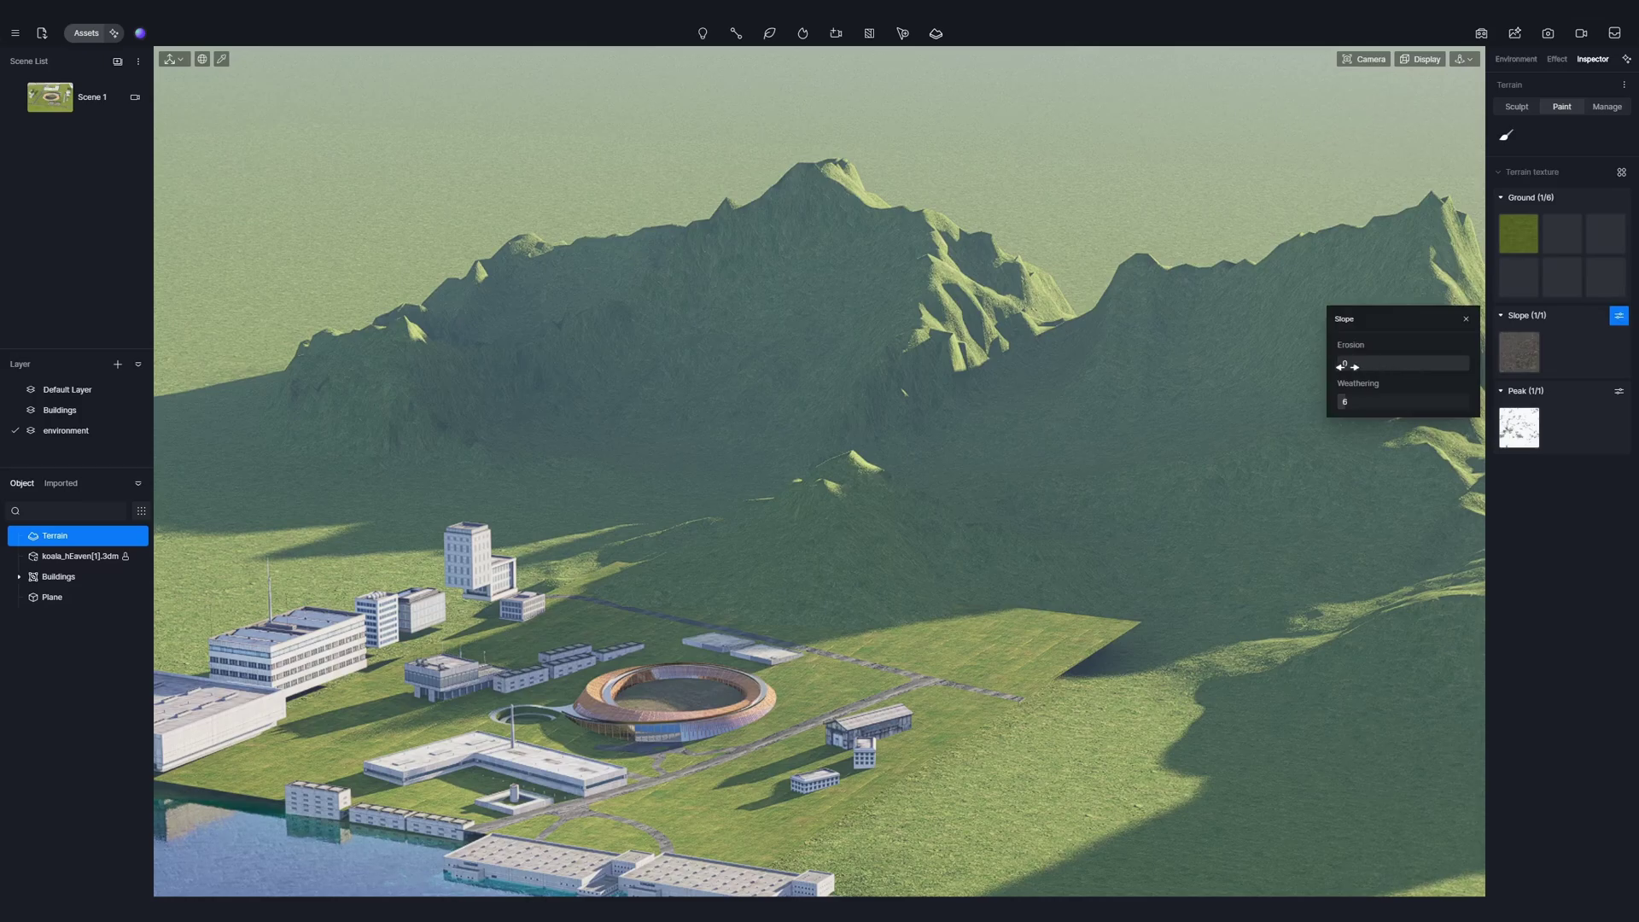
Adjust the erosion of the terrain's slope texture so bare rock shows on the mountain tops.
drag(1407, 366, 1408, 367)
click(1467, 317)
click(1340, 428)
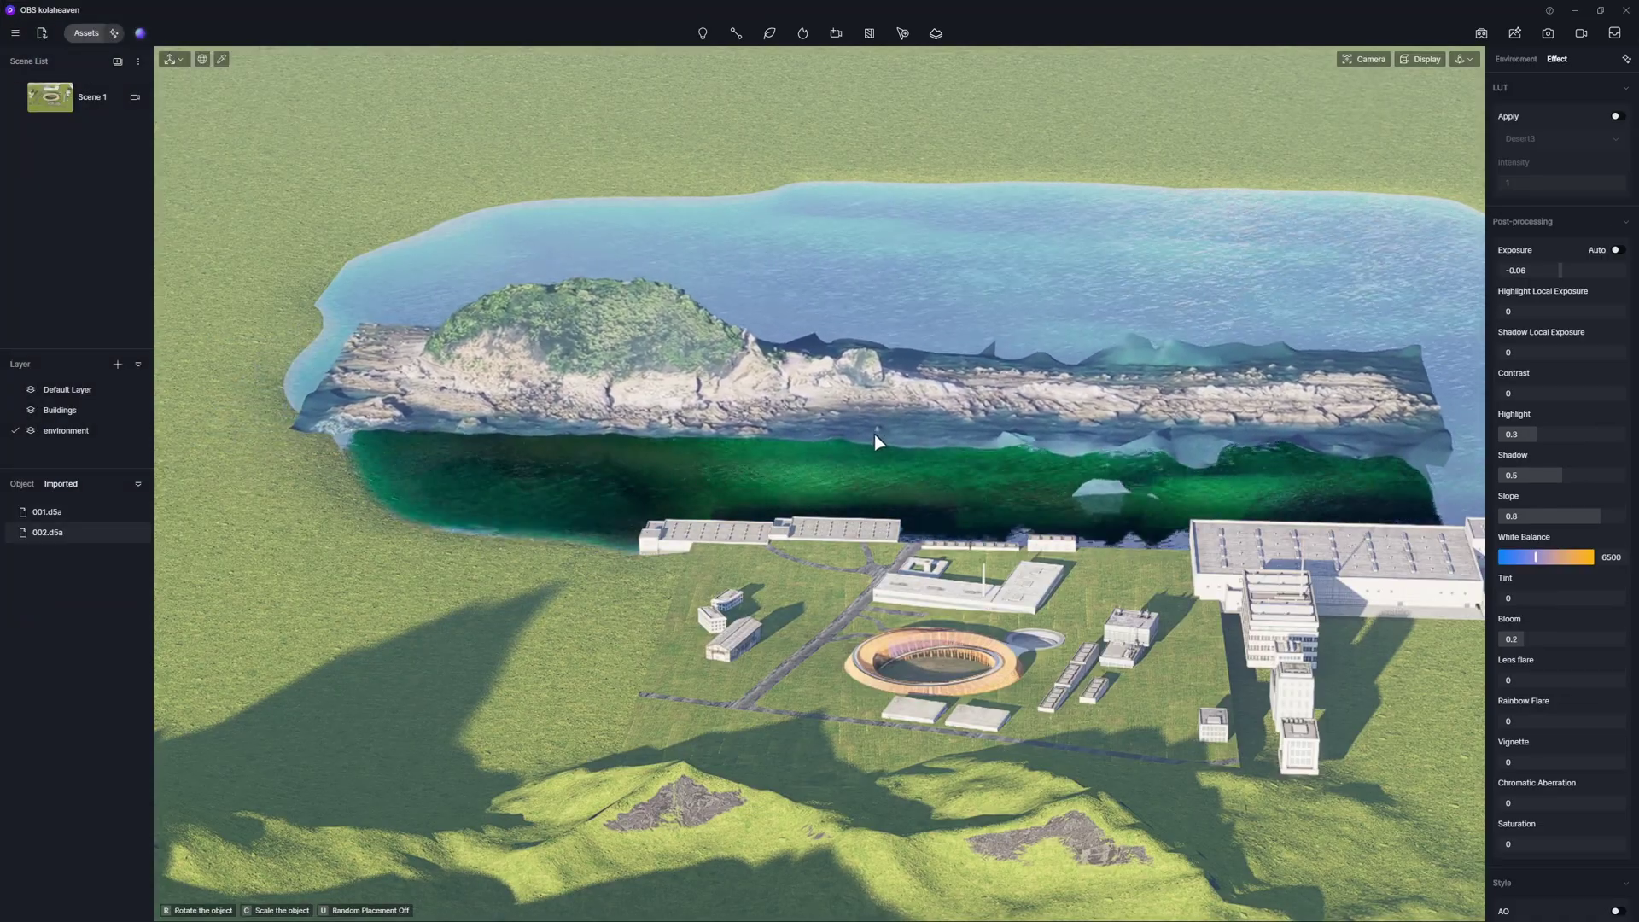
Place the imported 002.d5a island in the ocean and reposition the smaller 001.d5a island beside it.
click(863, 482)
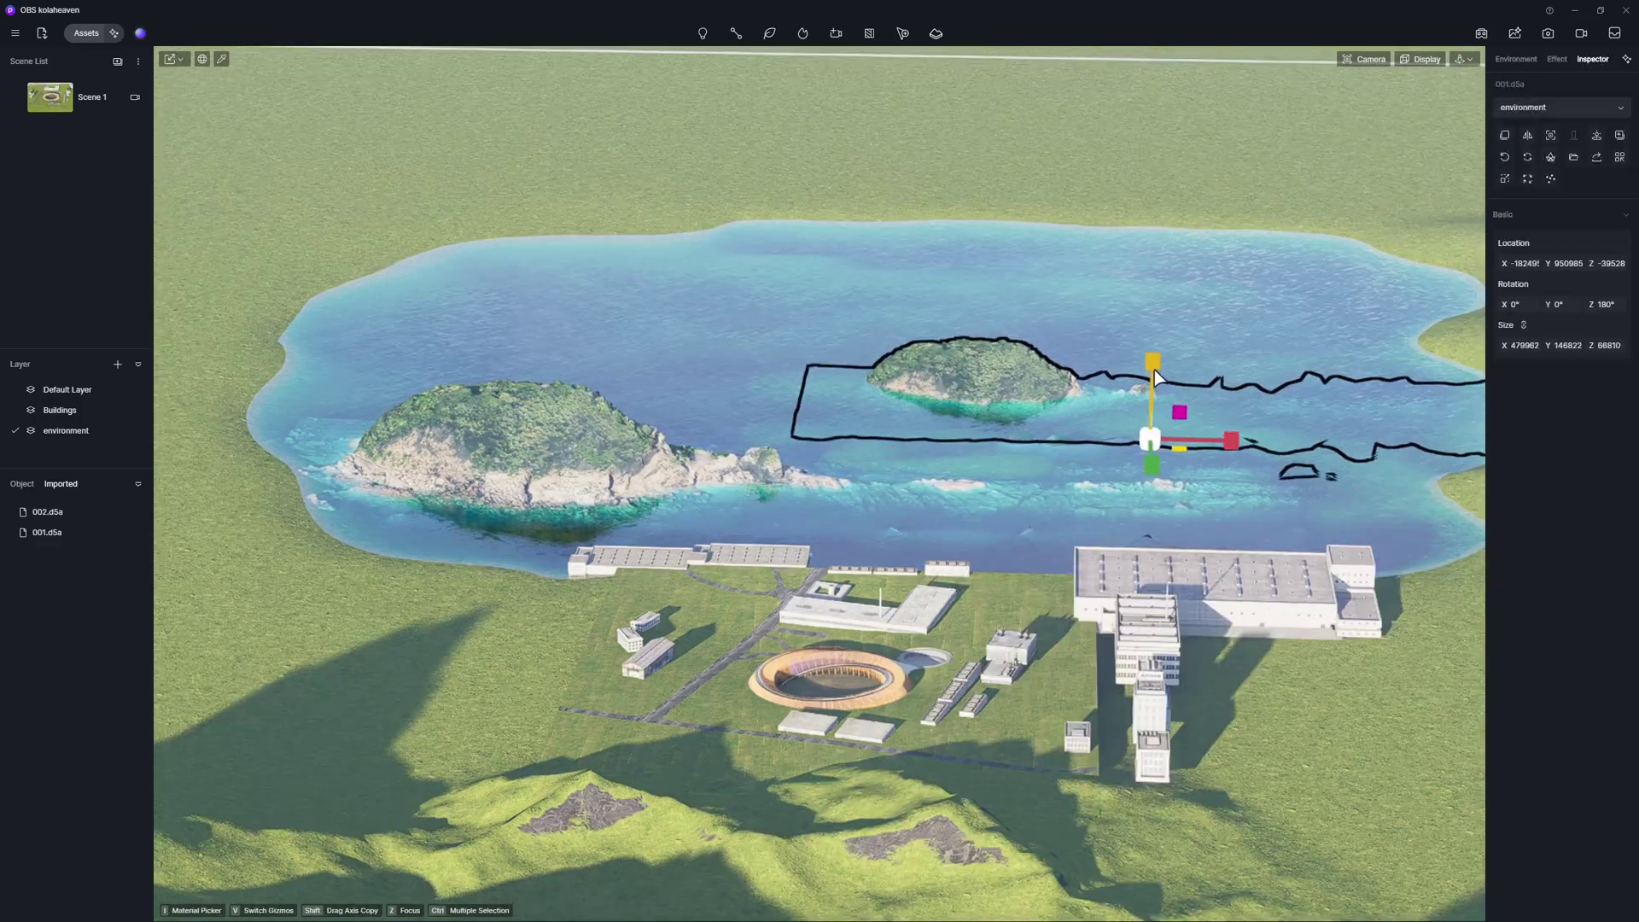
key(v)
drag(1179, 412, 1305, 464)
key(Escape)
Place another 001.d5a island just offshore behind the waterfront buildings and return to the Scene 1 view.
click(47, 532)
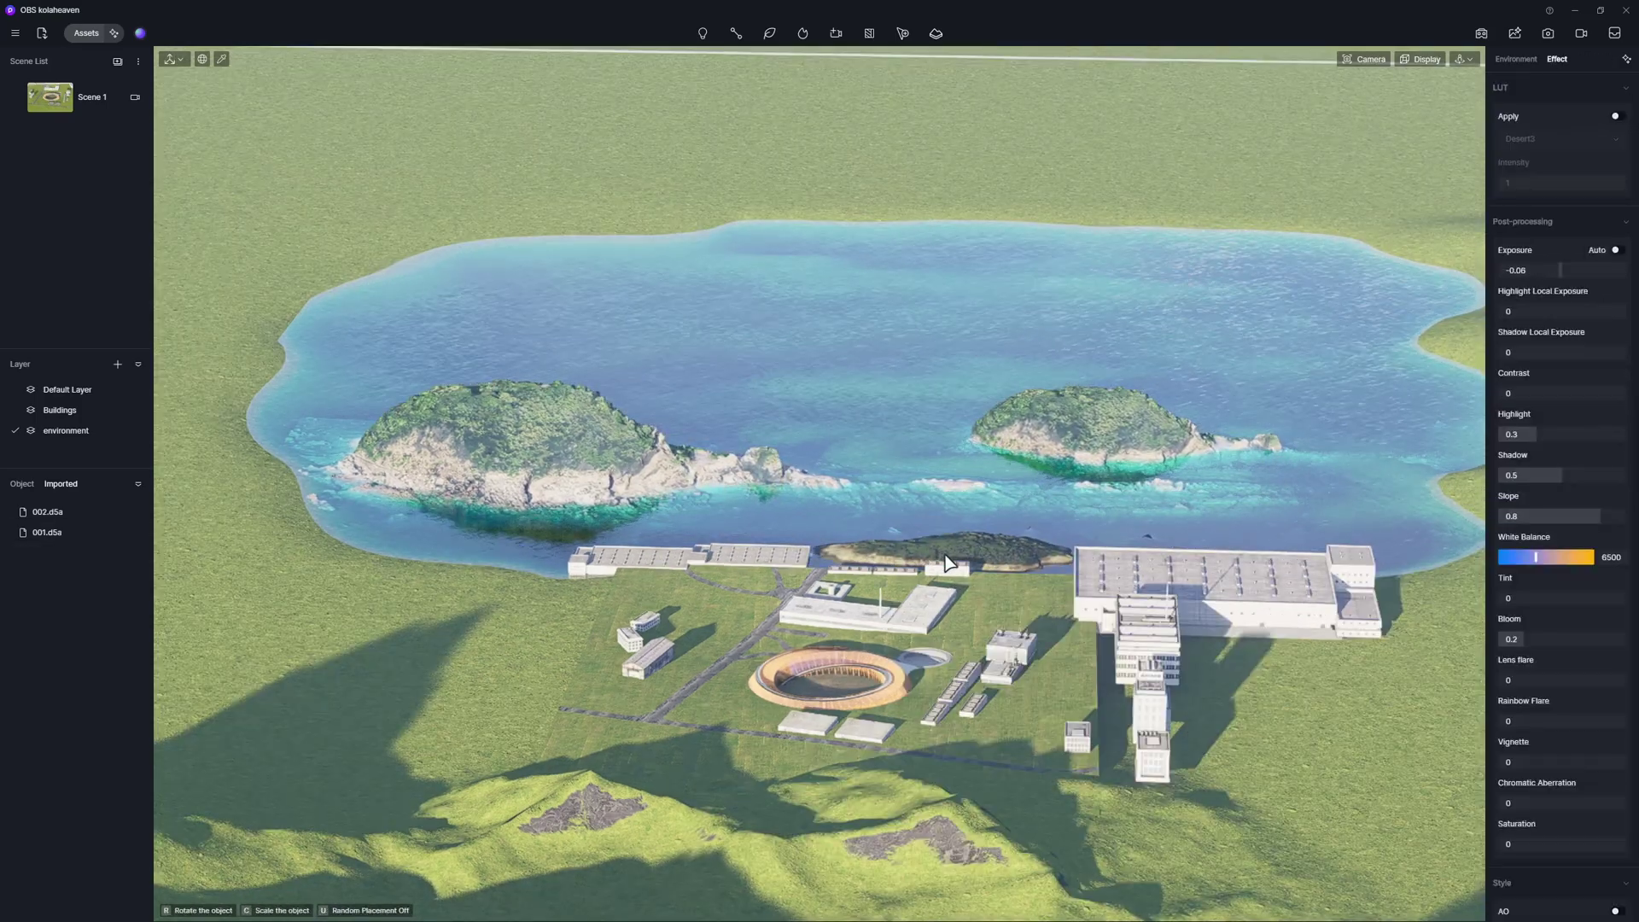
click(896, 567)
click(1072, 560)
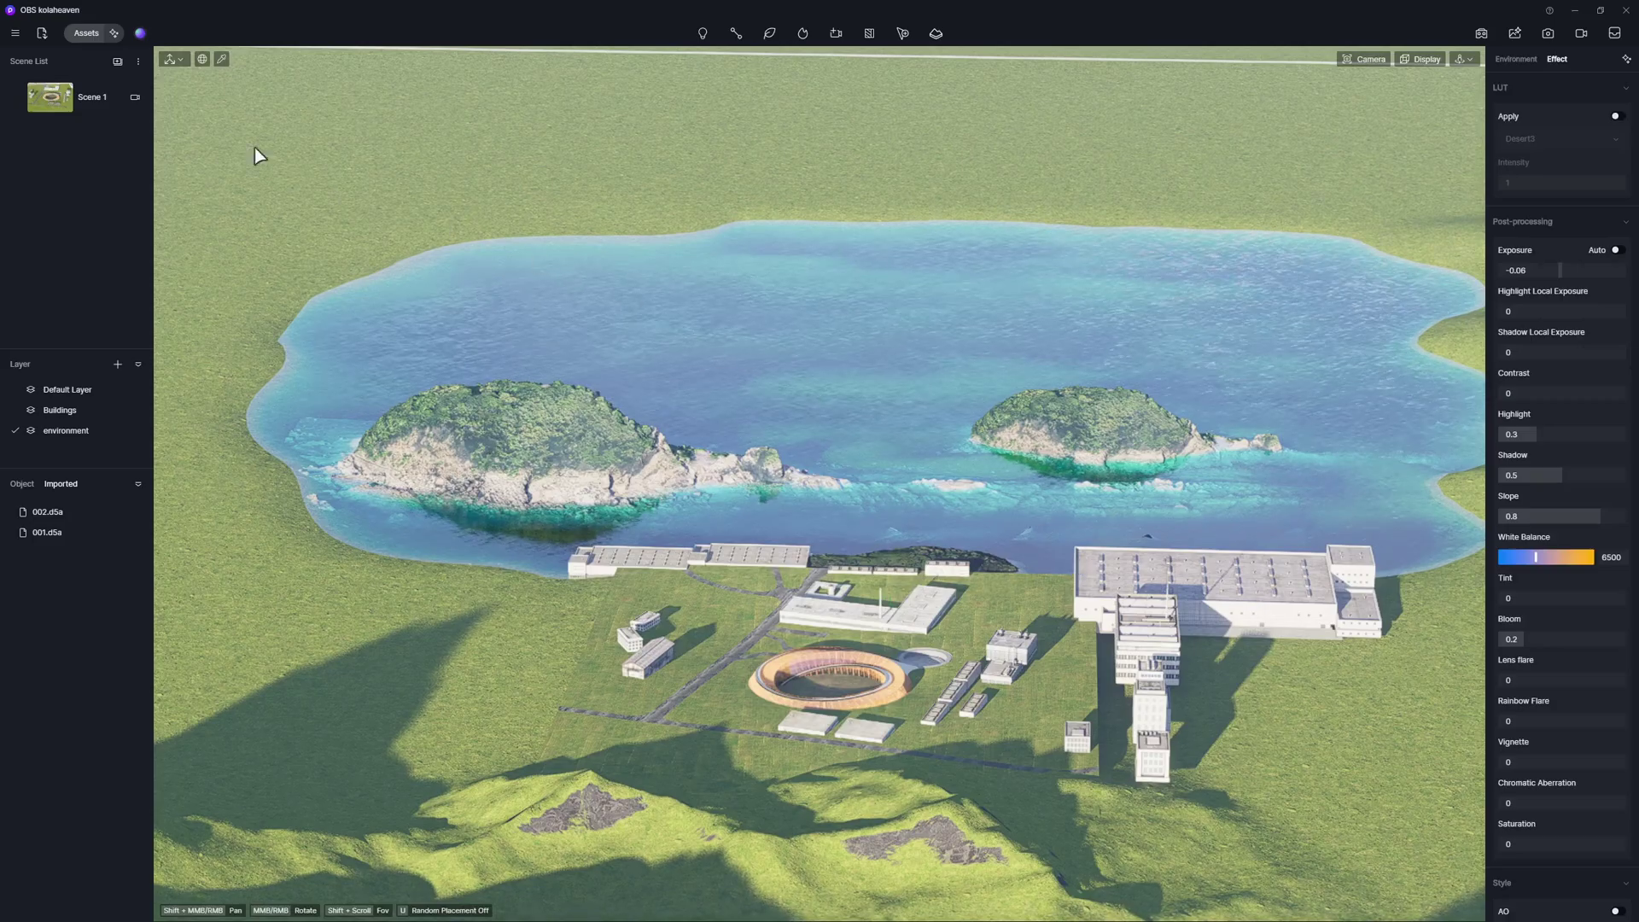
click(59, 107)
scroll(739, 433, up, 5)
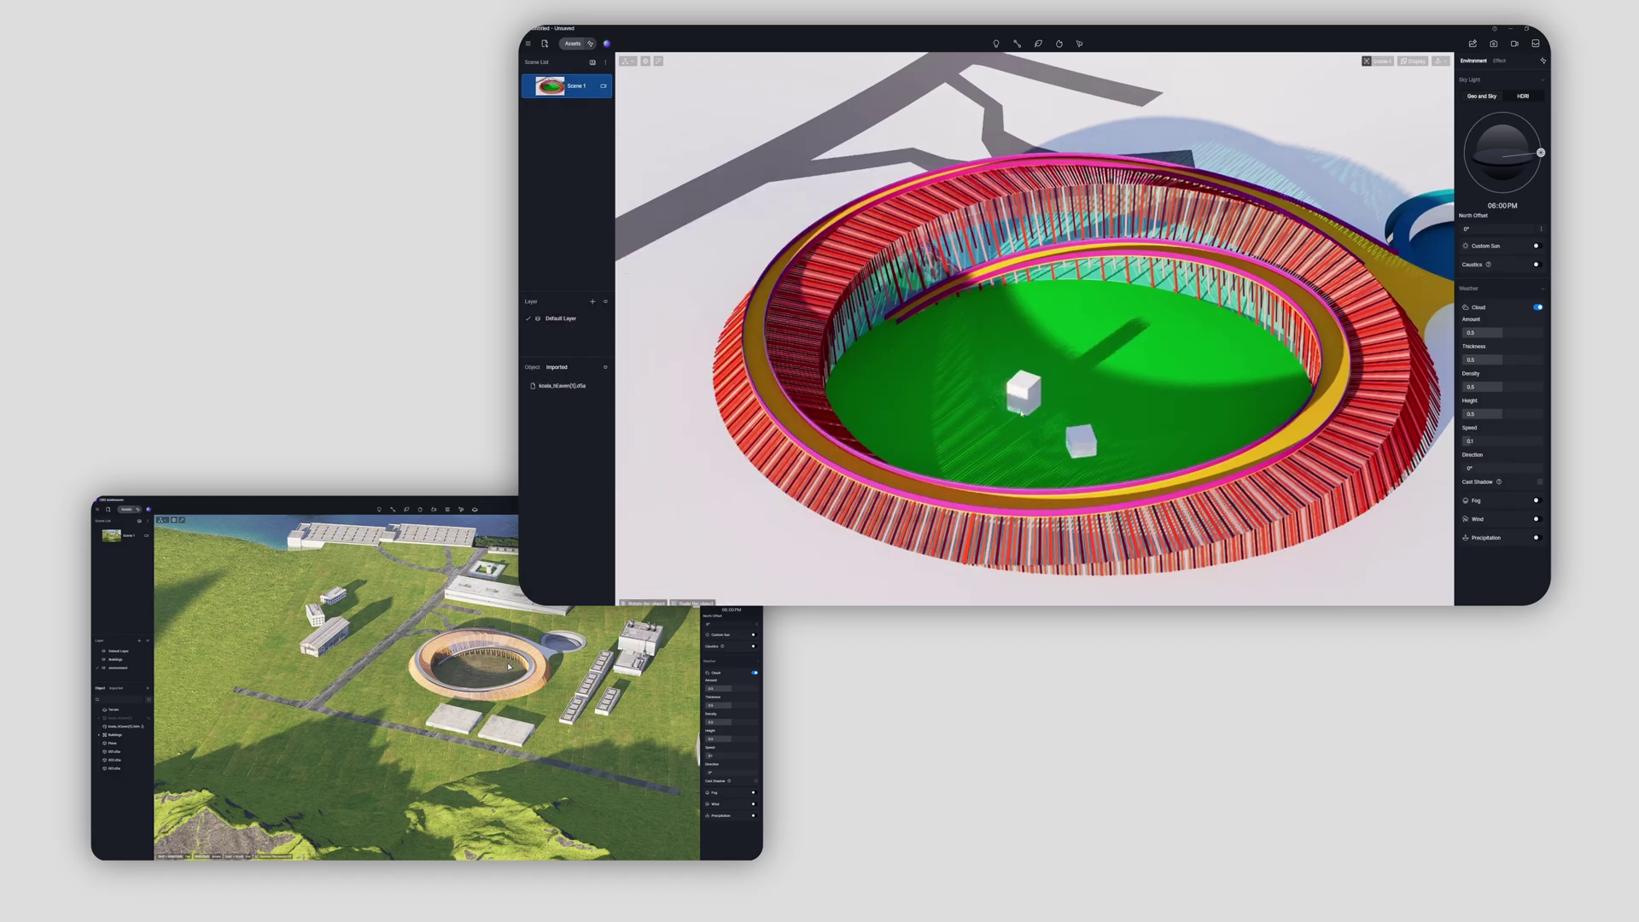
Place the imported placeholder boxes at their original position inside the ring building and replace both with Acer negundo 05 trees.
click(958, 411)
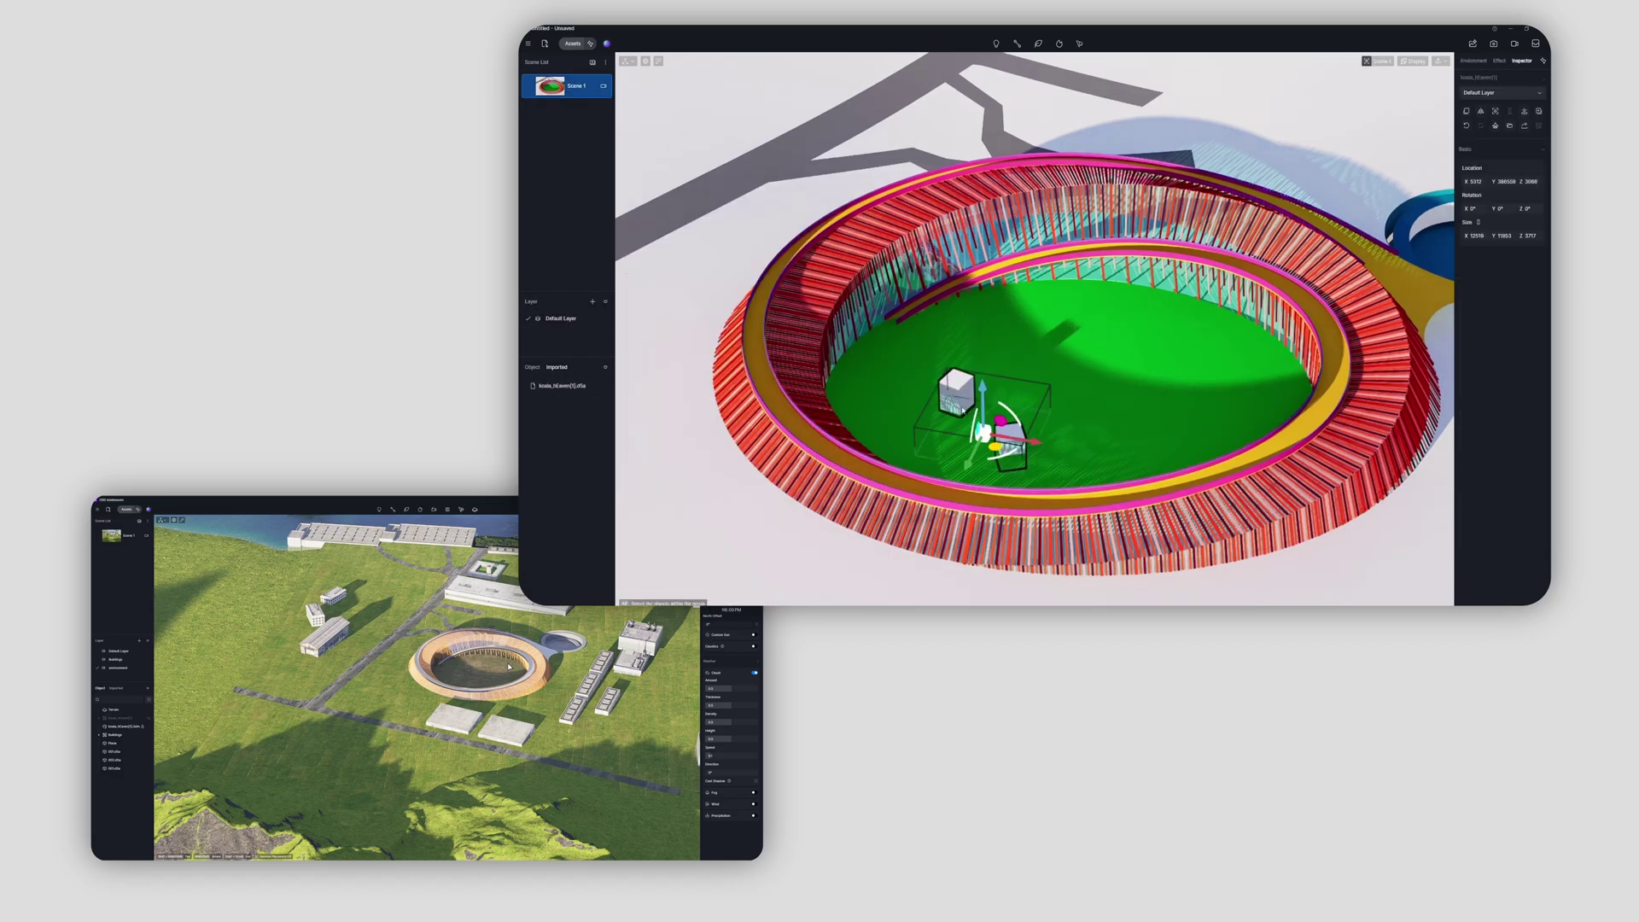
click(1524, 111)
click(571, 443)
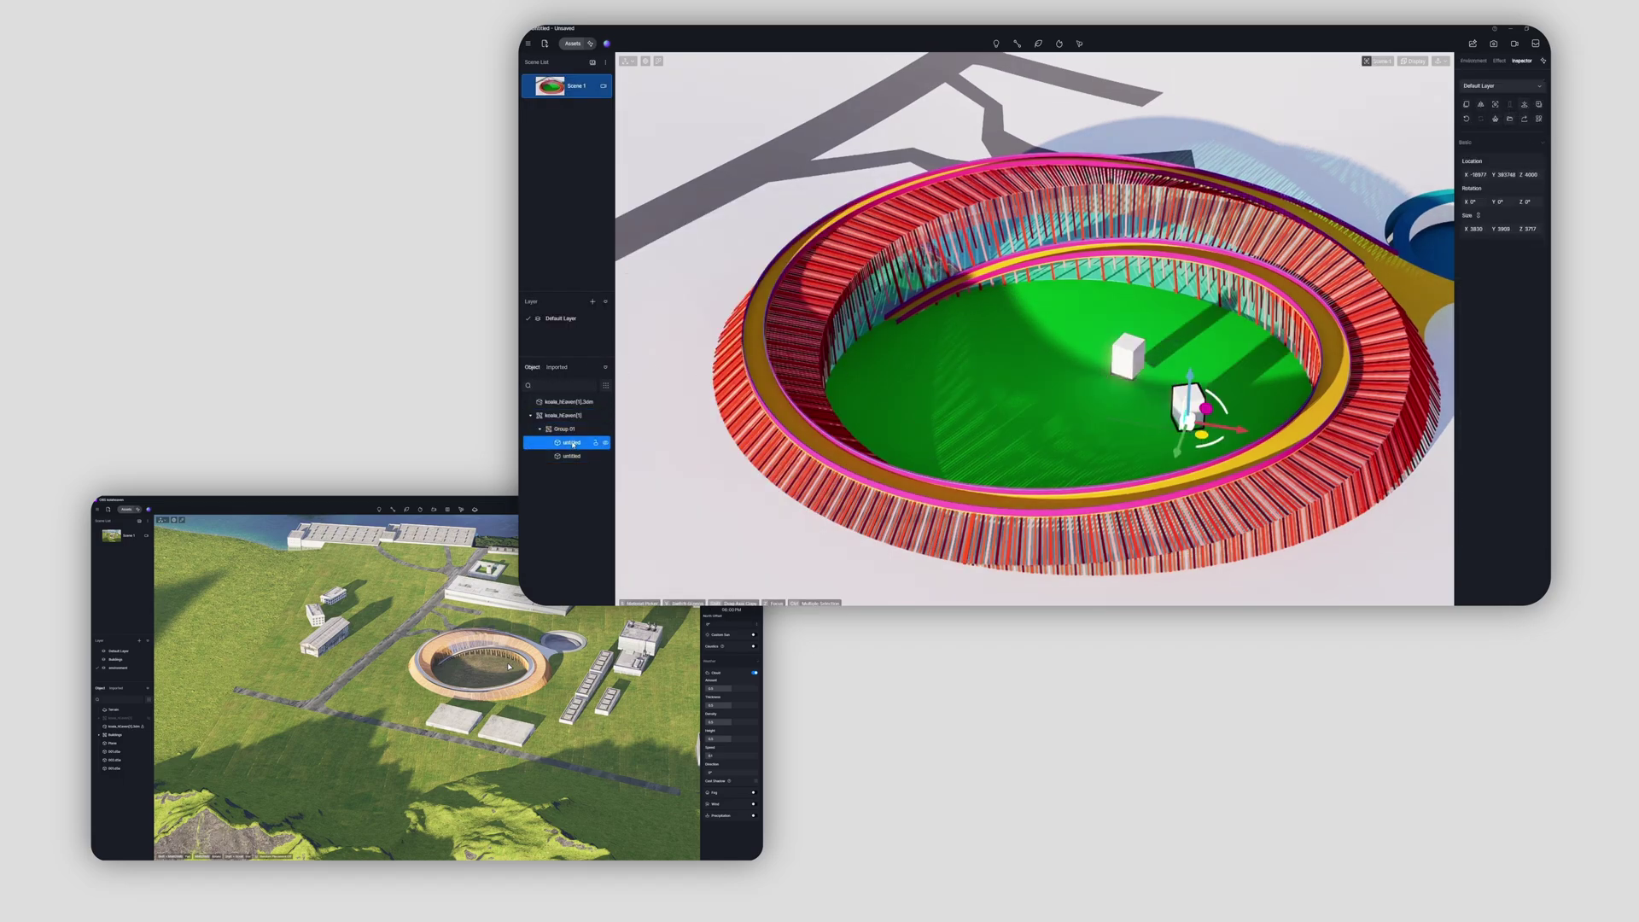
ctrl+click(574, 456)
click(1495, 127)
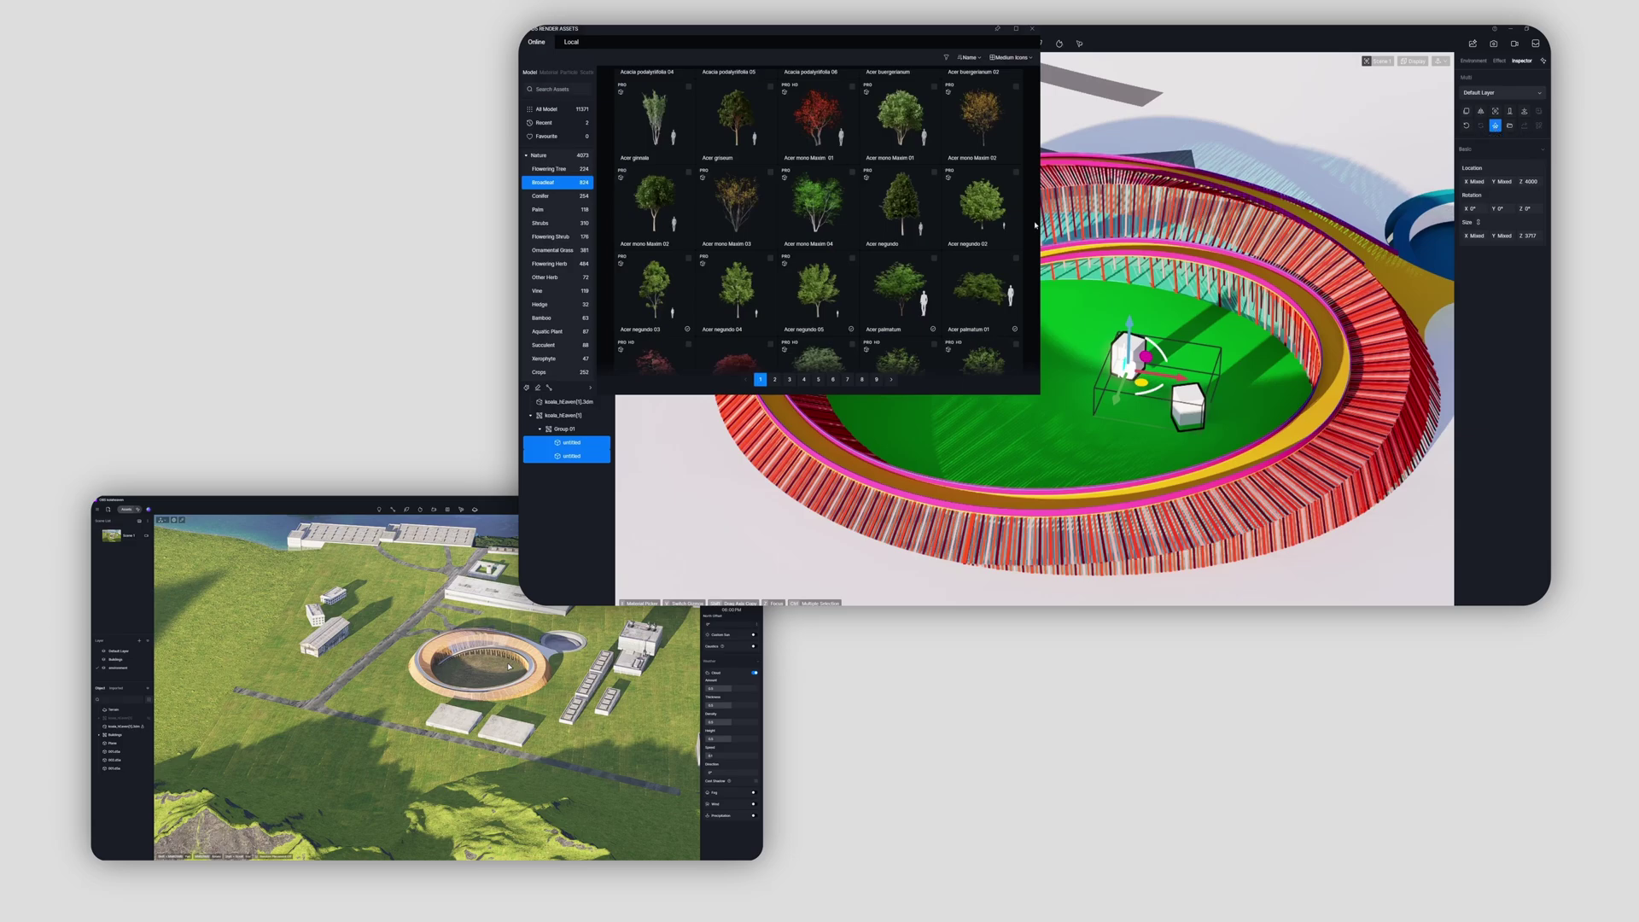
click(824, 304)
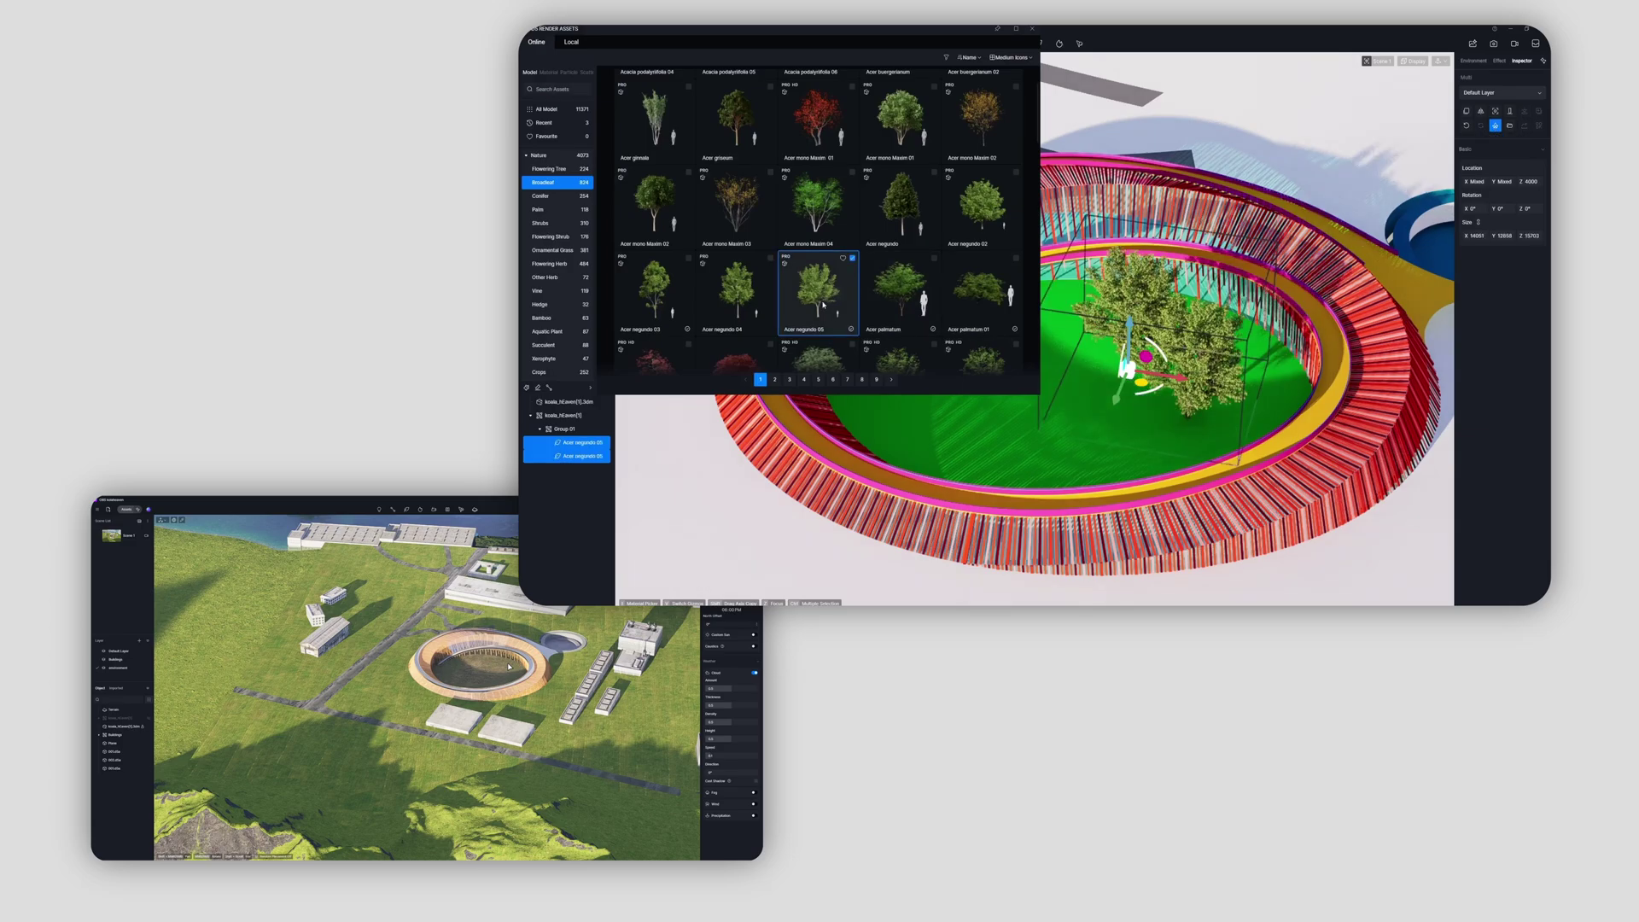
click(579, 459)
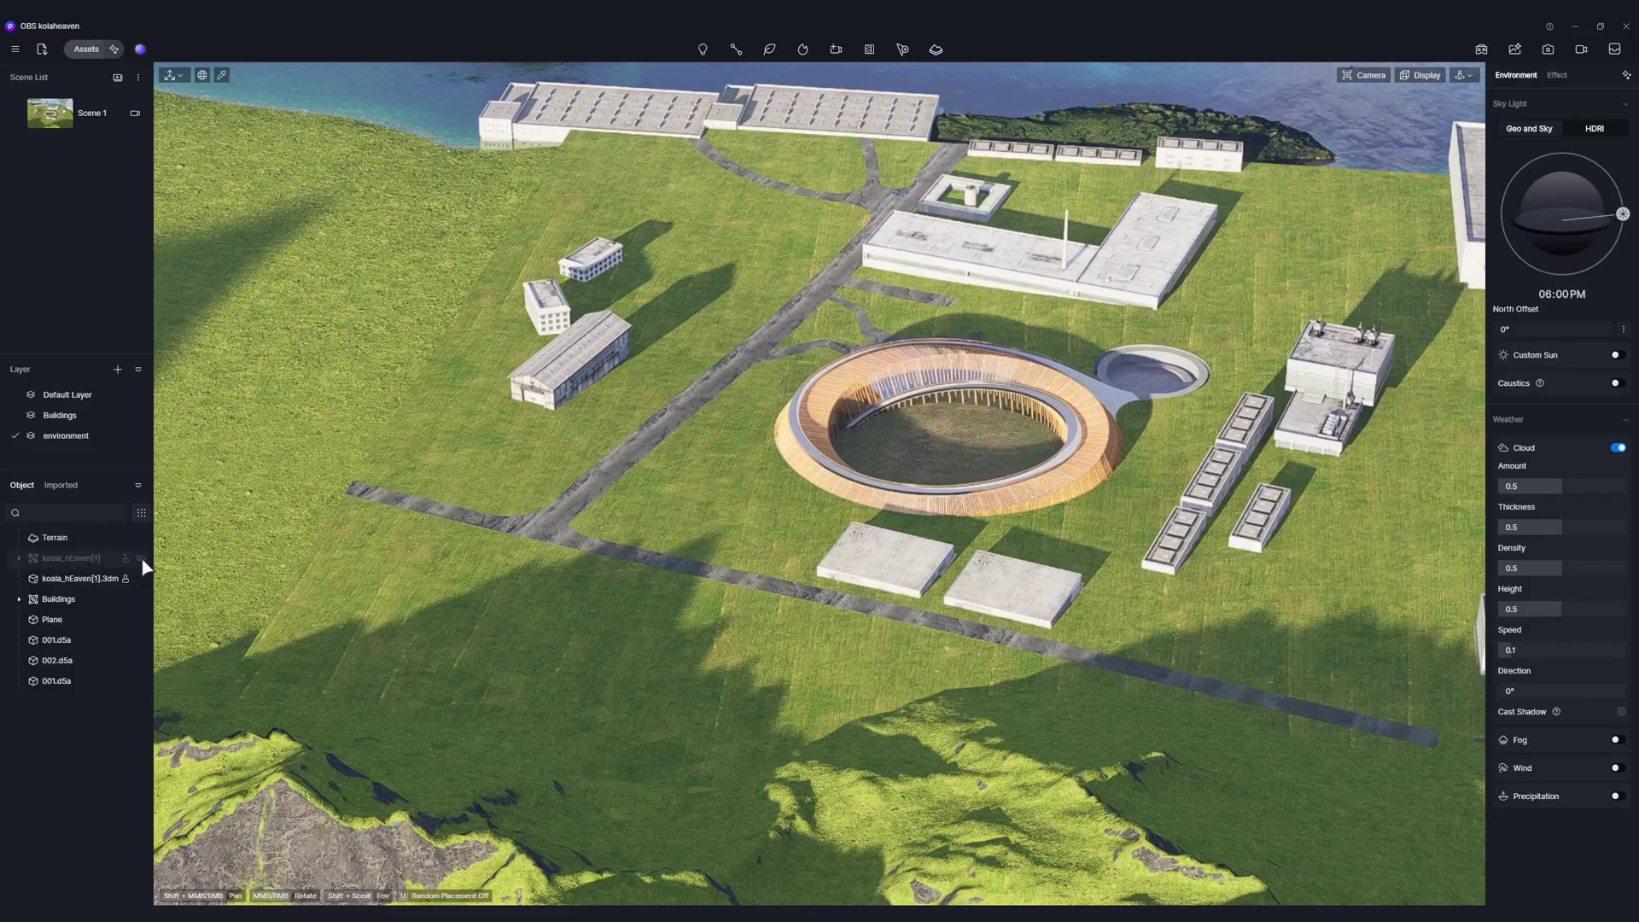
Switch to Rhino and draw placeholder boxes on the plants layer beside the ring building's entrance paths.
click(971, 417)
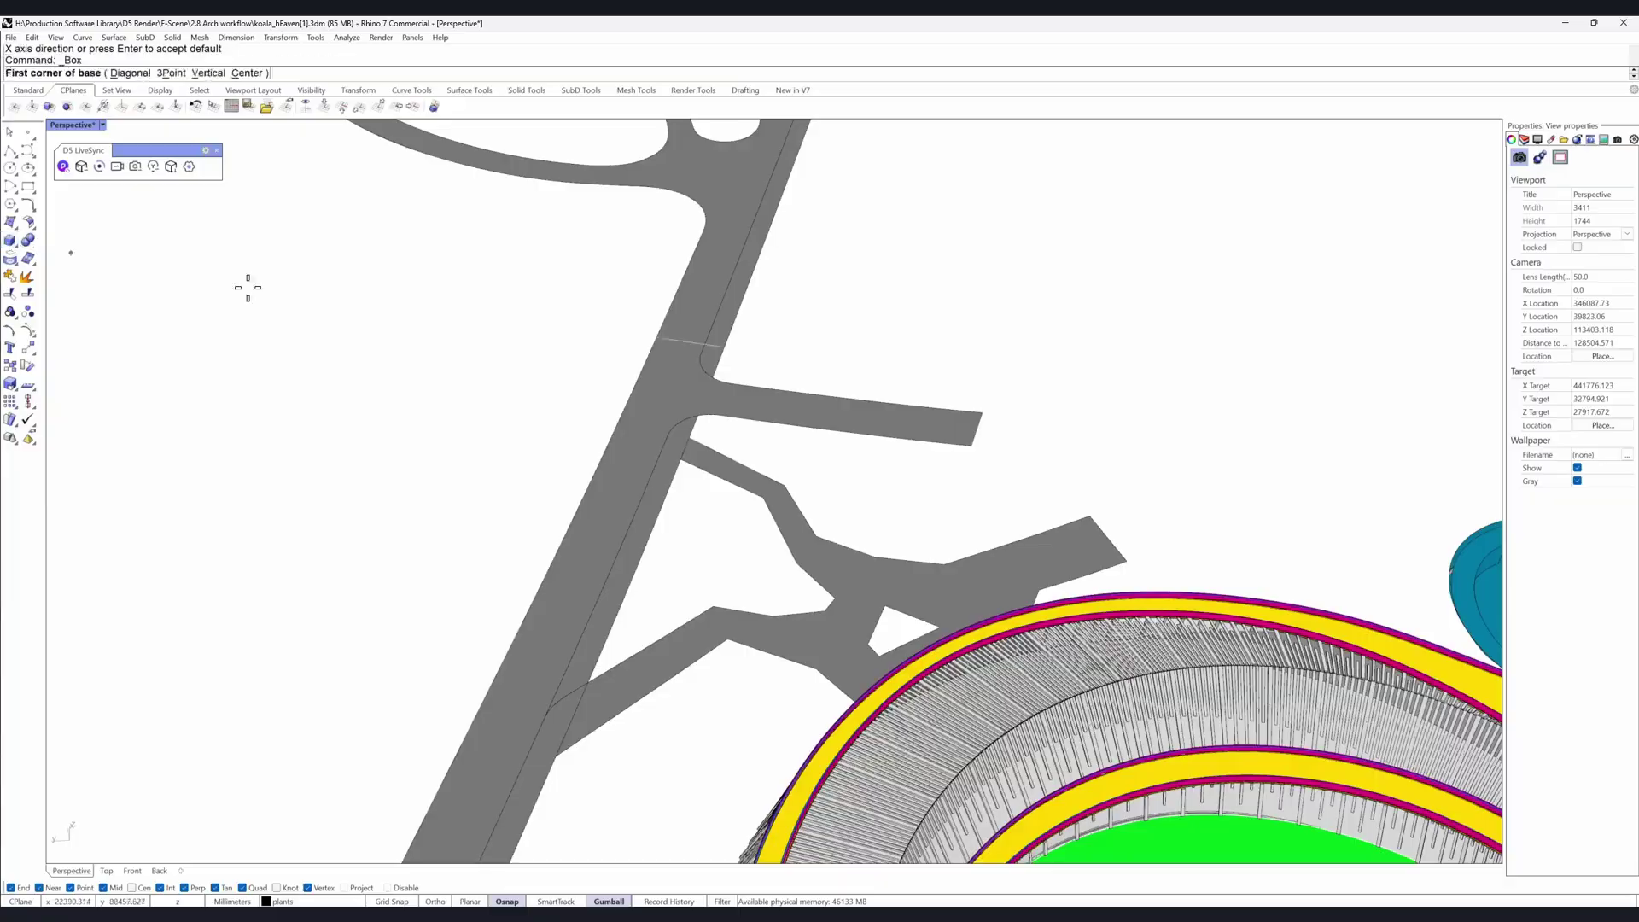
click(735, 545)
click(757, 565)
click(751, 546)
click(901, 660)
click(911, 675)
scroll(908, 655, up, 6)
click(910, 642)
click(940, 675)
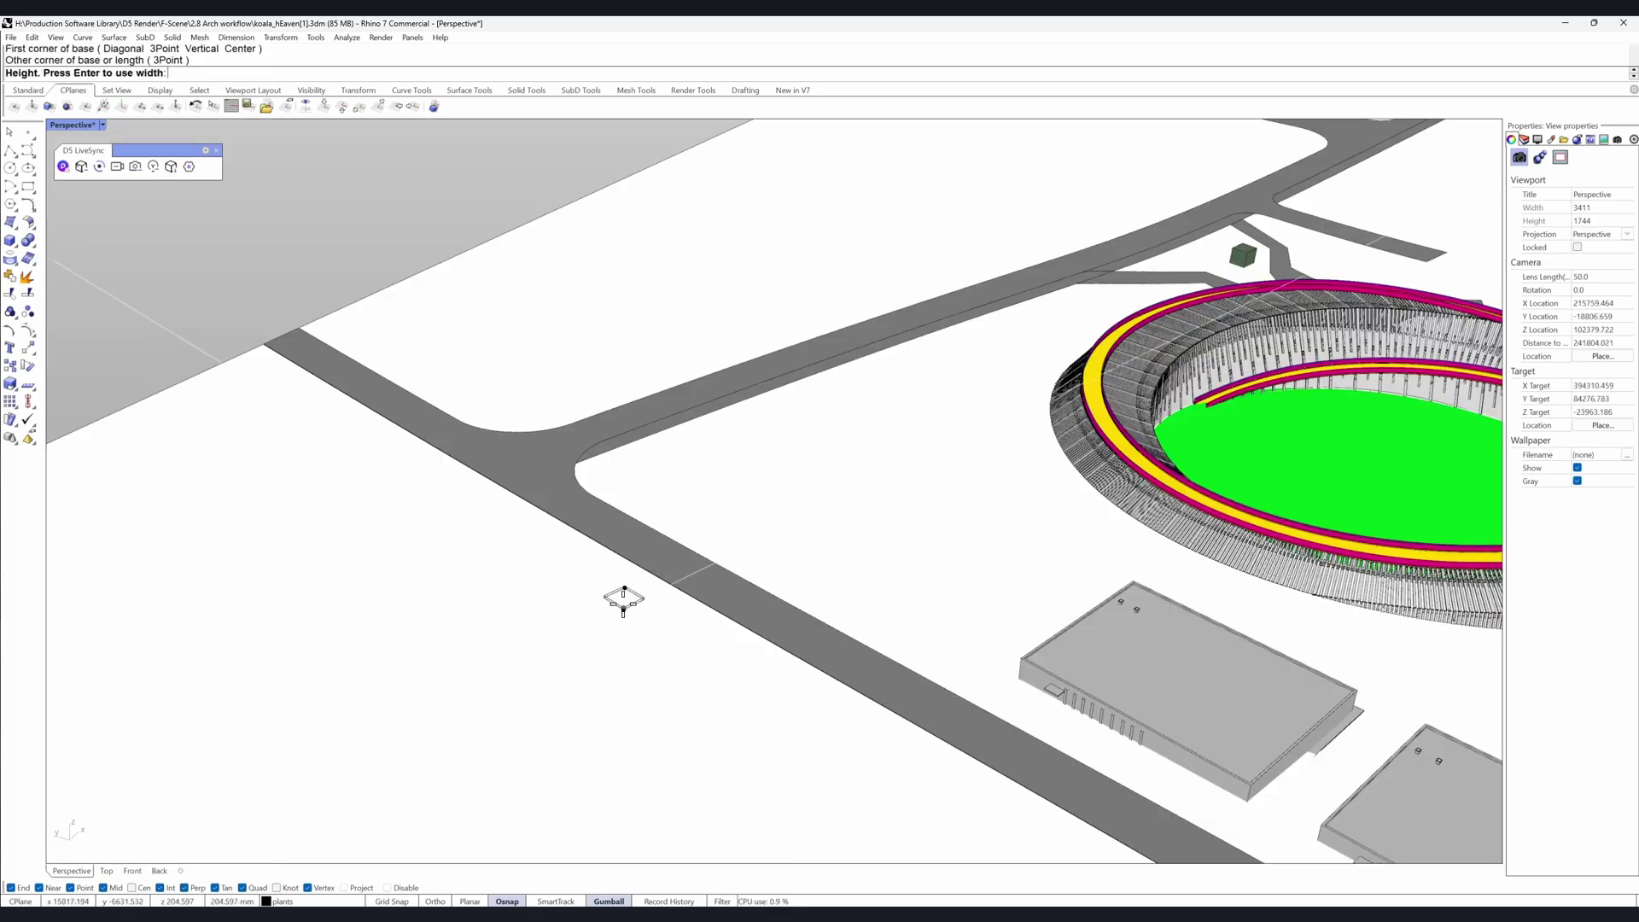
Draw a loose group of low placeholder boxes on both sides of the road near the junction.
click(626, 589)
click(608, 625)
click(751, 655)
click(765, 707)
click(762, 564)
click(804, 557)
scroll(806, 606, down, 2)
scroll(806, 606, up, 2)
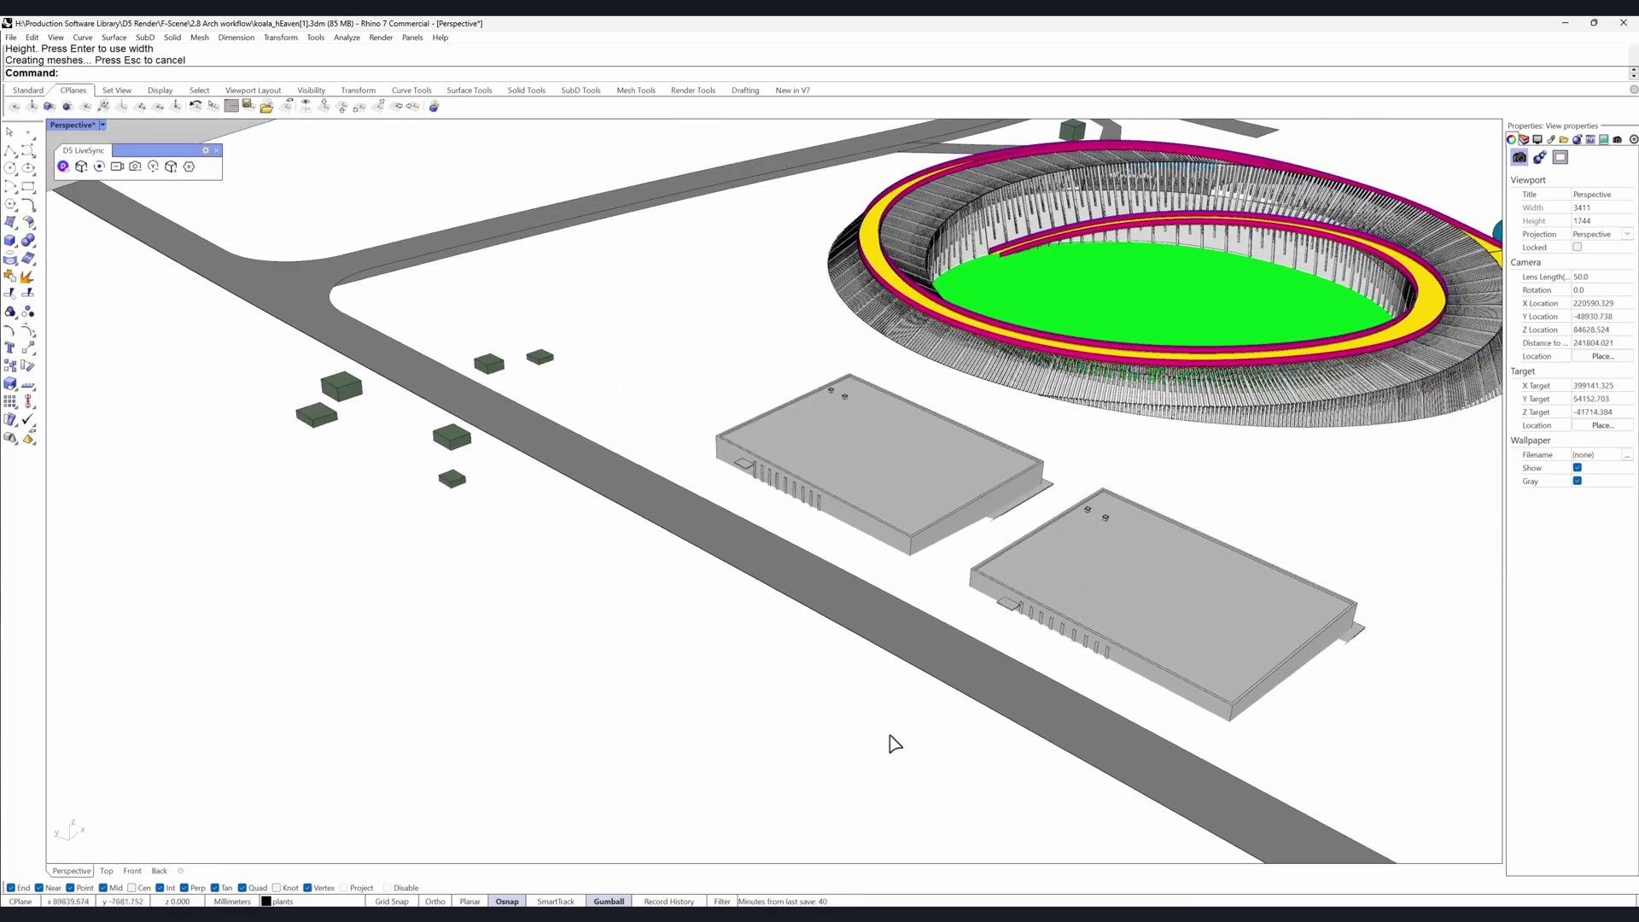
Draw three low placeholder boxes across the road from the two flat-roofed halls.
click(794, 693)
click(827, 684)
click(812, 733)
Select the three new placeholder boxes together and copy them alongside to extend the cluster.
click(809, 726)
shift+click(794, 693)
shift+click(827, 683)
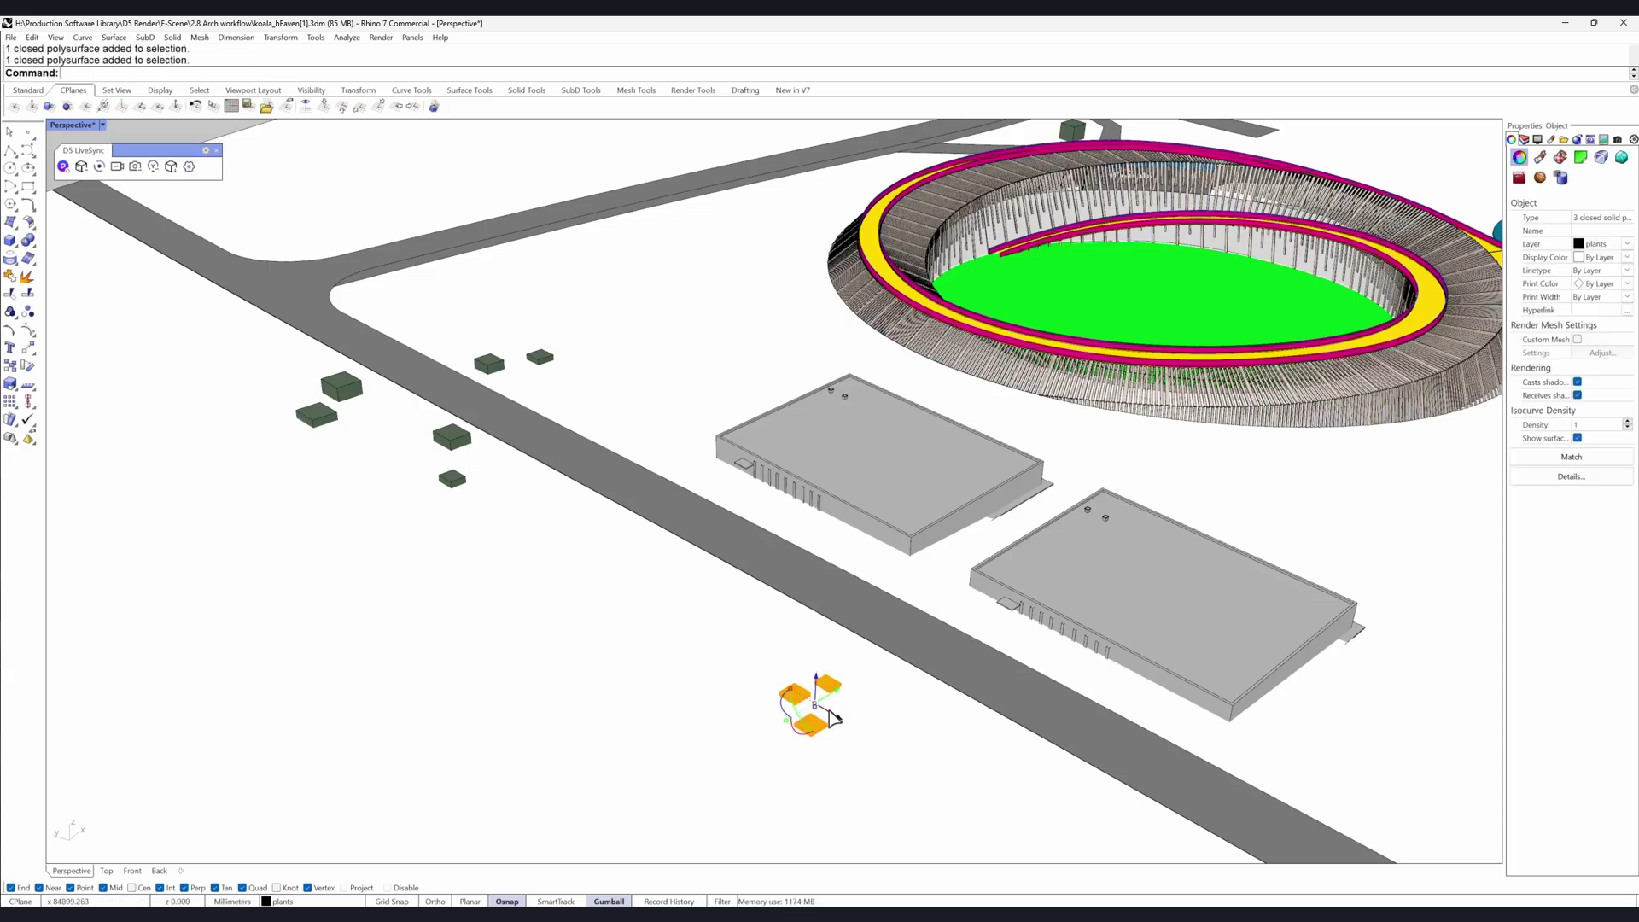
key(Escape)
drag(936, 726, 903, 735)
alt+drag(902, 735, 955, 717)
key(Escape)
Export the plant placeholder boxes through D5 LiveSync, keeping the layer structure at 1 layer.
scroll(954, 727, down, 2)
click(954, 728)
click(171, 167)
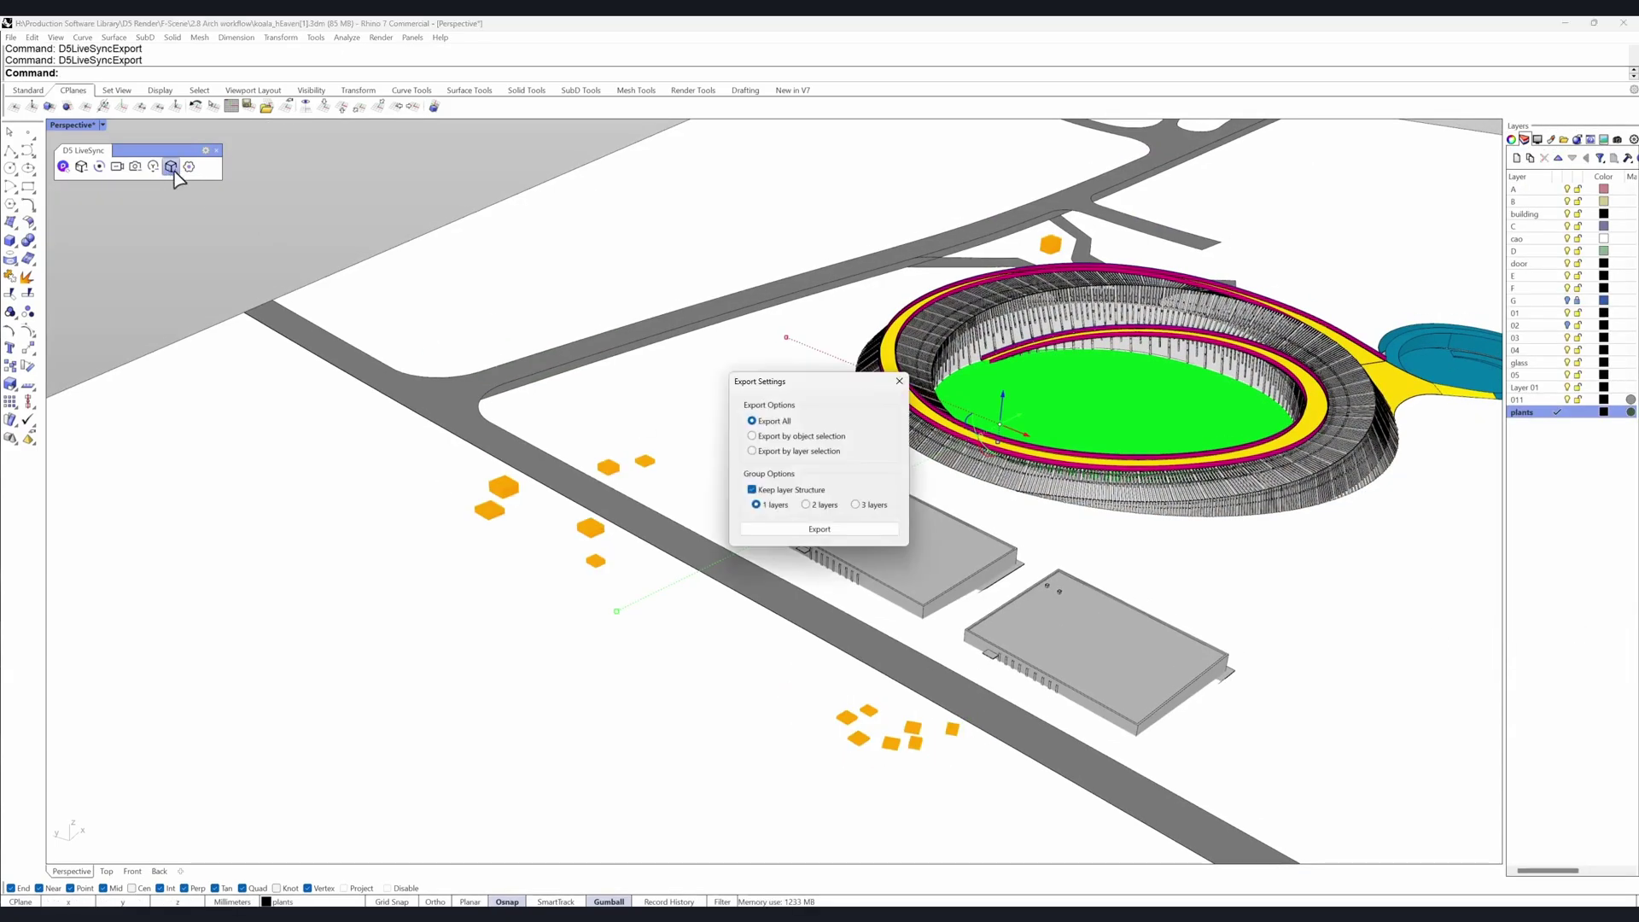
click(820, 529)
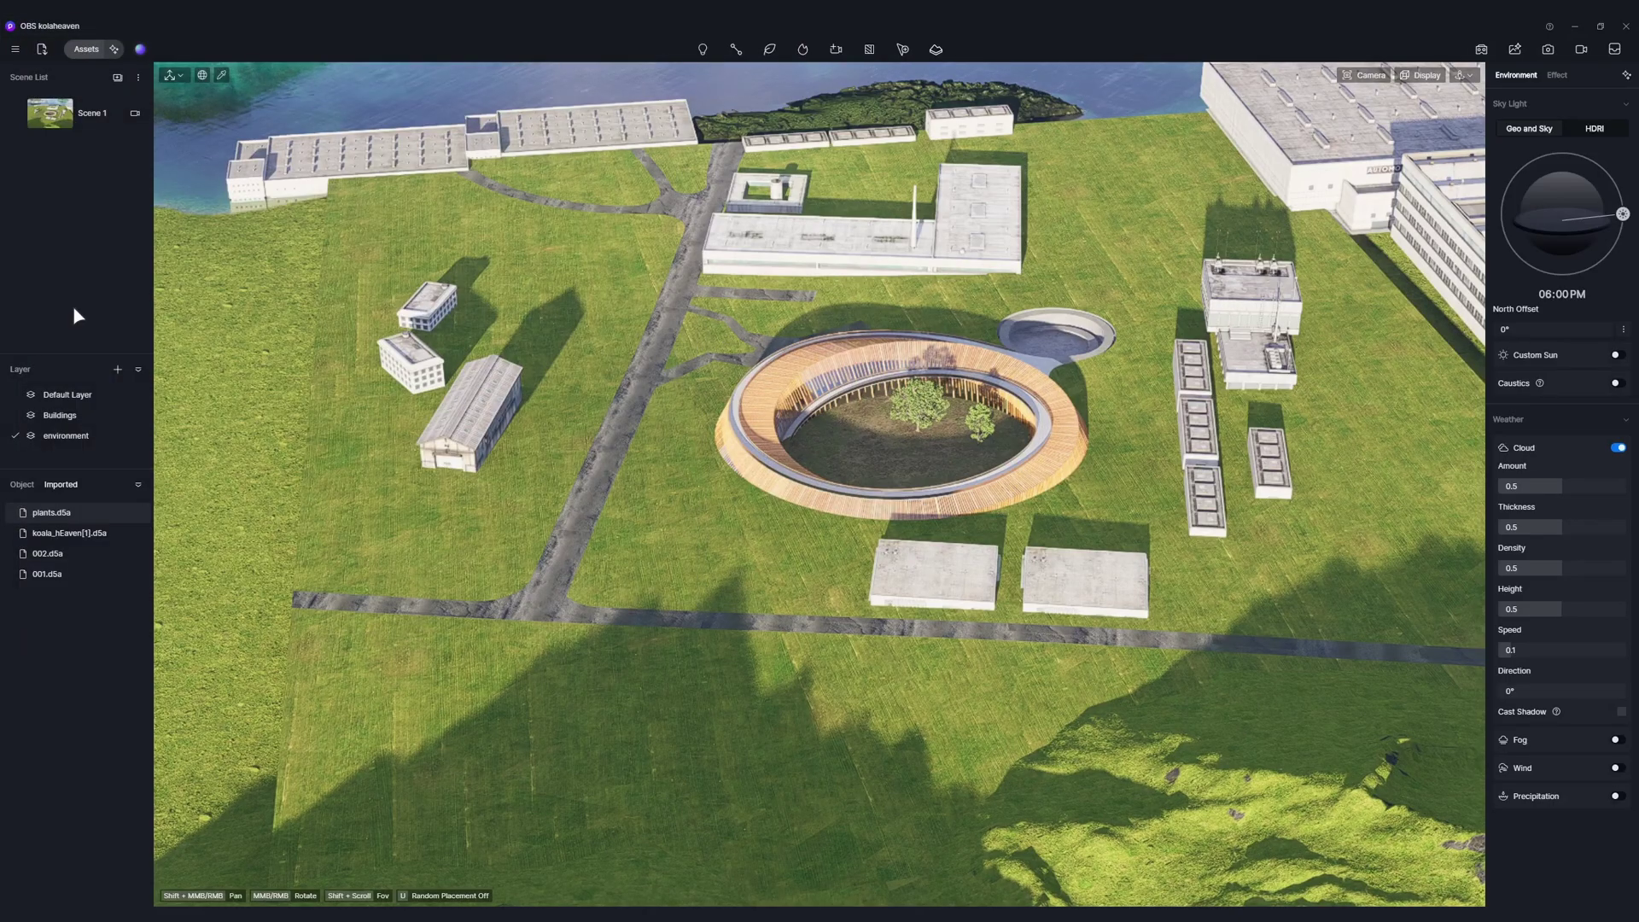
Switch to D5 Render, place the imported plants.d5a at its original model position and list the scene's objects.
click(51, 512)
click(811, 500)
click(1550, 173)
click(22, 484)
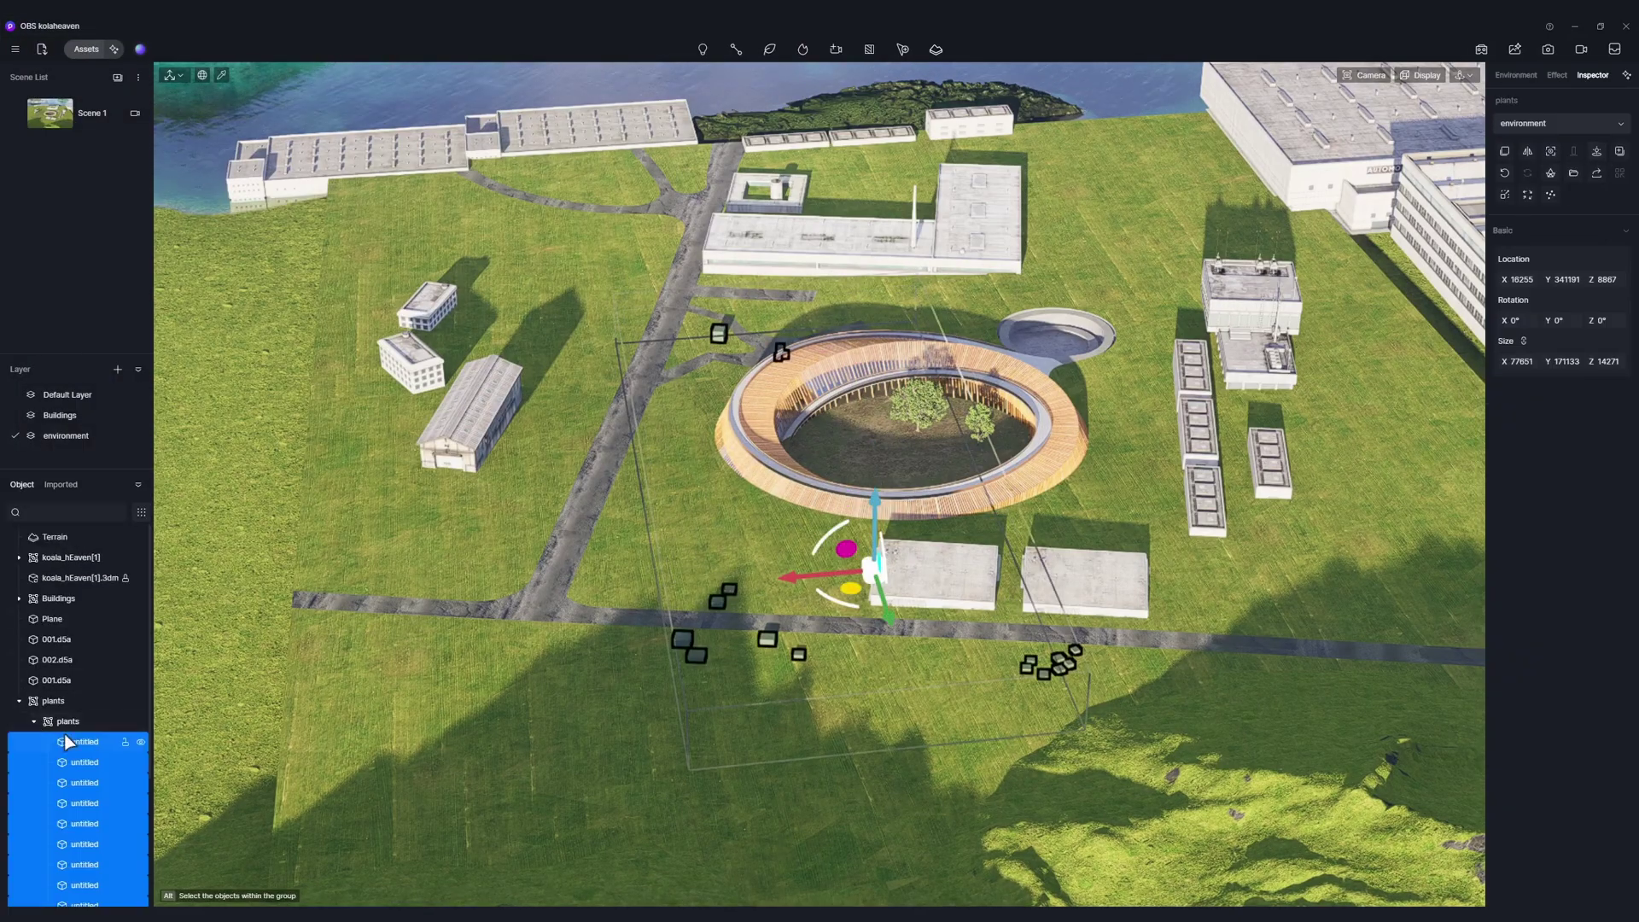
Replace three placeholder boxes across the road from the flat-roofed halls with Areca catechu 05 palms.
click(86, 741)
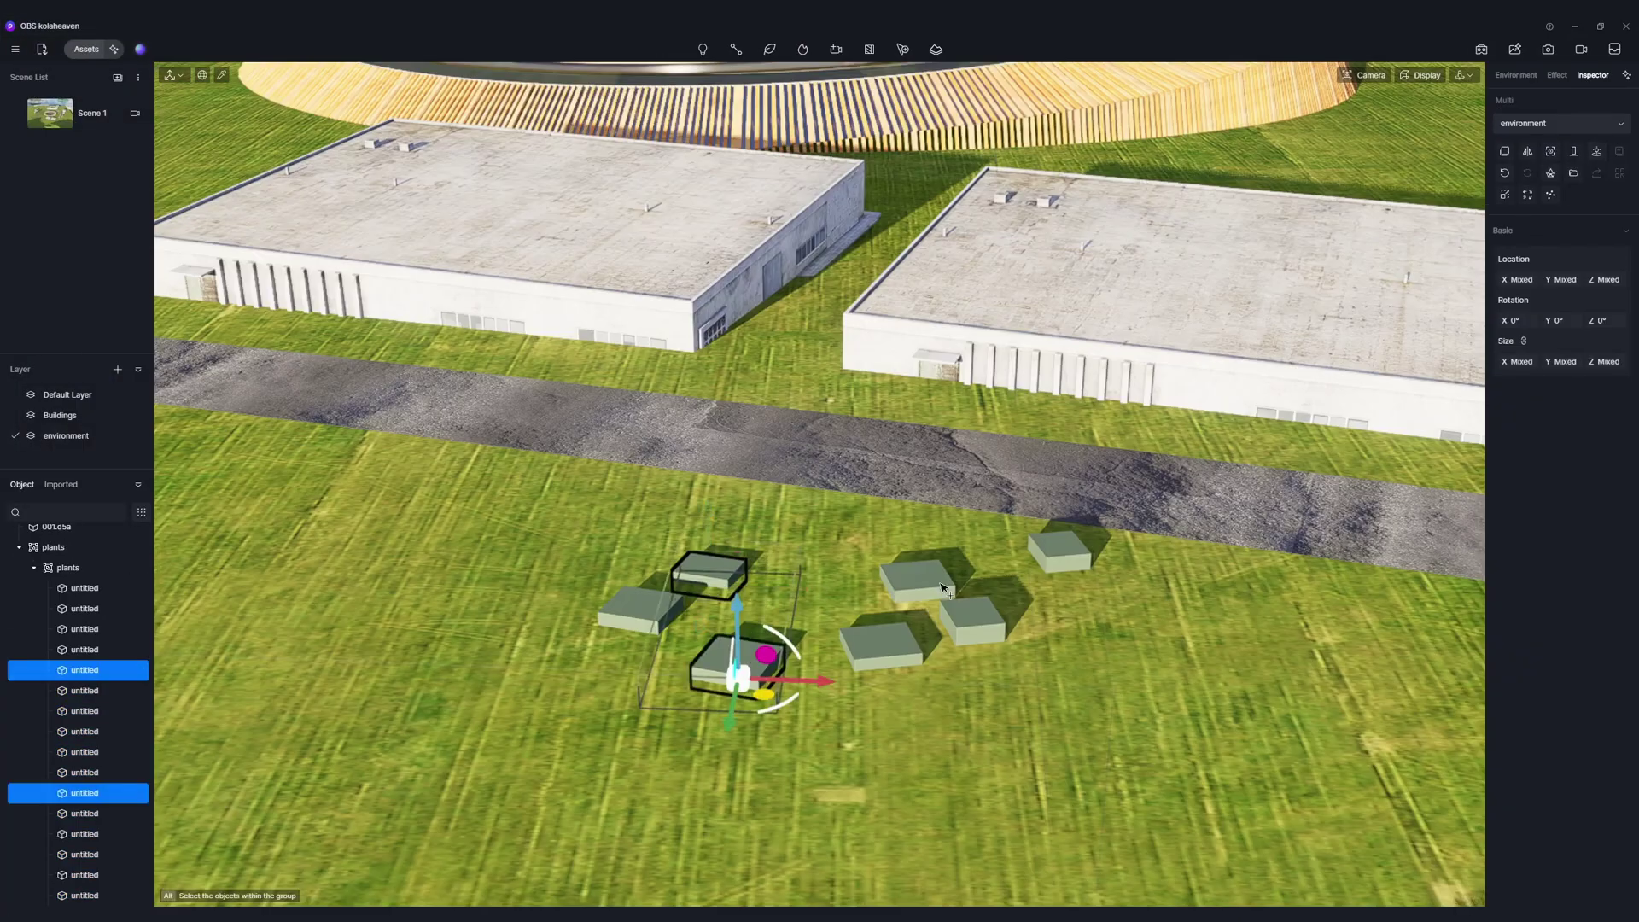
ctrl+click(942, 587)
click(1550, 174)
click(1556, 169)
click(274, 737)
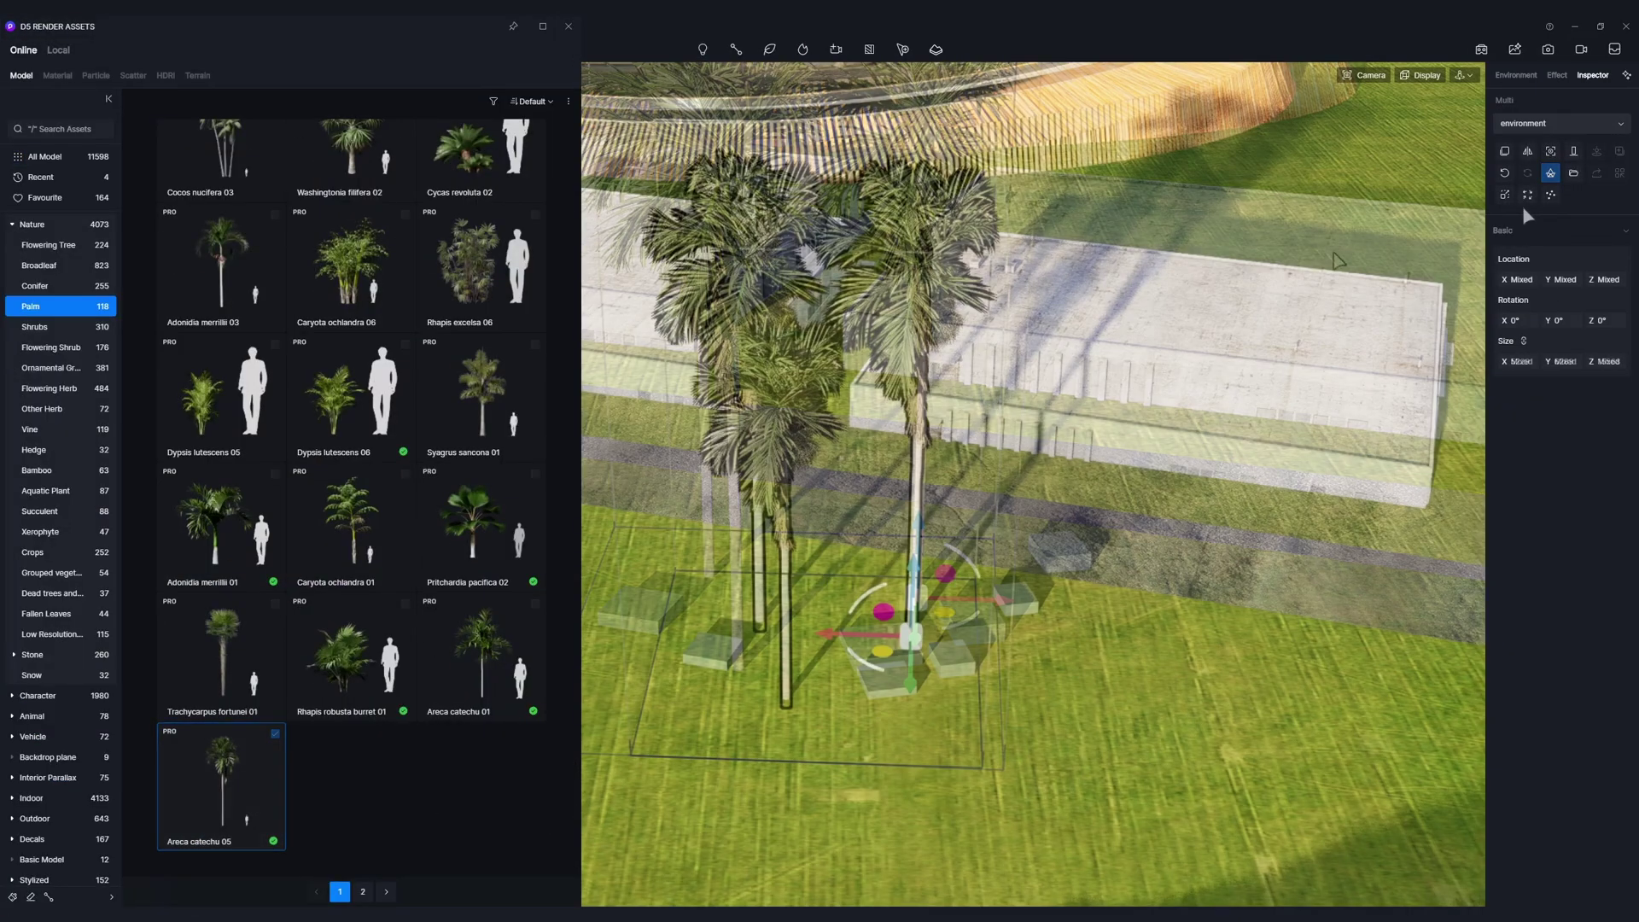
Replace three more boxes of the same cluster with Washingtonia filifera 04 palms and randomize their rotation.
click(886, 681)
ctrl+click(1014, 599)
ctrl+click(724, 658)
click(1550, 173)
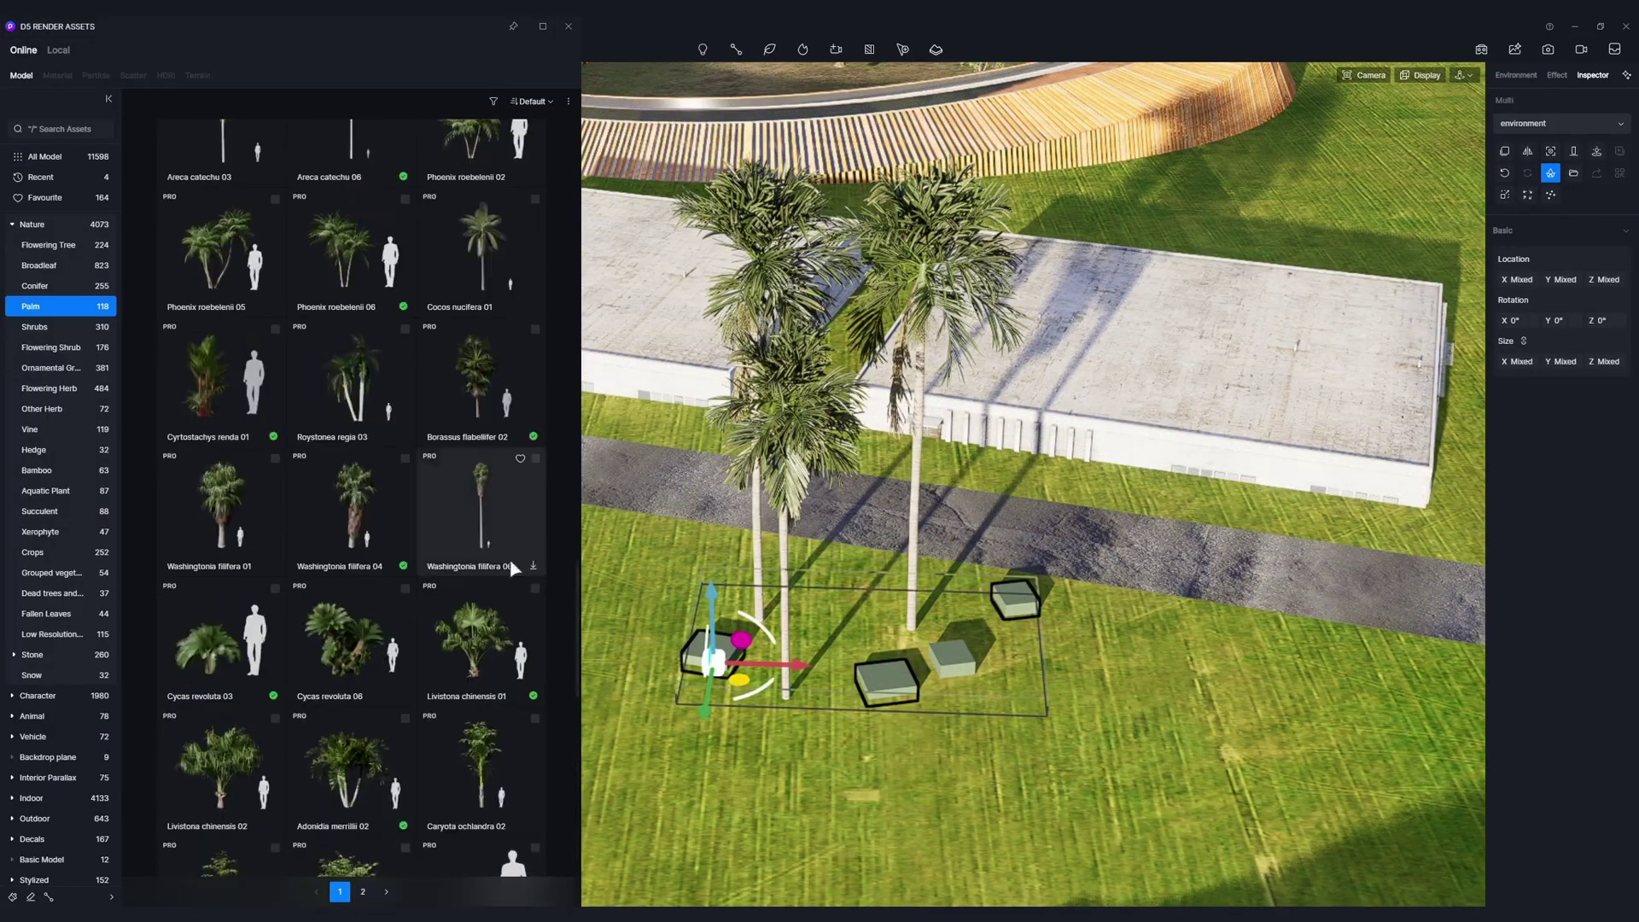
click(352, 511)
click(1504, 195)
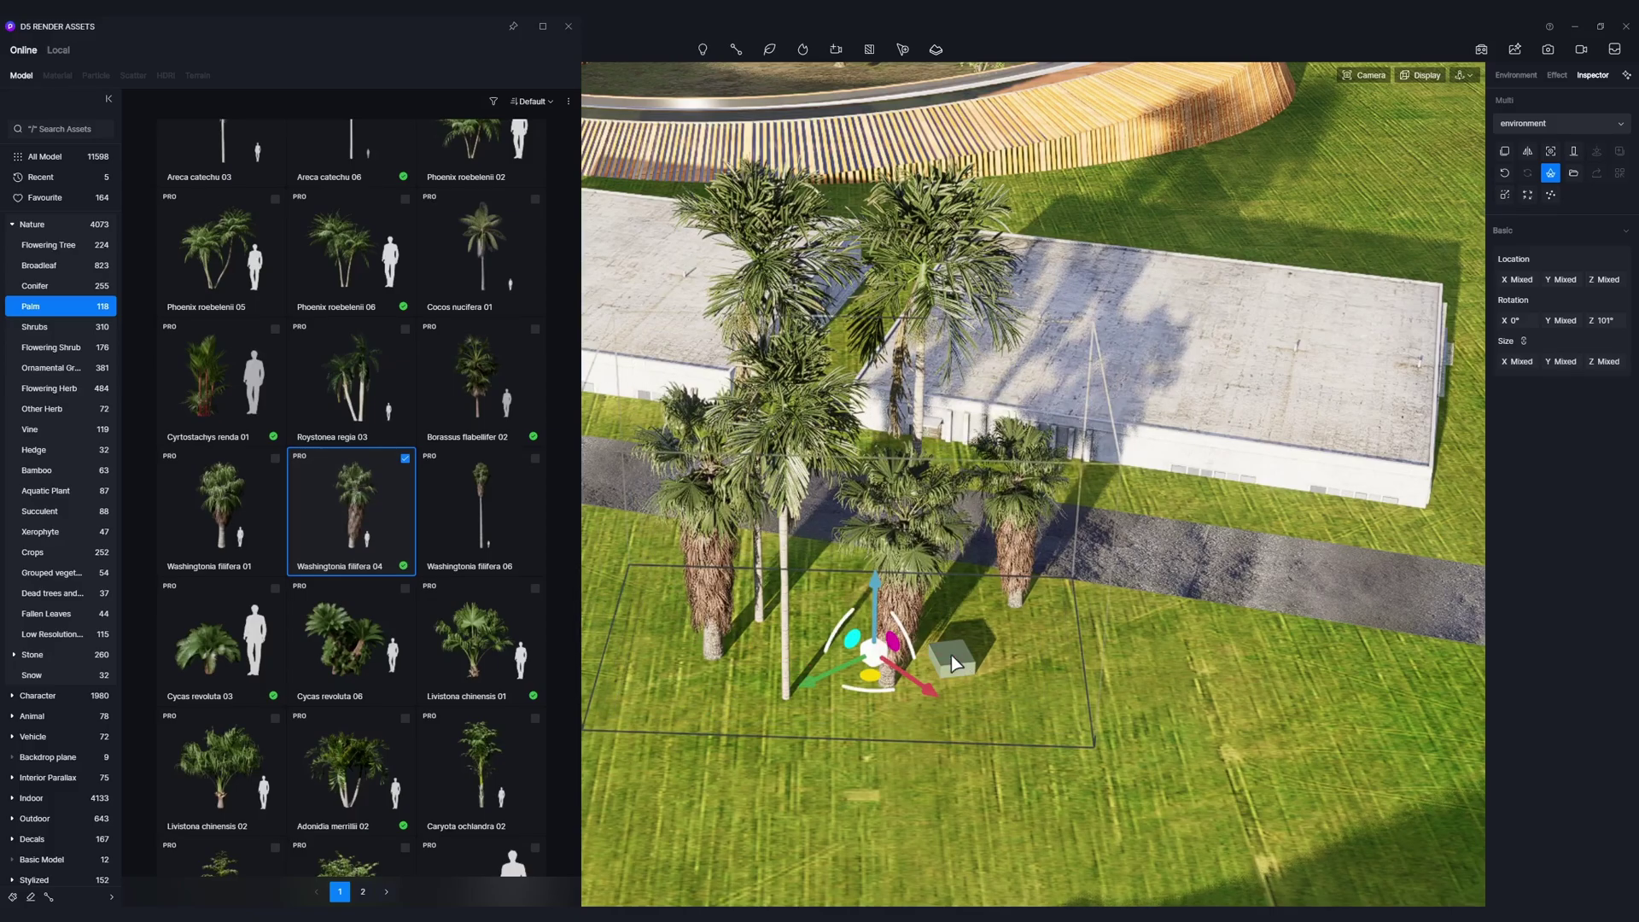
Replace the box beside the new palms with a Saribus rotundifolius 02 palm and scale it up.
click(956, 662)
click(1550, 174)
click(507, 493)
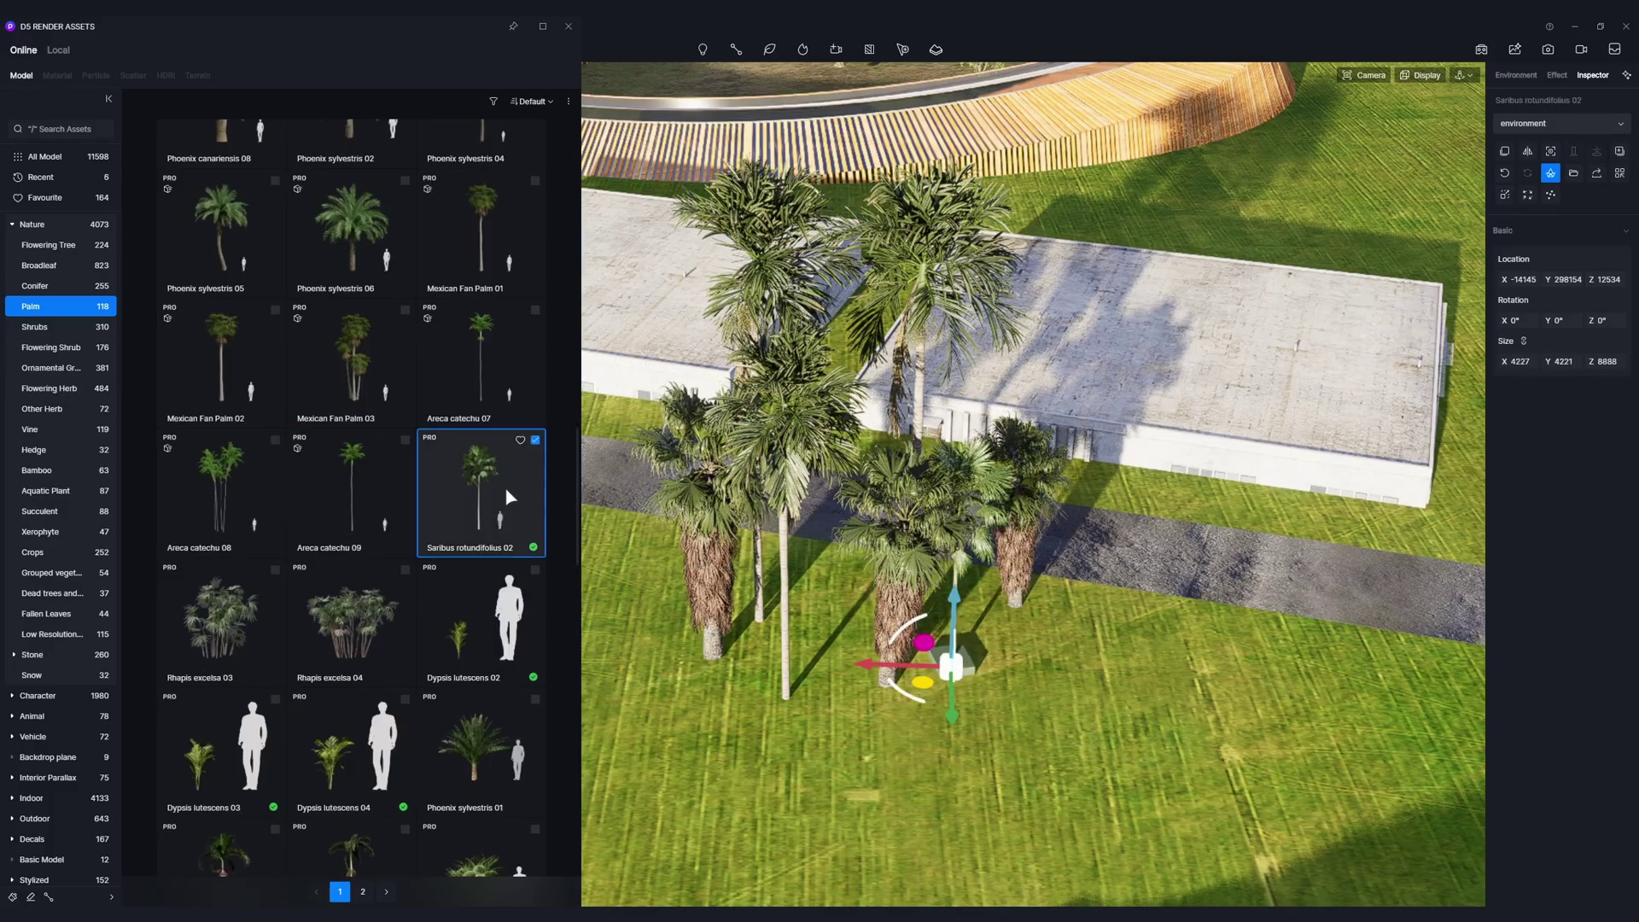
click(951, 666)
drag(954, 598, 955, 547)
click(1055, 596)
scroll(1055, 597, down, 3)
Replace the placeholder still standing at the edge of the palm cluster with another Saribus rotundifolius 02.
click(968, 640)
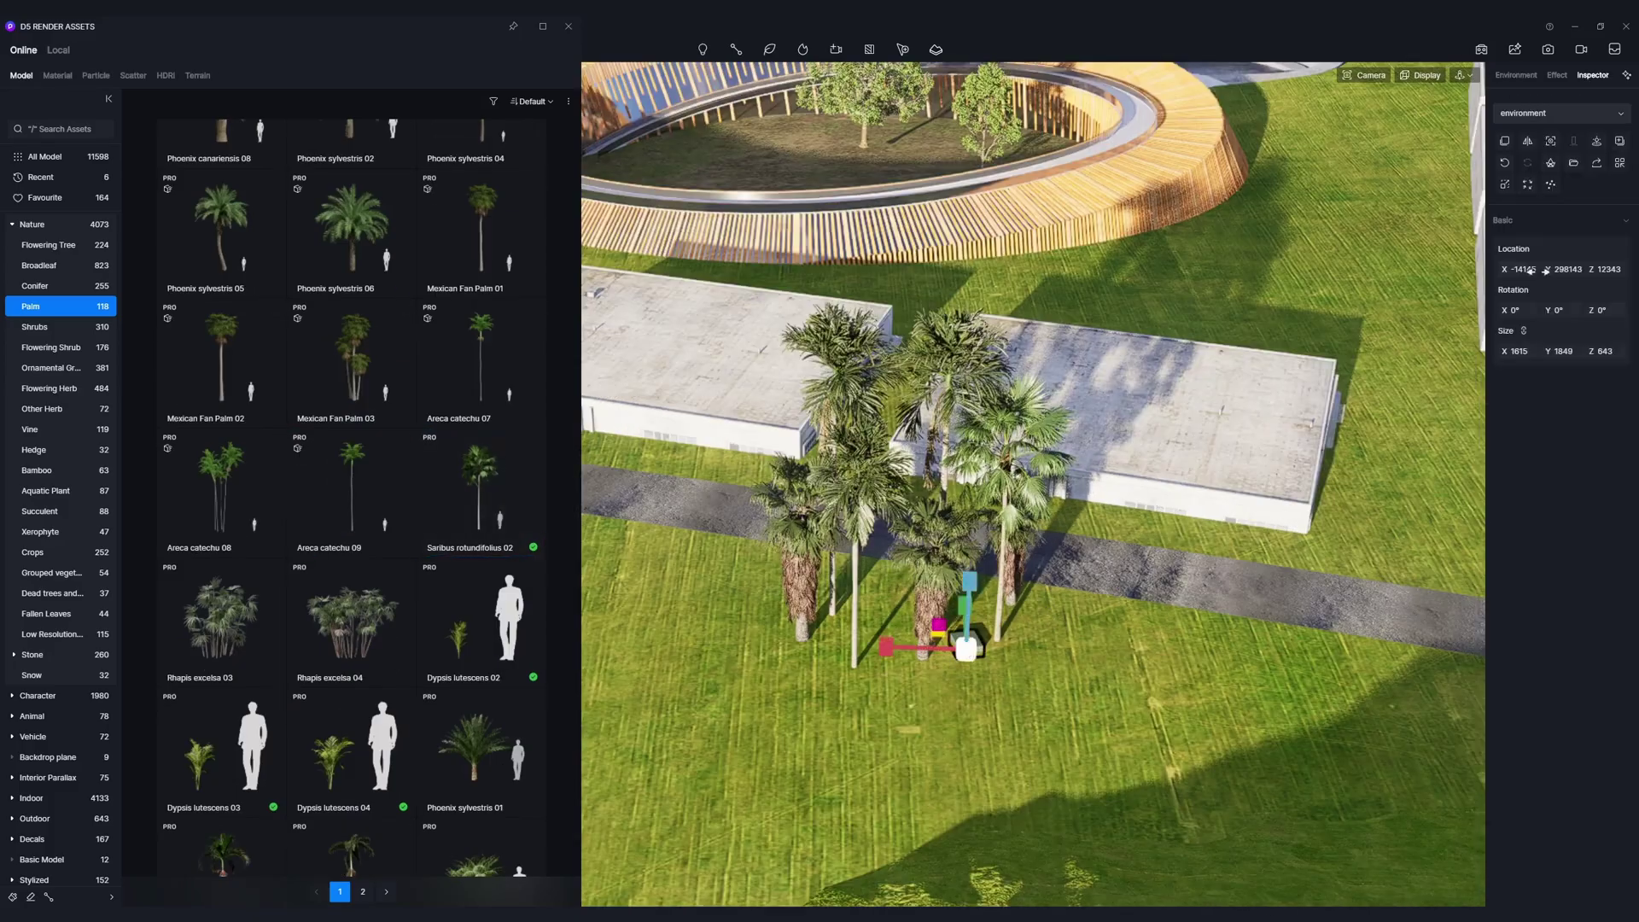
click(1550, 163)
click(483, 504)
click(966, 647)
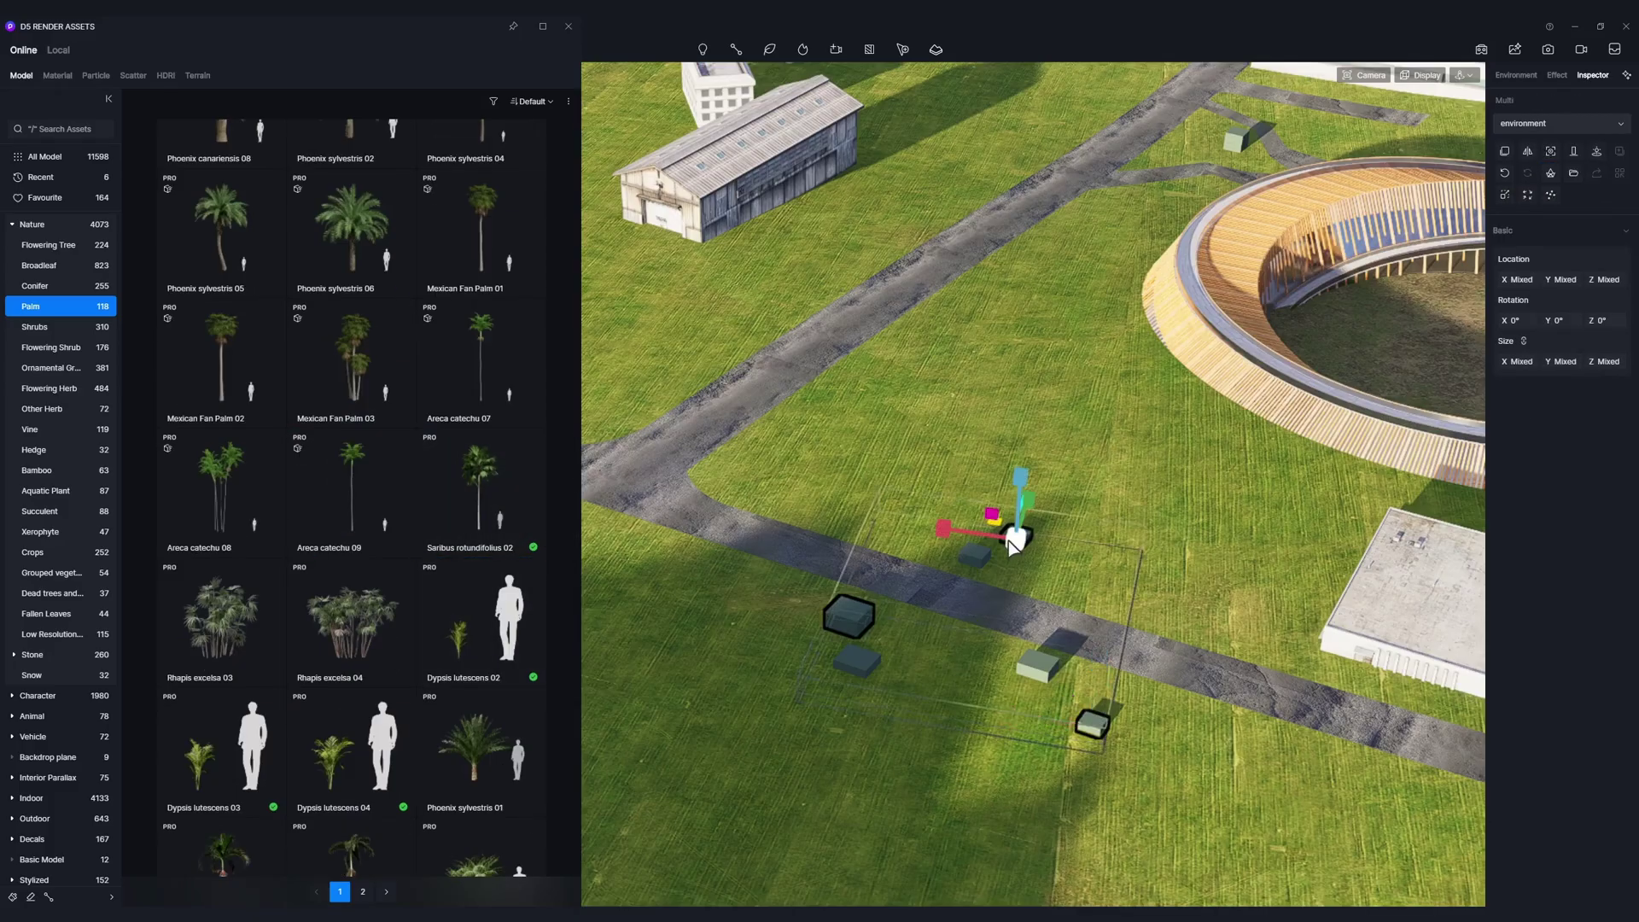
Replace the three selected boxes near the road junction with Areca catechu 05 palms, randomize them and adjust one individually.
scroll(570, 658, down, 5)
scroll(568, 650, down, 2)
click(224, 748)
click(1504, 195)
click(847, 597)
drag(849, 622, 858, 593)
Replace the neighbouring placeholder box near the road junction with a different palm model.
click(856, 661)
click(1550, 163)
scroll(562, 670, up, 15)
scroll(501, 612, up, 5)
click(493, 566)
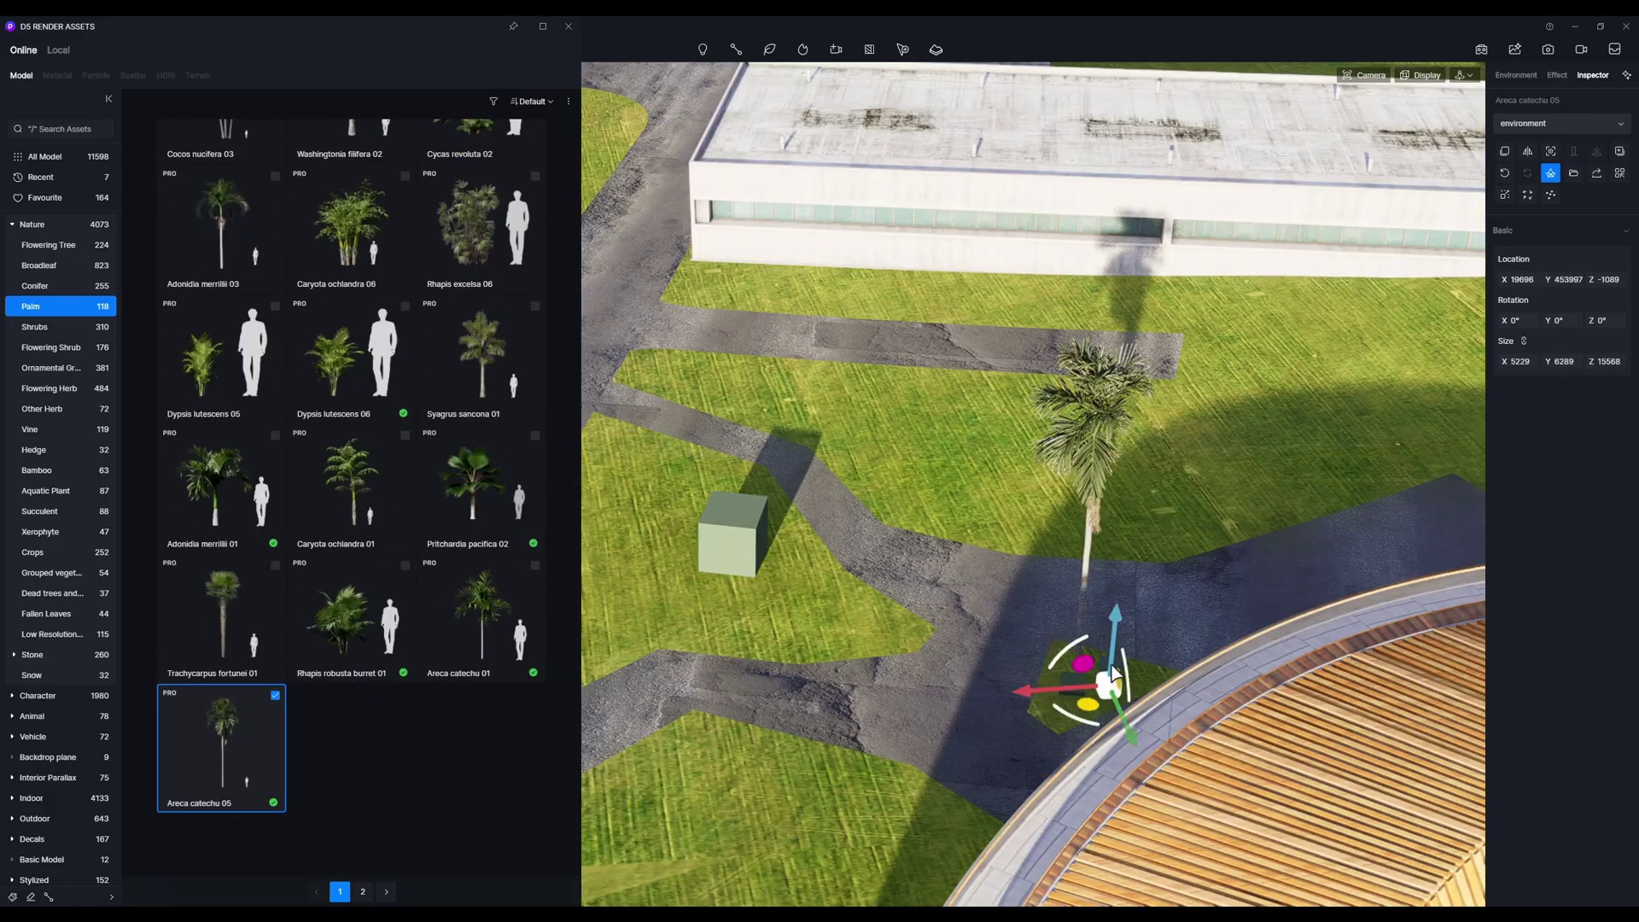
Replace the two small boxes beside the ring building's Areca palm with Washingtonia filifera 04 and Borassus flabellifer 02.
scroll(361, 634, up, 5)
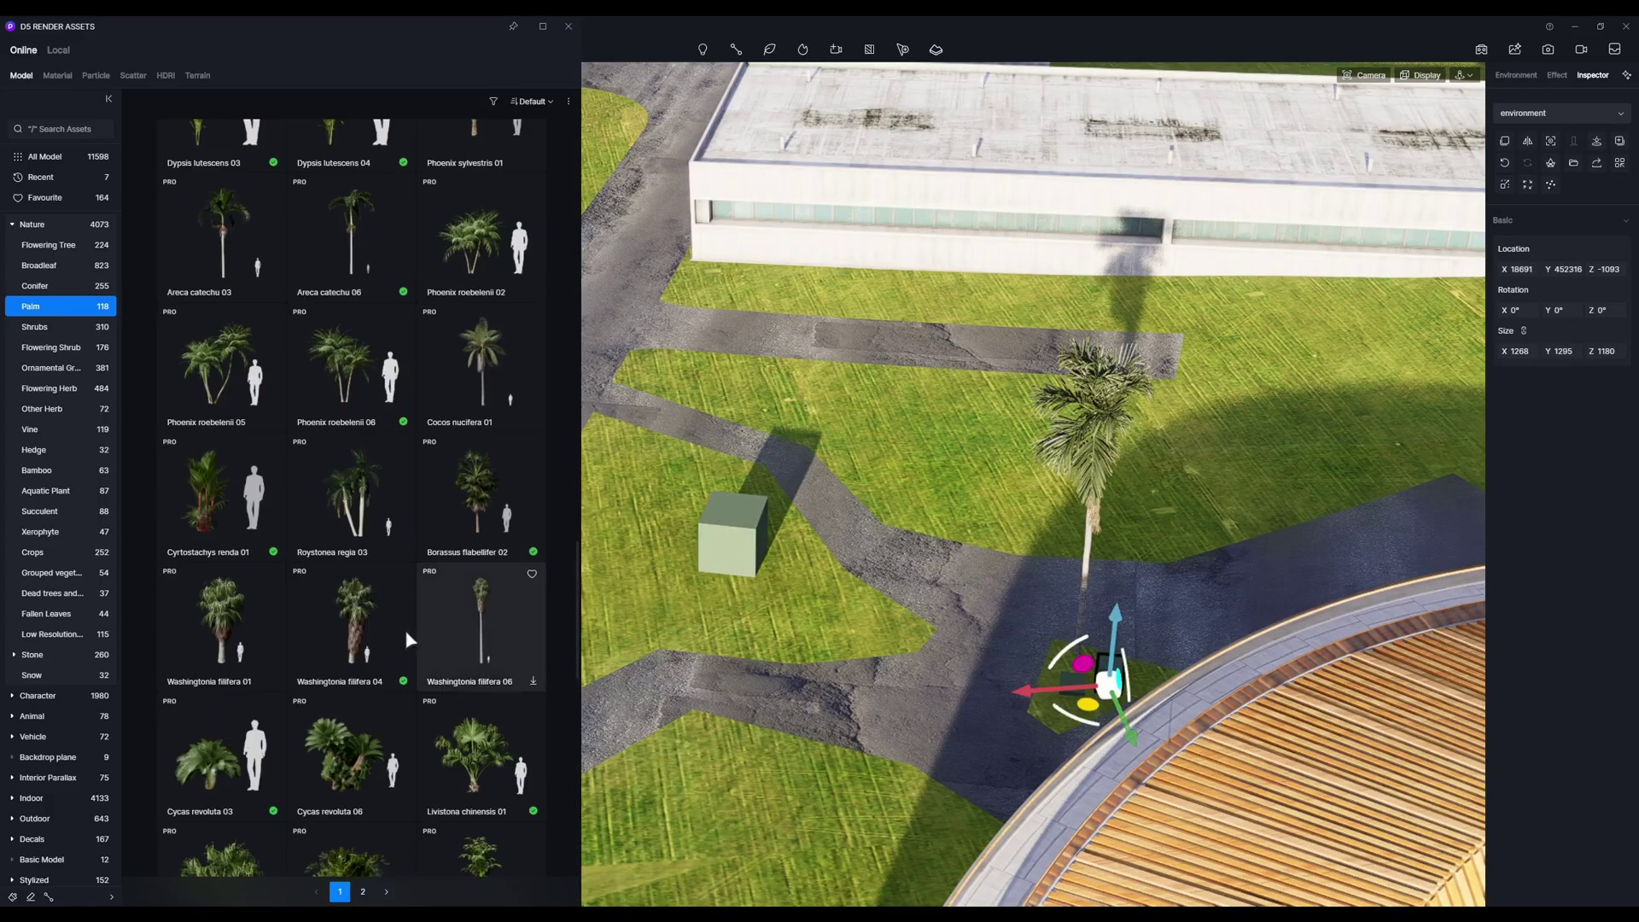
click(380, 628)
click(1072, 684)
click(1550, 163)
click(483, 500)
Replace the large placeholder cube between the entrance paths with a broadleaf tree from the local assets and return to Scene 1.
click(732, 540)
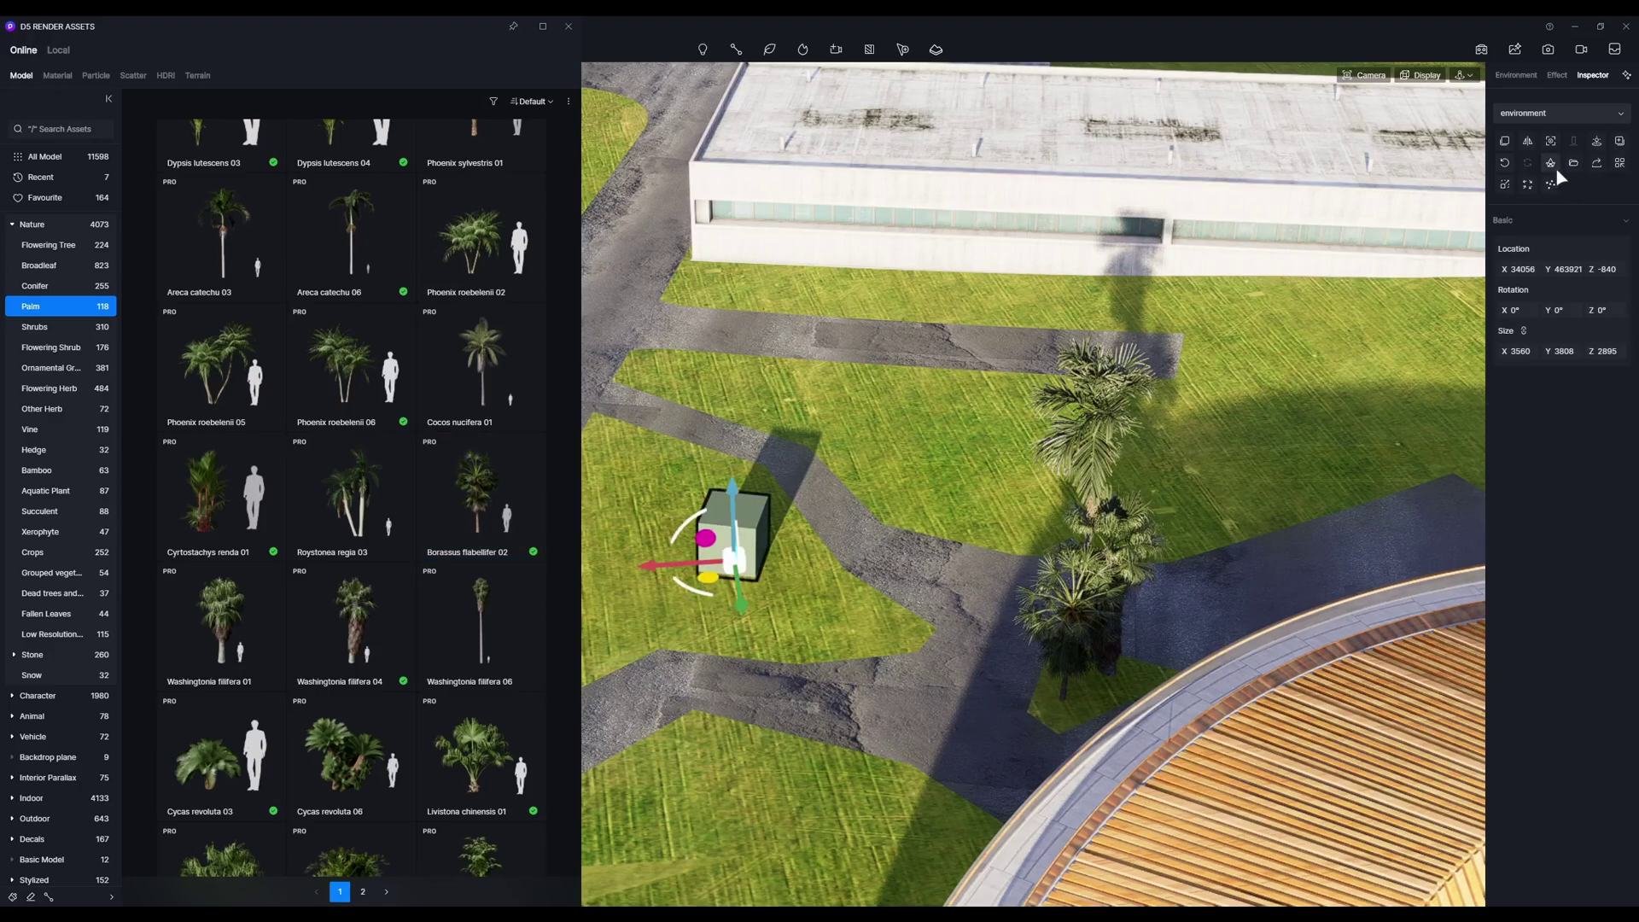
click(1551, 164)
click(58, 50)
click(52, 409)
click(253, 194)
click(507, 326)
click(58, 117)
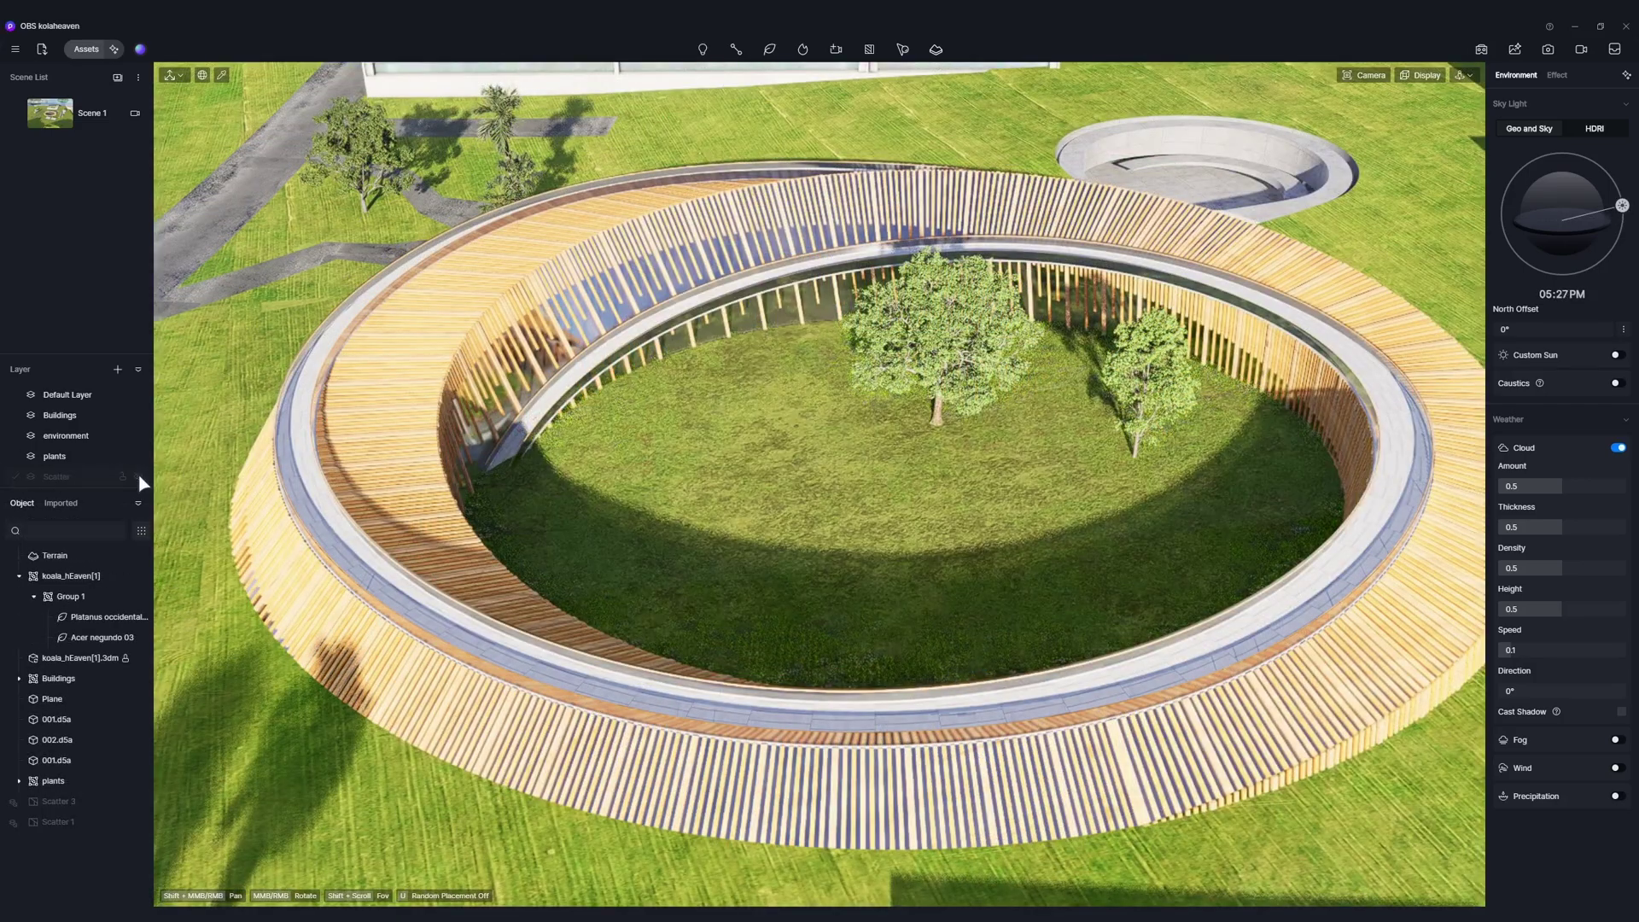
Show the Scatter layer and create a scatter area from the lawn inside the ring building.
click(138, 476)
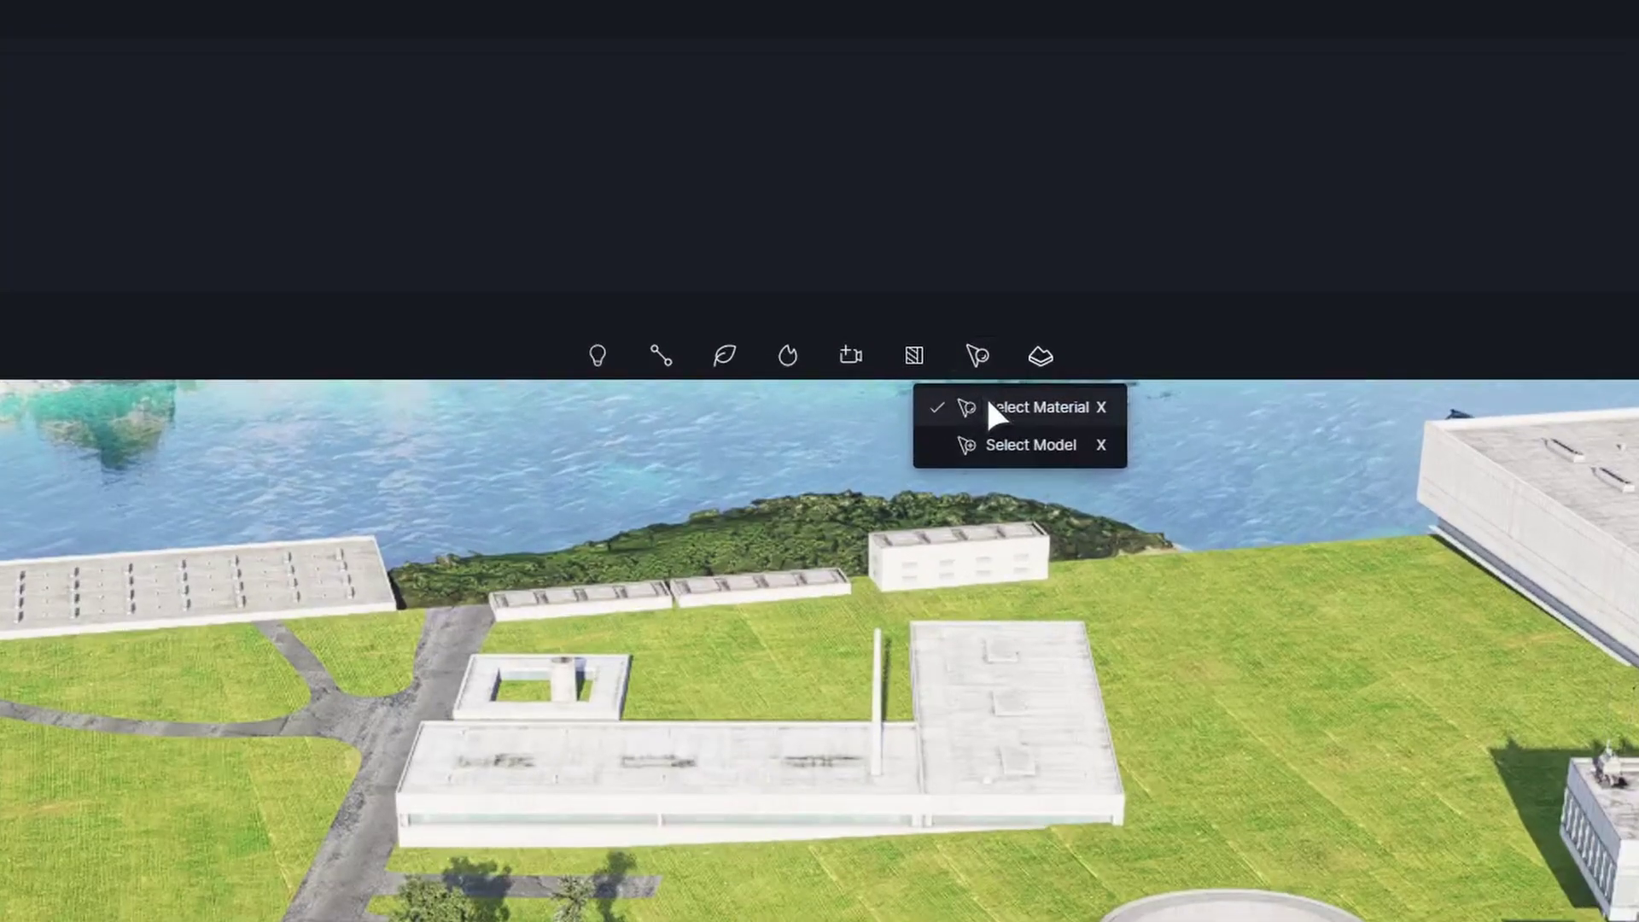
click(988, 401)
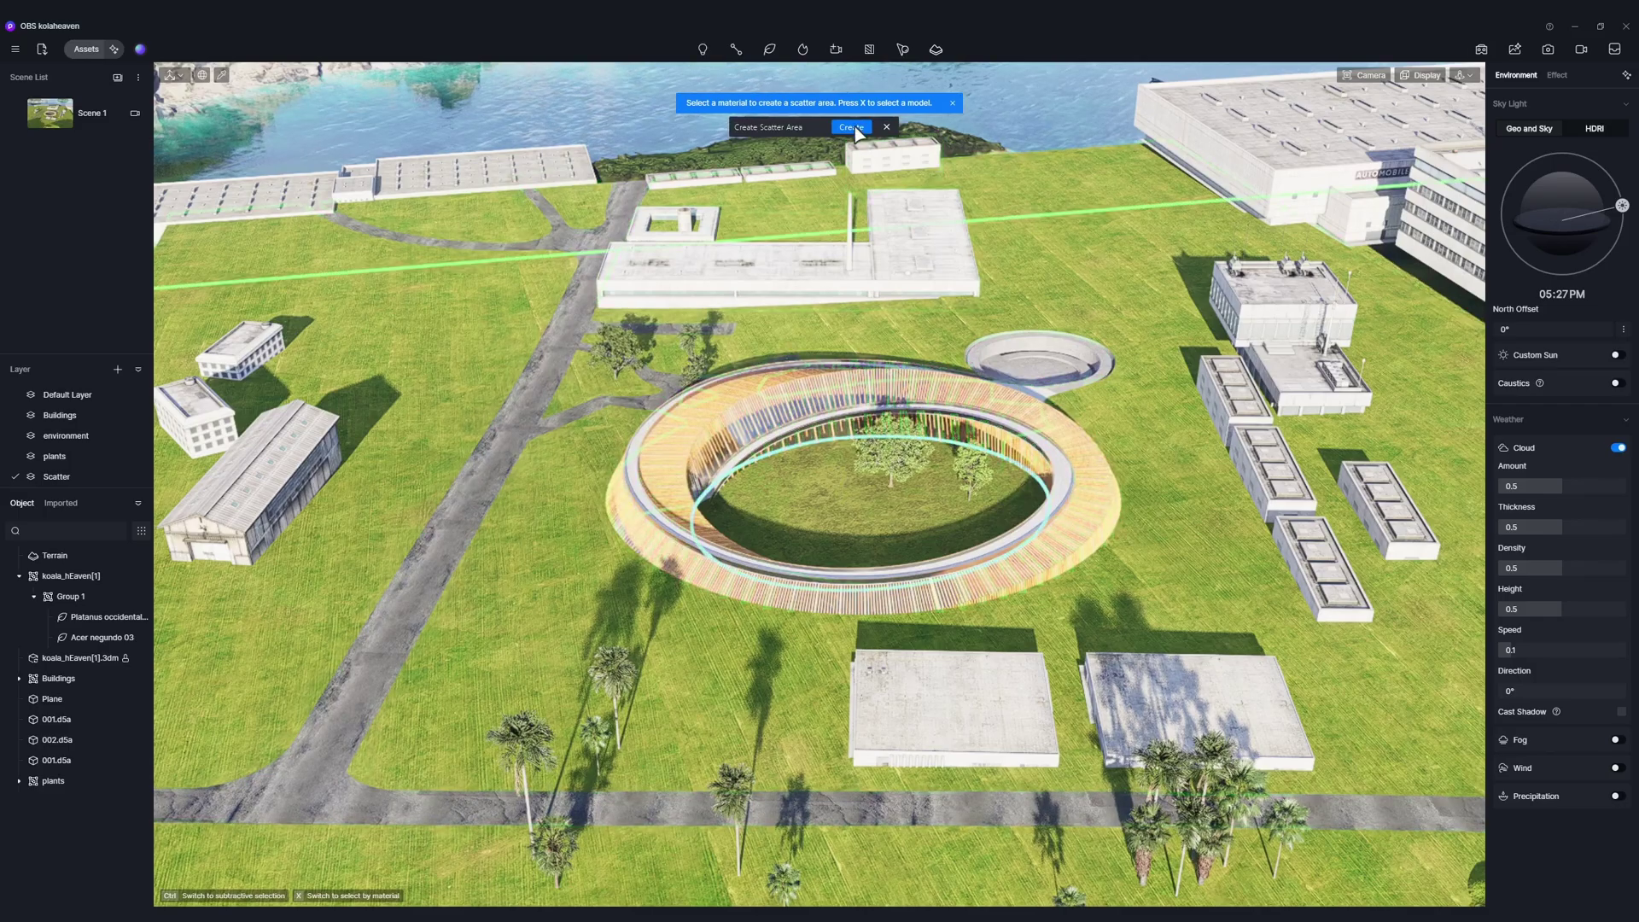
click(852, 128)
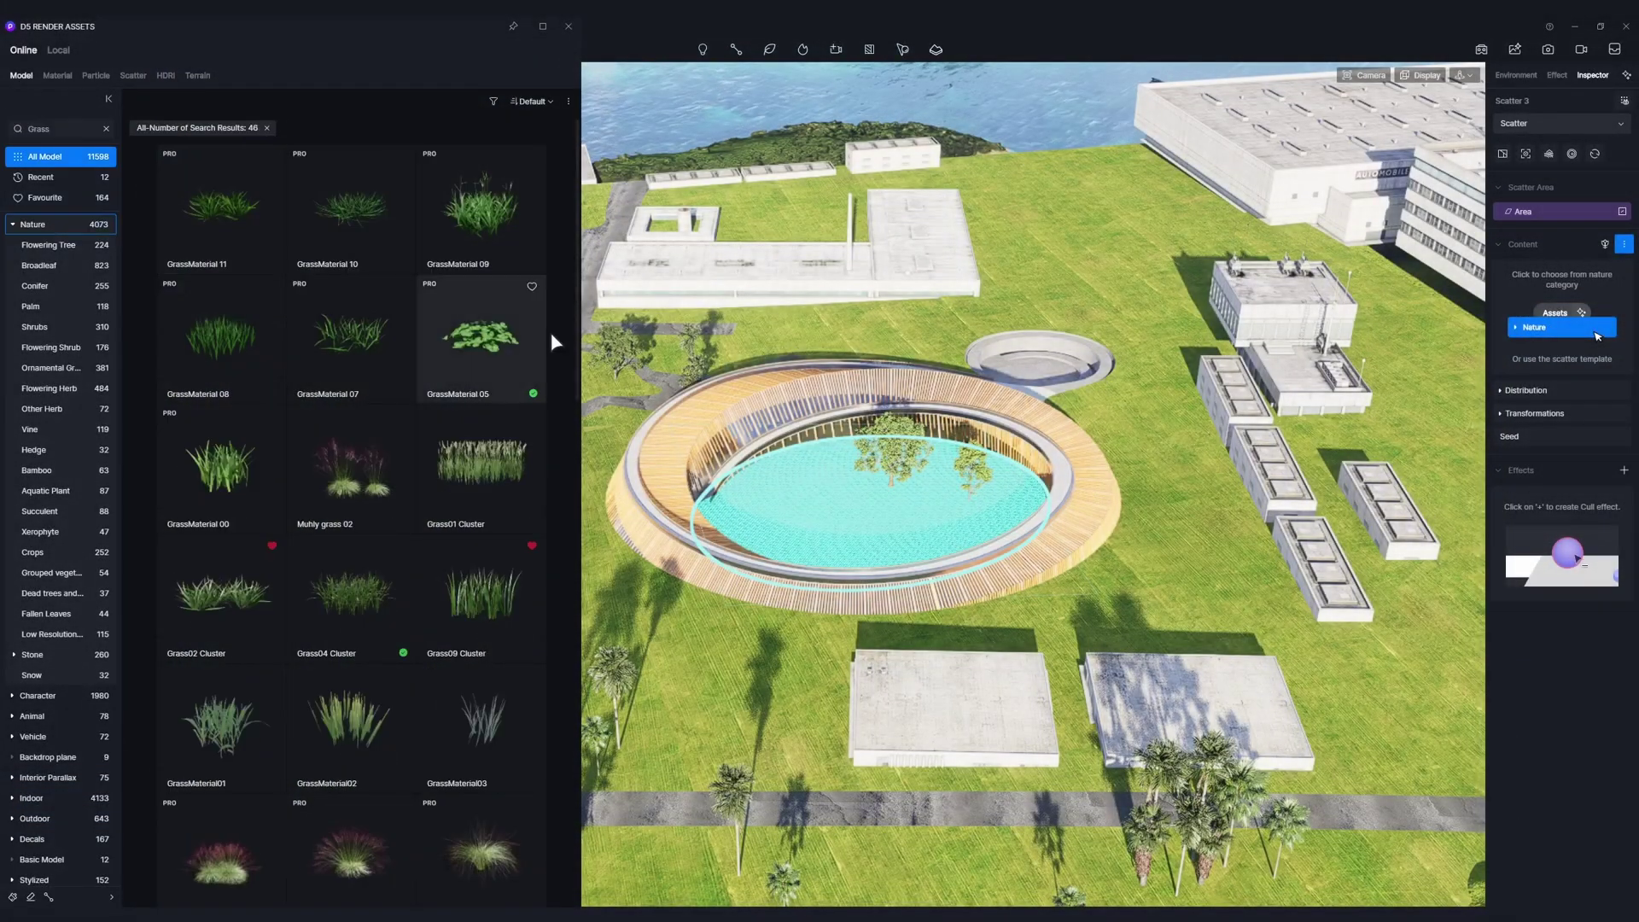
Add Grass04 Cluster and Grass65 as the content of the courtyard lawn's scatter area.
scroll(426, 384, down, 2)
click(363, 452)
scroll(427, 478, down, 3)
click(495, 571)
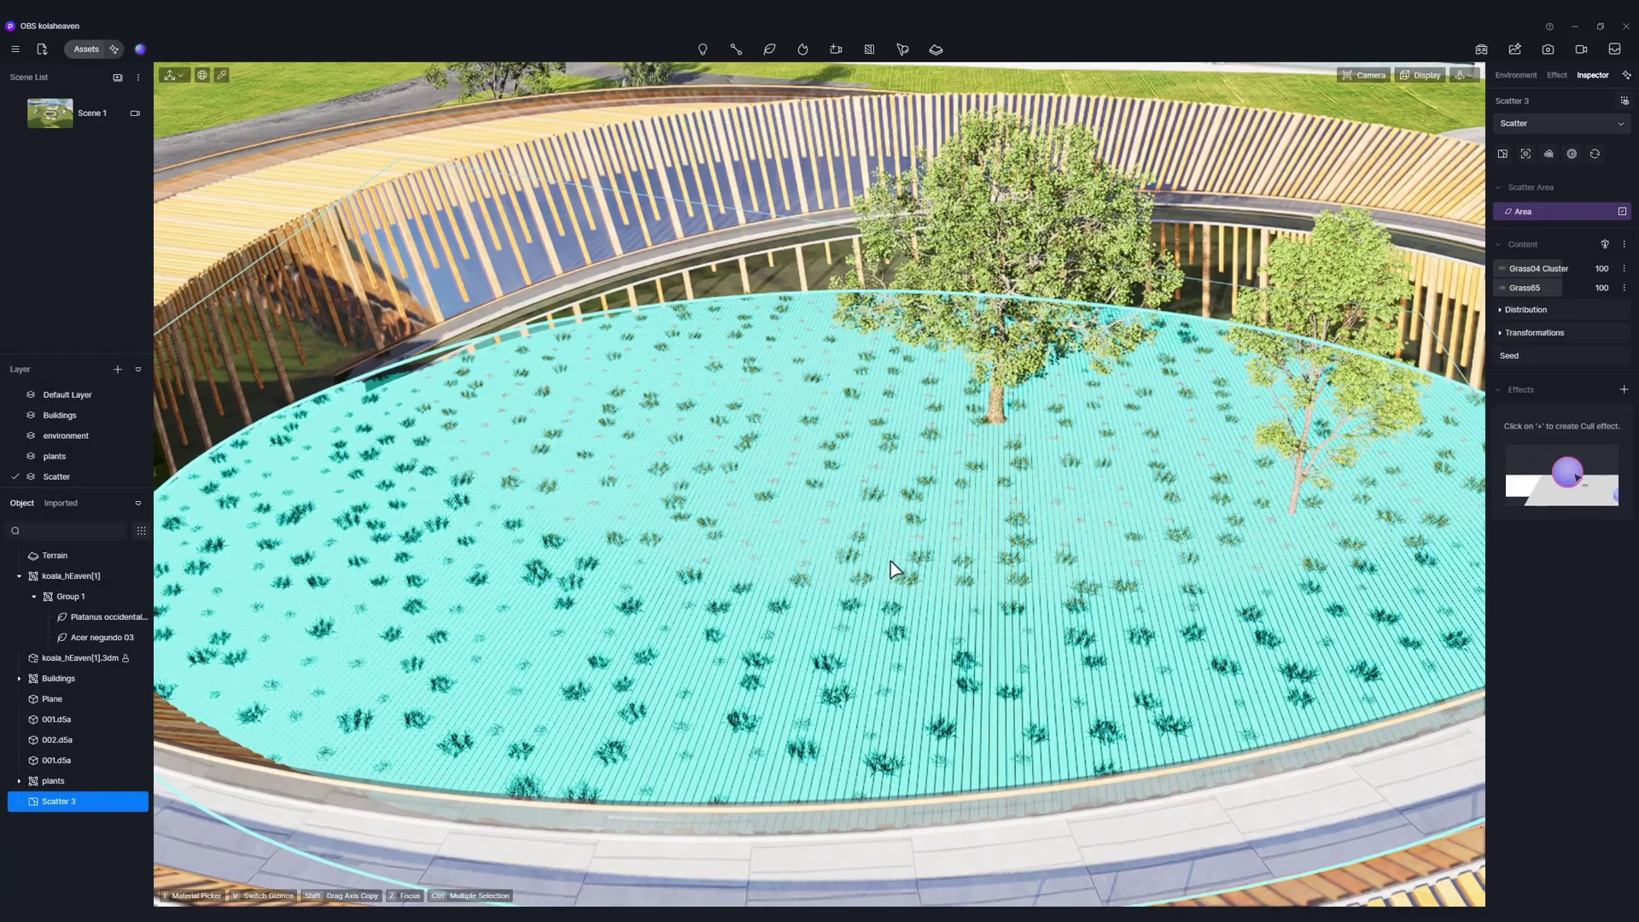
Set the distribution density of the courtyard lawn's scatter to 2400 points per 100 m².
click(1506, 310)
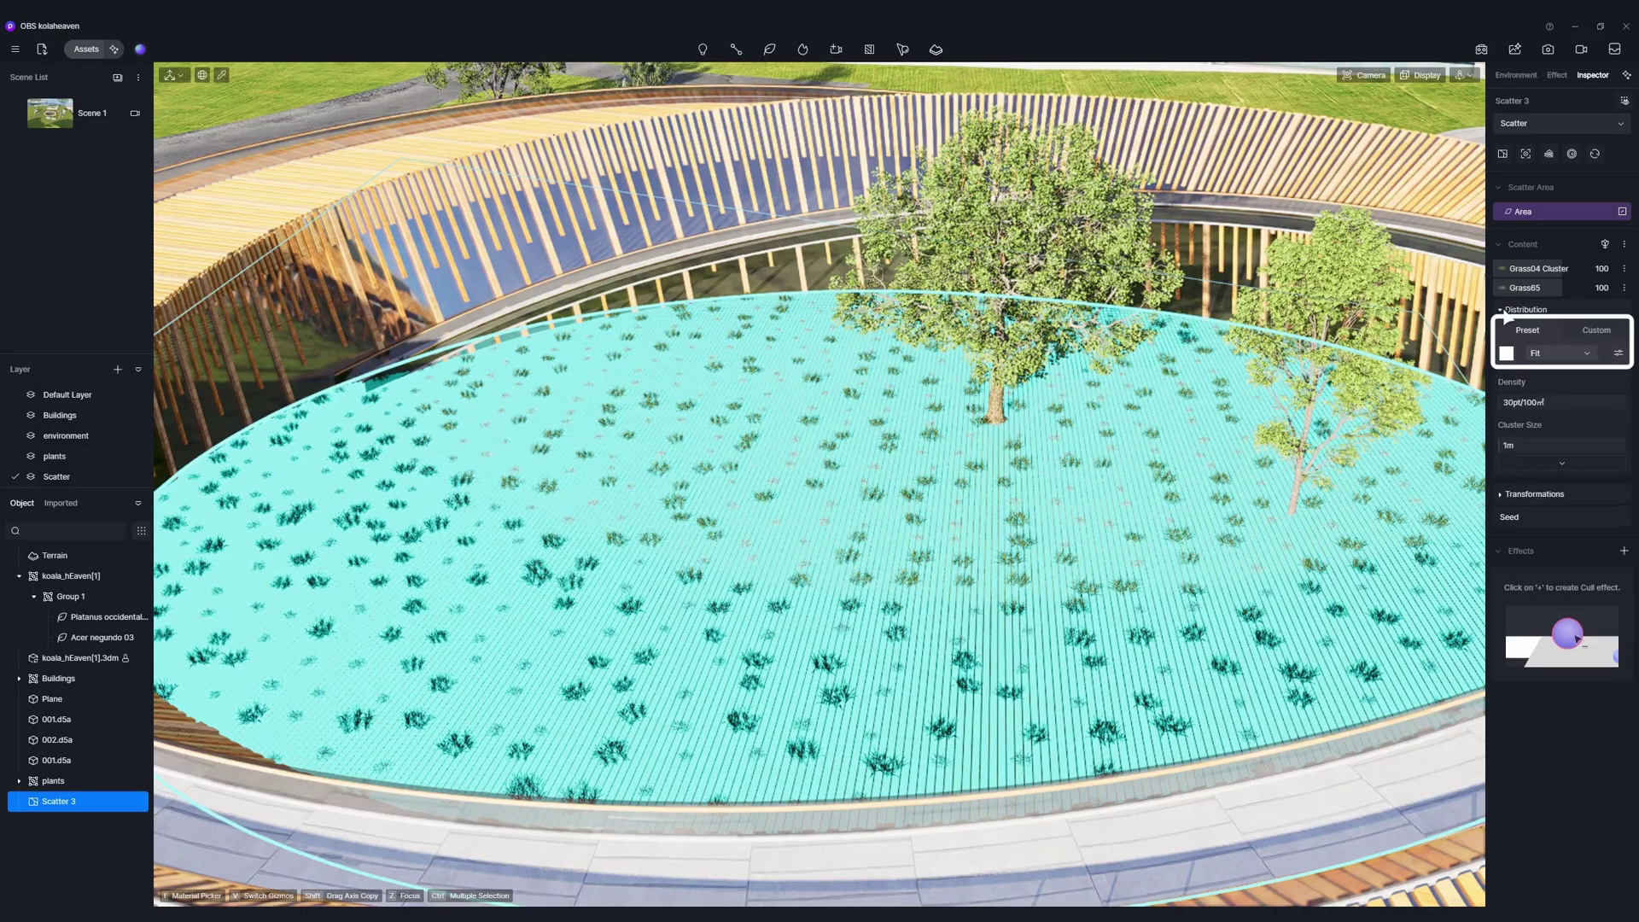
text(2400)
key(Return)
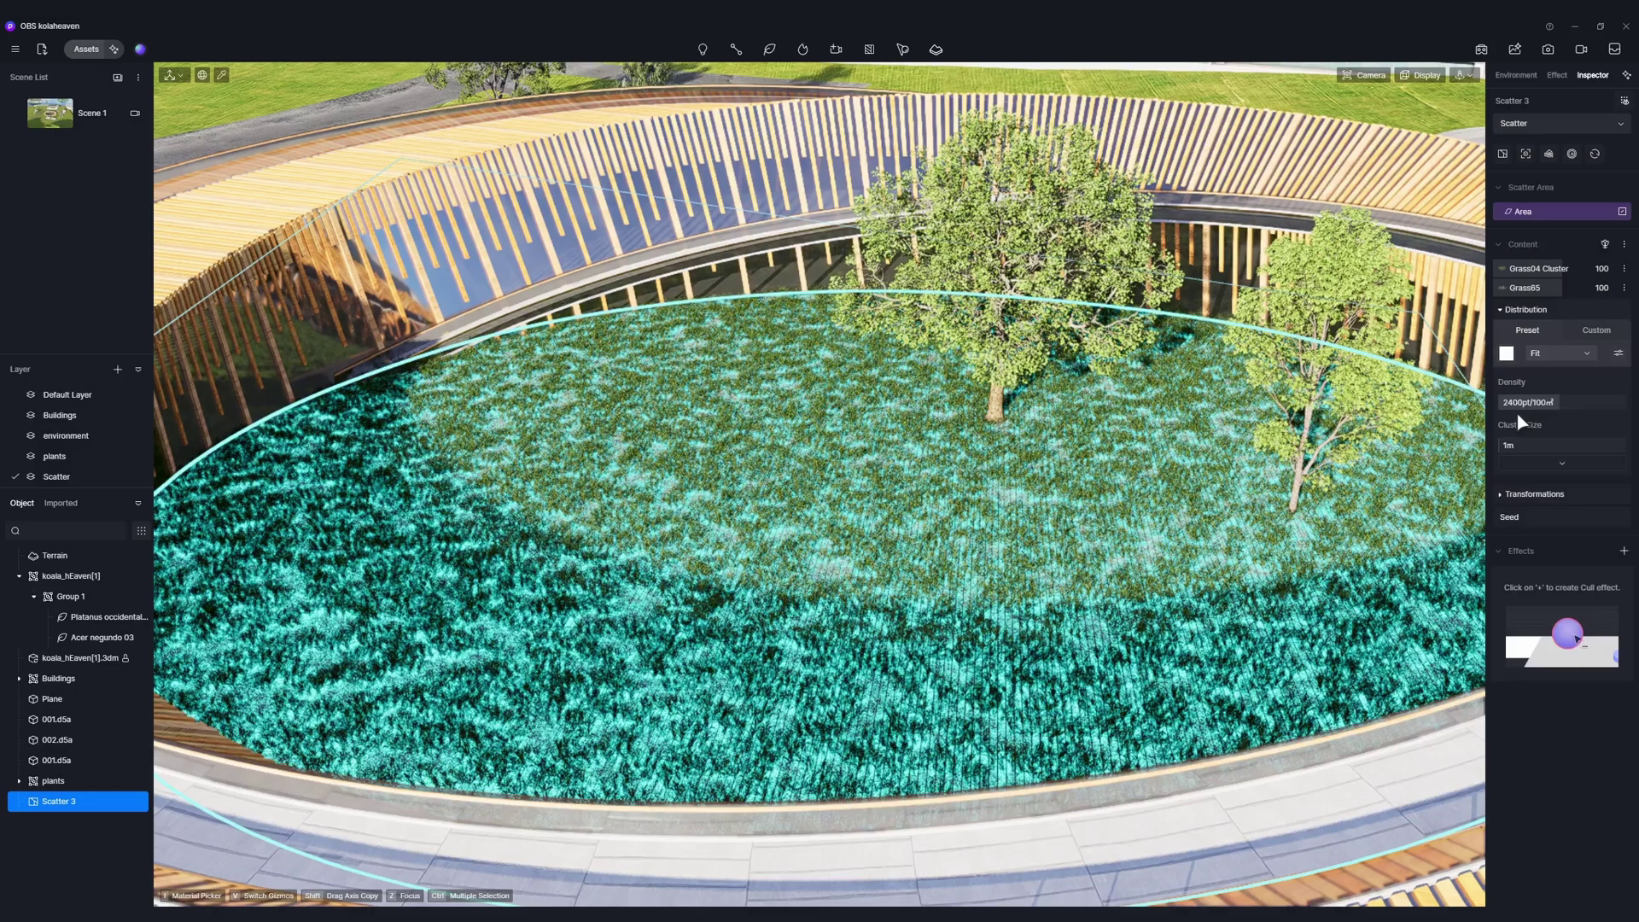
Set the courtyard scatter's cluster size to 3 m and its cluster blur to 40%.
click(1561, 464)
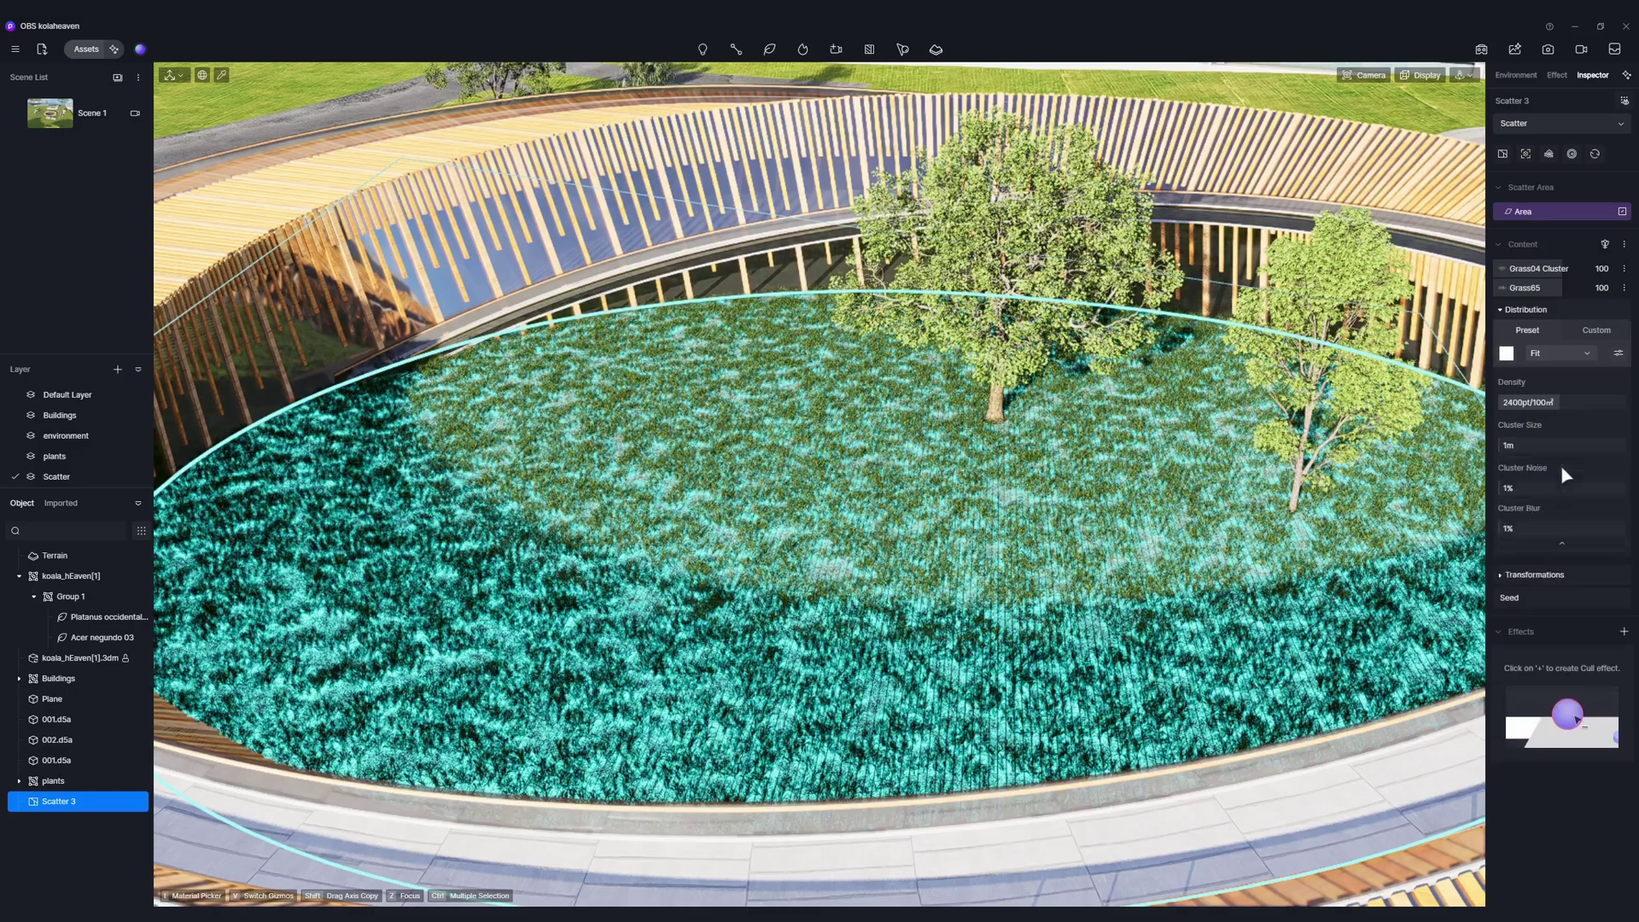
click(1522, 445)
text(3)
key(Return)
click(1518, 531)
text(40)
key(Return)
Enlarge the scattered Grass04 Cluster slightly, with an occurrence weight of 81 and a collision volume of 60%.
click(1535, 270)
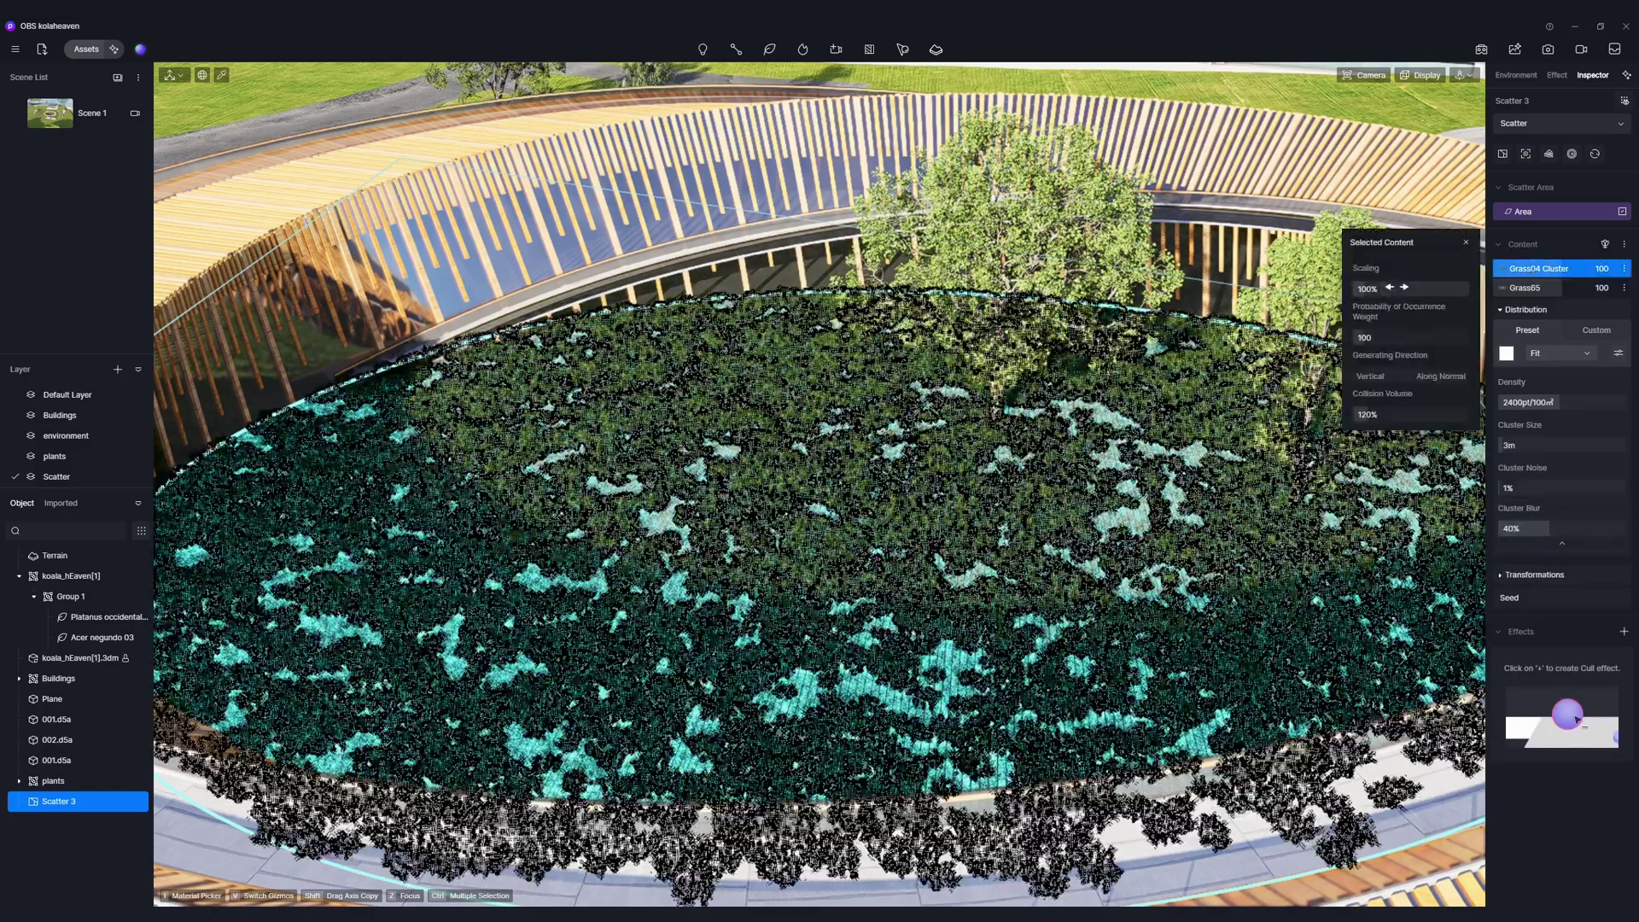
drag(1395, 287, 1417, 287)
text(81)
key(Return)
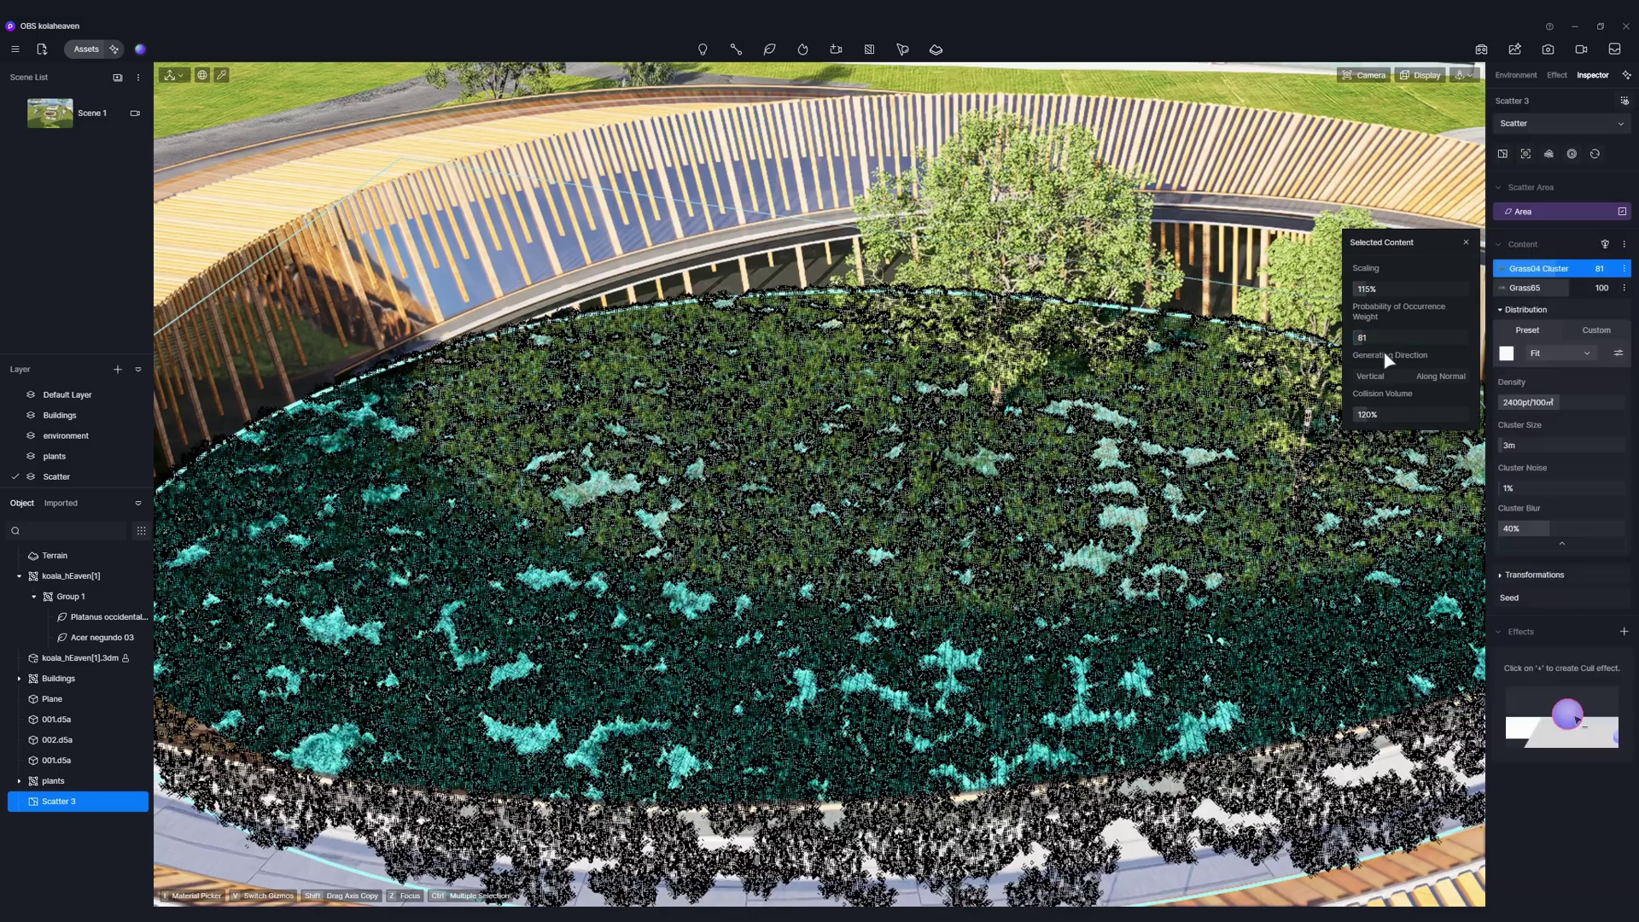
click(1380, 411)
text(60)
key(Return)
Give Grass65 a scaling of 200%, an occurrence weight of 50 and a collision volume of 50%.
click(1546, 290)
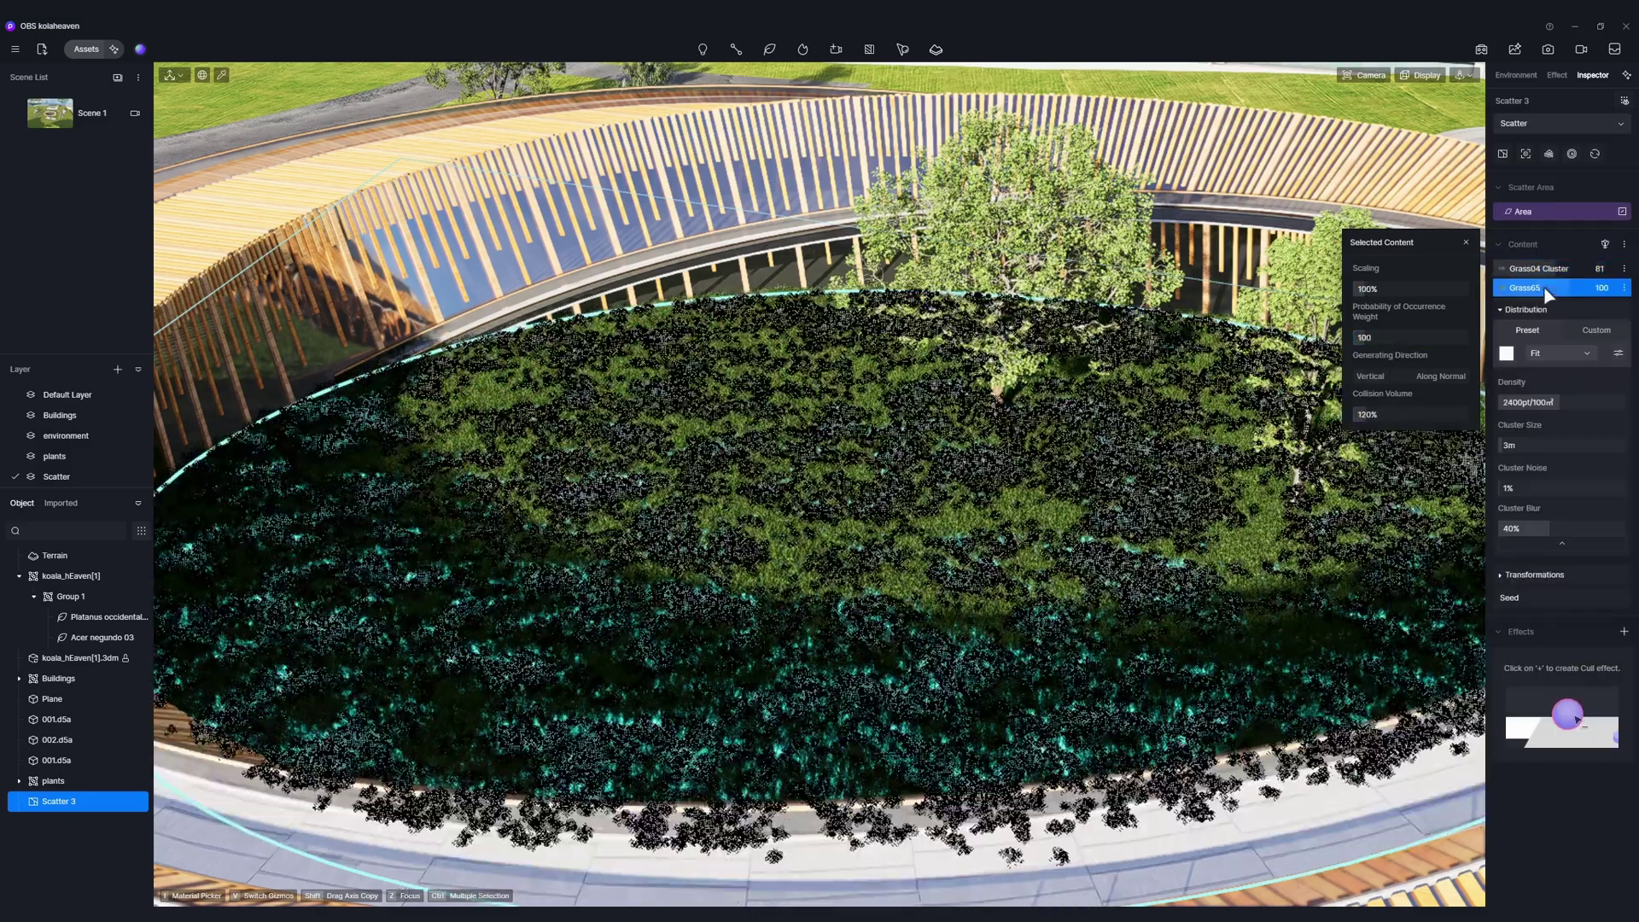
text(200)
key(Return)
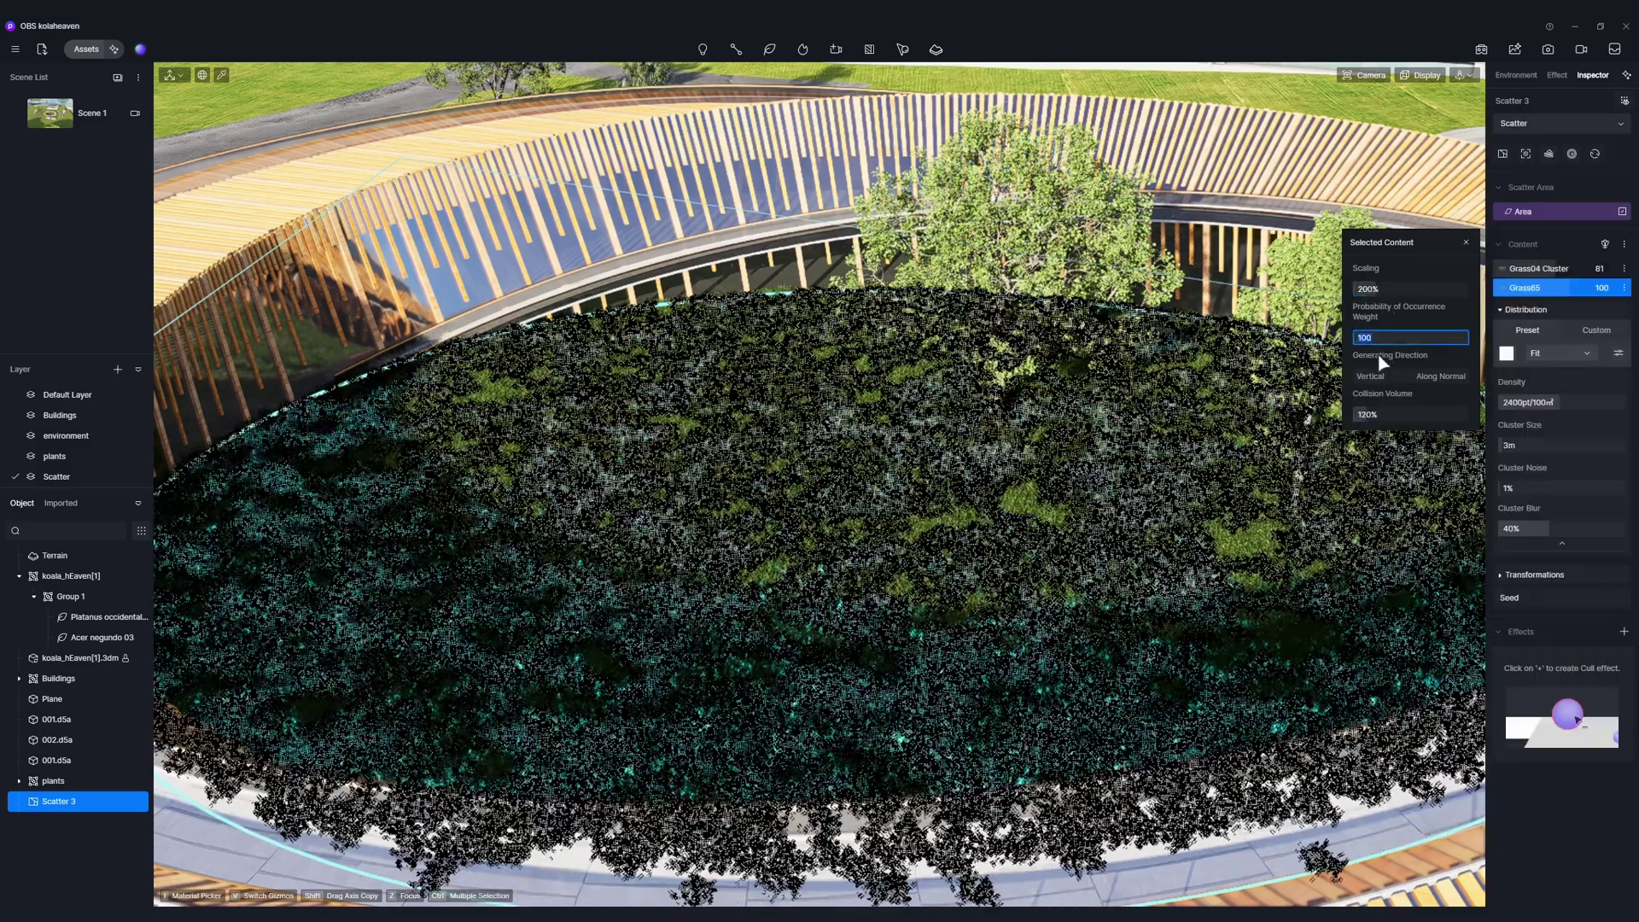
text(50)
key(Return)
click(1382, 414)
text(50)
key(Return)
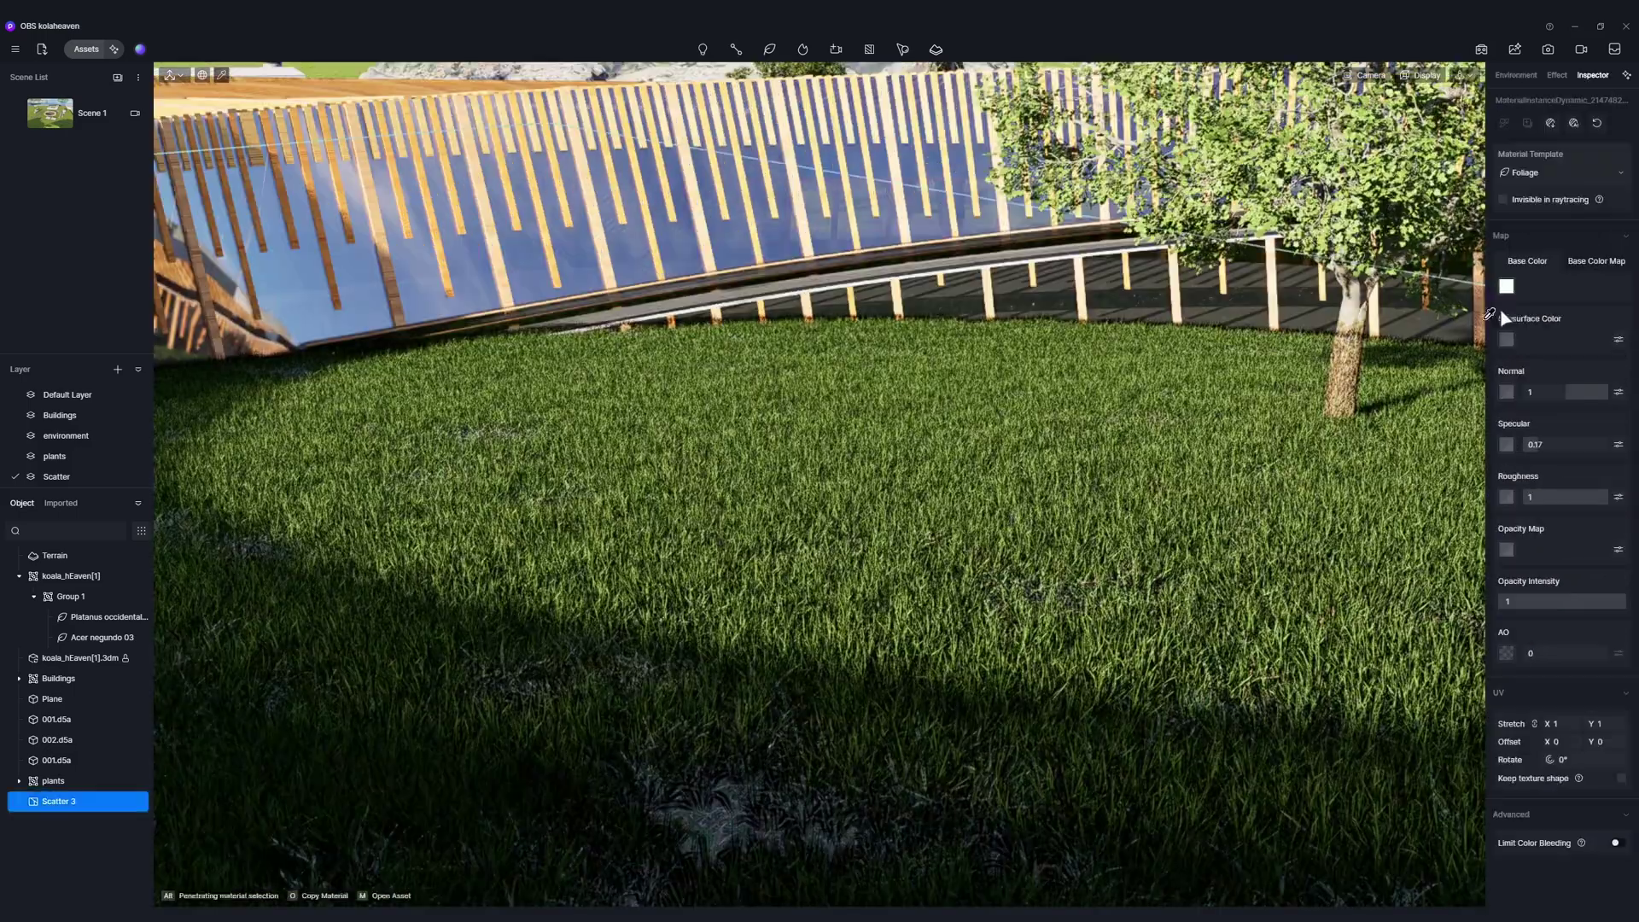
Tint the grass foliage material's base color yellow-green with HSV 67, 97, 93 and intensity 1.33, and adjust its base color map.
click(1507, 288)
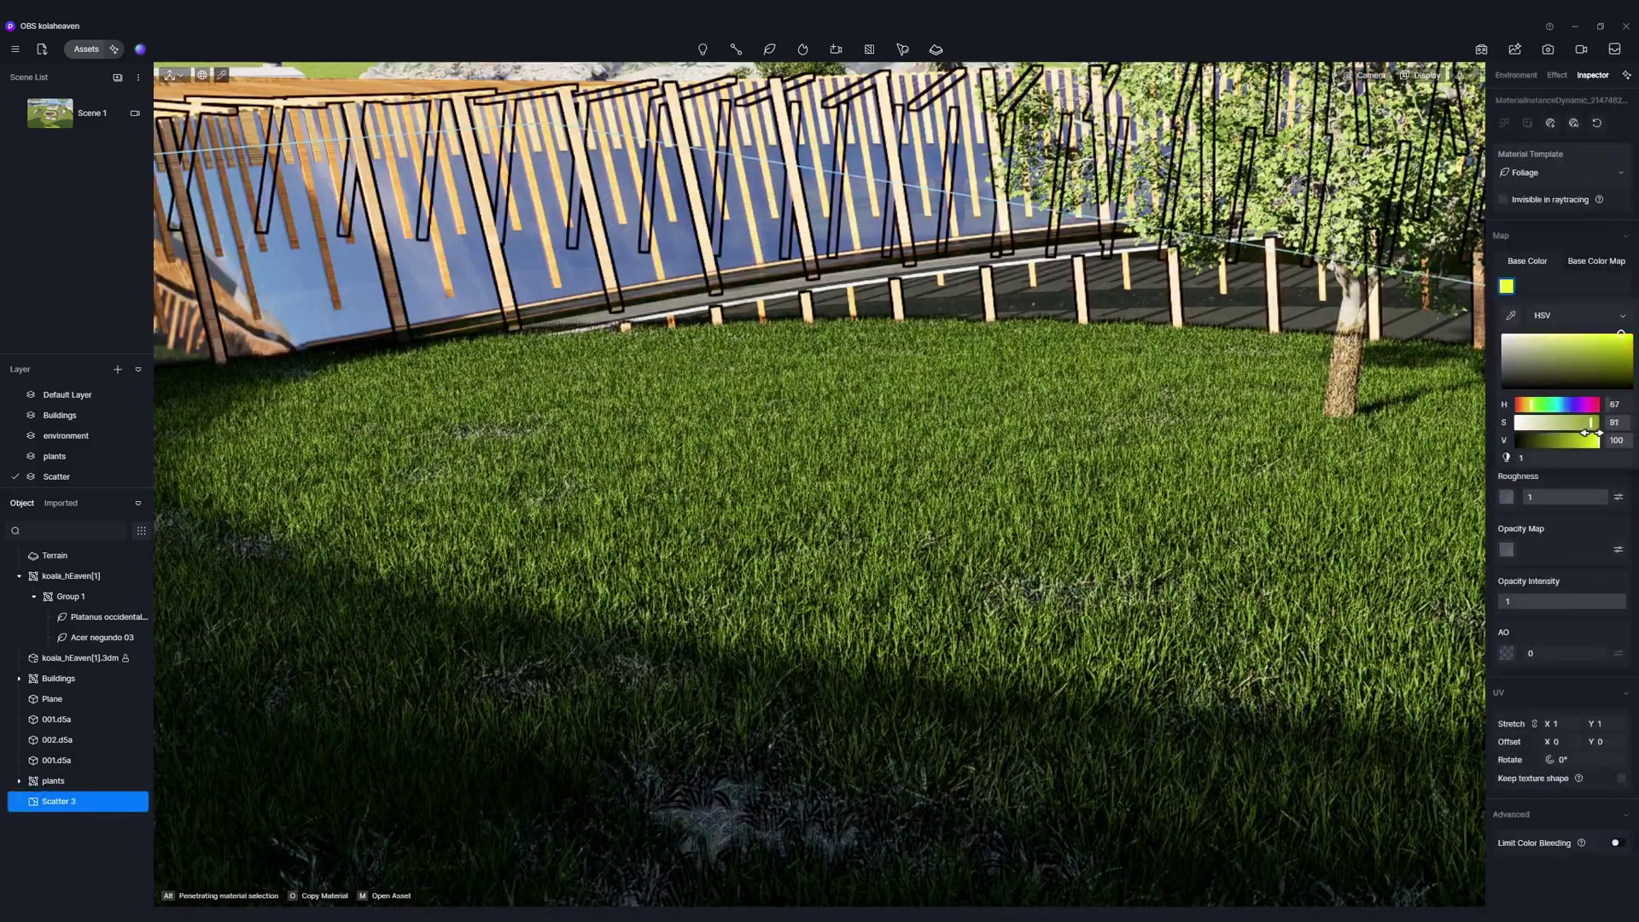
drag(1602, 440, 1593, 443)
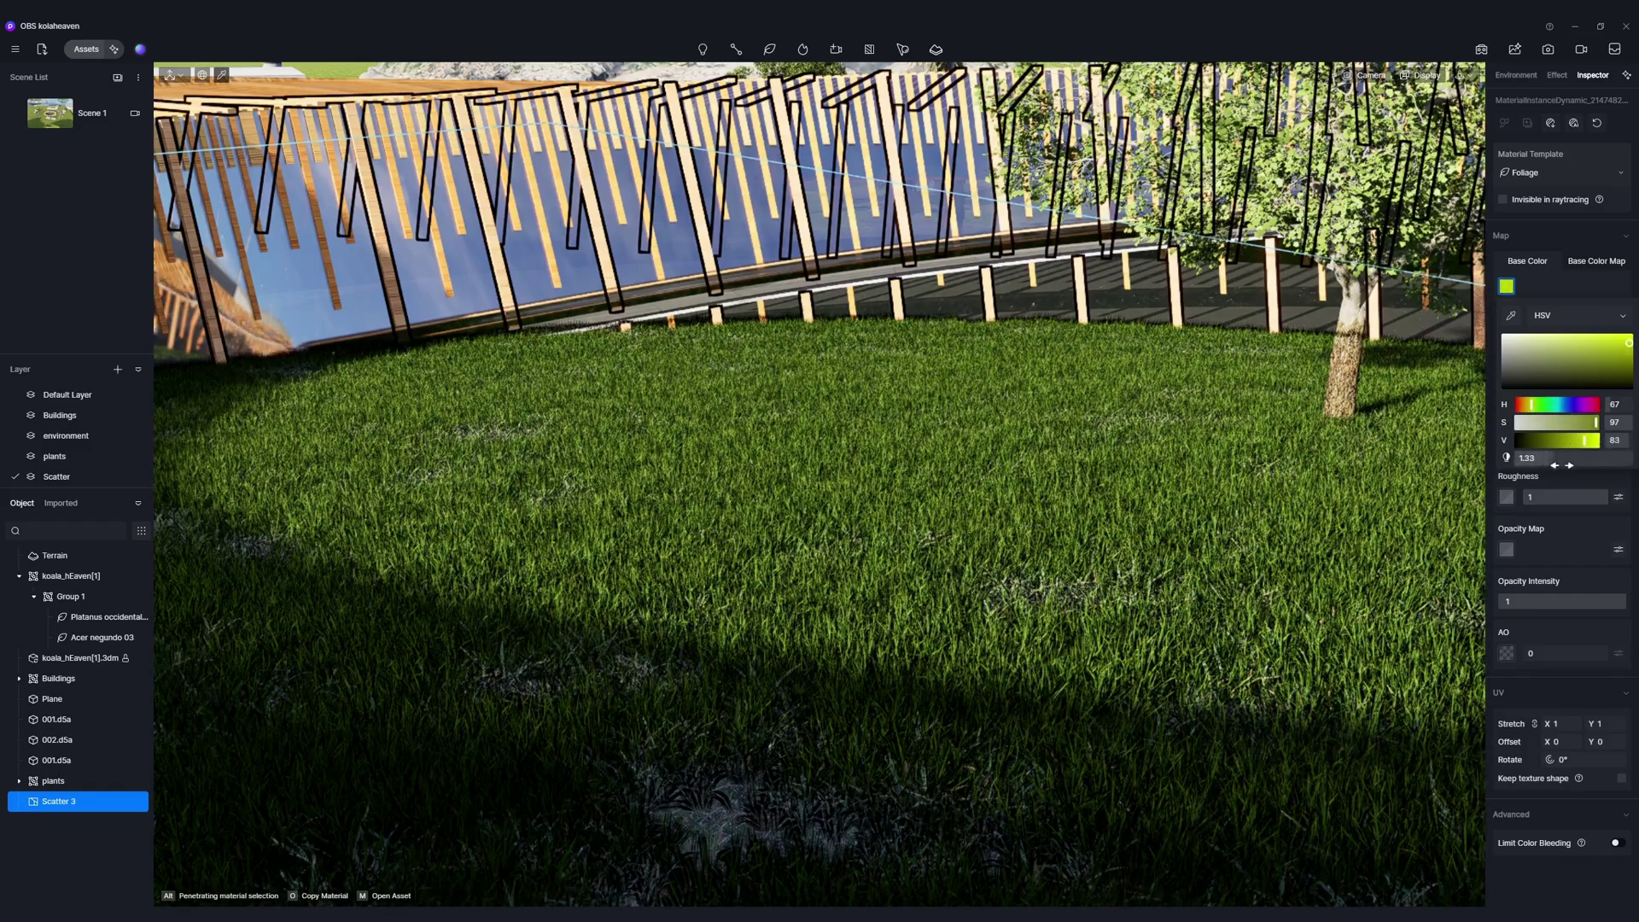
click(1595, 261)
click(1617, 287)
drag(1547, 443, 1566, 443)
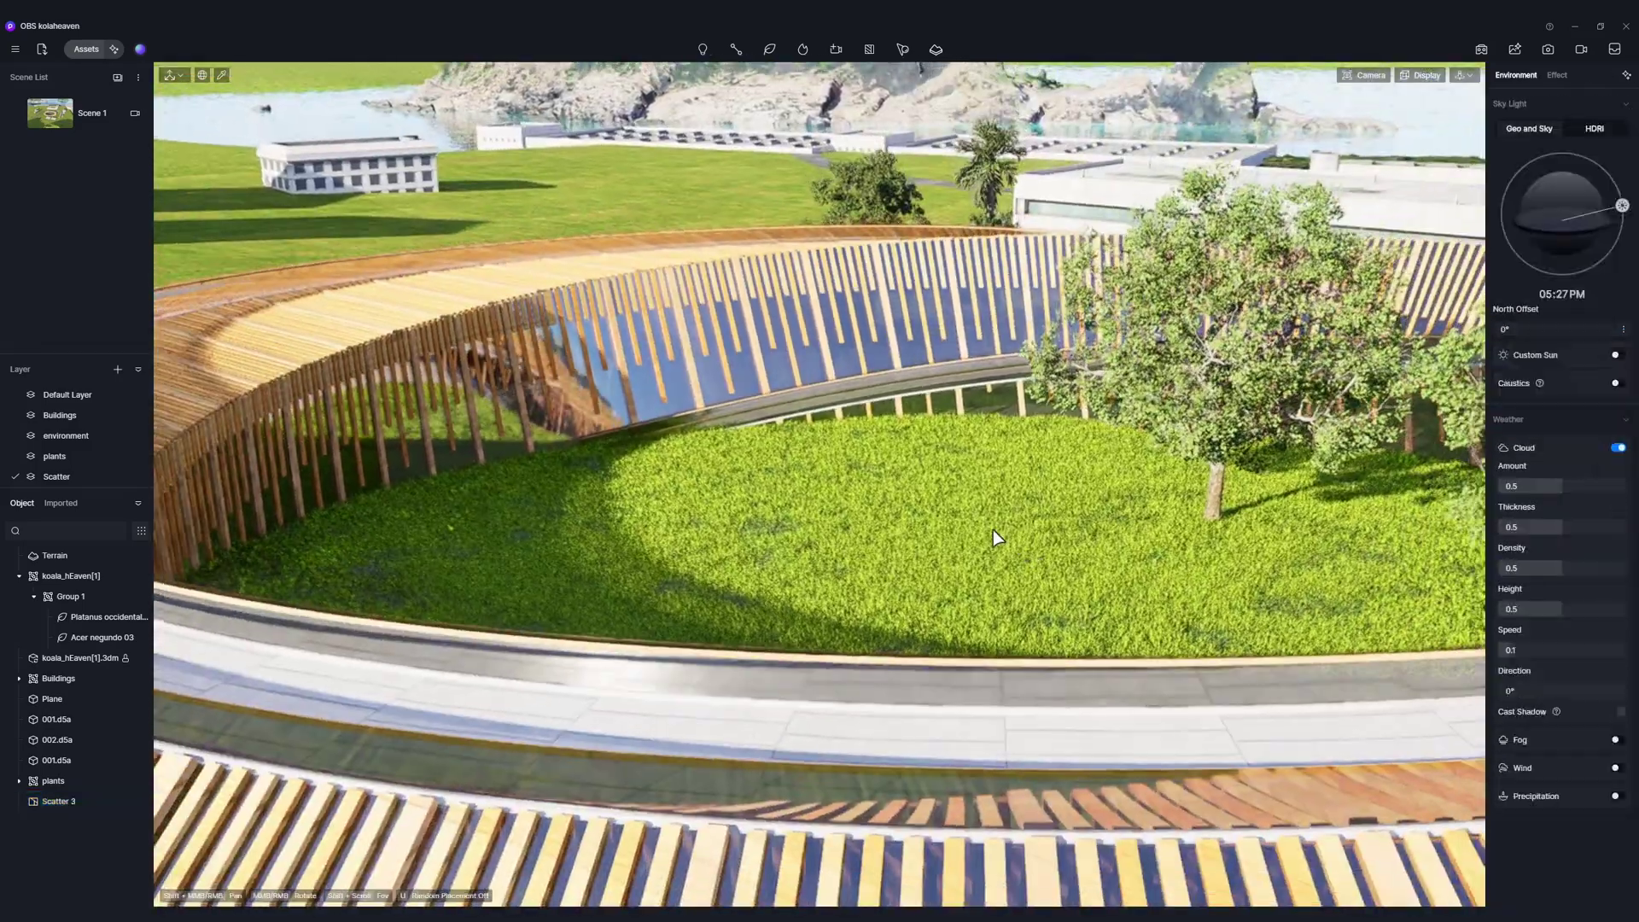
Save the courtyard grass scatter to My Space as a preset named Lawn.
middle_drag(991, 529, 935, 530)
scroll(937, 531, down, 6)
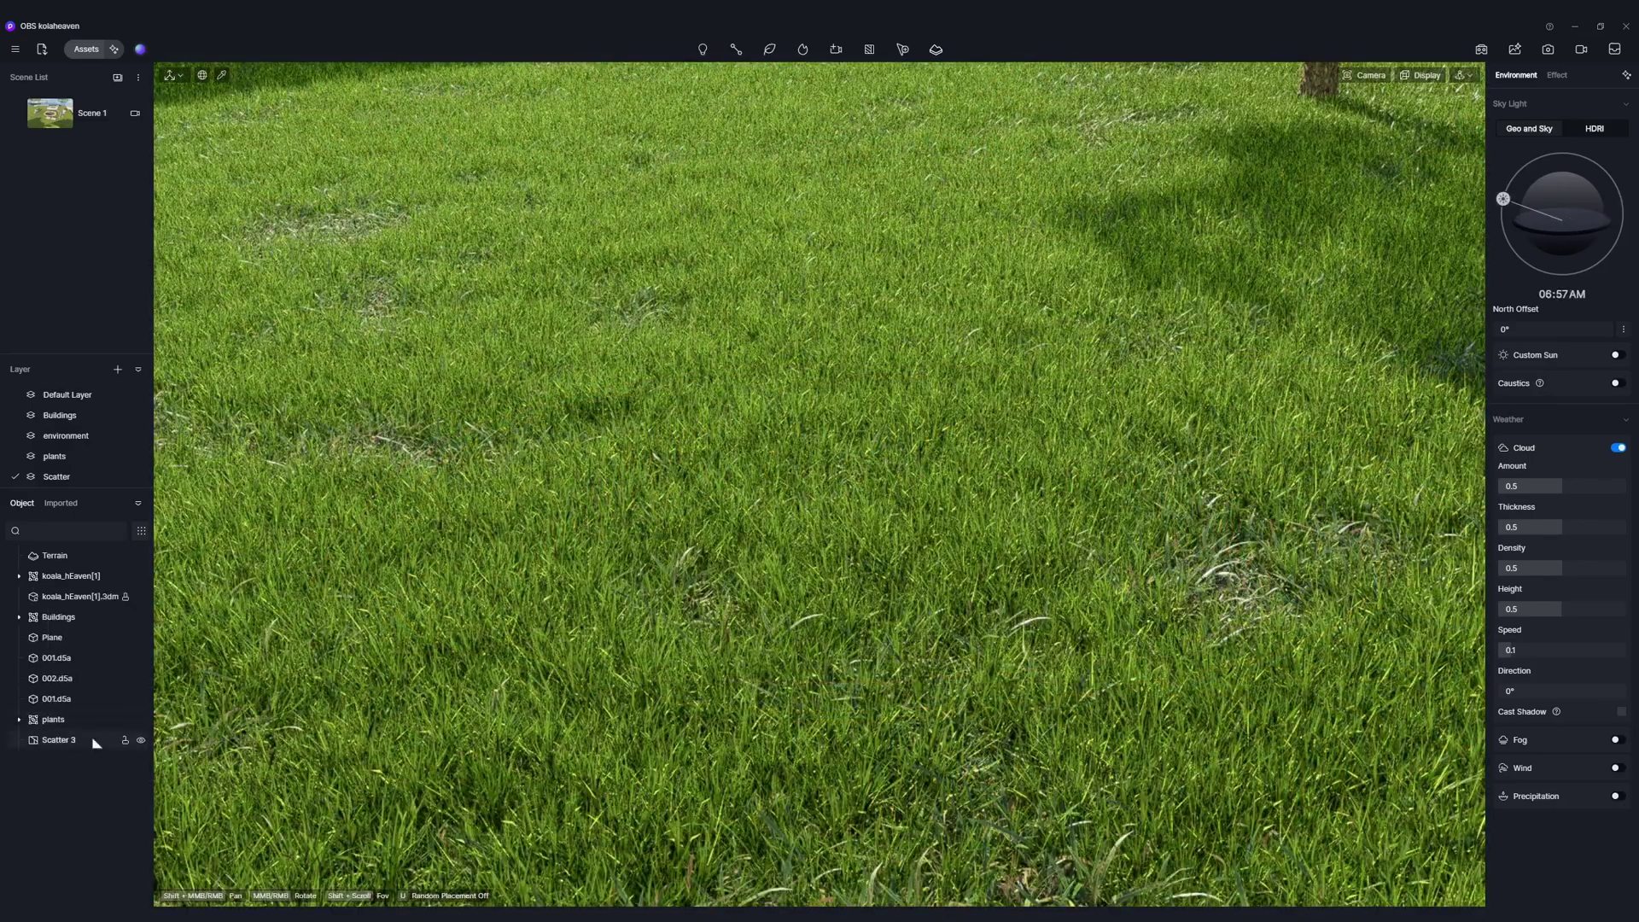
click(69, 739)
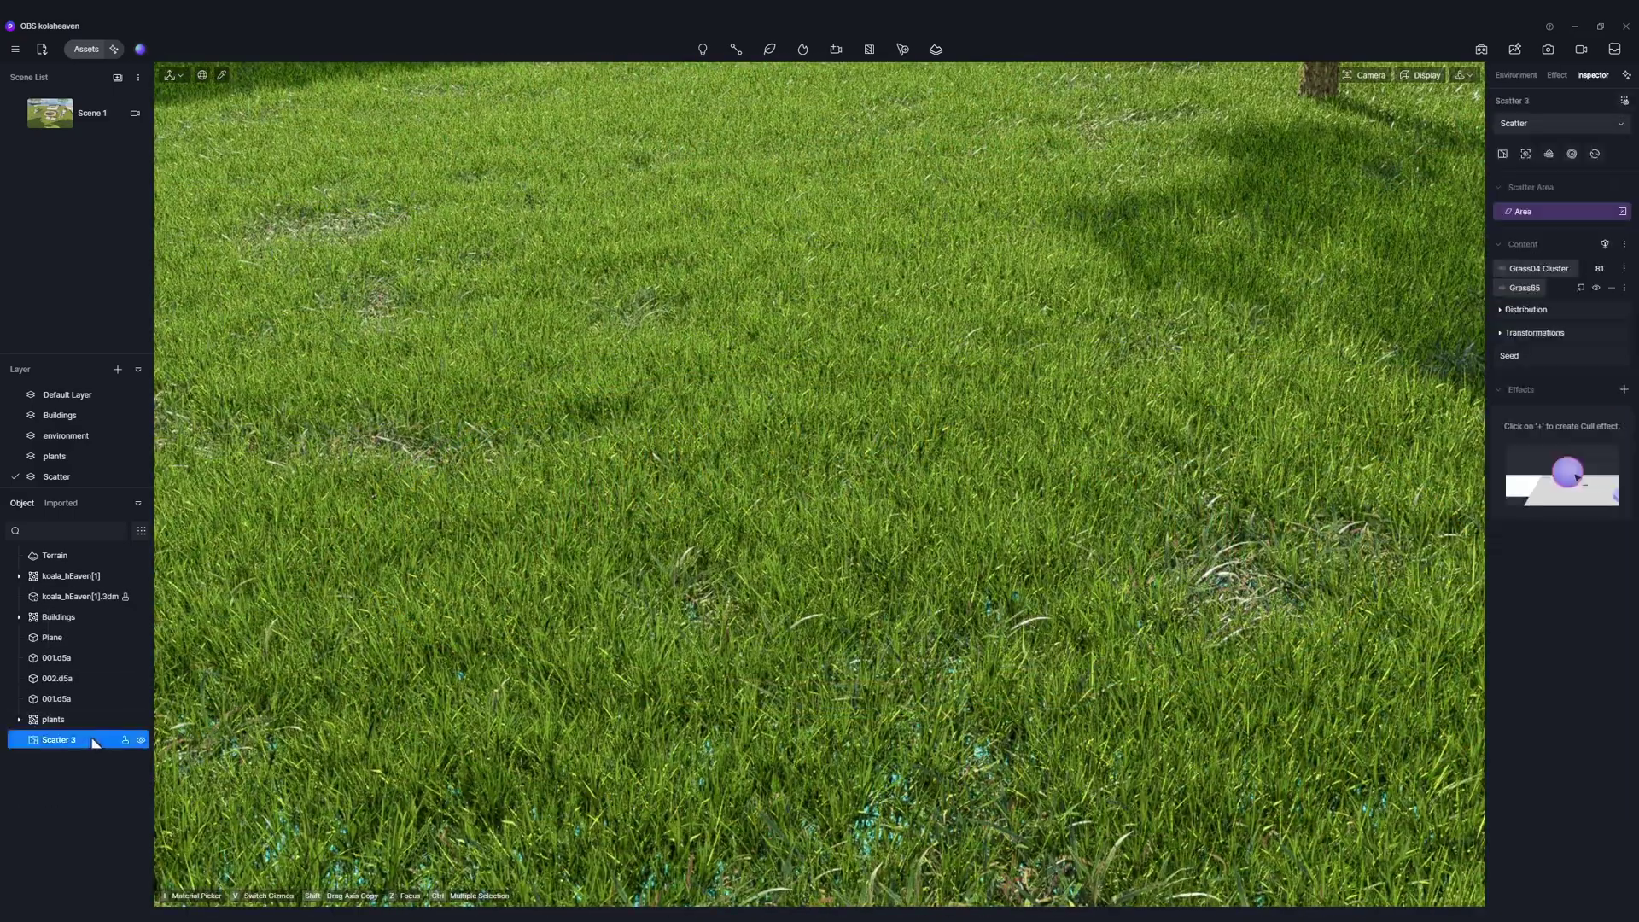
click(1573, 156)
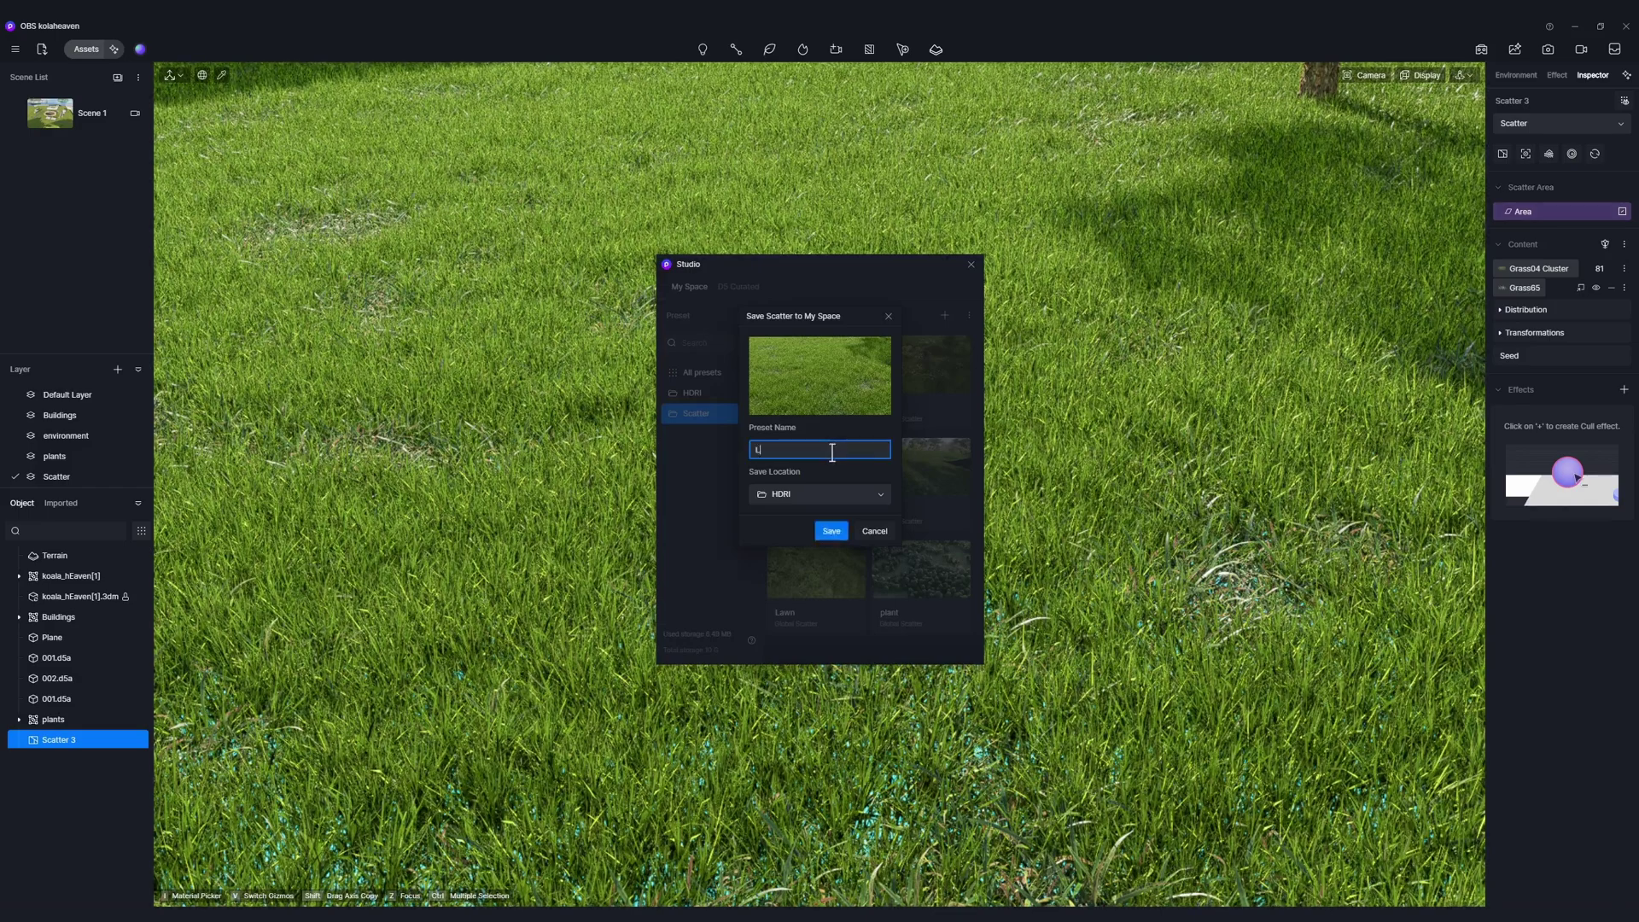
click(834, 531)
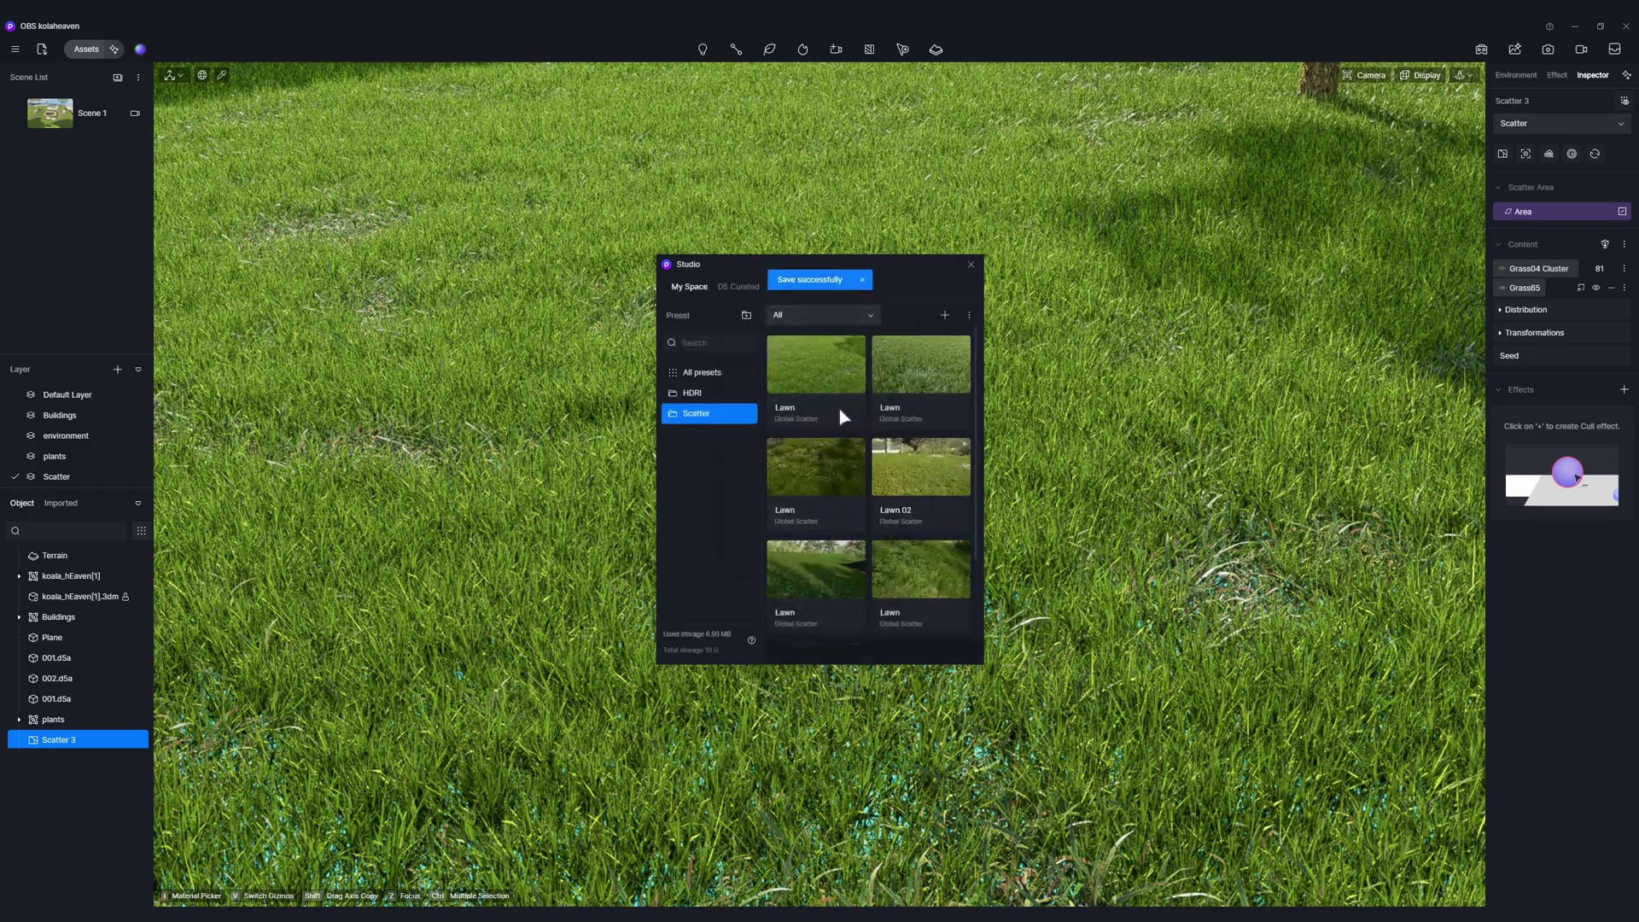
click(971, 265)
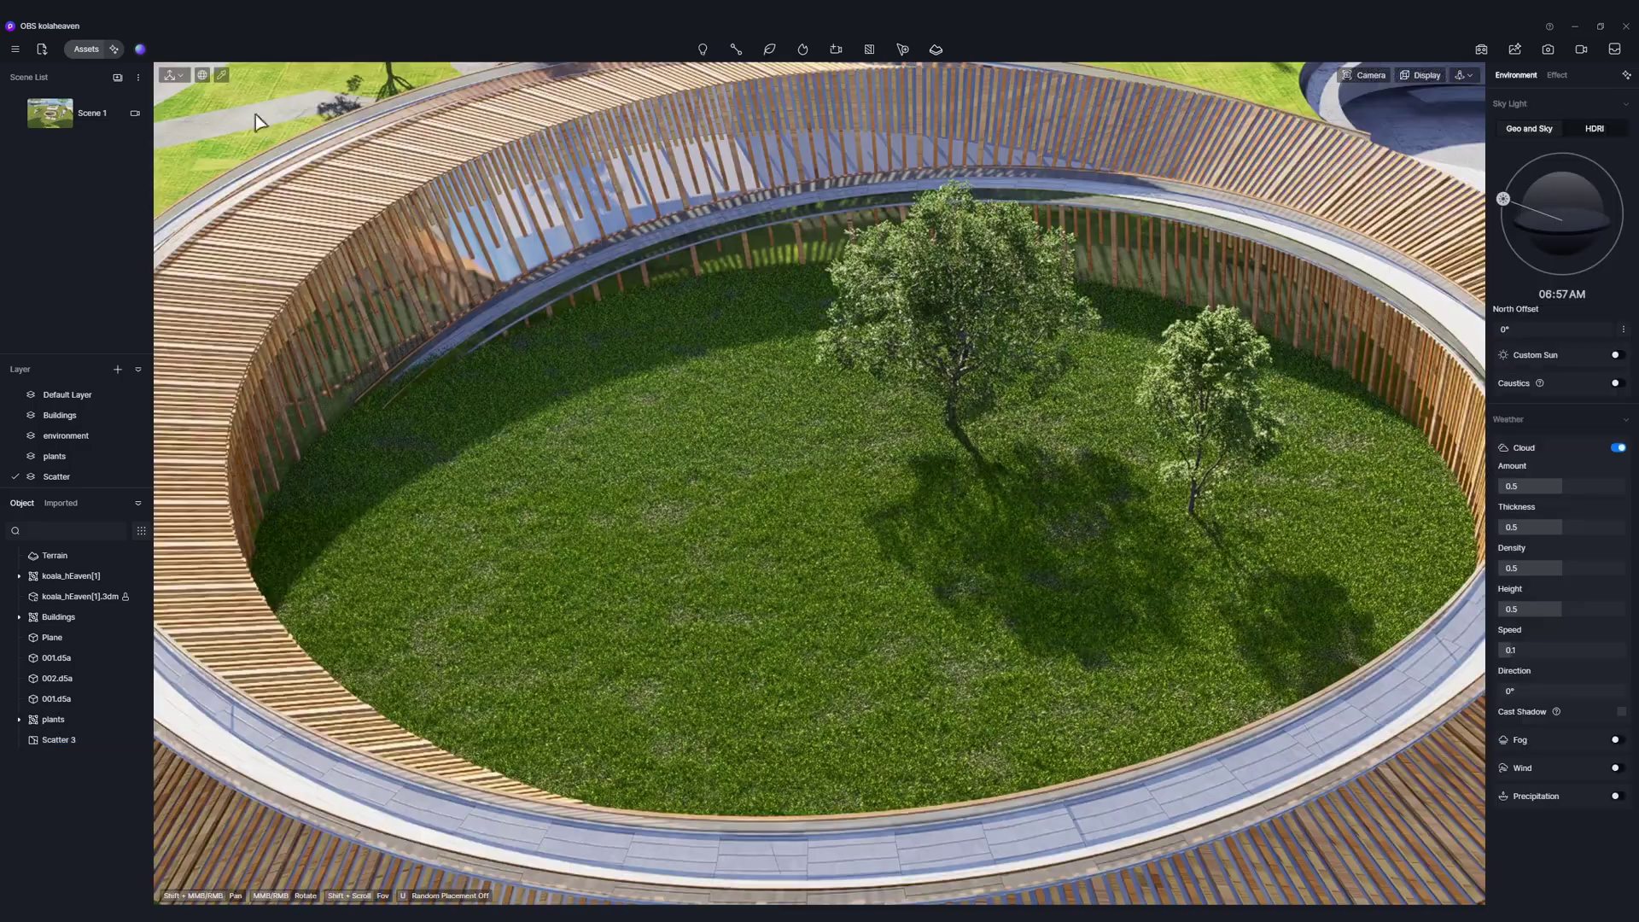
Apply the online scatter preset Wildflower Patch02 to the lawn inside the ring building.
click(86, 48)
click(133, 75)
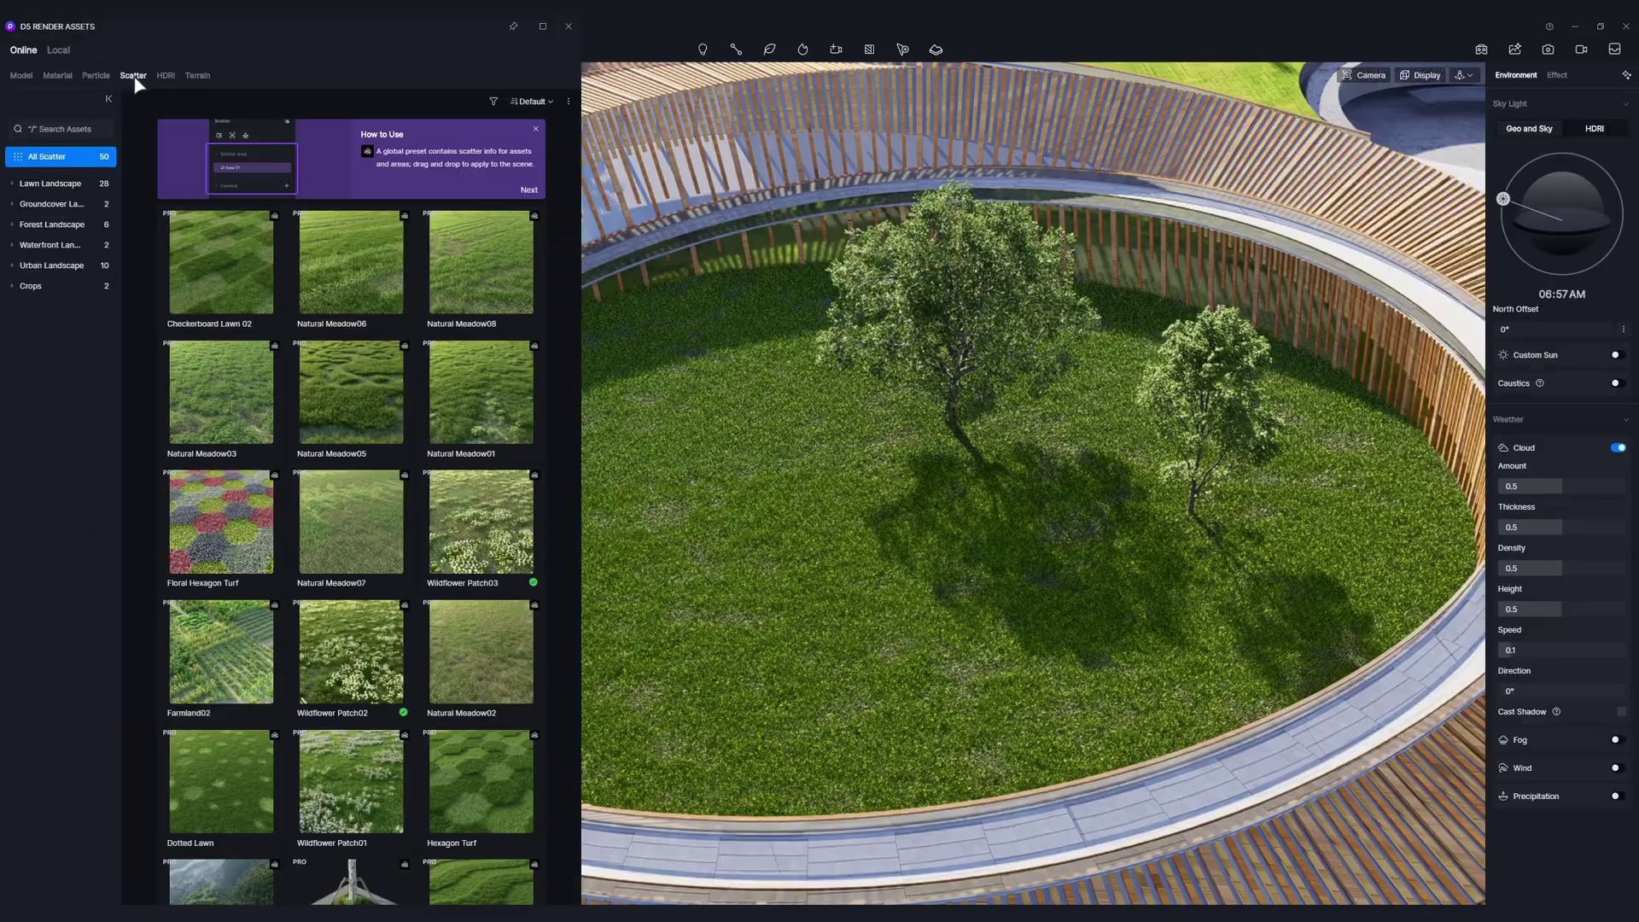
mouse_move(576, 333)
mouse_down()
mouse_move(600, 587)
mouse_move(592, 811)
mouse_move(592, 325)
mouse_up()
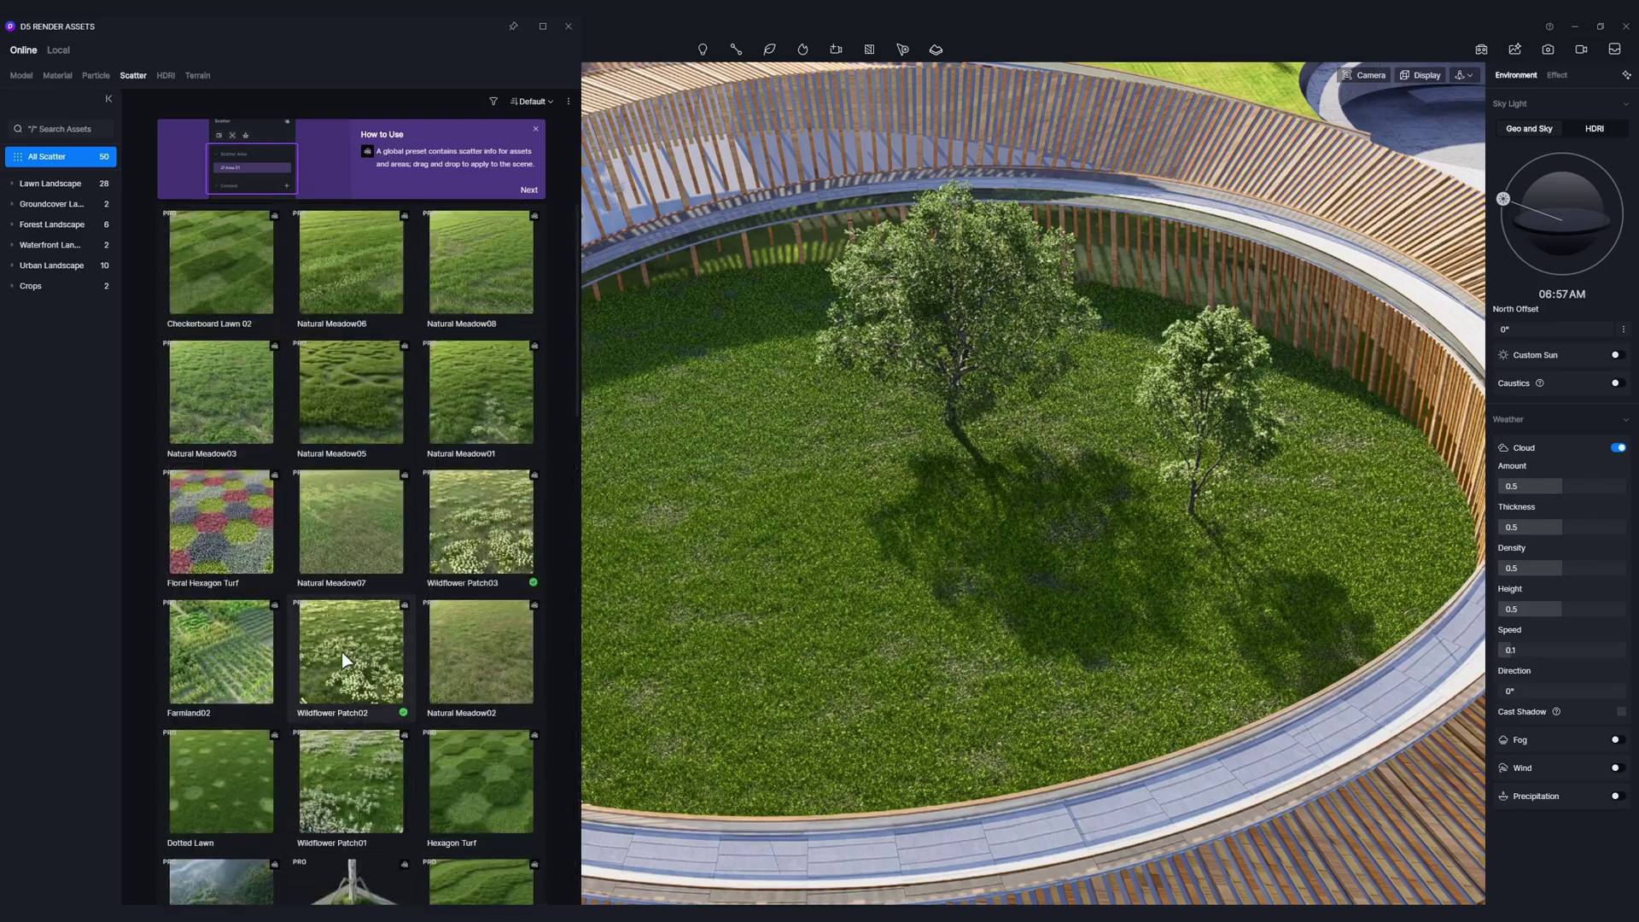
click(735, 586)
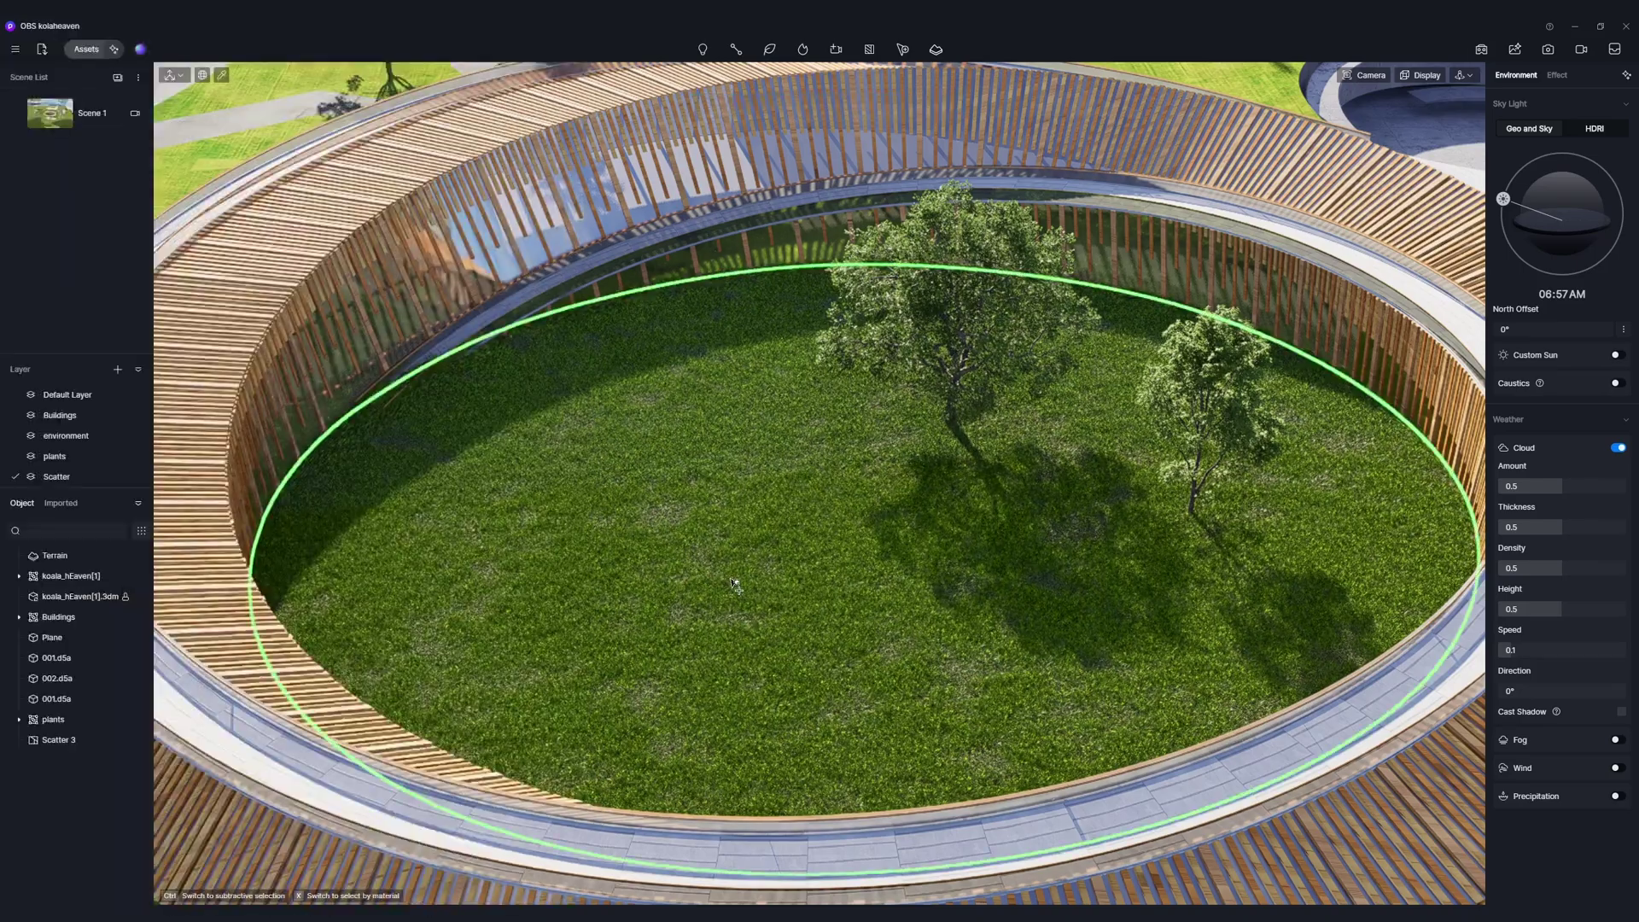
click(851, 128)
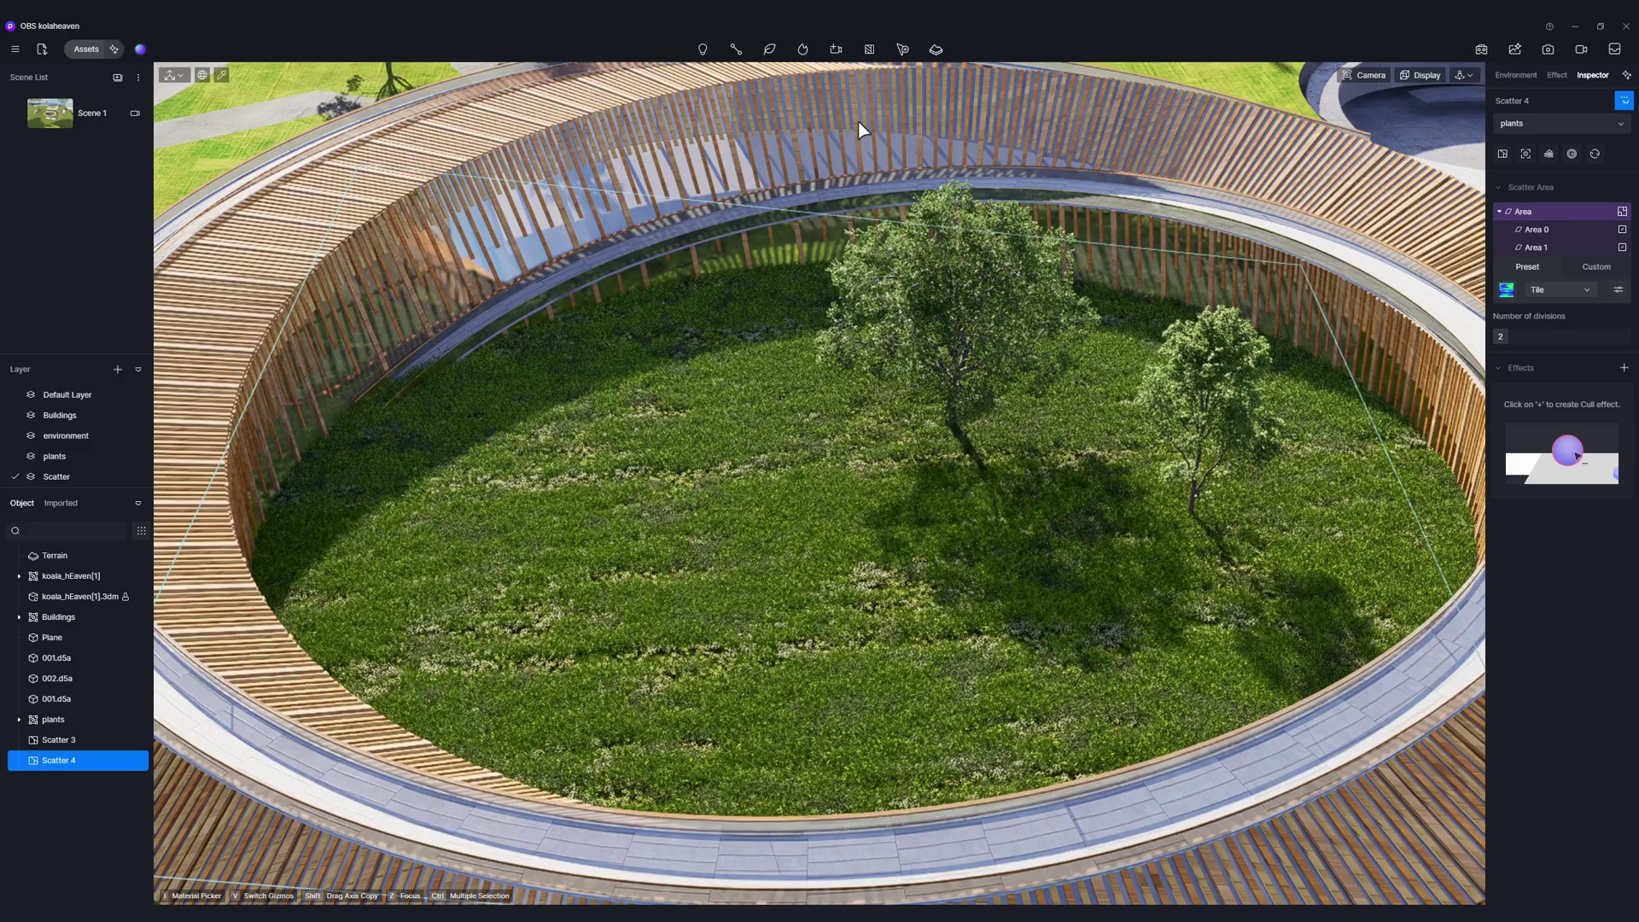
In Area 1 of the wildflower scatter, set the last two Taraxacum entries to 115% scaling with occurrence weights of 15 and 8.
click(1528, 249)
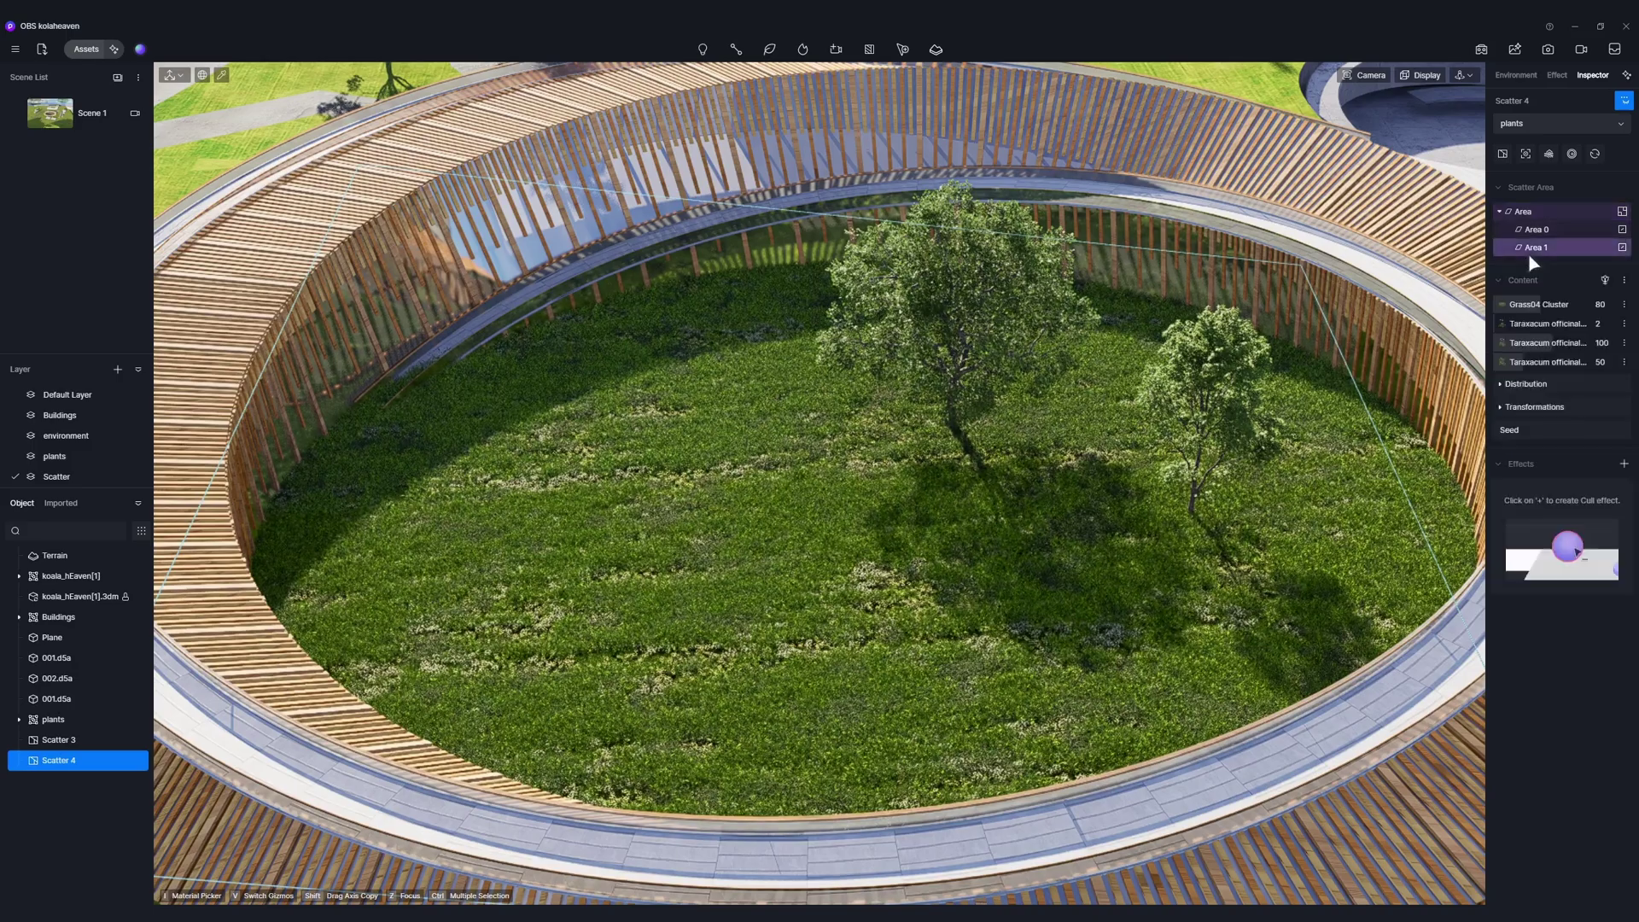
click(1529, 342)
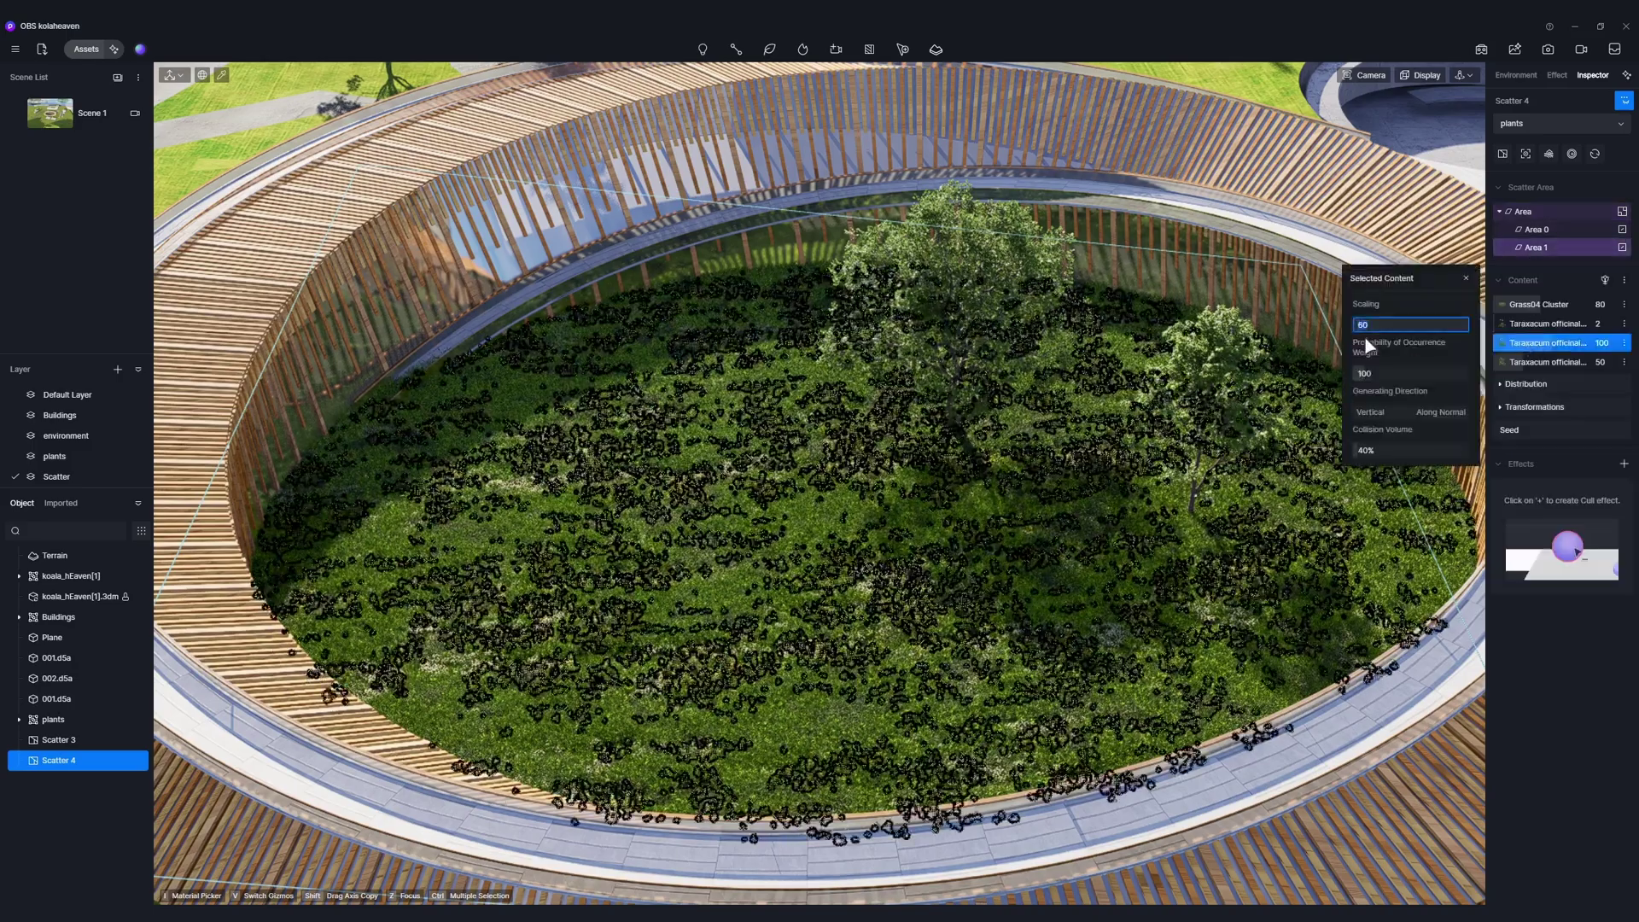
text(115)
key(Return)
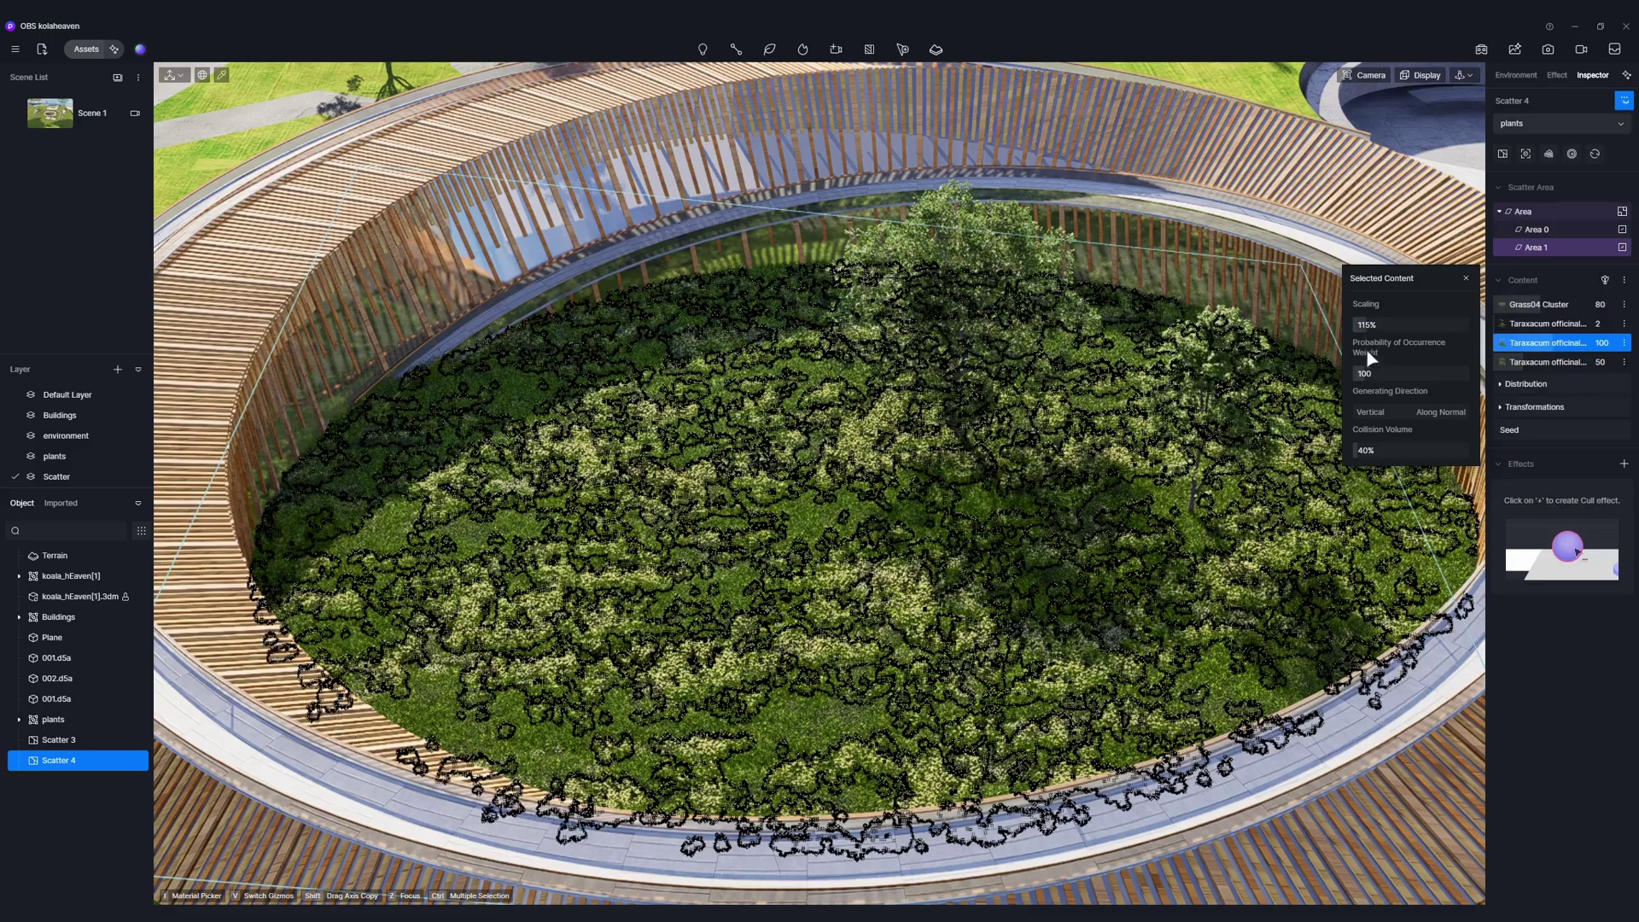
text(15)
key(Return)
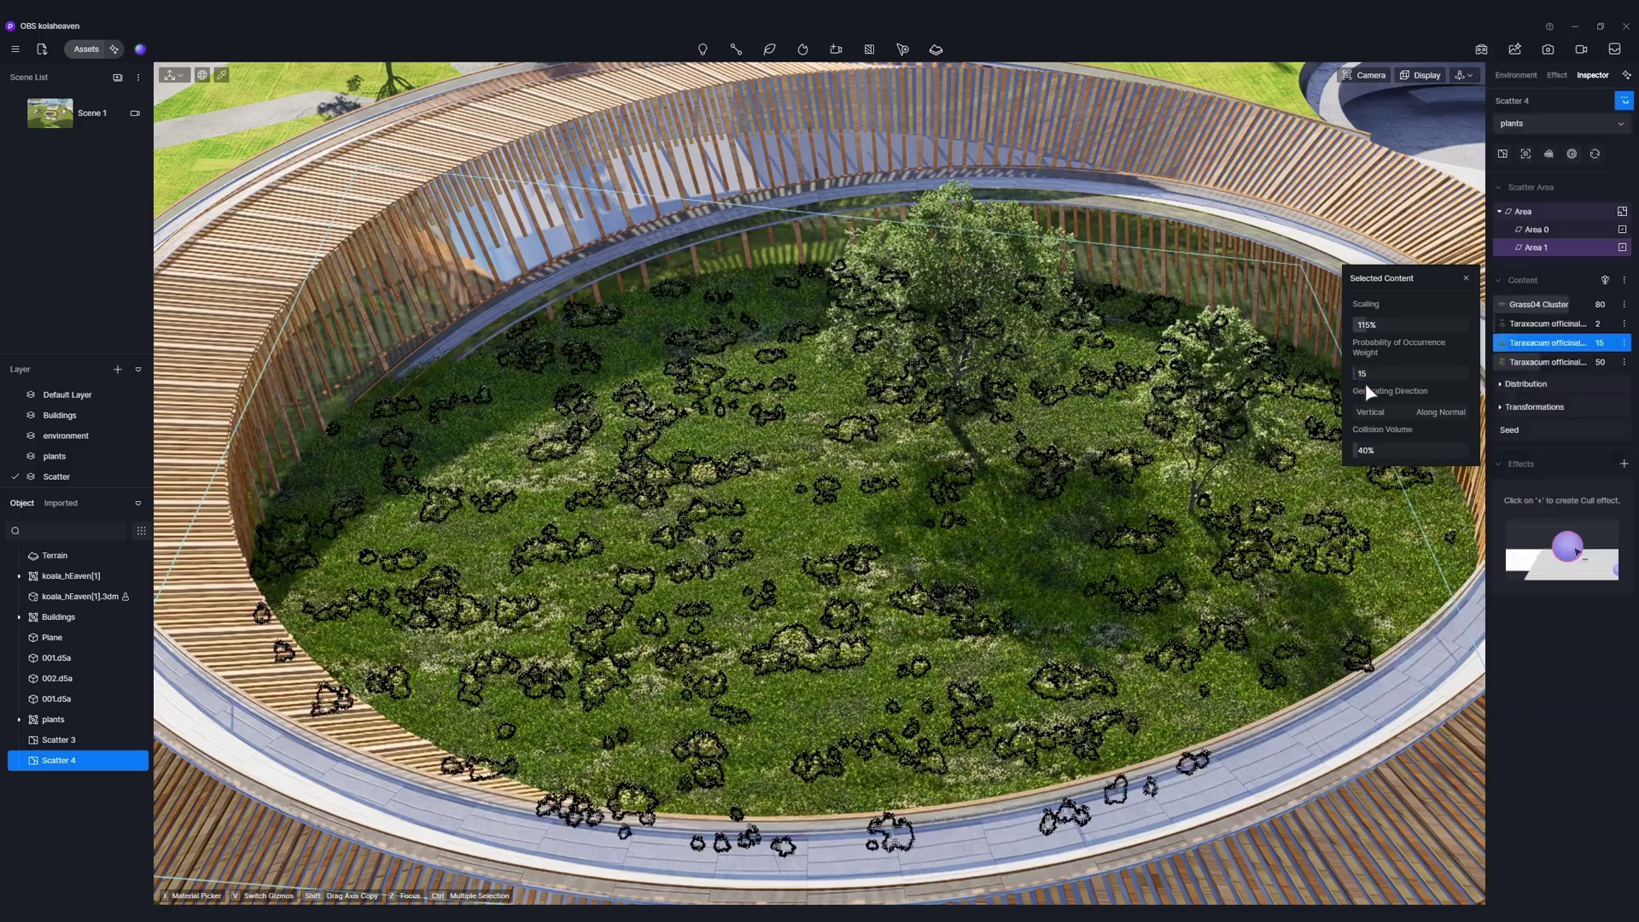
click(1562, 363)
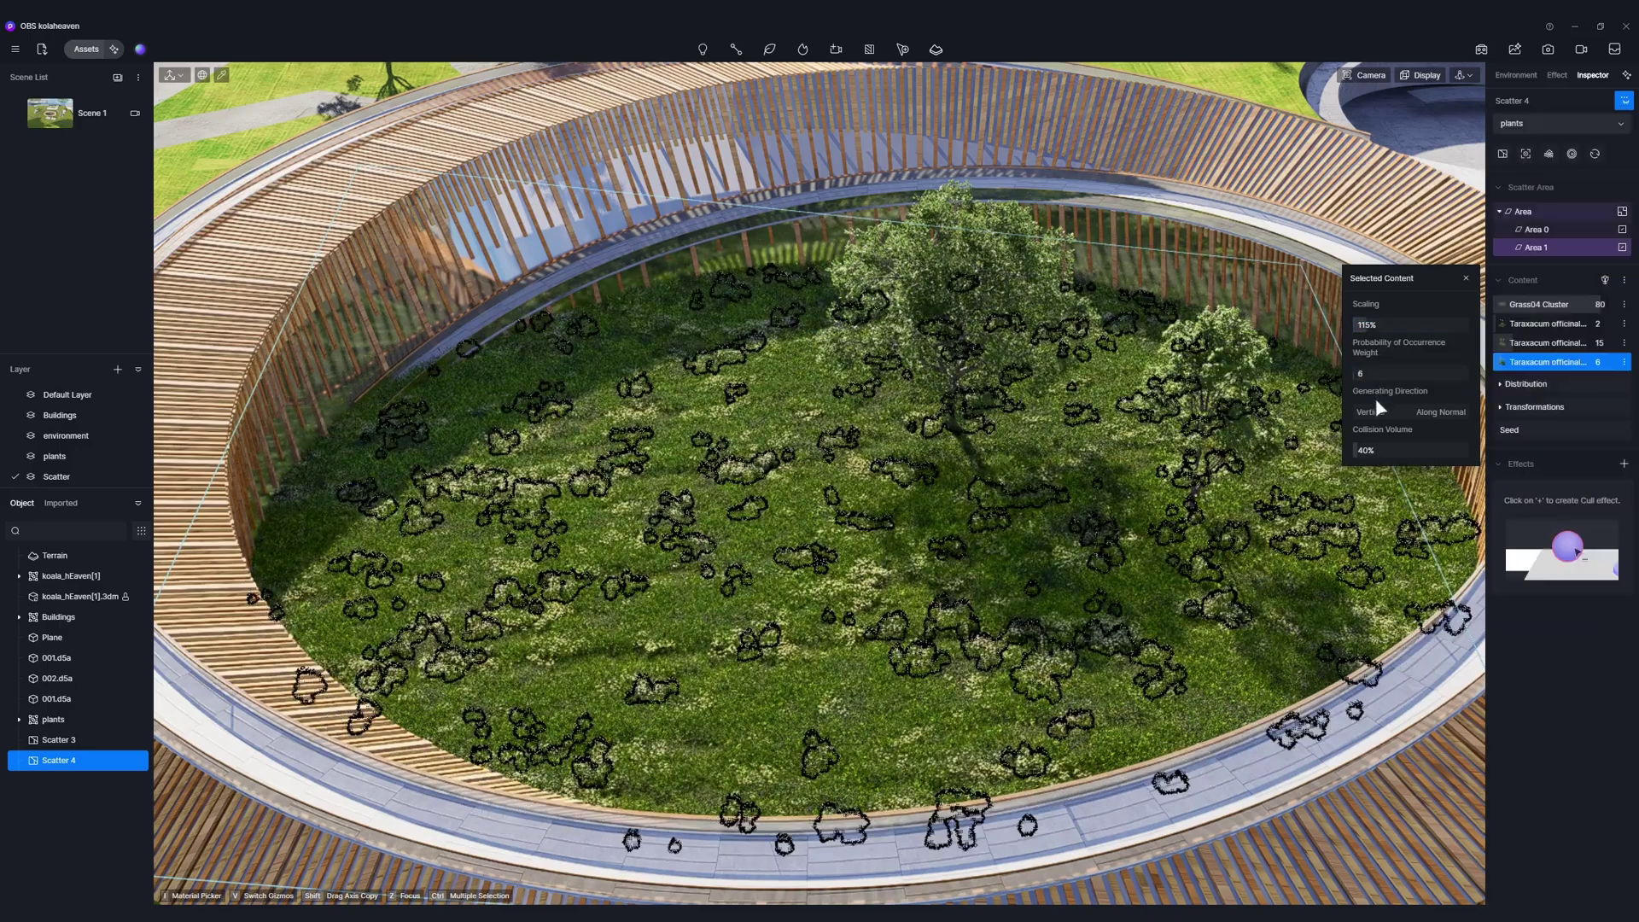
click(1313, 401)
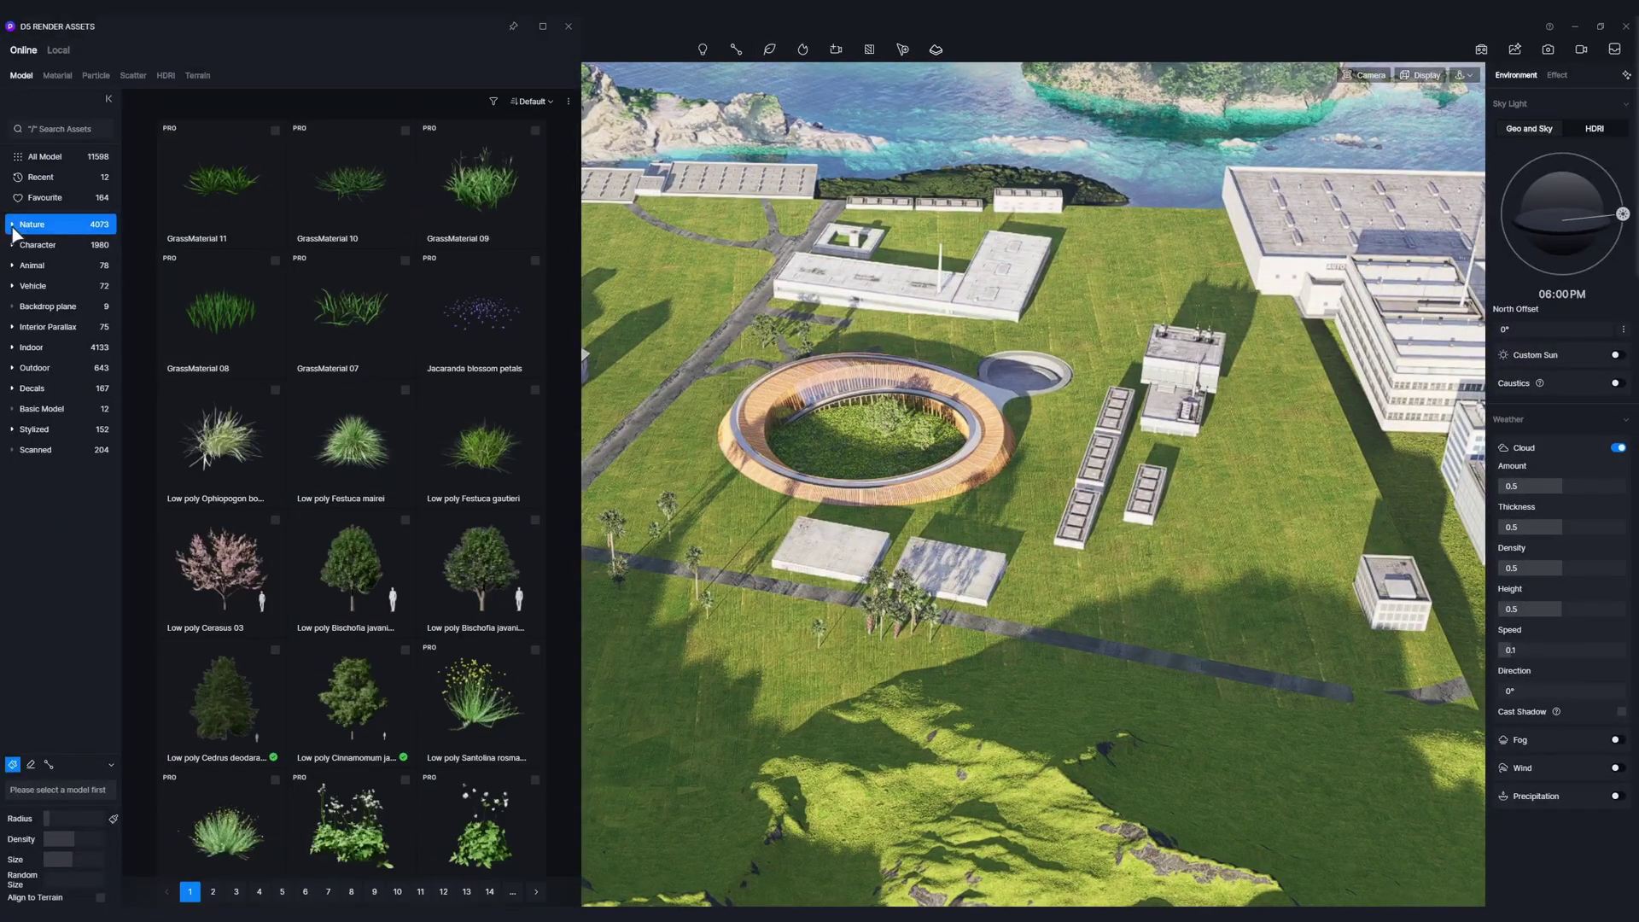
Find Cinnamomum camphora among the broadleaf models and brush clusters of it behind the small buildings, below the road and near the large eastern buildings.
click(12, 226)
click(52, 265)
click(72, 133)
text(Cinna)
click(179, 178)
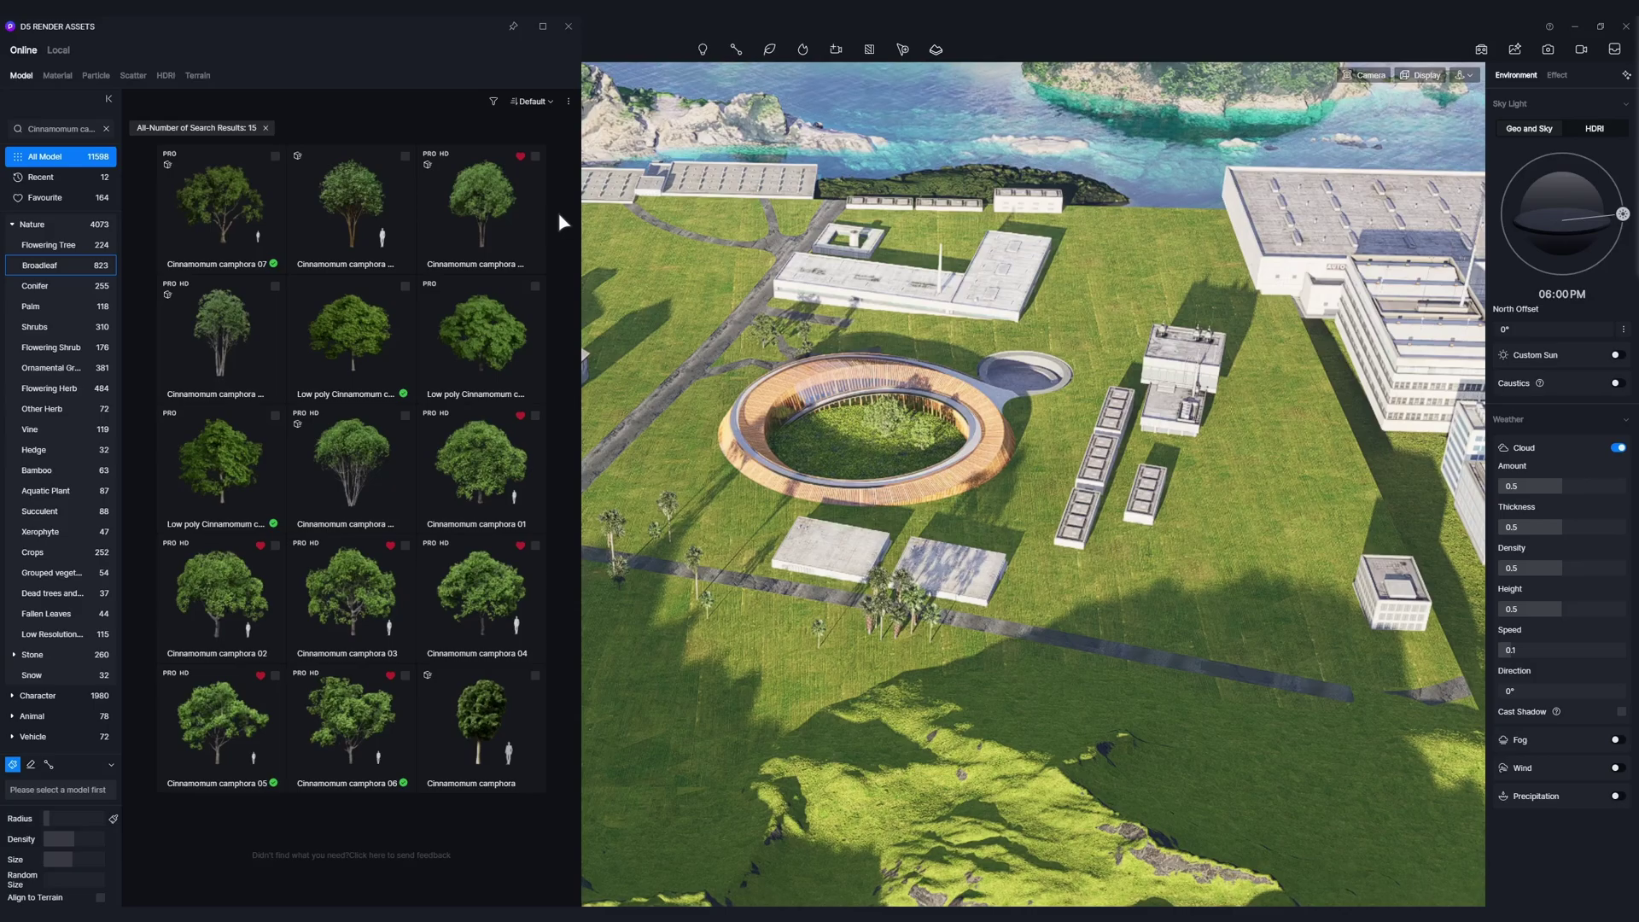
click(507, 613)
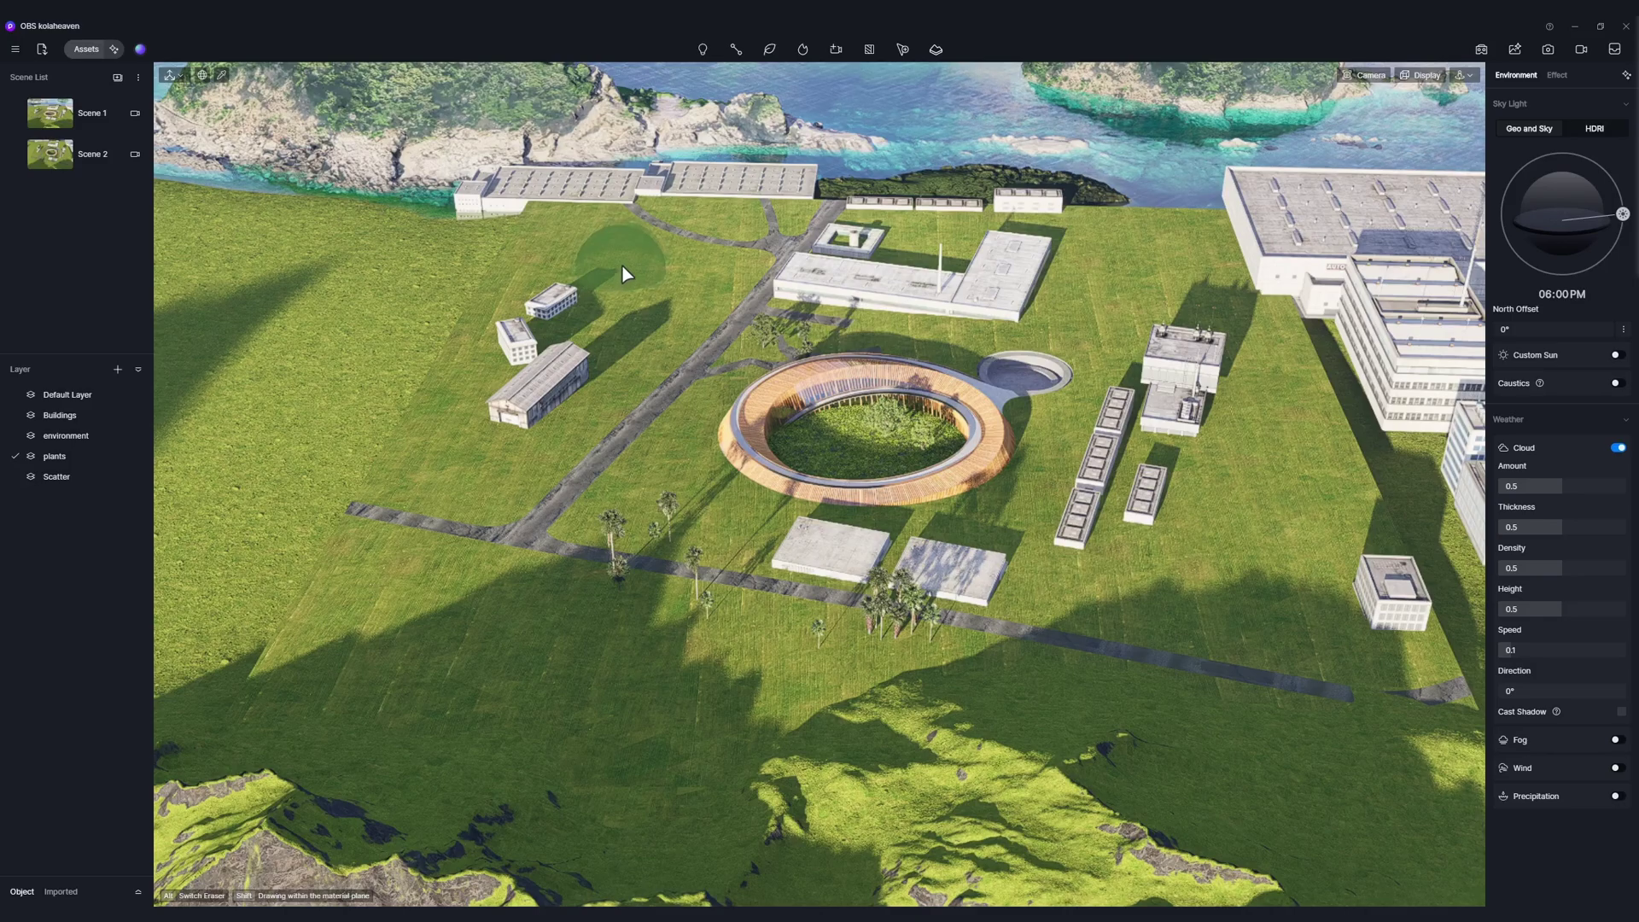
drag(604, 230, 582, 252)
mouse_move(564, 696)
mouse_down()
mouse_move(682, 724)
mouse_move(990, 719)
mouse_move(1301, 376)
mouse_up()
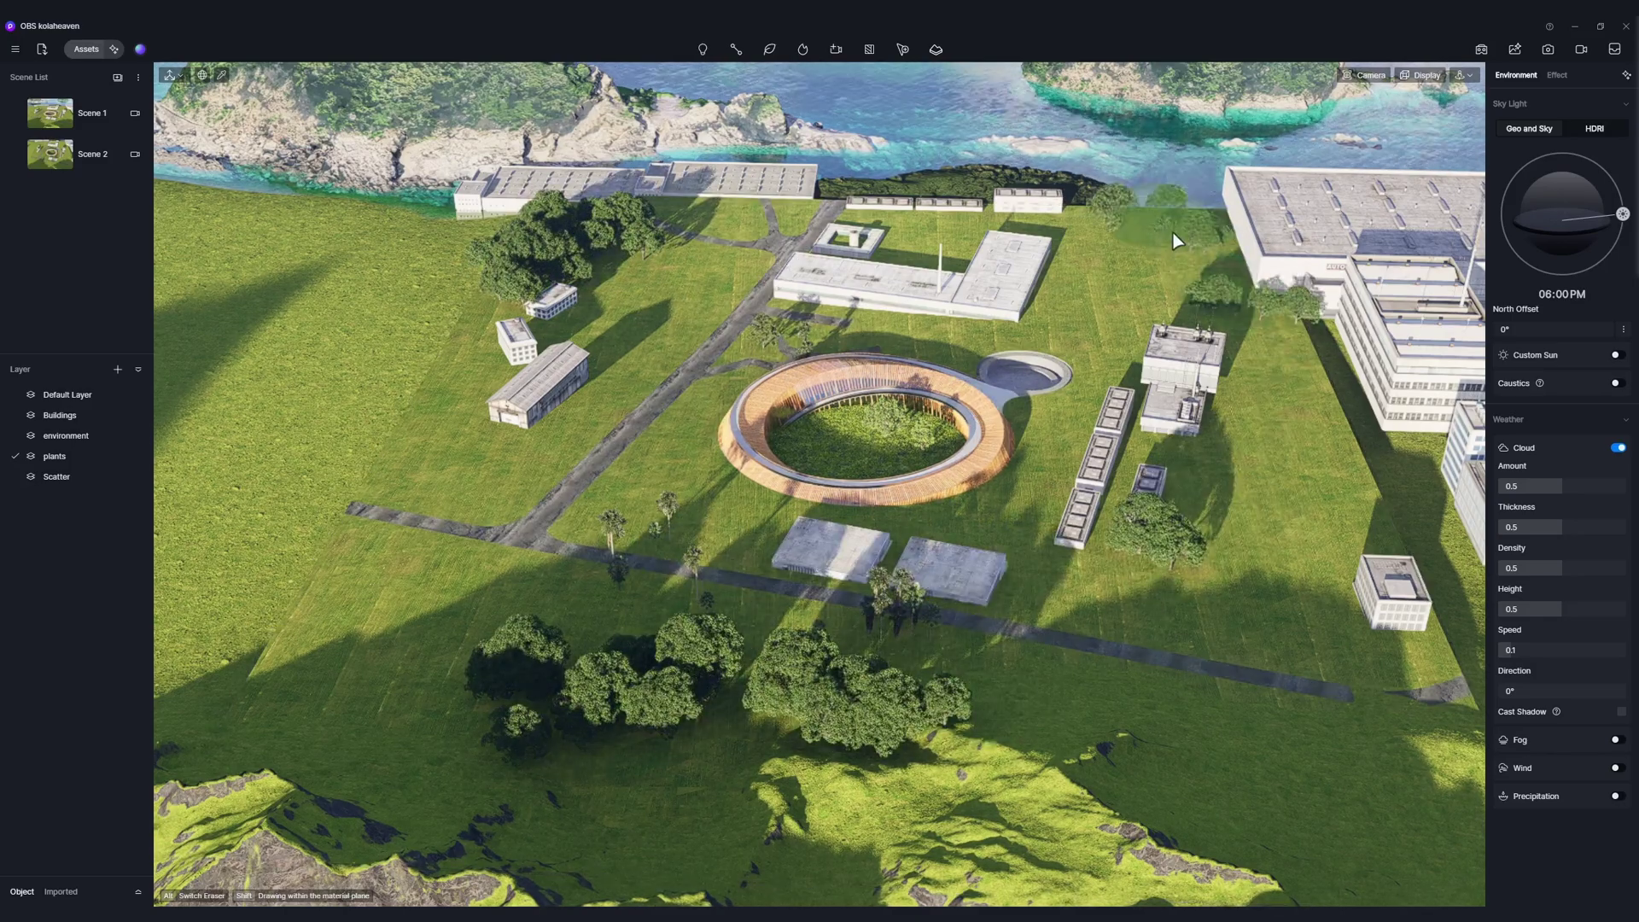
Choose Areca catechu 05 and several other palm models for the plant brush.
click(239, 755)
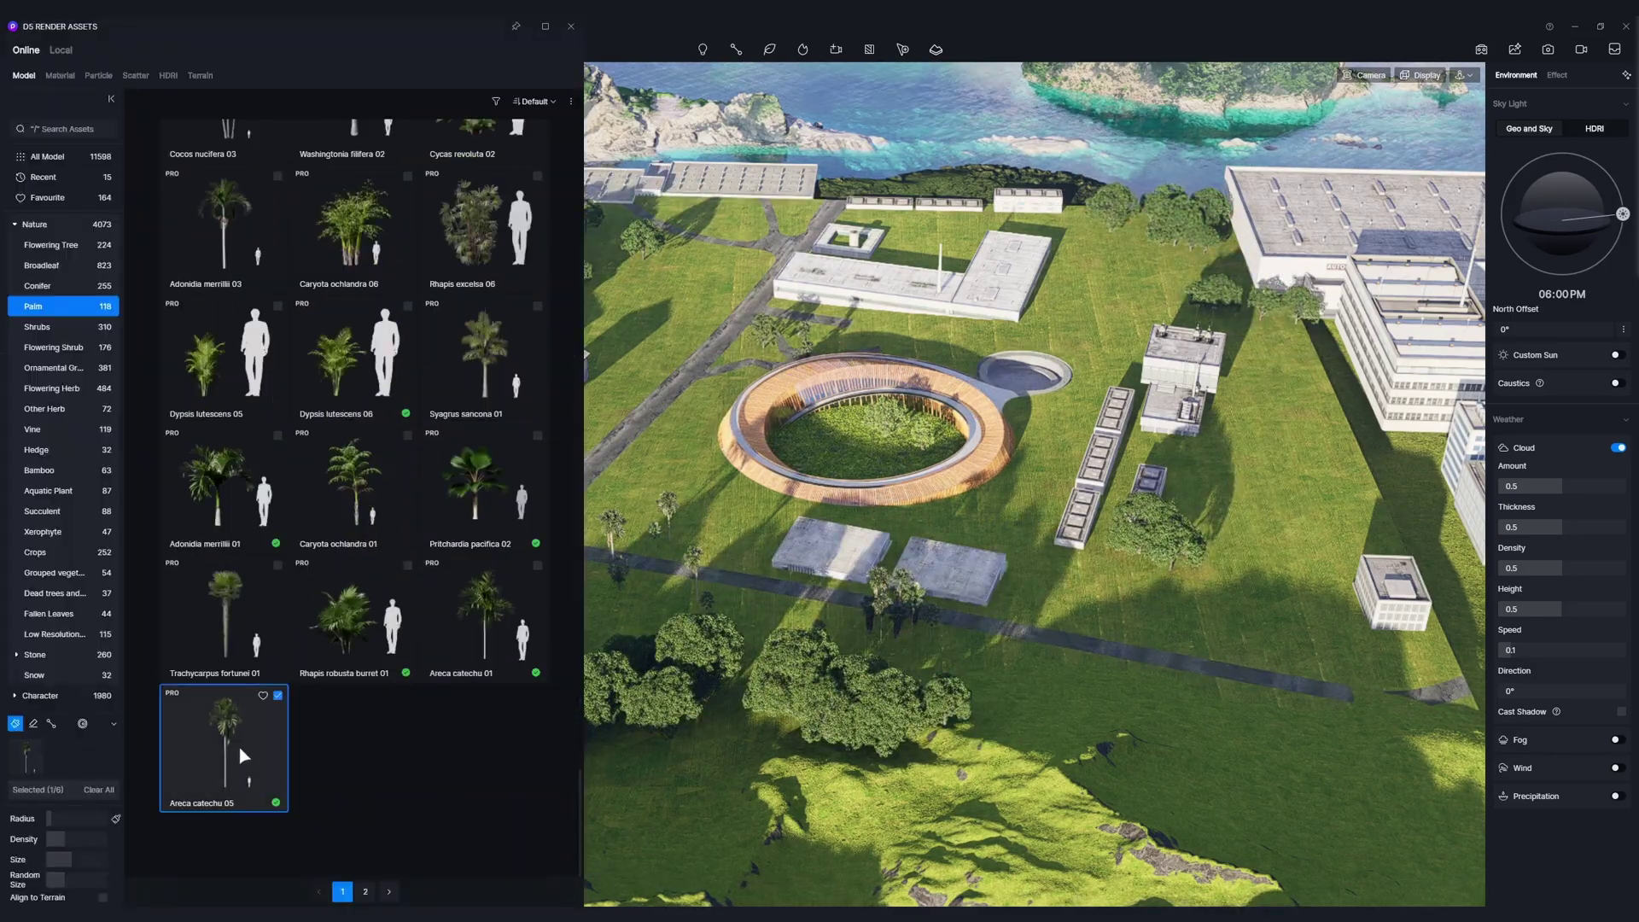
scroll(359, 598, up, 8)
click(521, 418)
scroll(521, 419, up, 6)
click(491, 466)
click(345, 612)
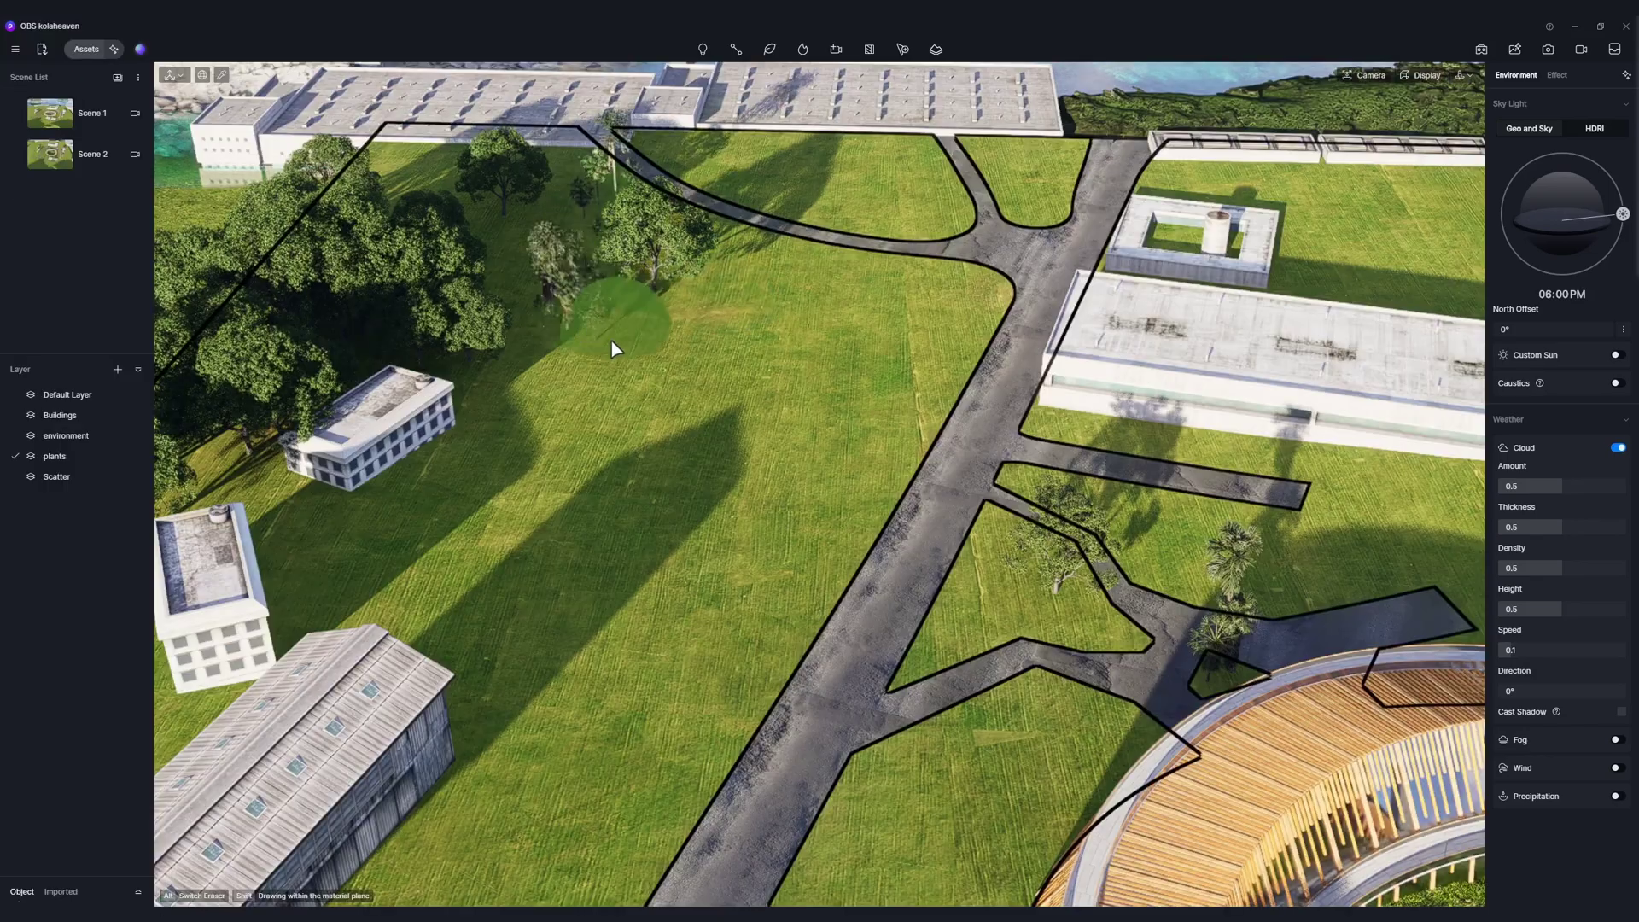
Brush groups of mixed palms along the campus roads, around the small buildings and barn, and between the blocks beside the ring building.
drag(611, 341, 768, 209)
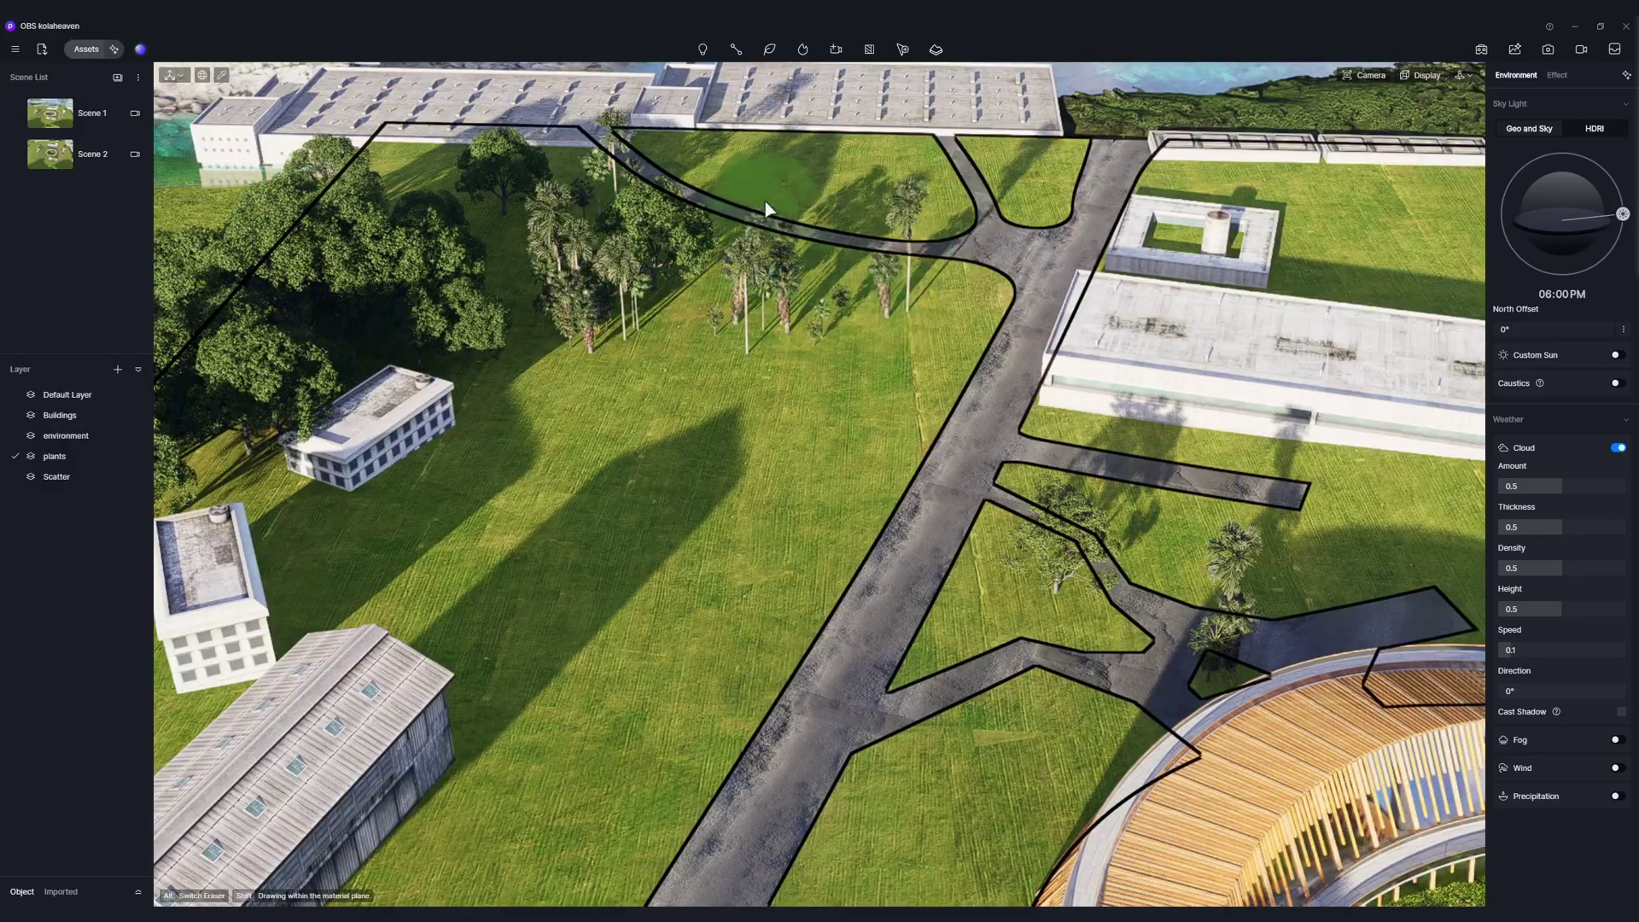
drag(491, 348, 744, 389)
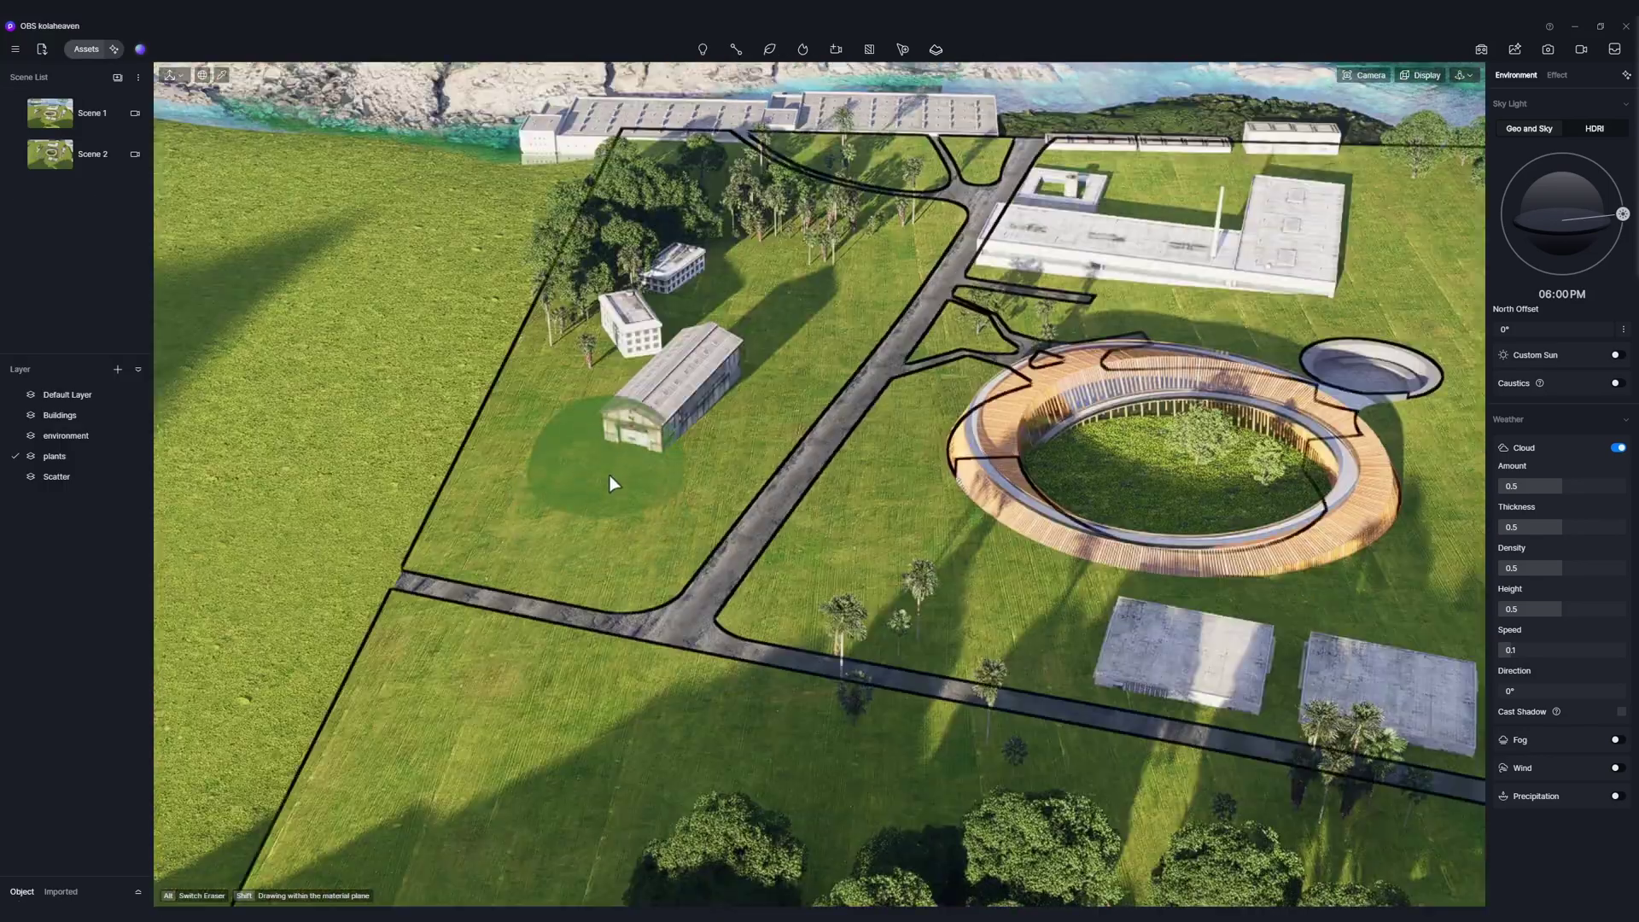
drag(609, 484, 695, 537)
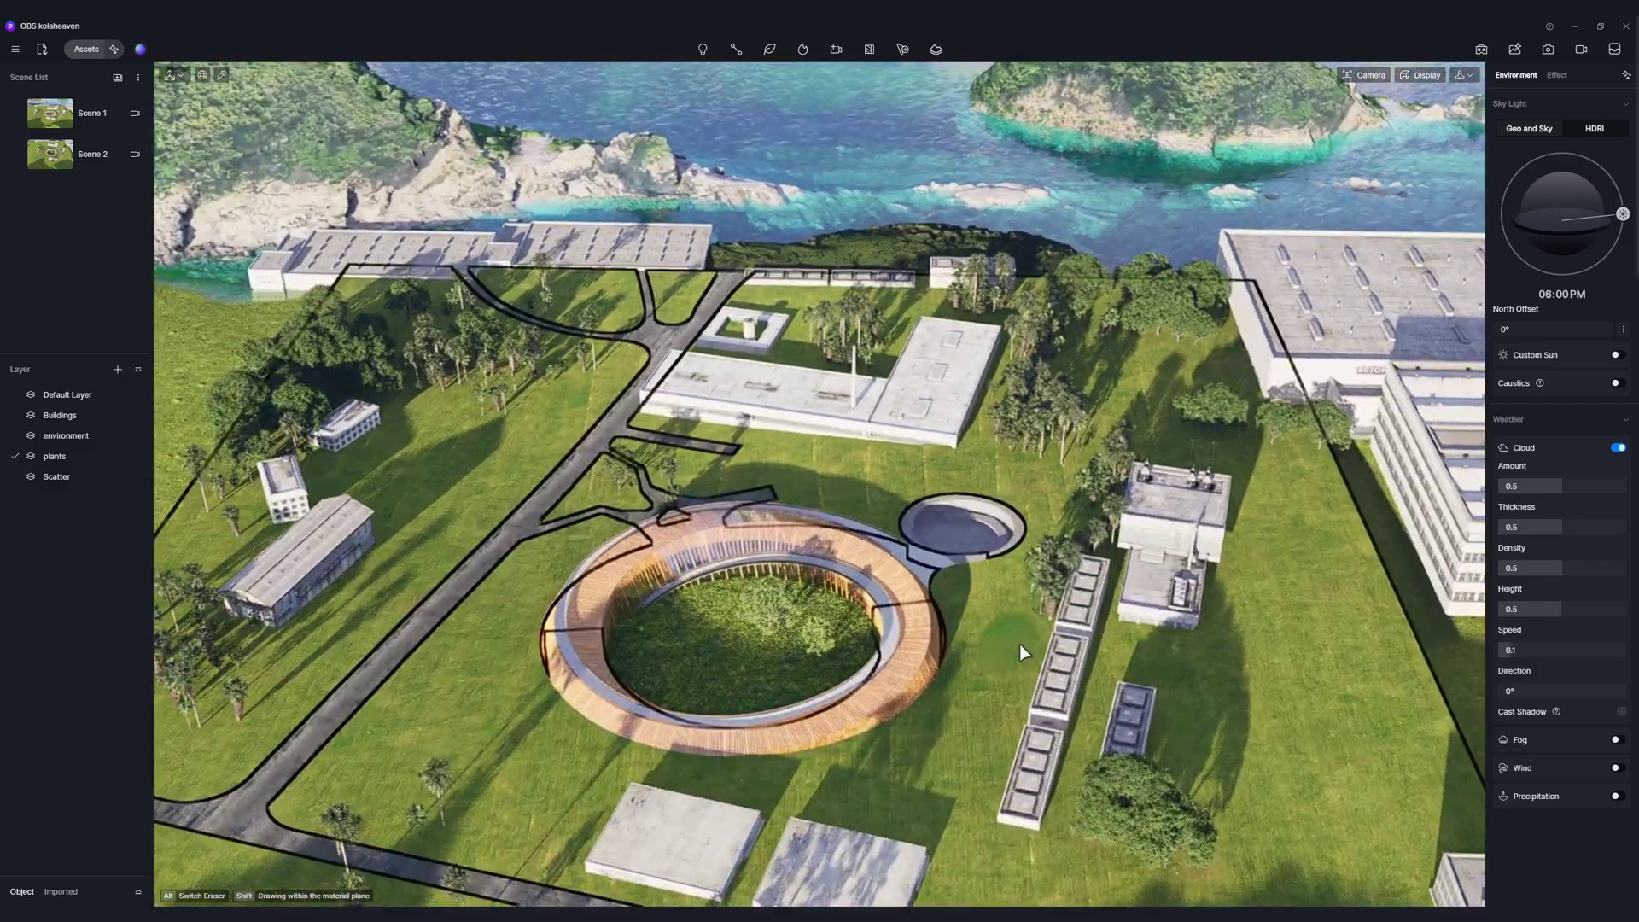
mouse_move(1041, 589)
mouse_down()
mouse_move(1195, 452)
mouse_move(1221, 342)
mouse_move(1220, 479)
mouse_move(1305, 560)
mouse_move(1325, 612)
mouse_move(1293, 760)
mouse_up()
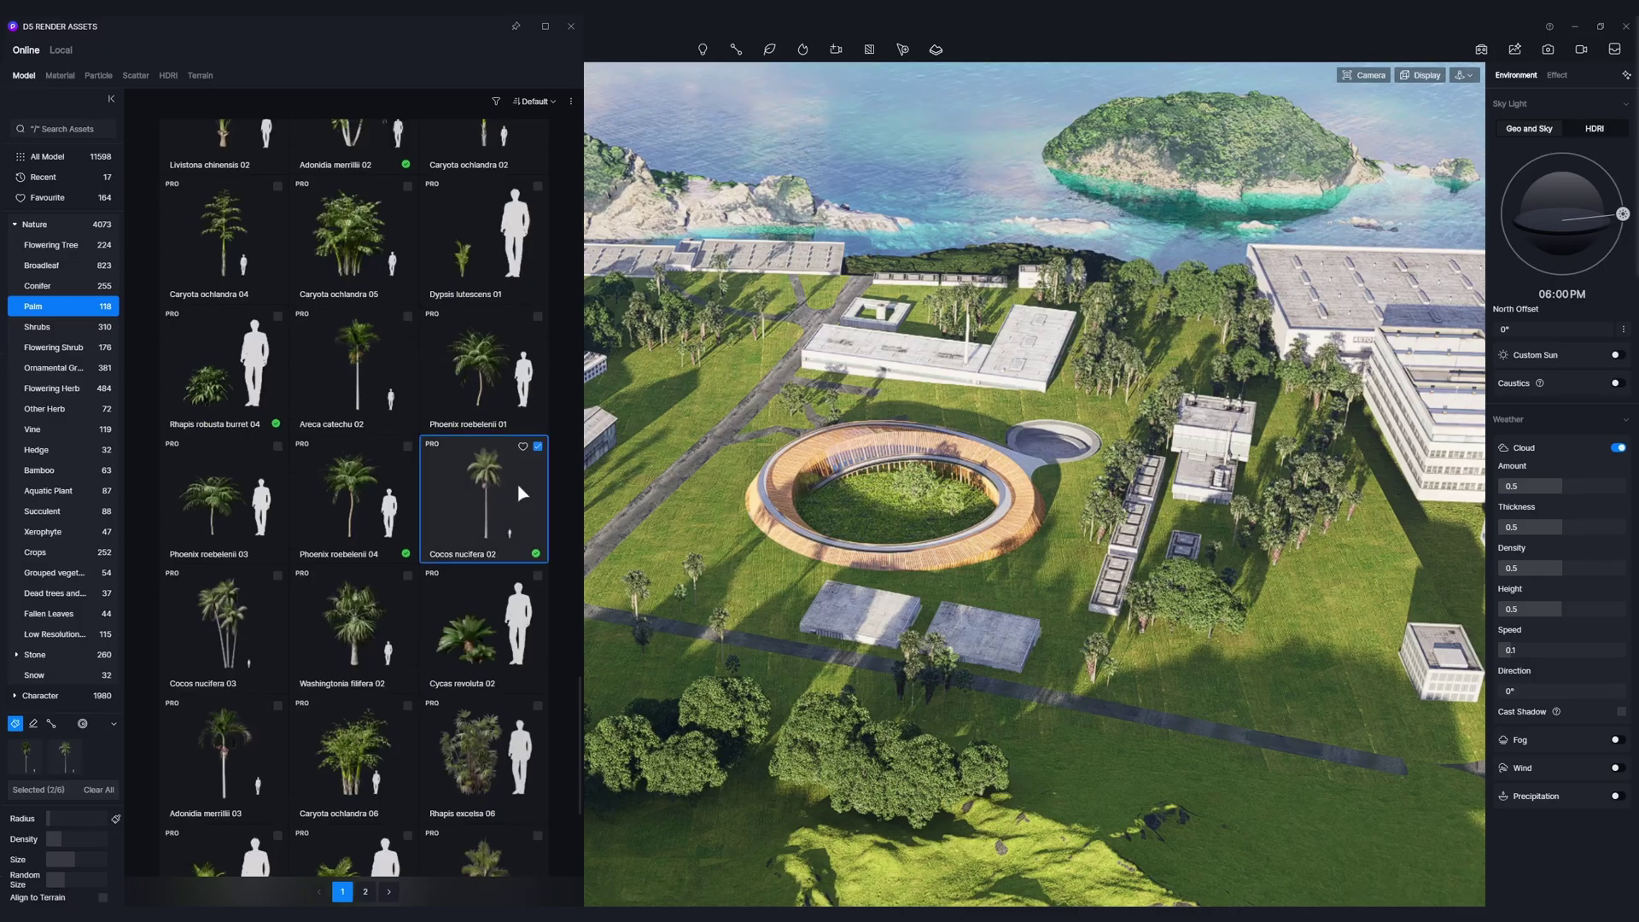
Add Cocos nucifera 02 to the palm brush and paint tall palms around the road junction beyond the barn.
scroll(254, 536, down, 1)
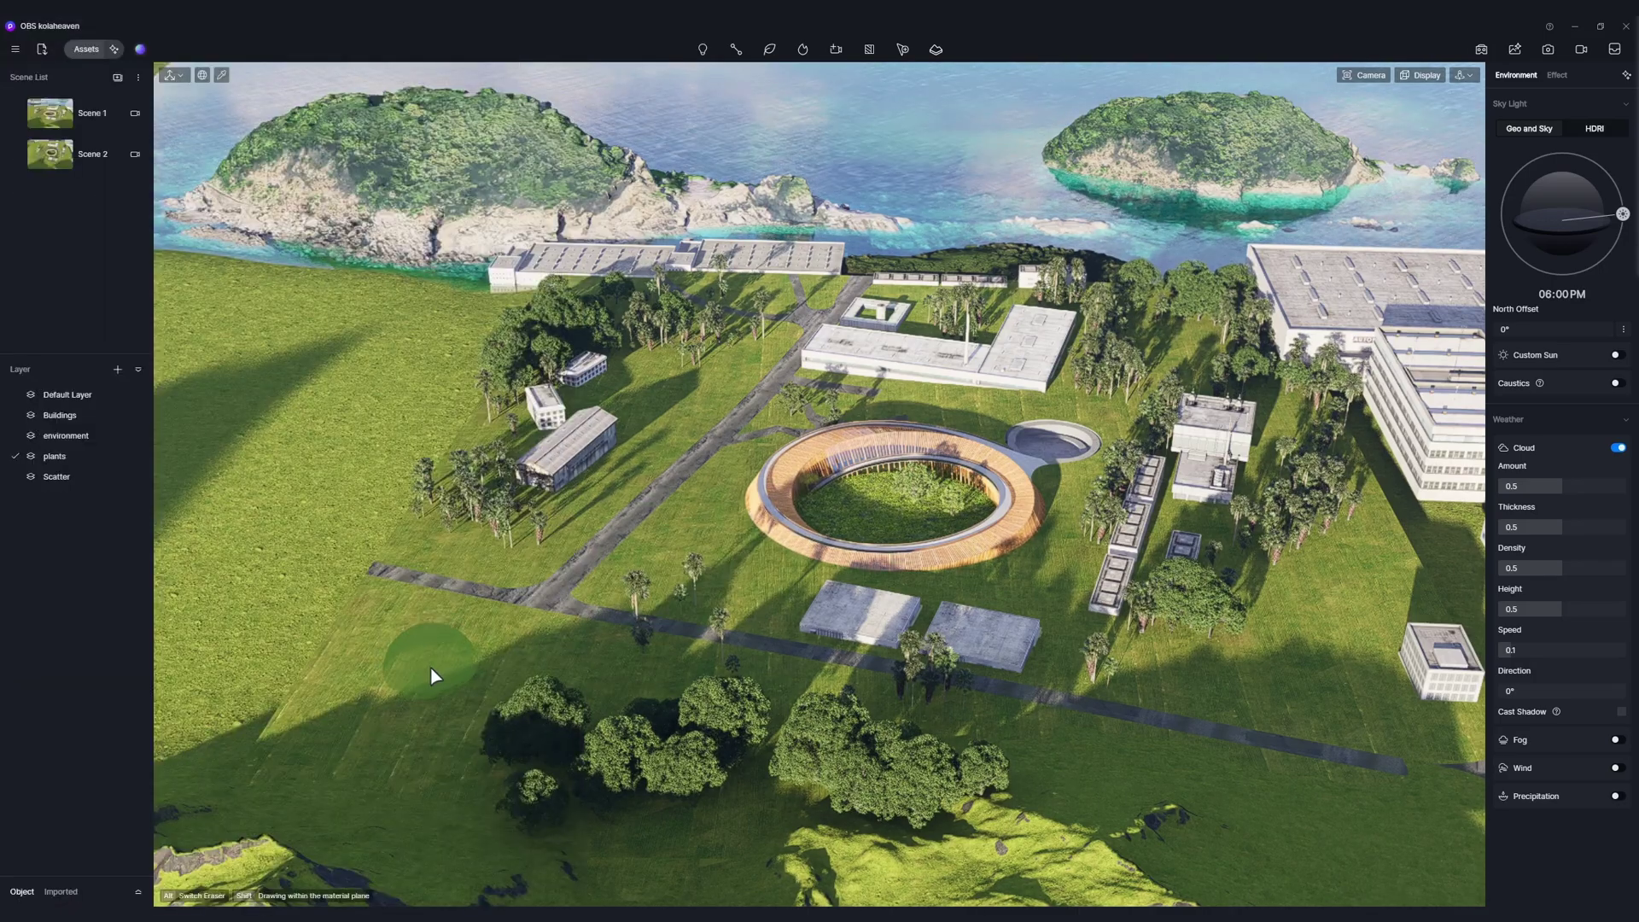
shift+drag(432, 672, 547, 679)
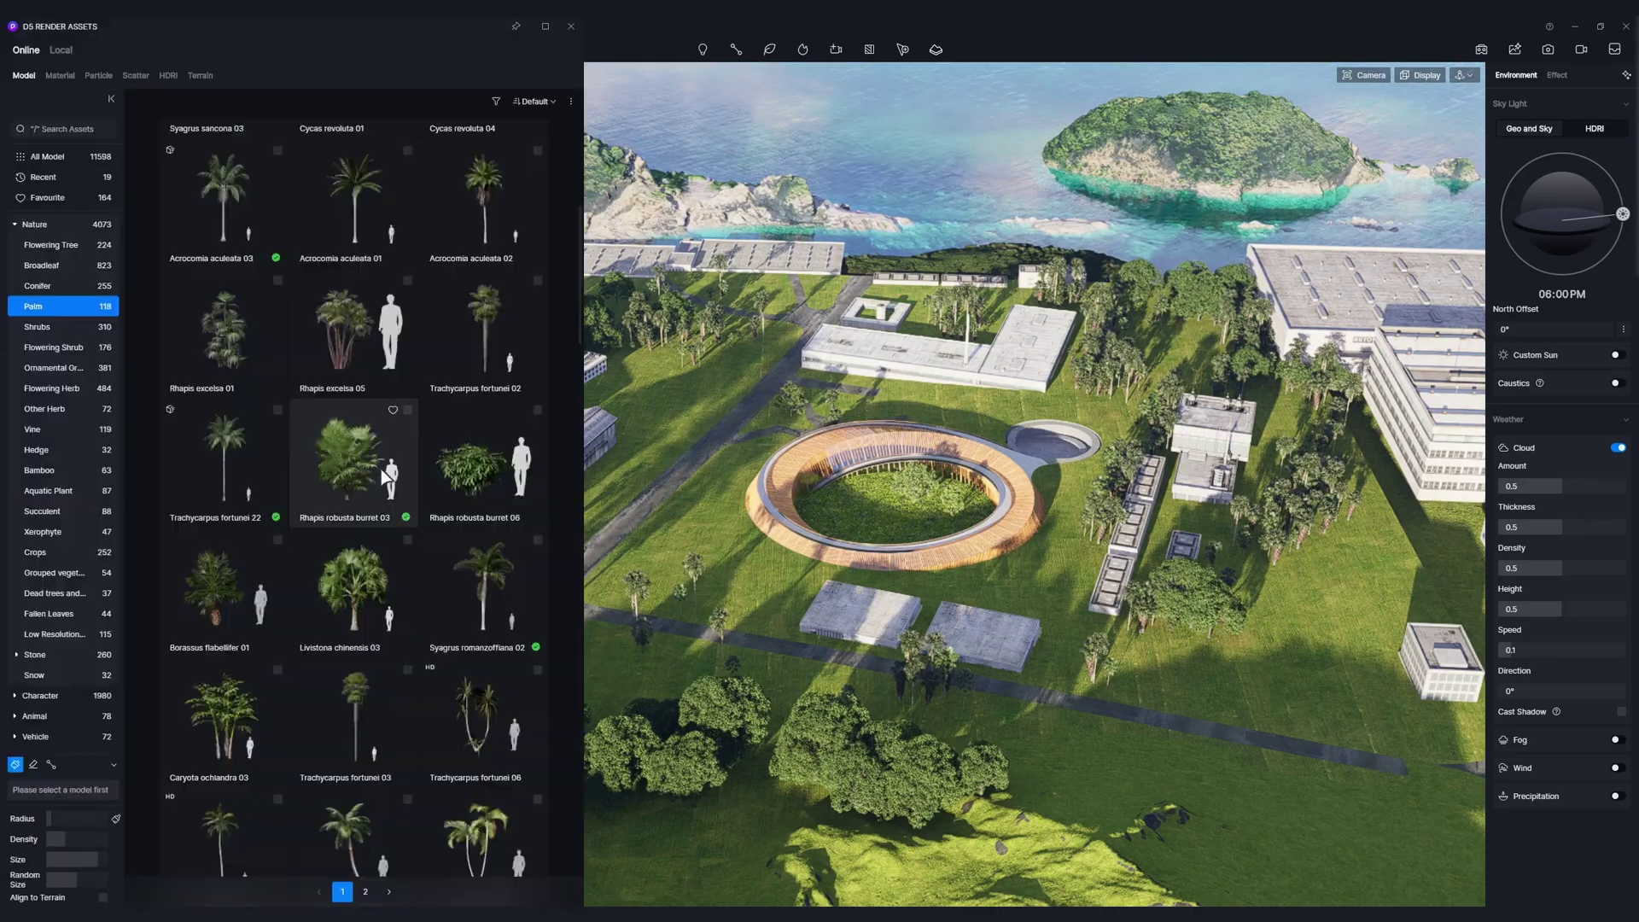
Choose low plants for the brush and paint them over the lawns beside the campus roads, the white buildings and the ring building.
click(254, 585)
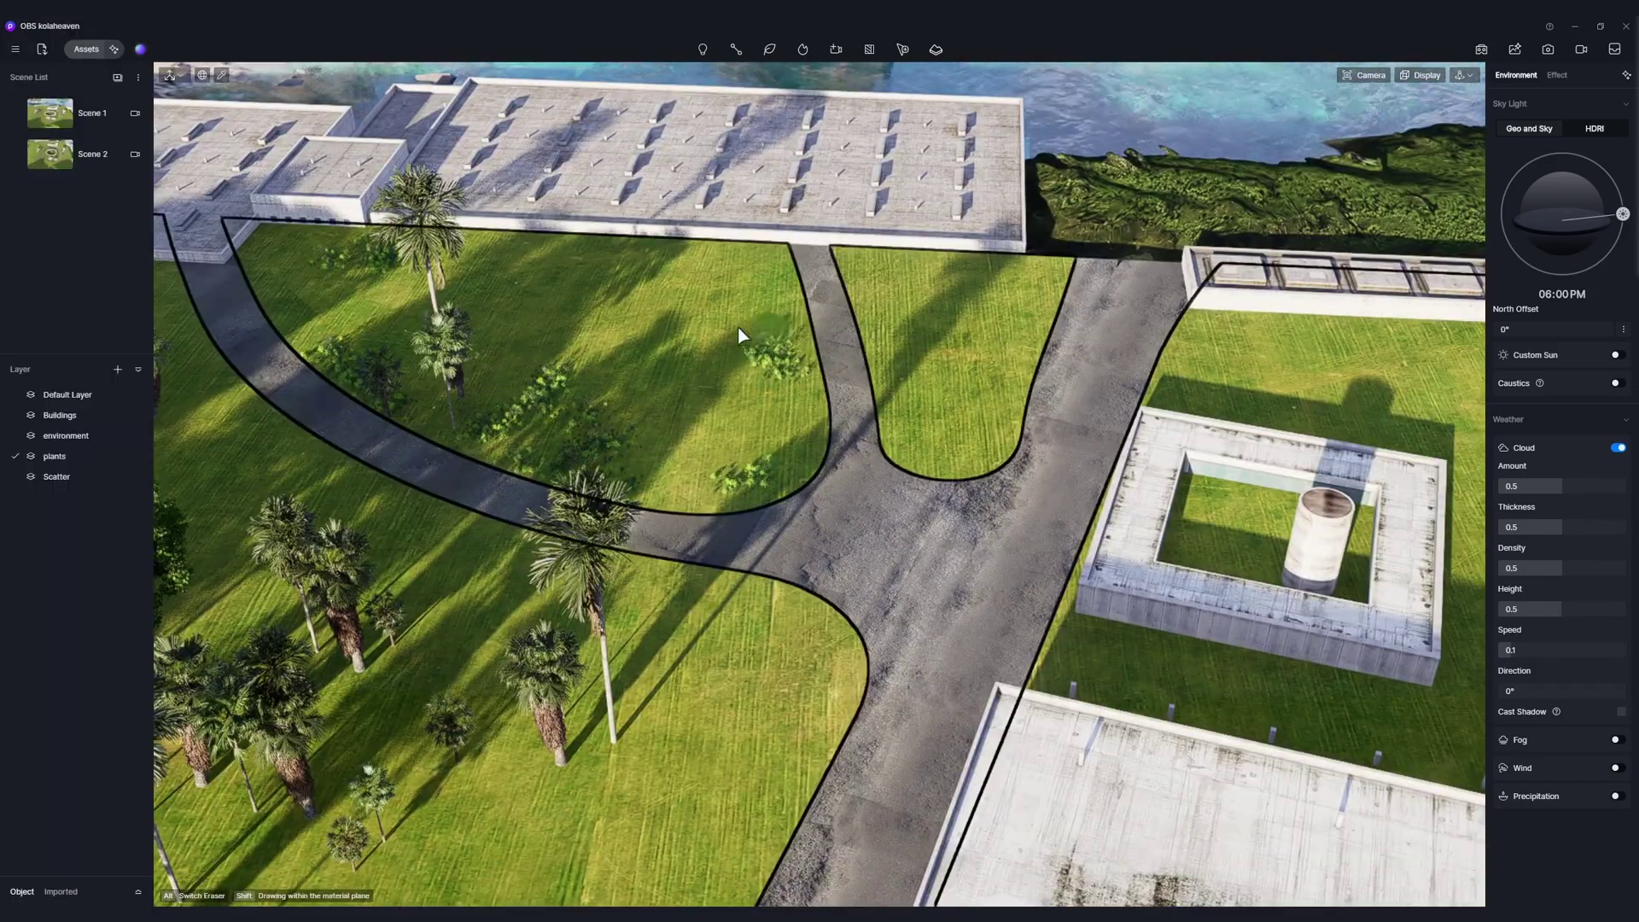
drag(739, 334, 927, 278)
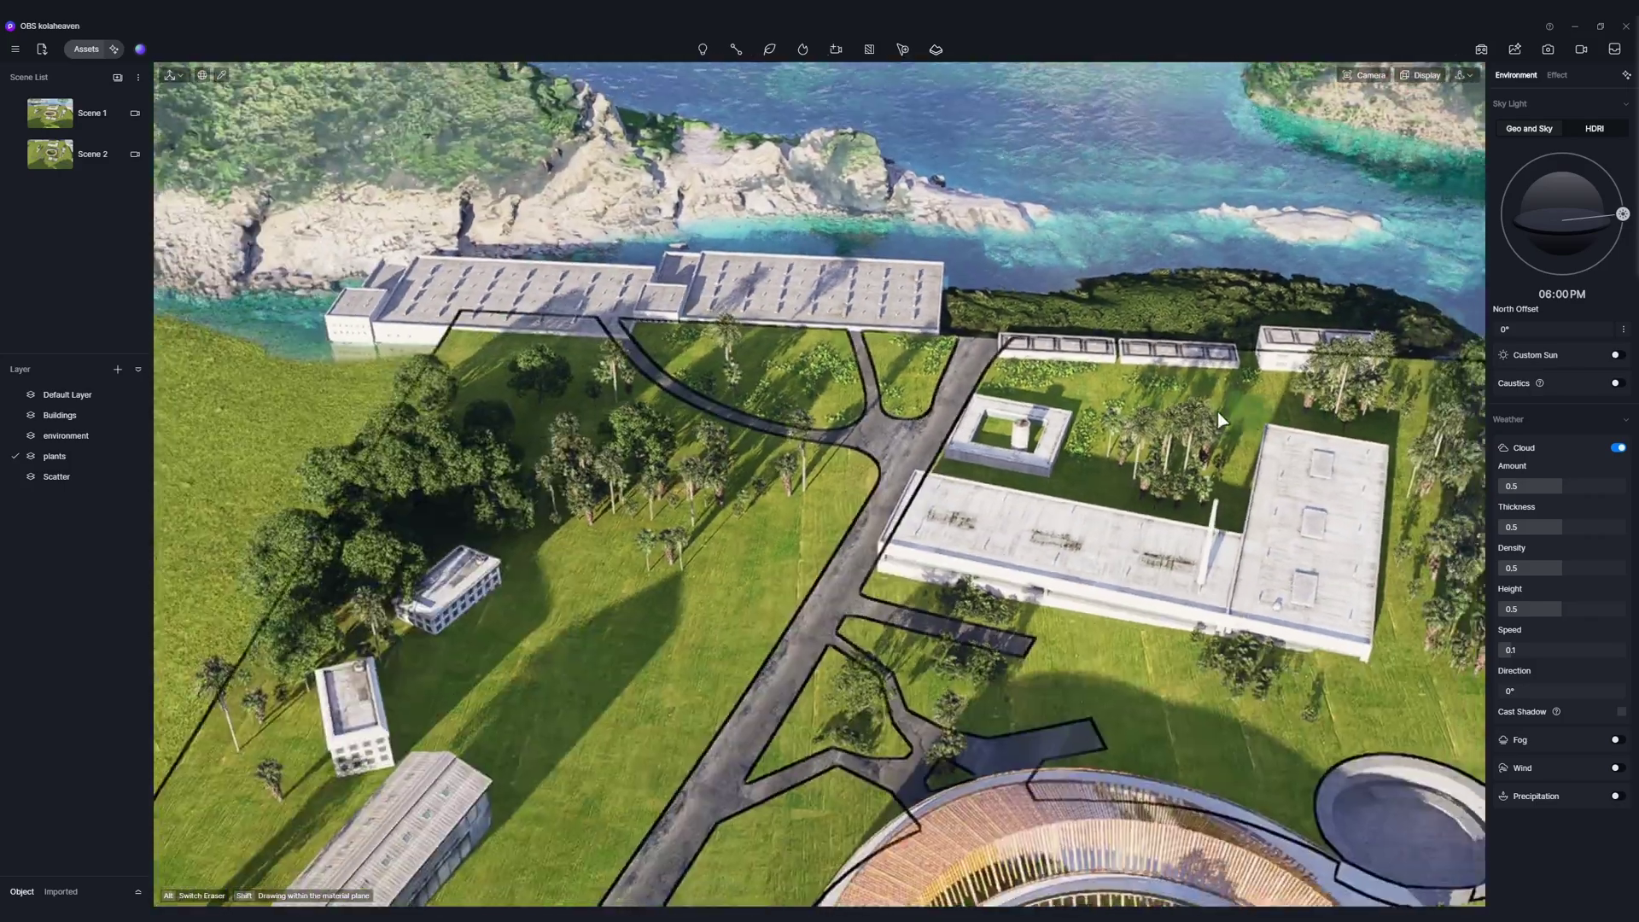
scroll(1215, 412, up, 1)
drag(1355, 417, 1183, 469)
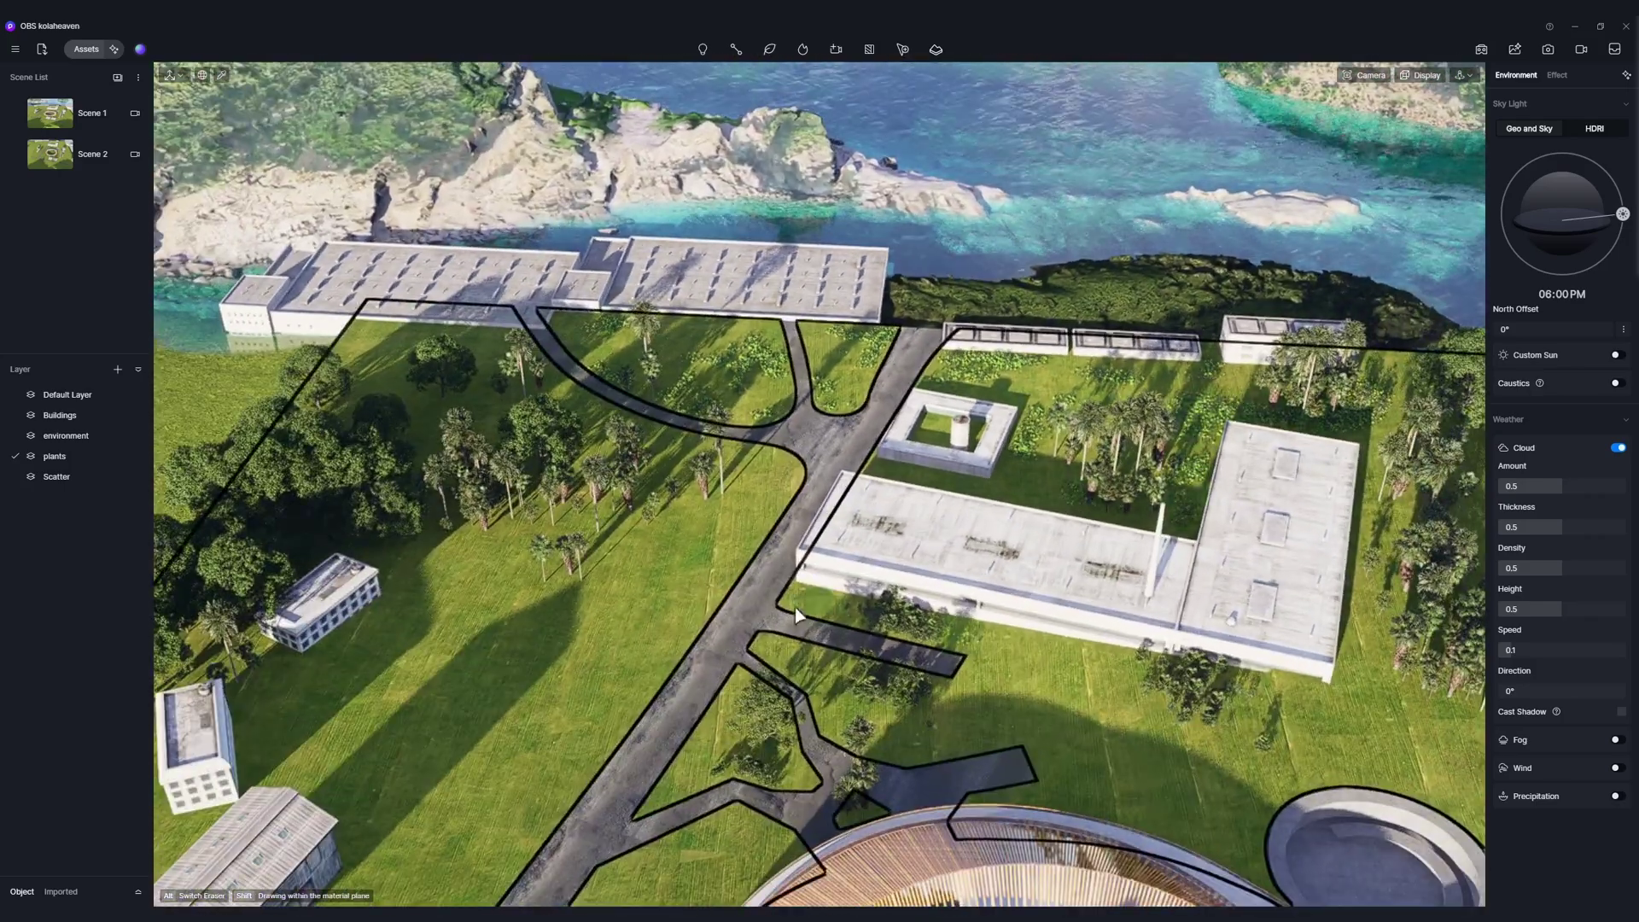
drag(795, 607, 637, 798)
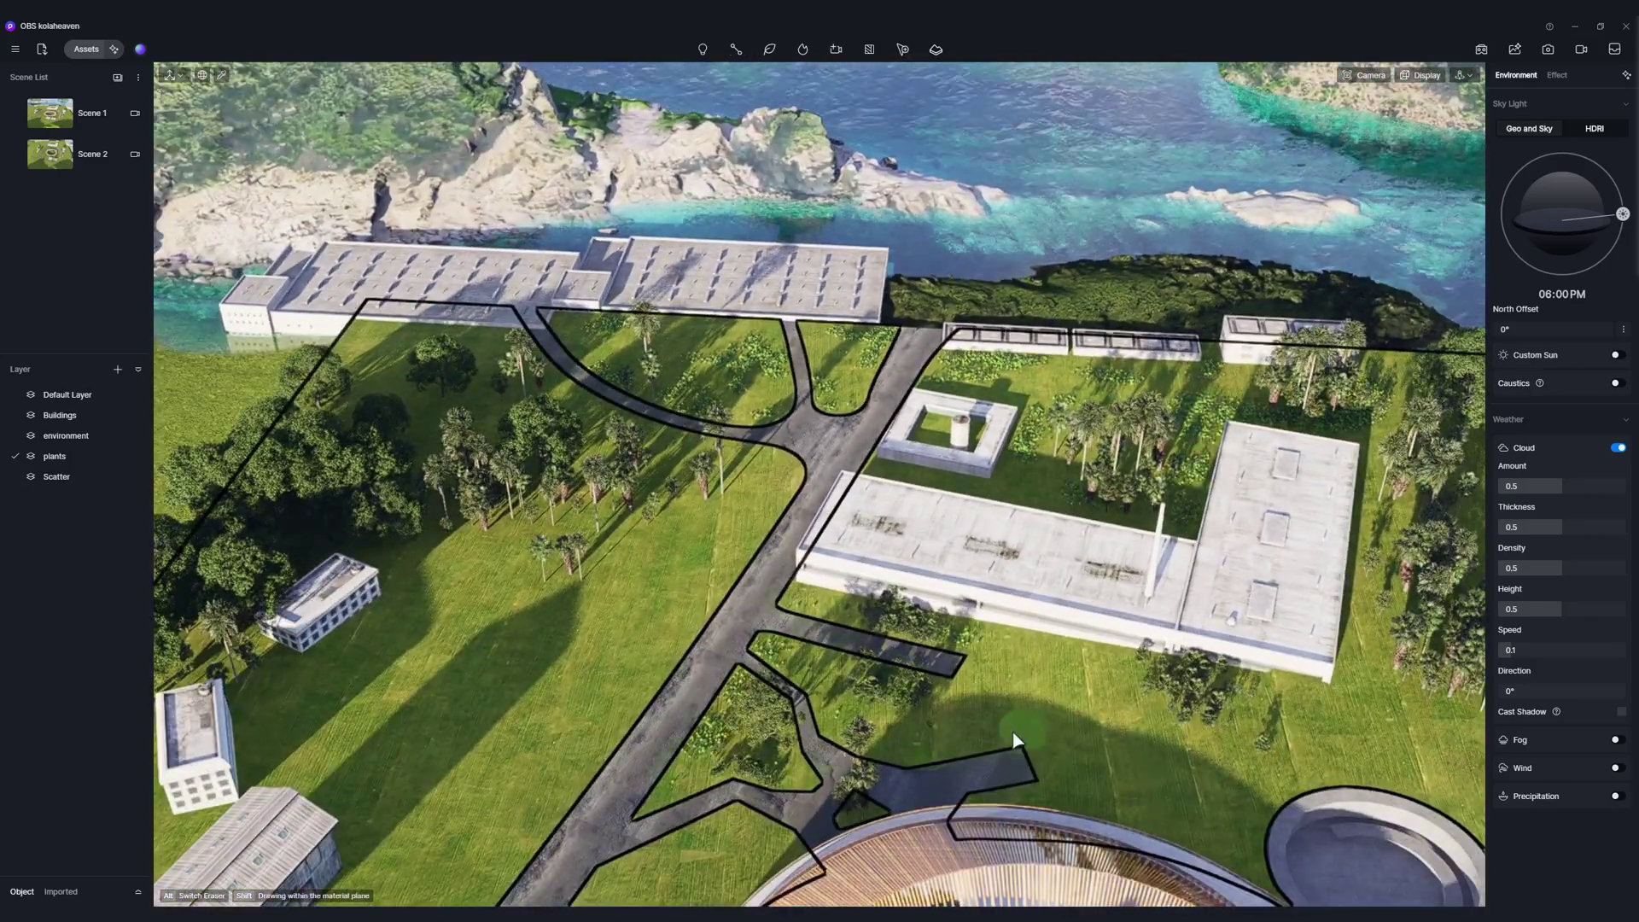
scroll(1340, 478, down, 4)
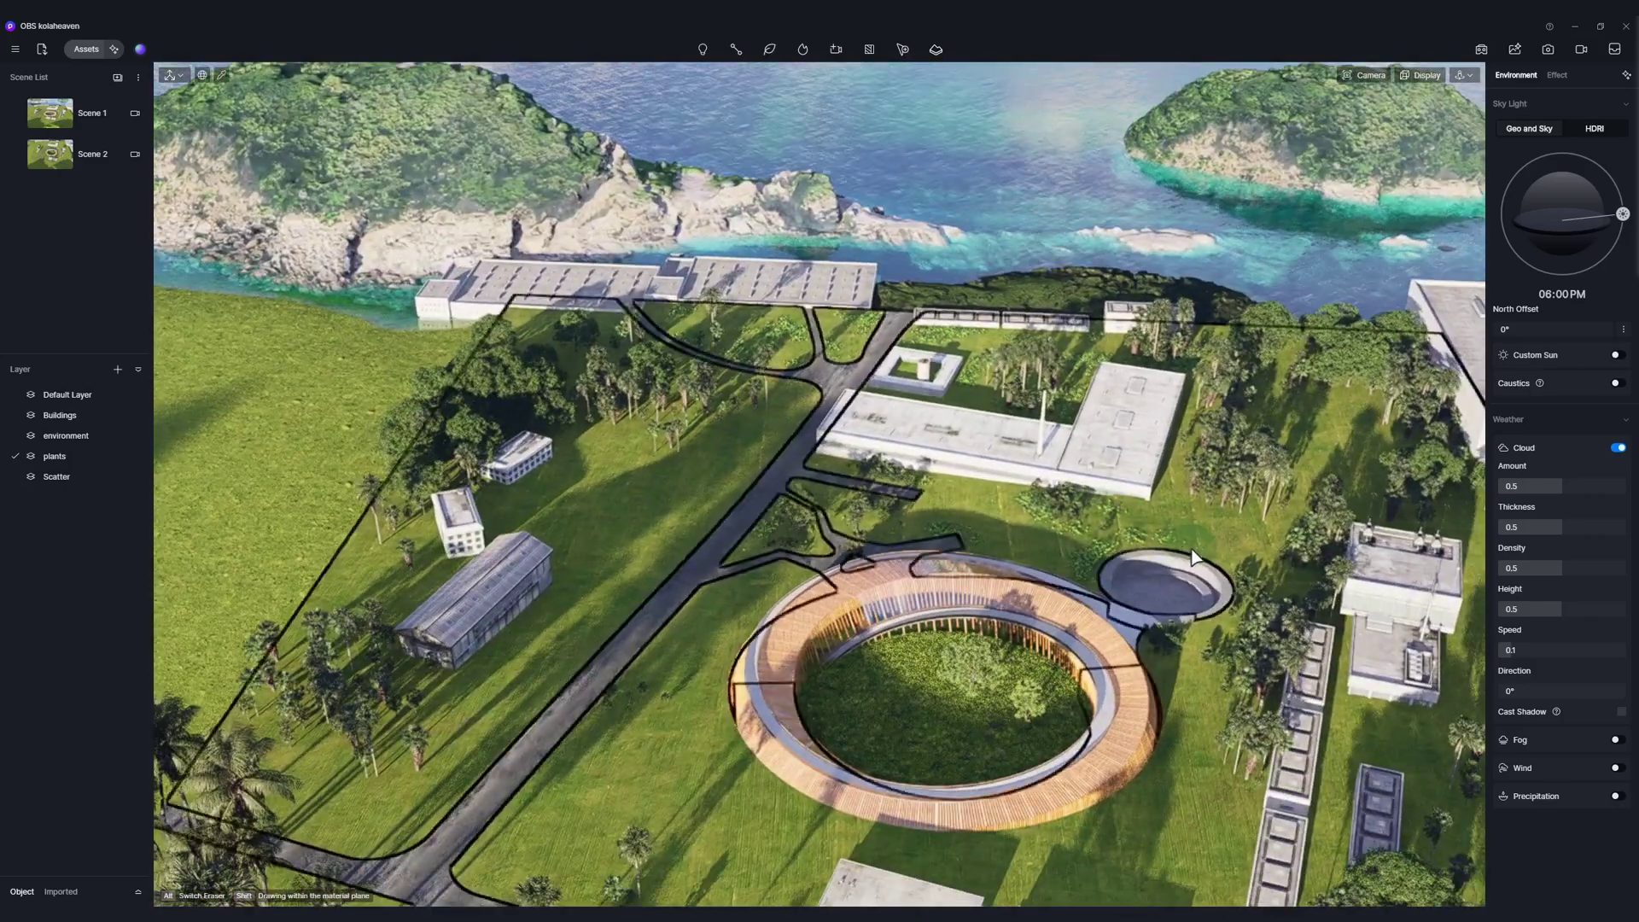
scroll(1191, 760, down, 3)
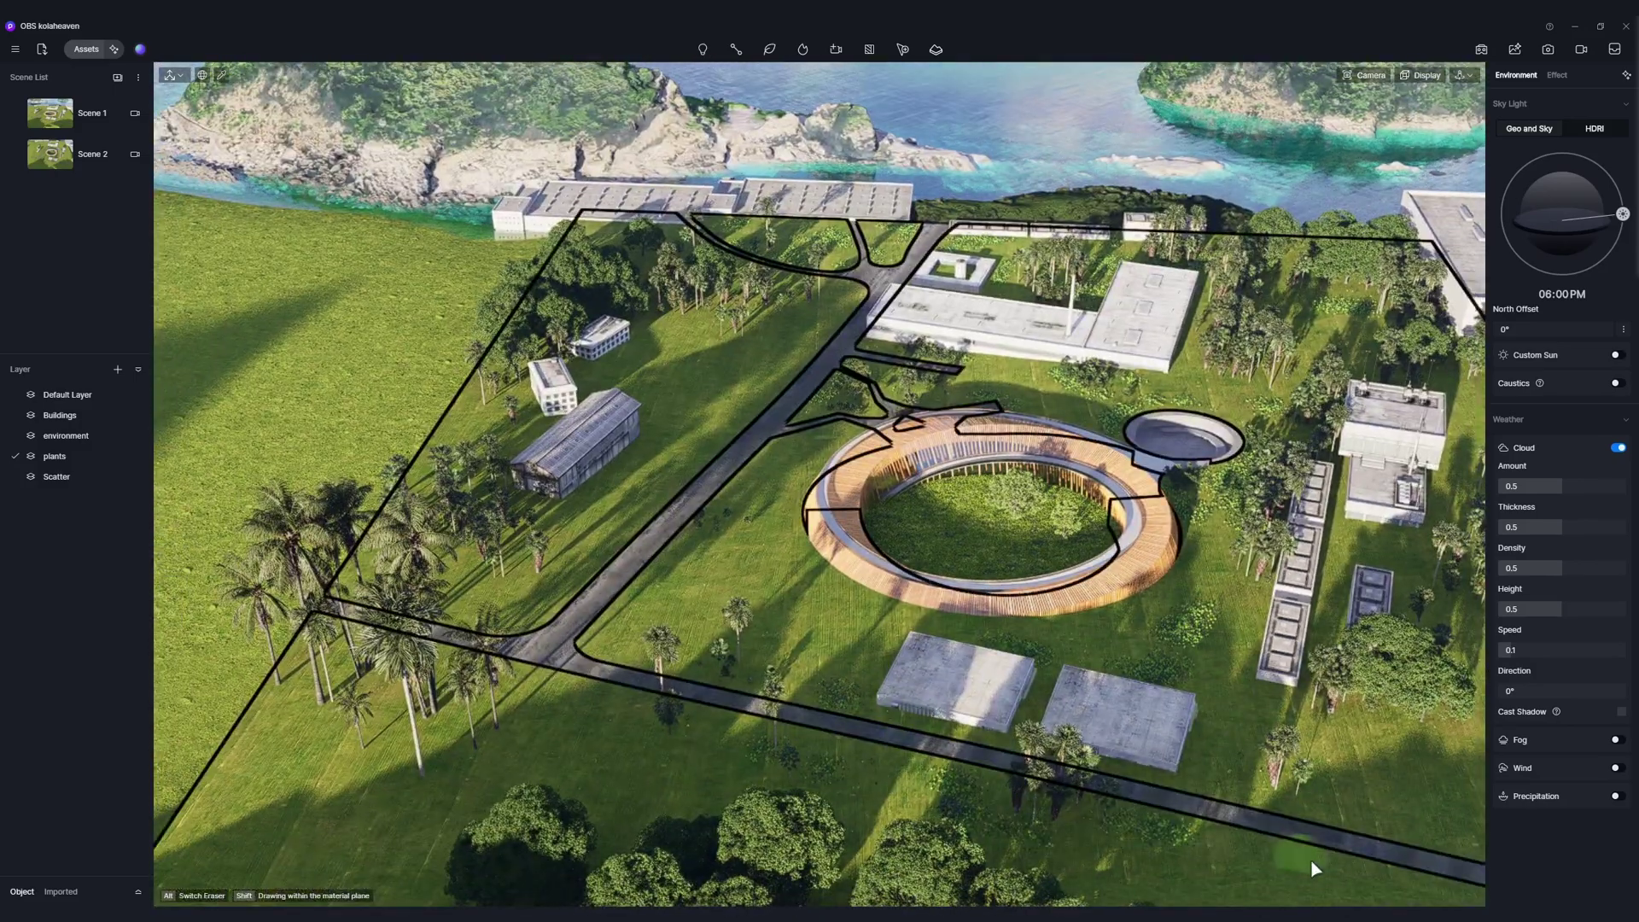
scroll(676, 580, up, 3)
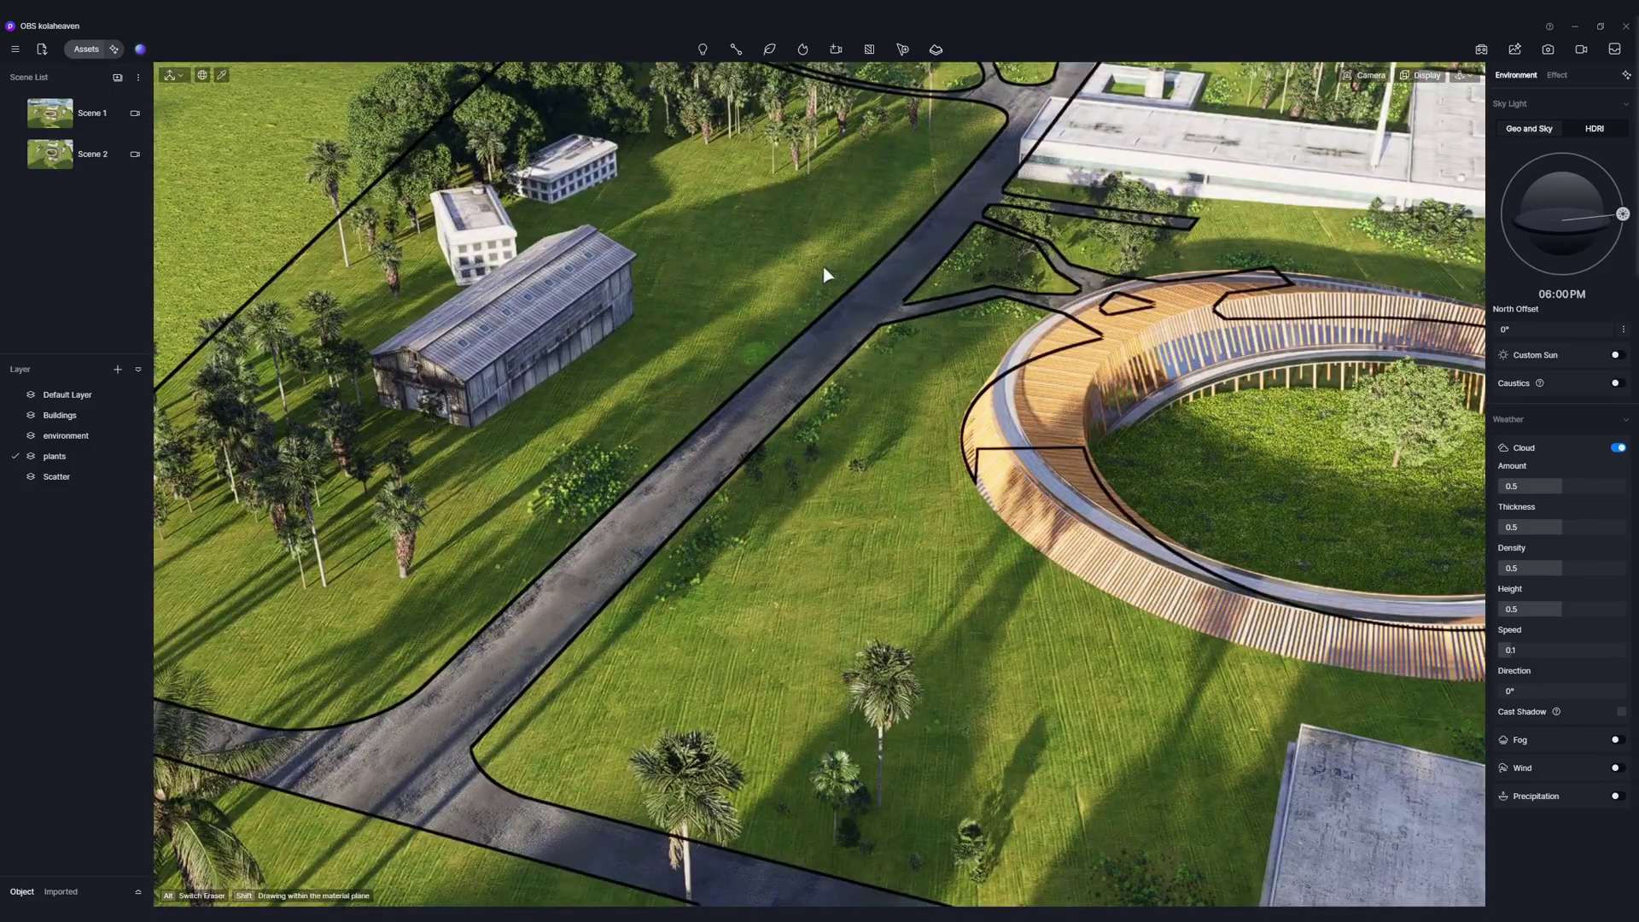
scroll(418, 582, down, 4)
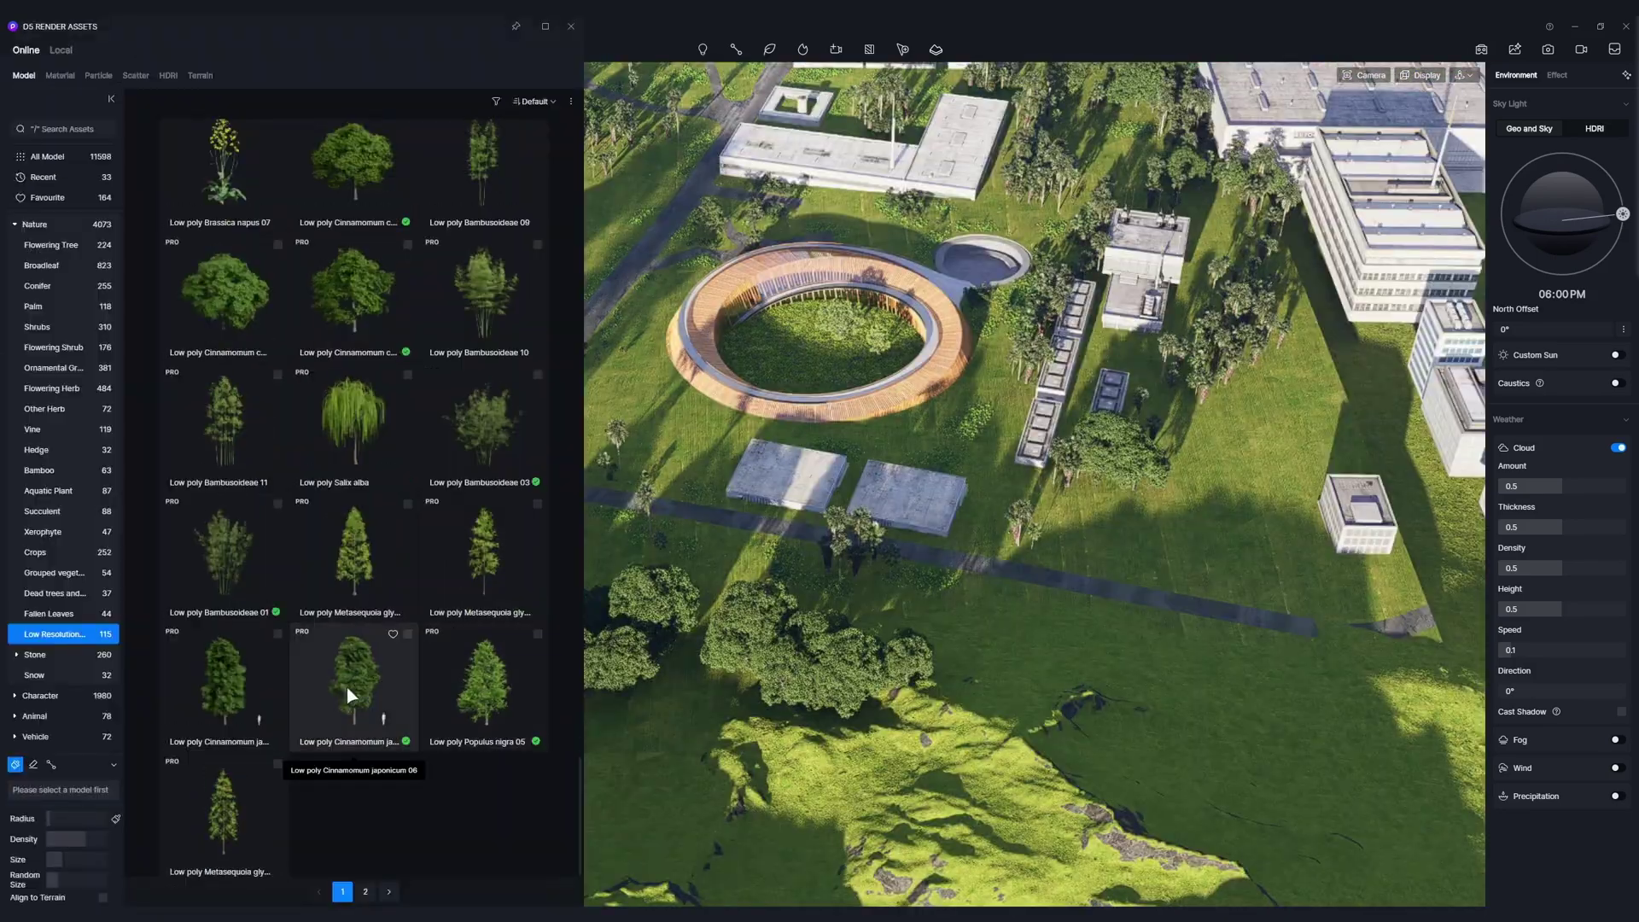
Select Low poly Cinnamomum japonicum 06, Low poly Cinnamomum camphora 03 and more models on the second page of low-resolution plants for the brush.
click(348, 695)
scroll(357, 688, up, 5)
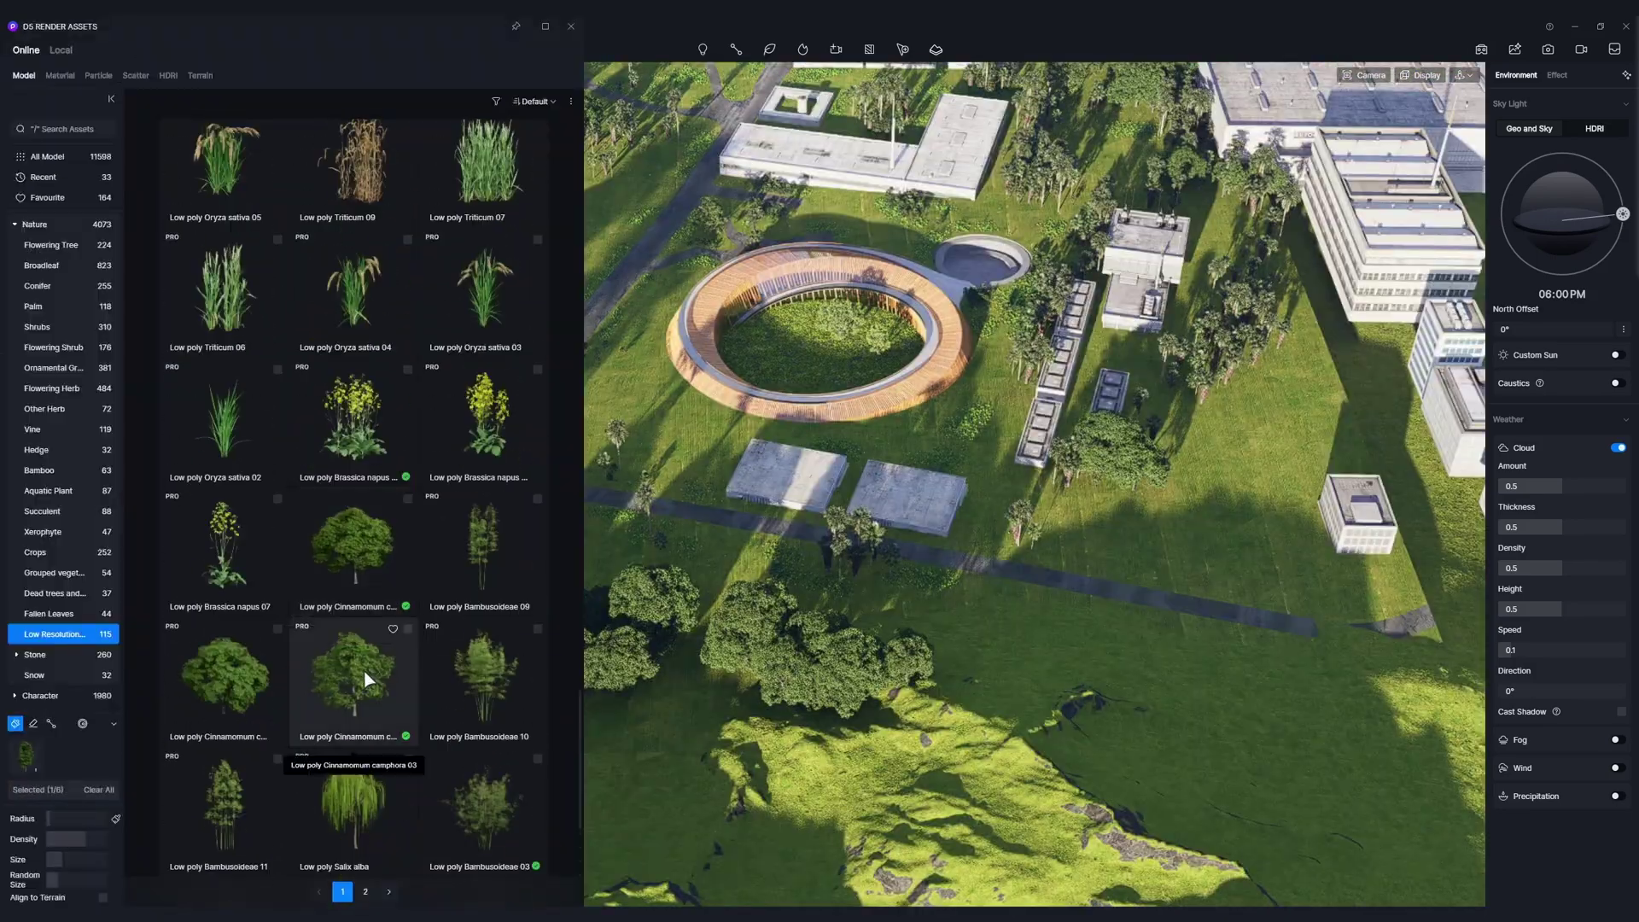
click(367, 680)
click(365, 891)
click(474, 207)
click(355, 201)
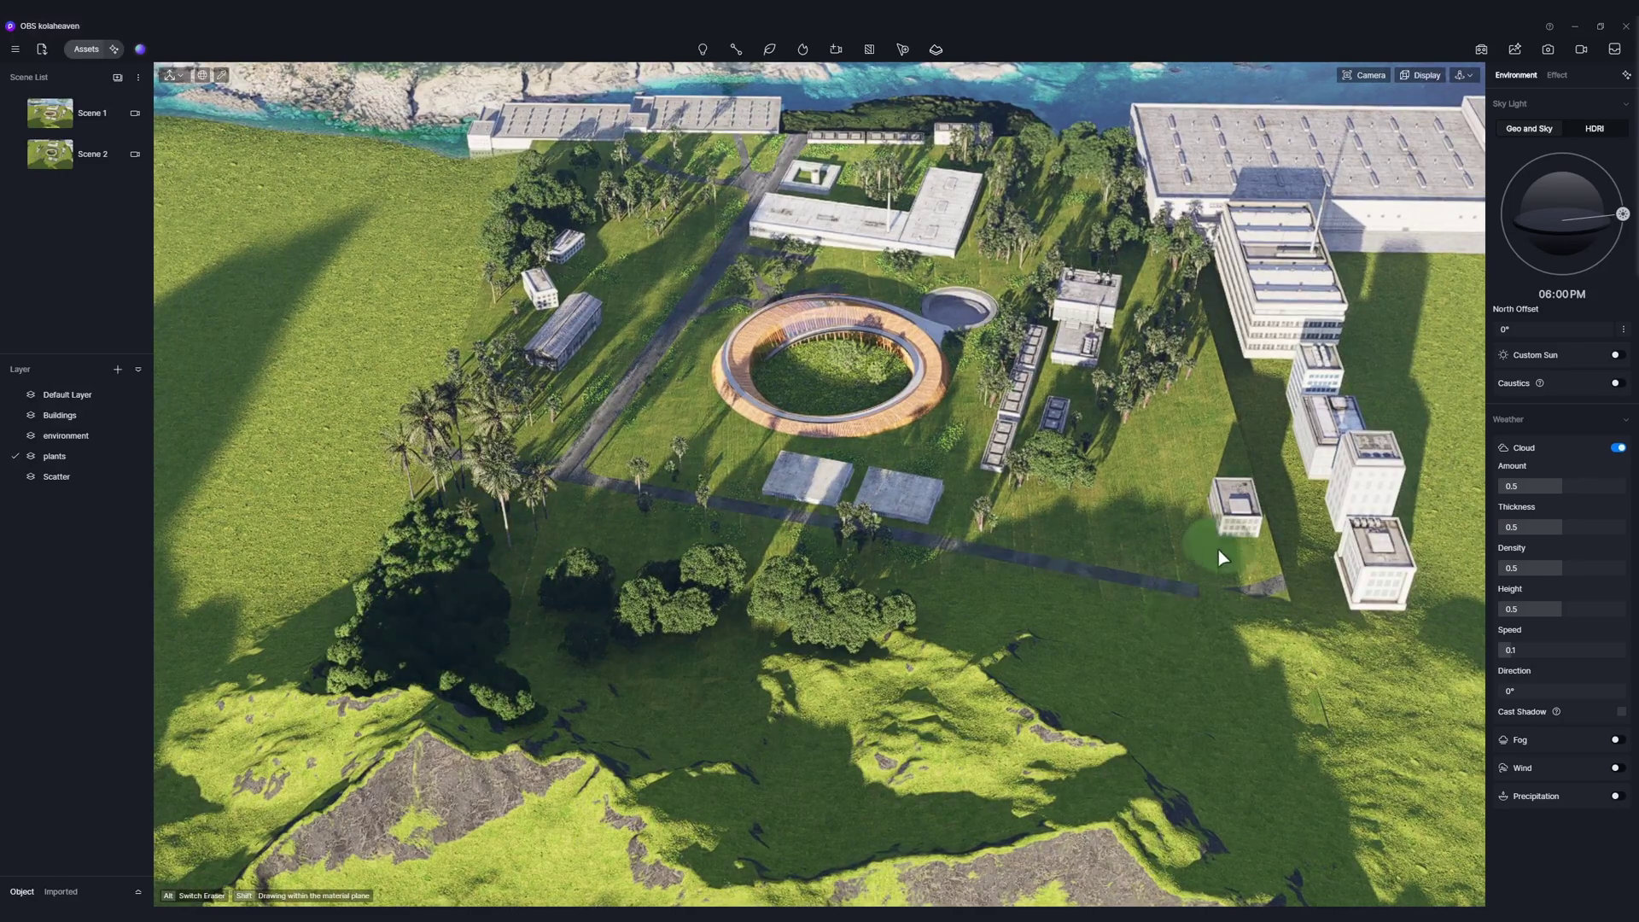
Brush clusters of low-poly trees beside the small eastern building, along the road's end and over the slope below it.
click(1198, 550)
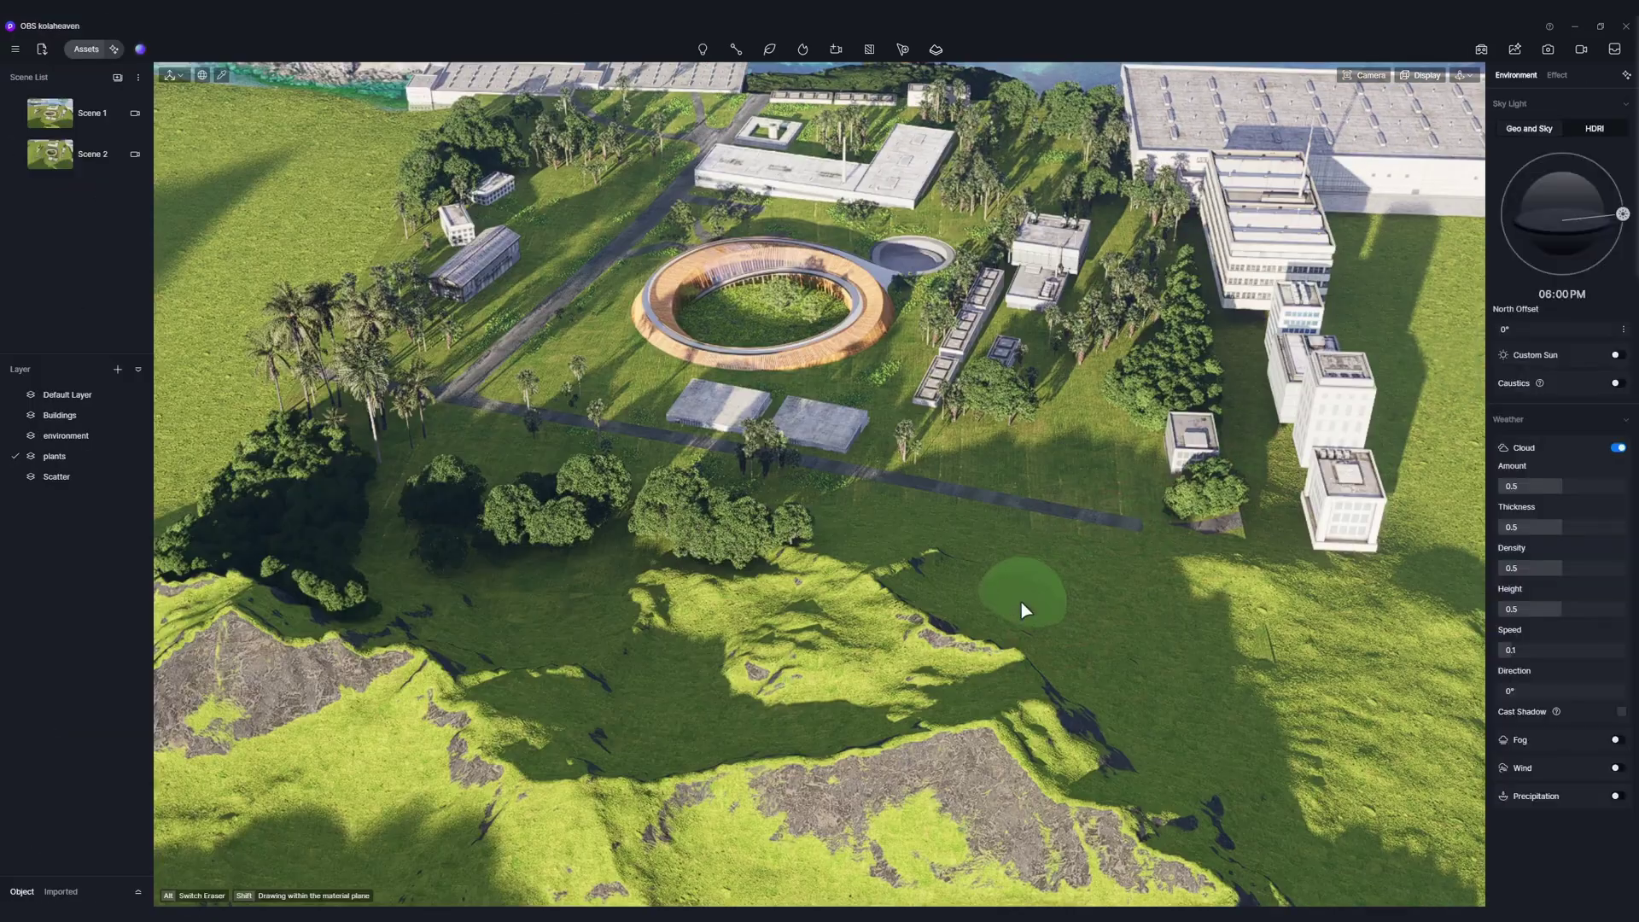
mouse_move(1020, 601)
mouse_down()
mouse_move(1067, 631)
mouse_move(1416, 706)
mouse_move(1103, 580)
mouse_up()
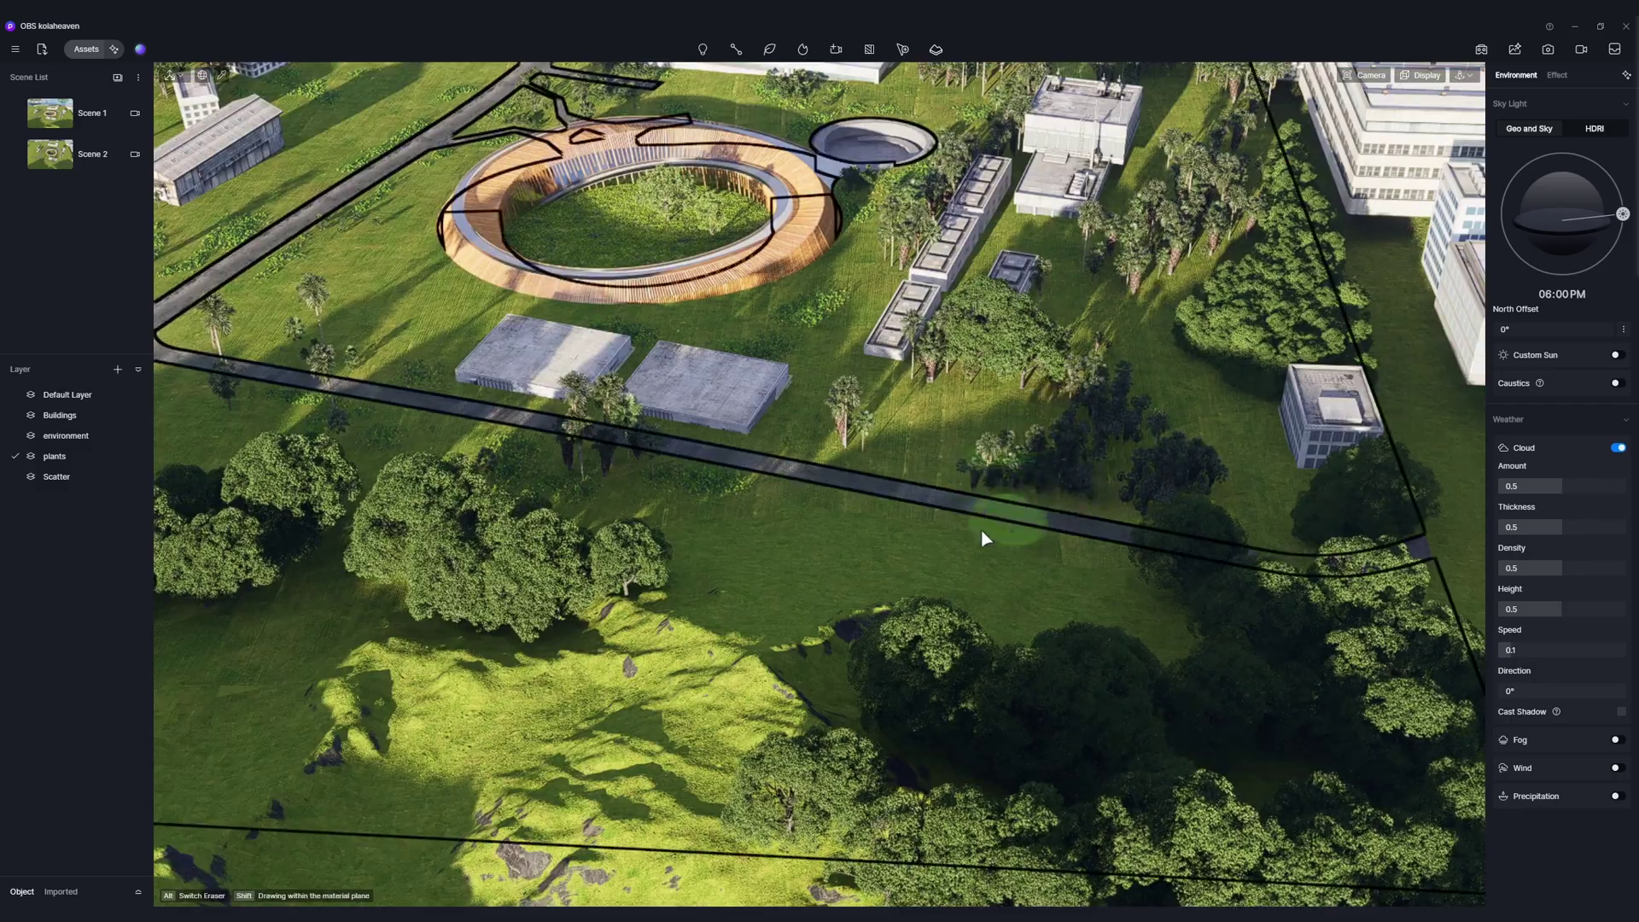
drag(983, 536, 1213, 559)
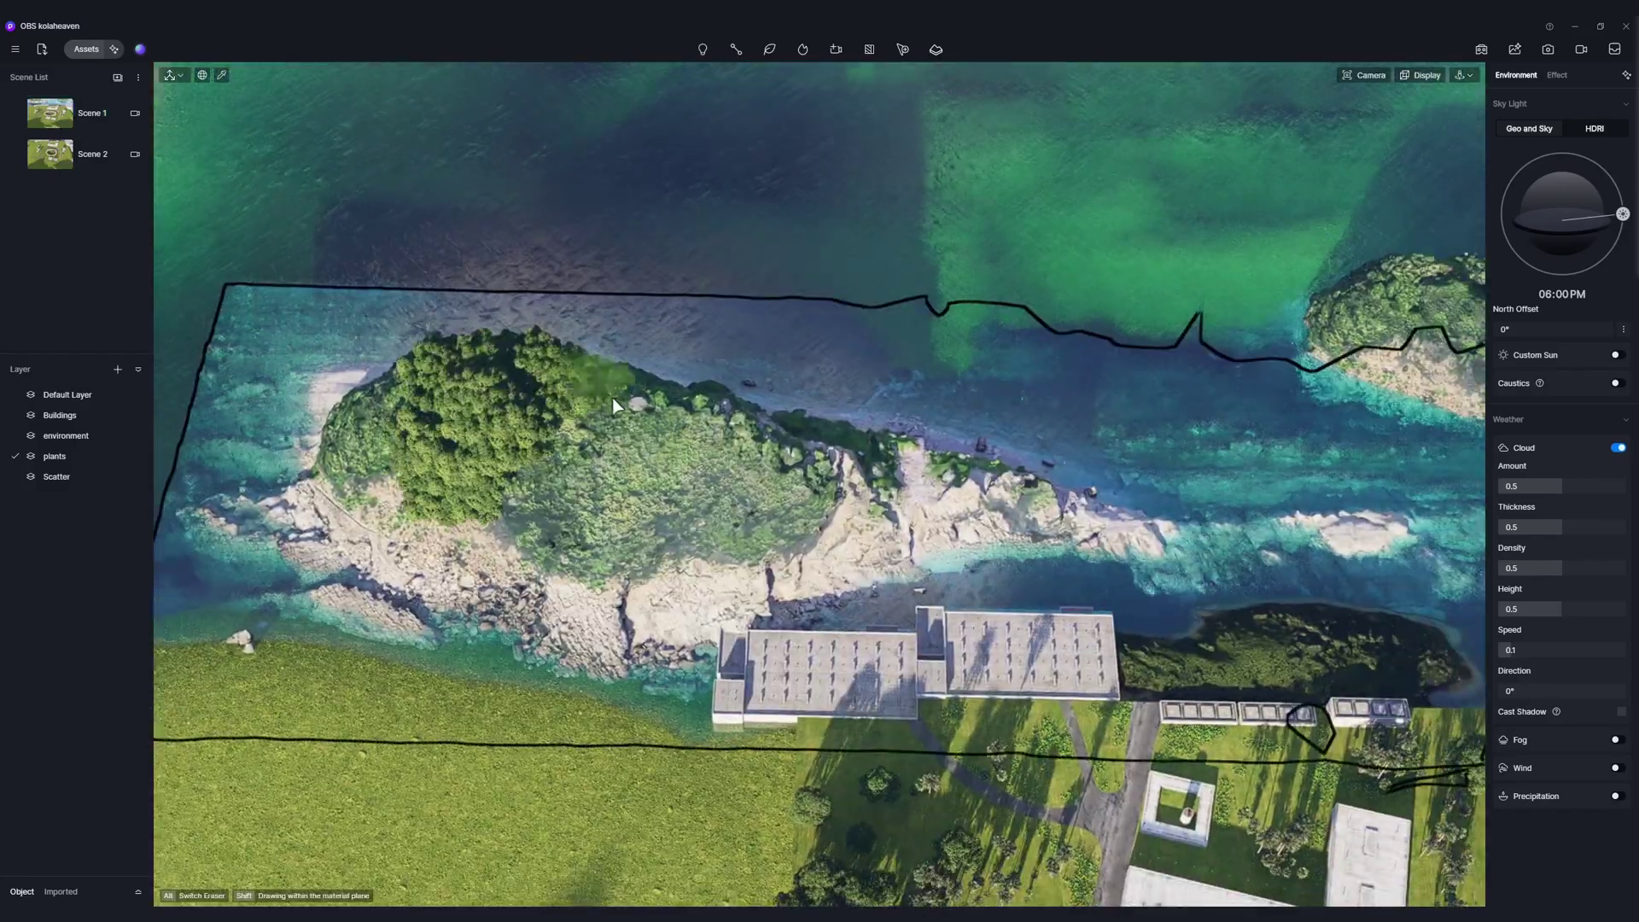
Brush dense low-poly tree cover over the green tops of both ocean islands.
mouse_move(616, 405)
mouse_down()
mouse_move(707, 457)
mouse_move(986, 479)
mouse_up()
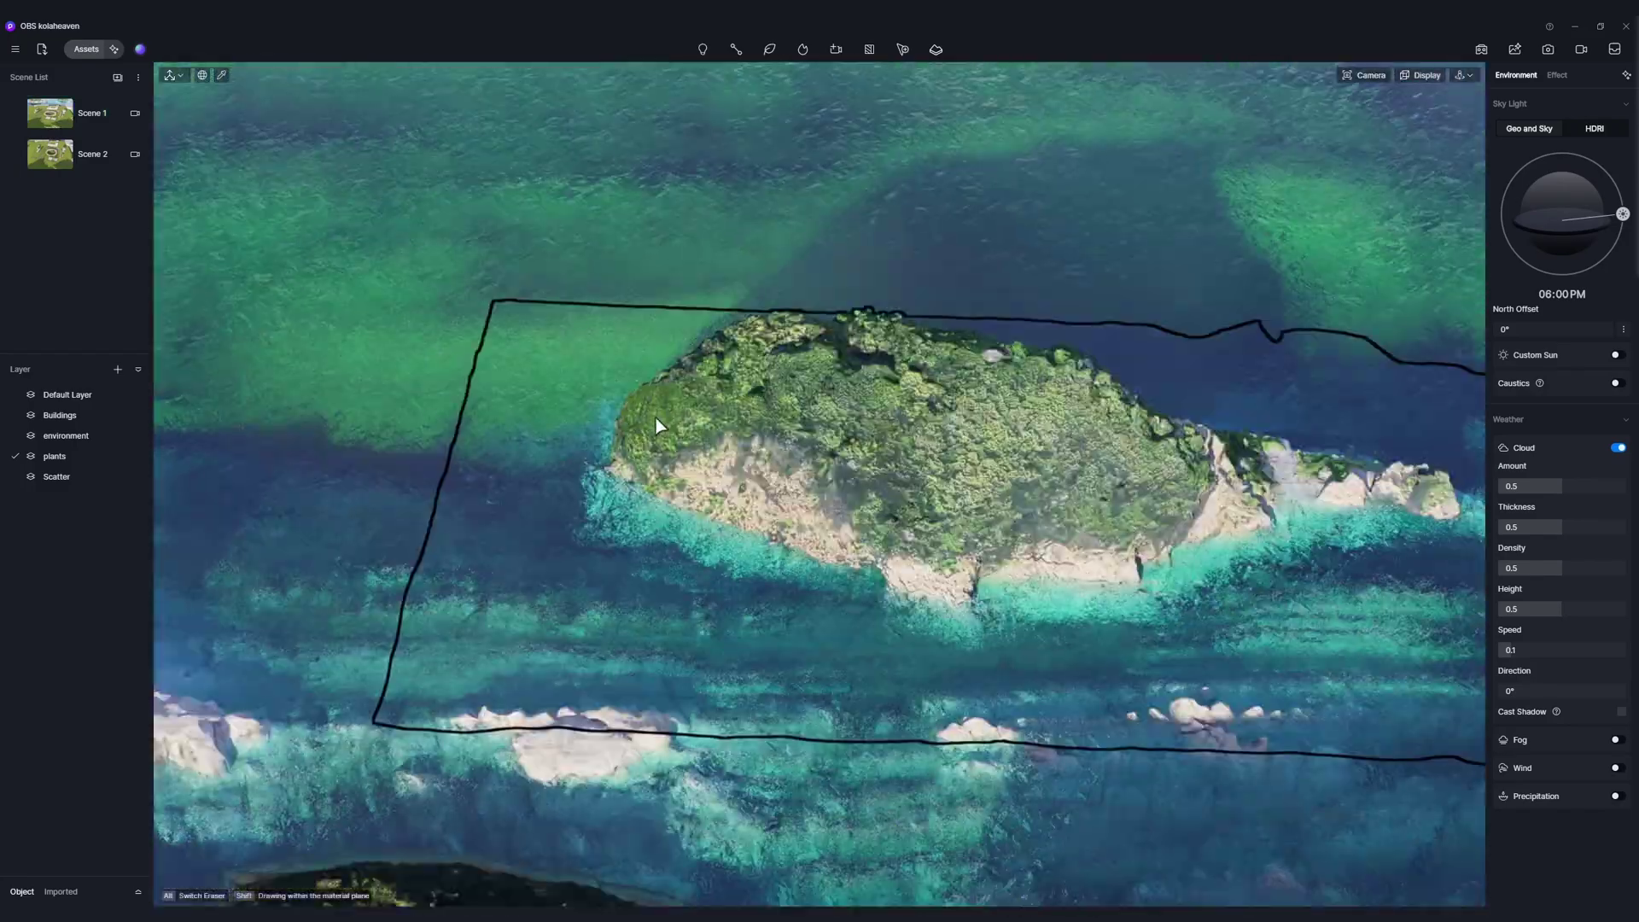
mouse_move(655, 418)
mouse_down()
mouse_move(1110, 443)
mouse_move(888, 520)
mouse_up()
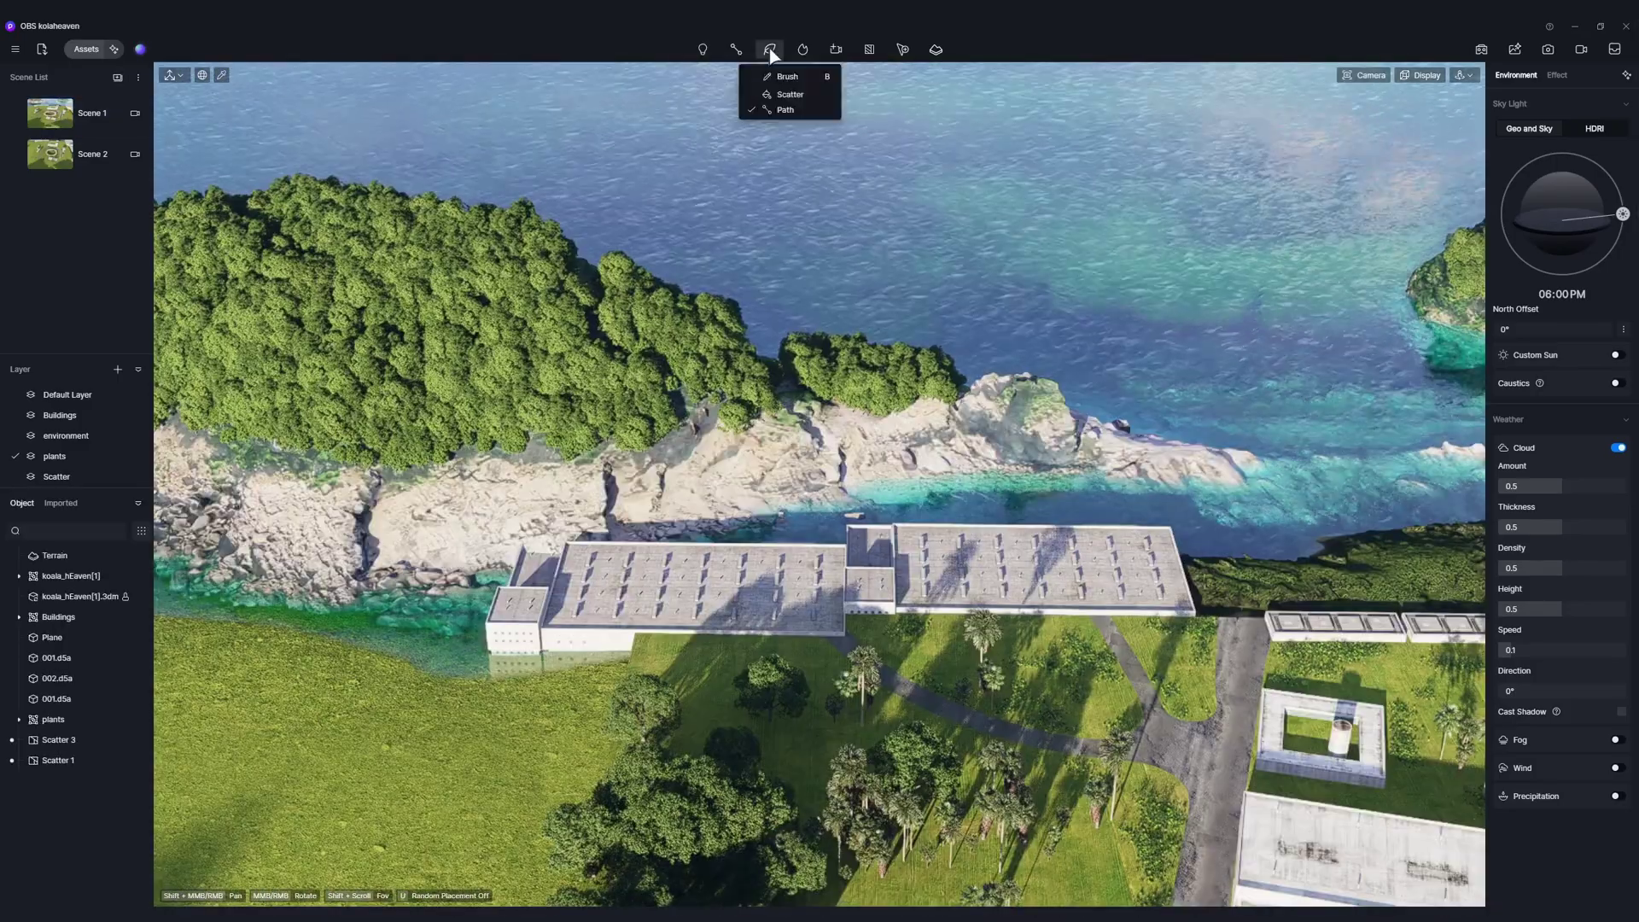
Create a vegetation path with four palm models, including Cocos nucifera 01, along the shore behind the long flat-roofed buildings.
click(13, 225)
click(53, 309)
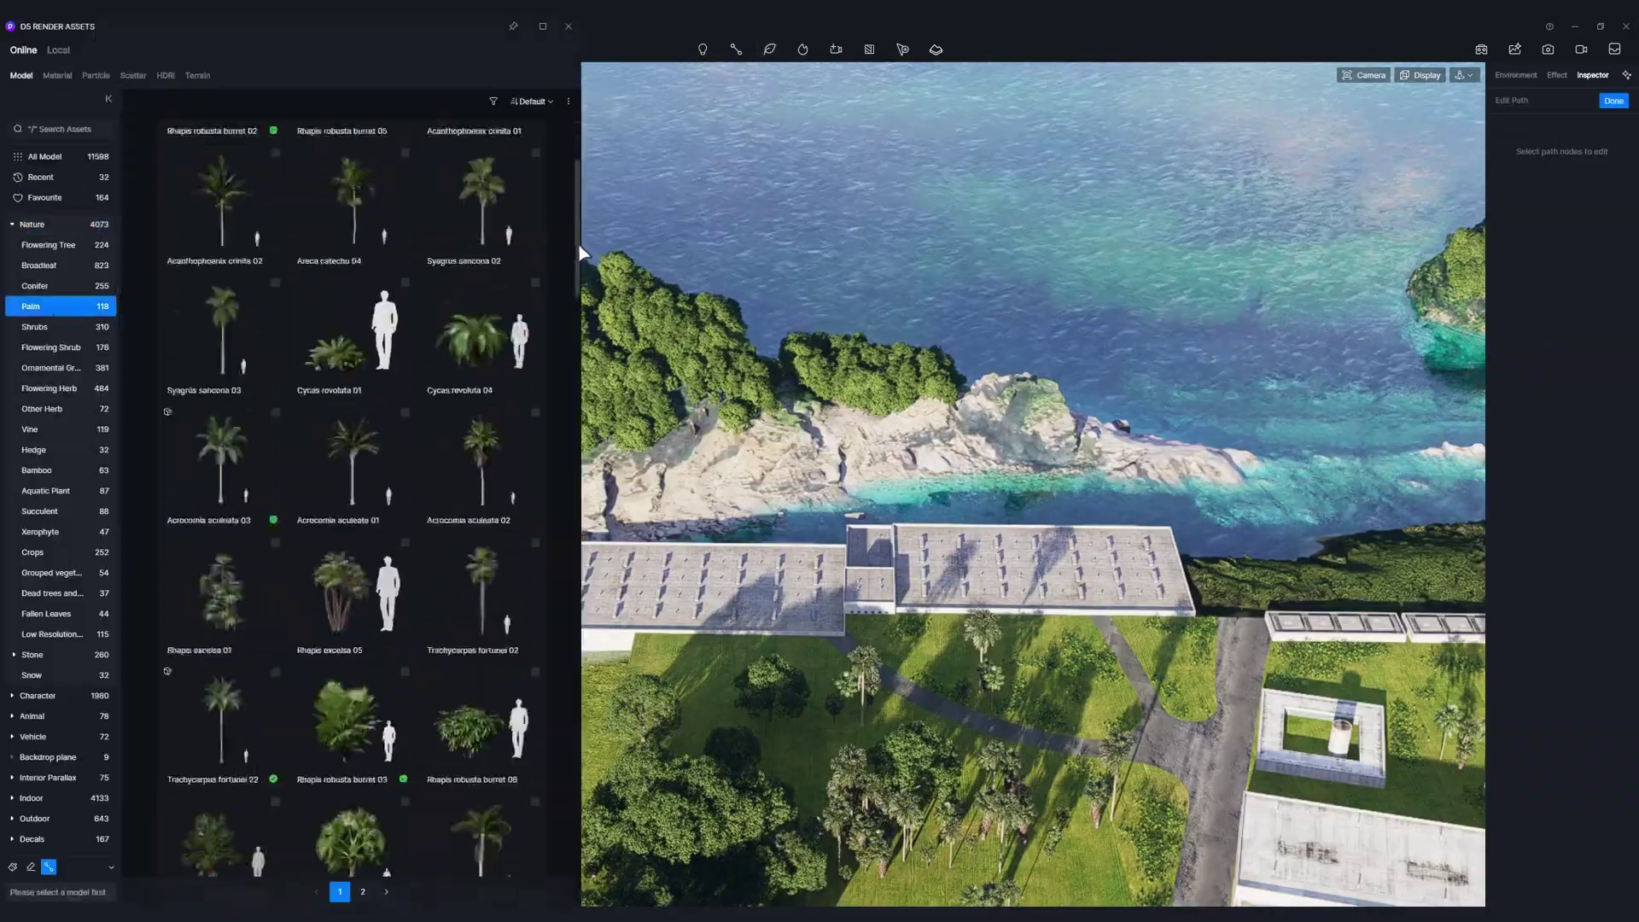
click(225, 471)
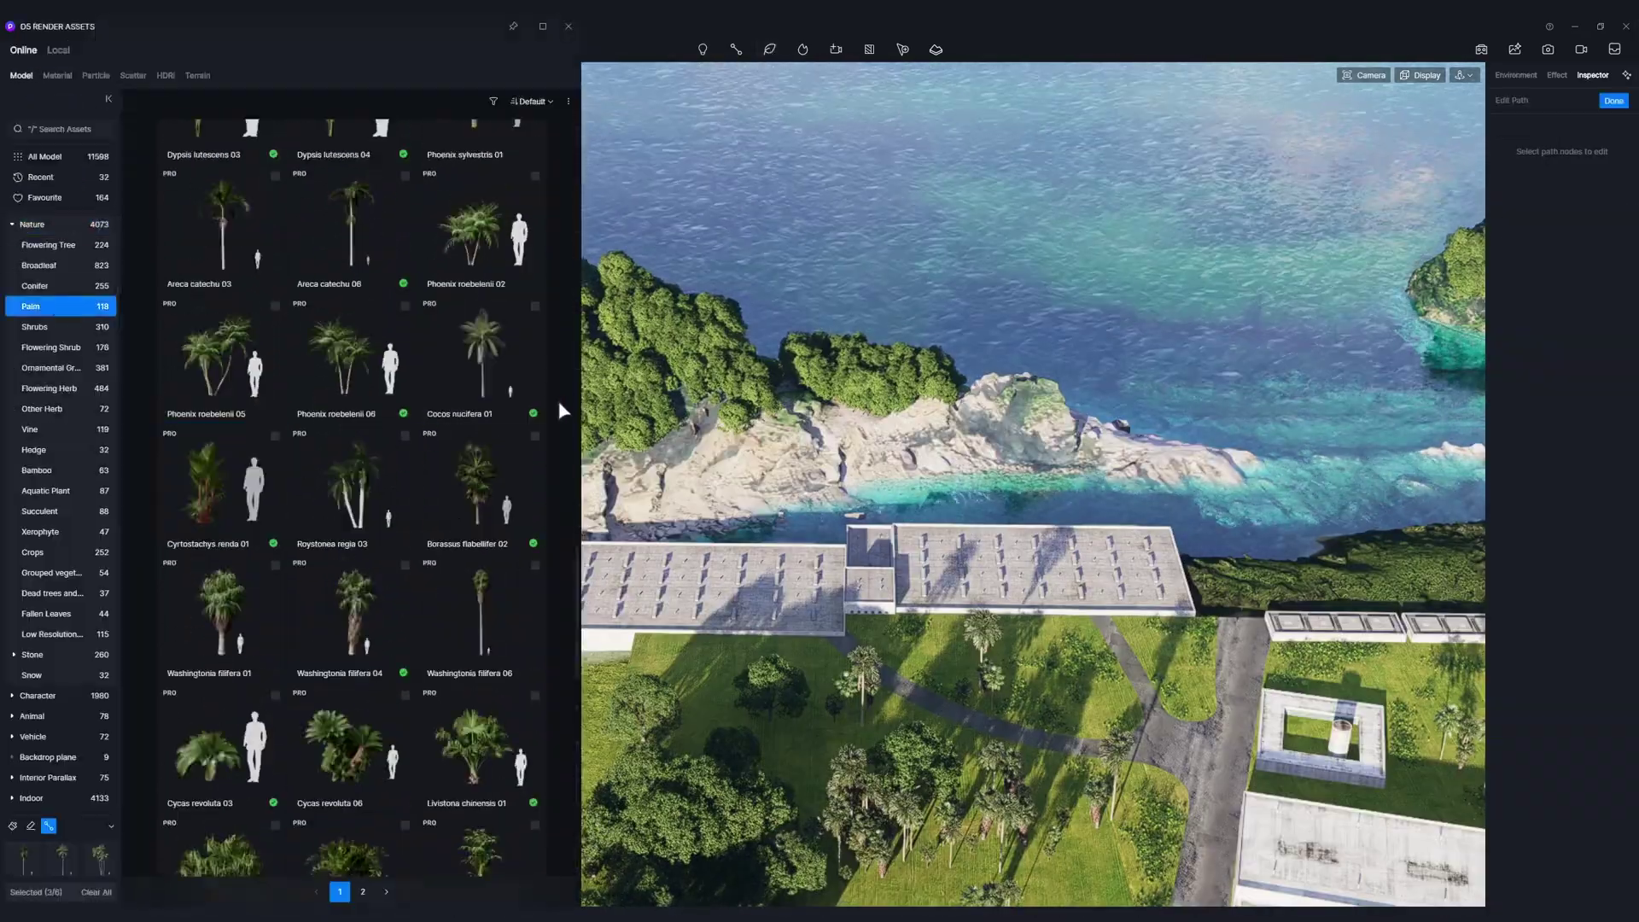
click(483, 385)
click(213, 563)
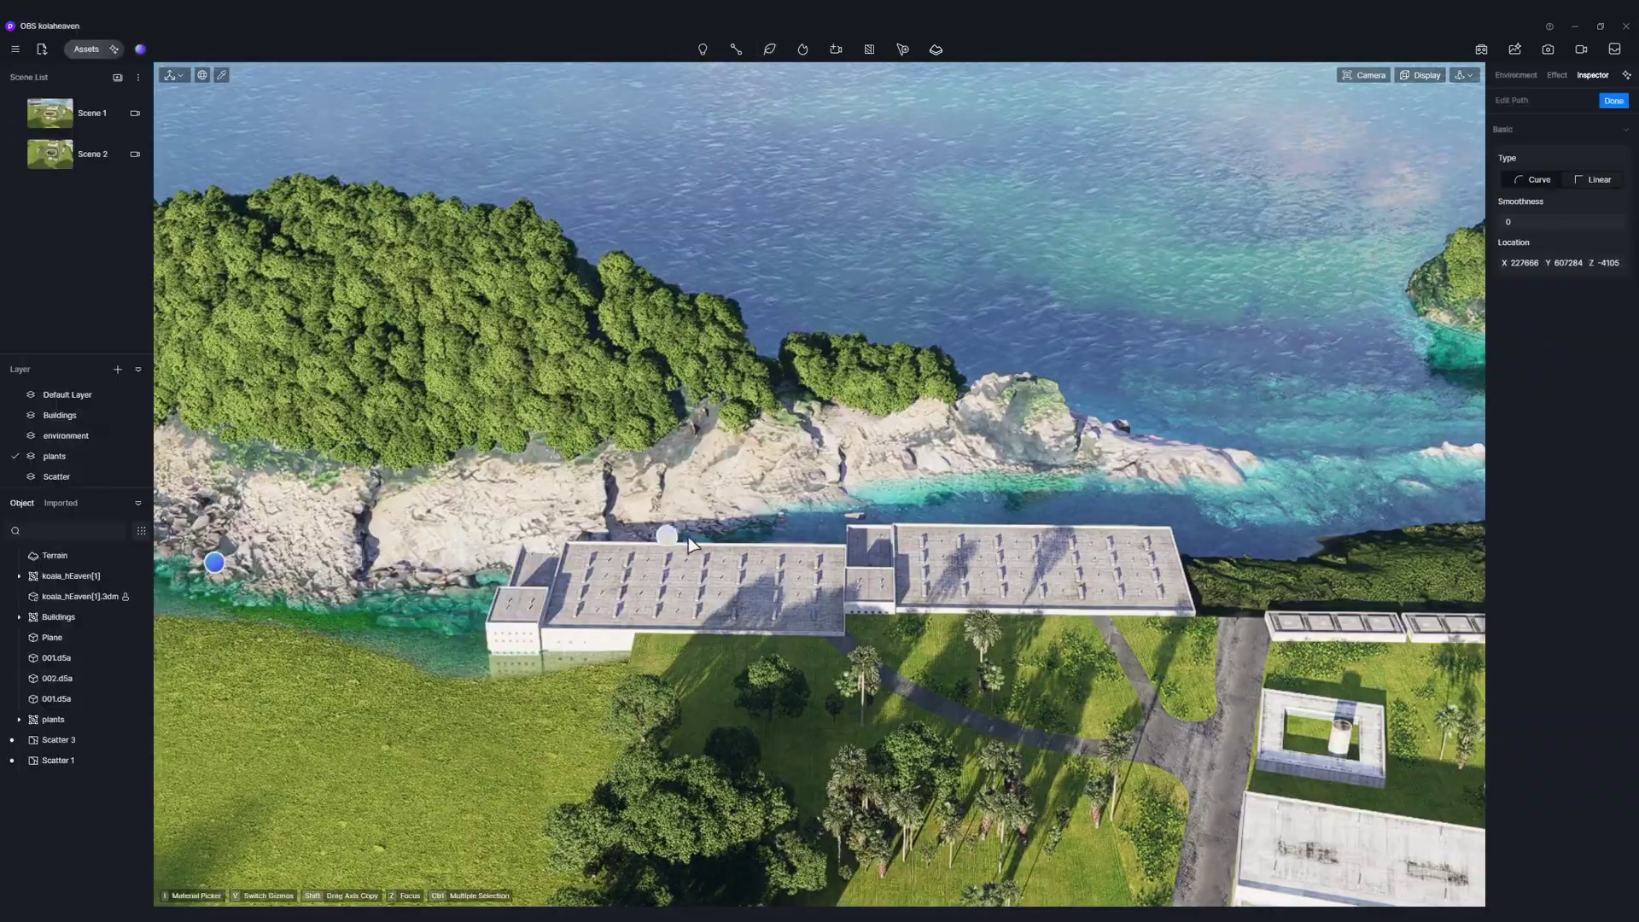
click(965, 514)
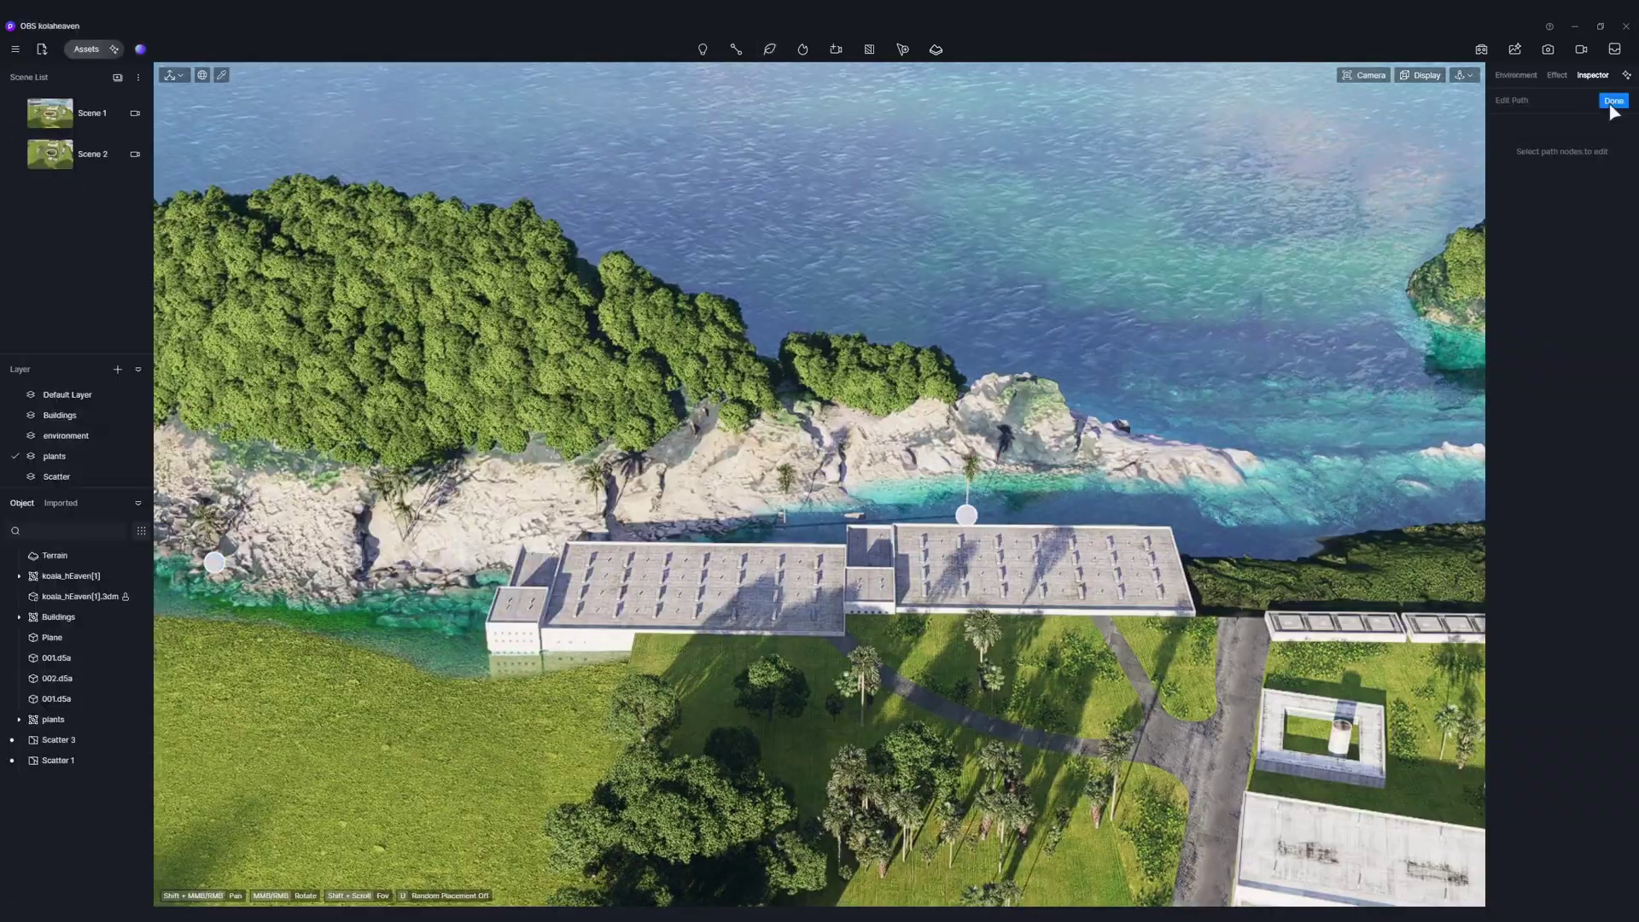
click(1612, 104)
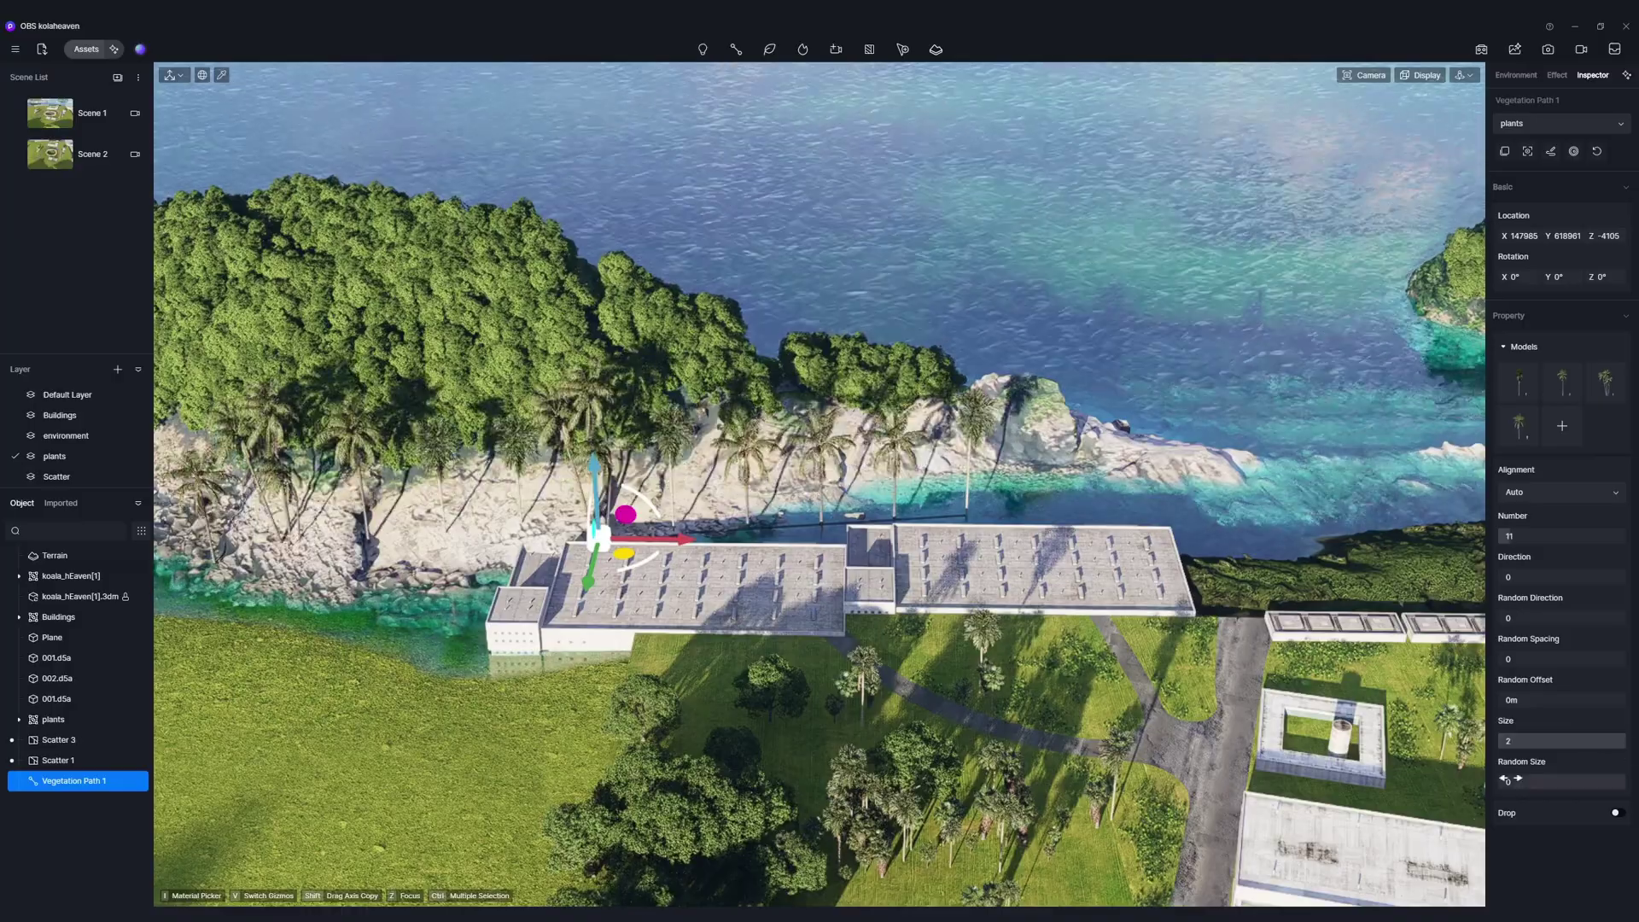
Move the palm path closer to the buildings with size 2, random direction 0.47 and random size 0.86, then increase its random spacing.
drag(631, 568, 641, 585)
drag(641, 585, 602, 635)
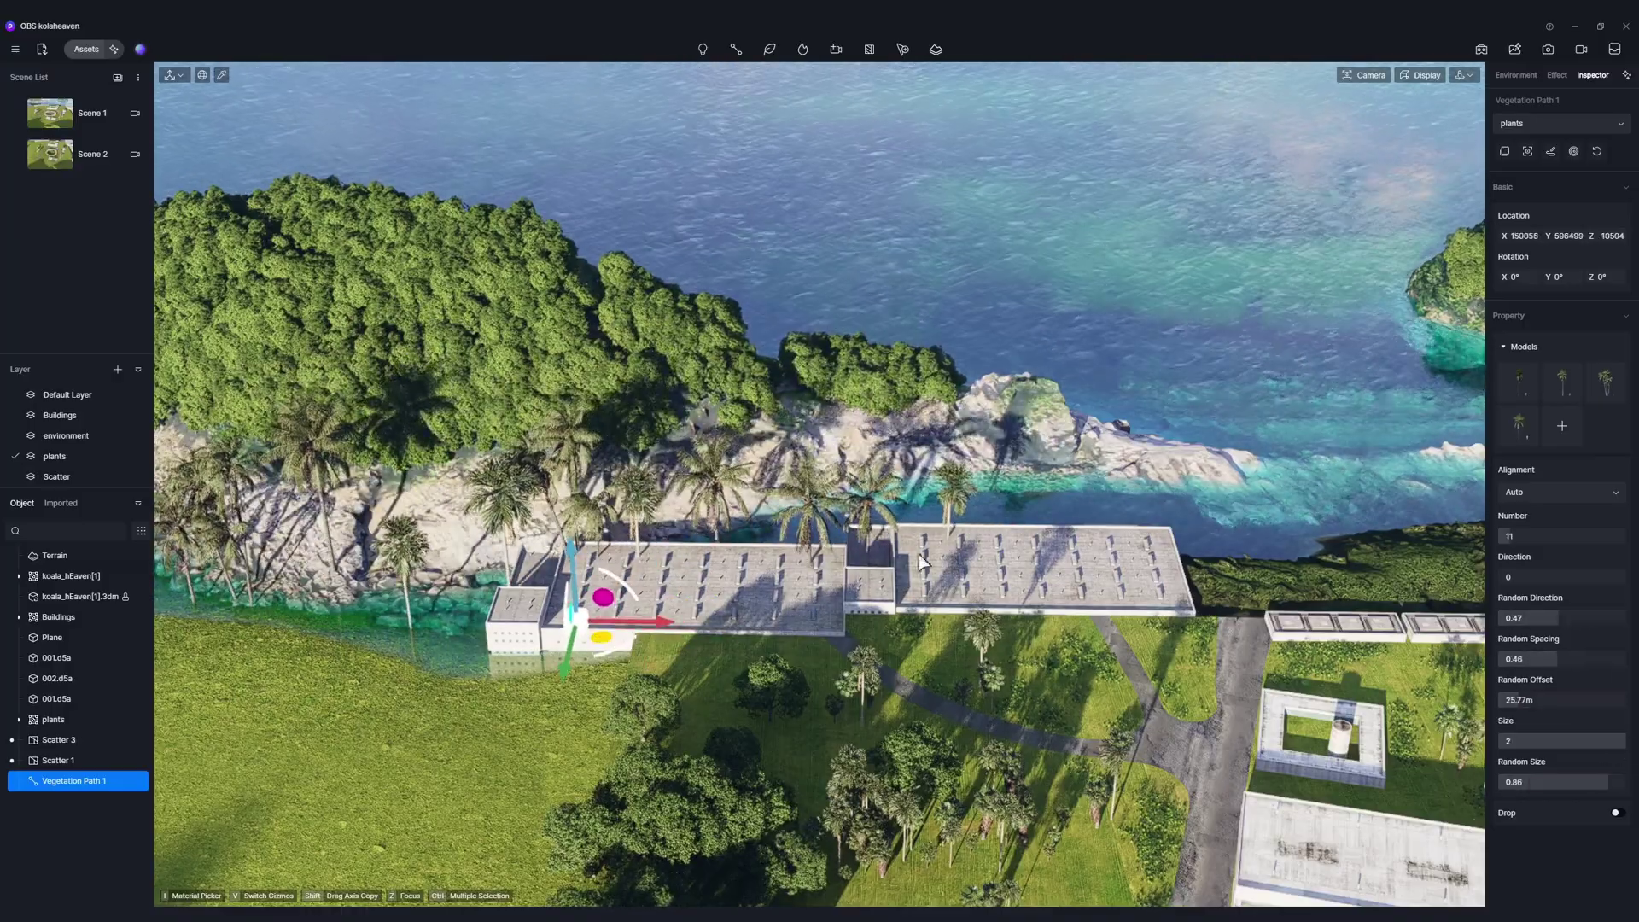
drag(1557, 659, 1625, 659)
drag(1515, 700, 1511, 700)
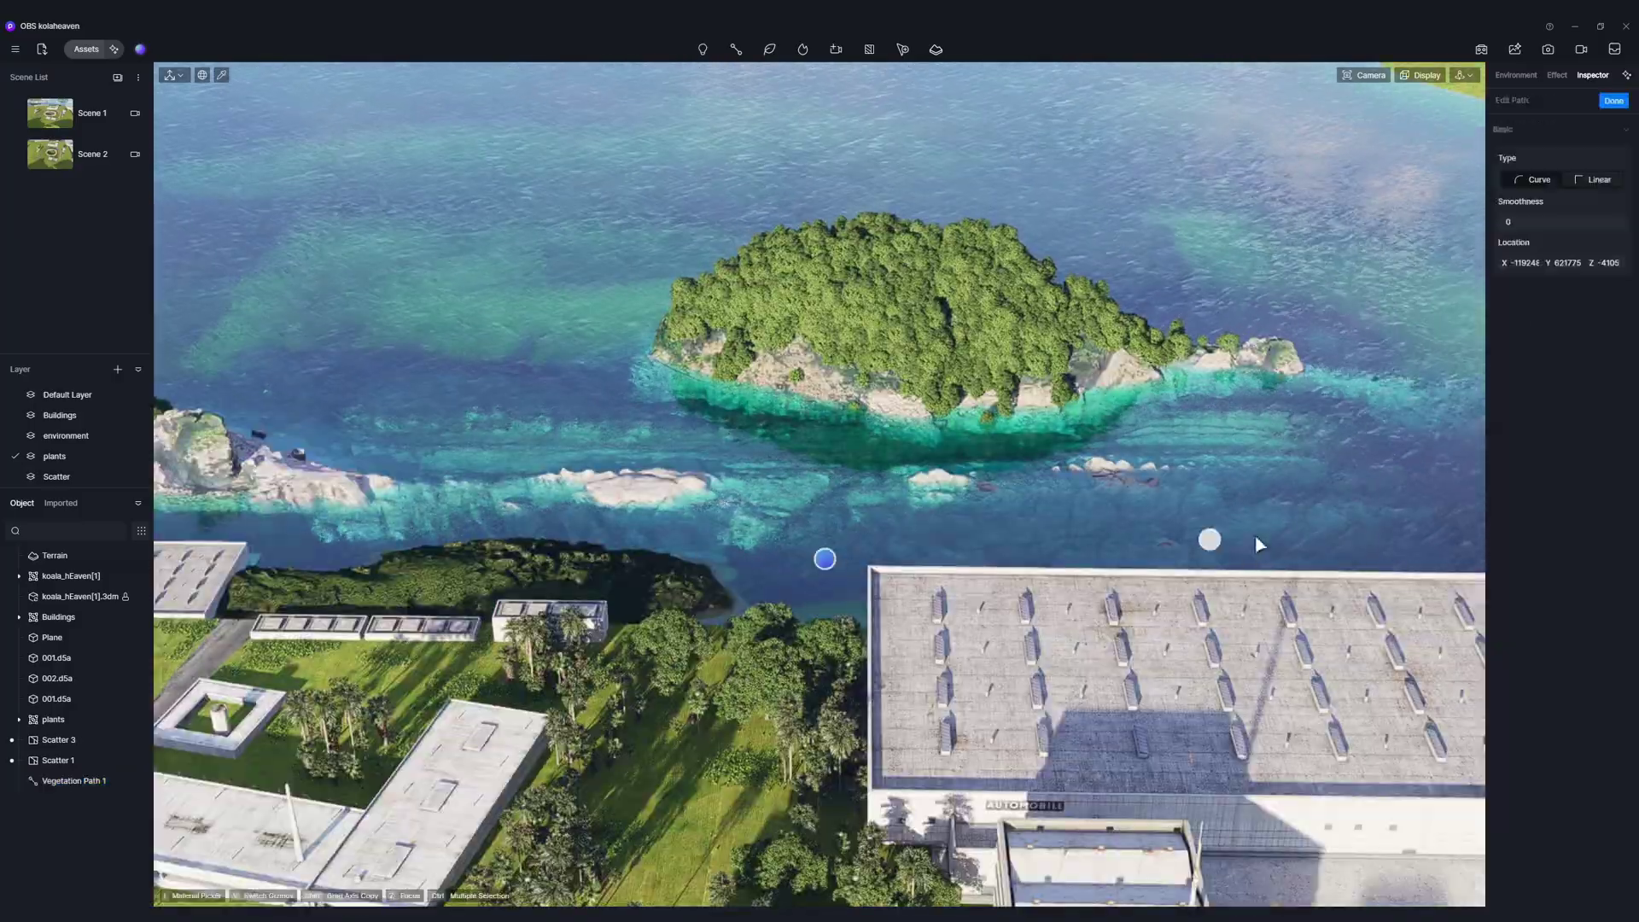
Create a second palm path in the water behind the large automobile building and adjust its number, size, random direction, spacing and offset.
click(1280, 556)
right_click(1280, 556)
drag(1502, 658, 1625, 659)
mouse_move(1501, 700)
mouse_down()
mouse_move(1580, 700)
mouse_move(1533, 700)
mouse_up()
drag(1500, 618, 1616, 618)
drag(1502, 536, 1505, 536)
drag(1022, 575, 1024, 592)
drag(1587, 740, 1576, 740)
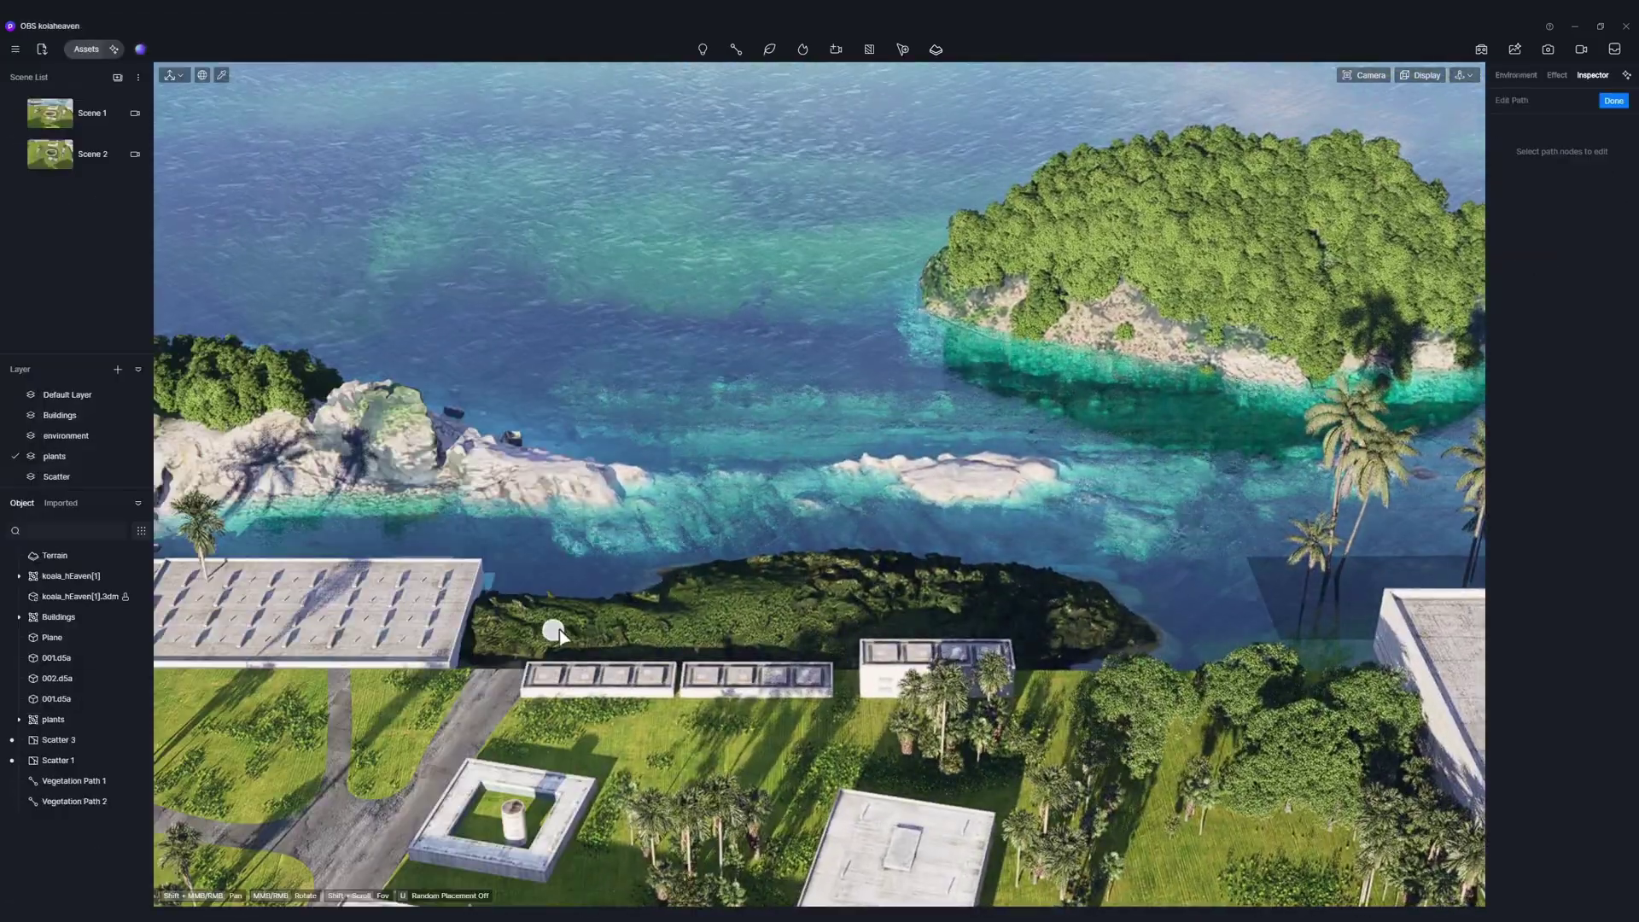
Create a palm path along the wooded bank behind the low shore buildings with random direction 0.77, spacing 0.76, offset 17.98 m and random size 0.33.
click(567, 630)
click(1370, 624)
click(1613, 101)
drag(1509, 536, 1521, 536)
drag(1504, 783, 1548, 783)
drag(1503, 700, 1525, 701)
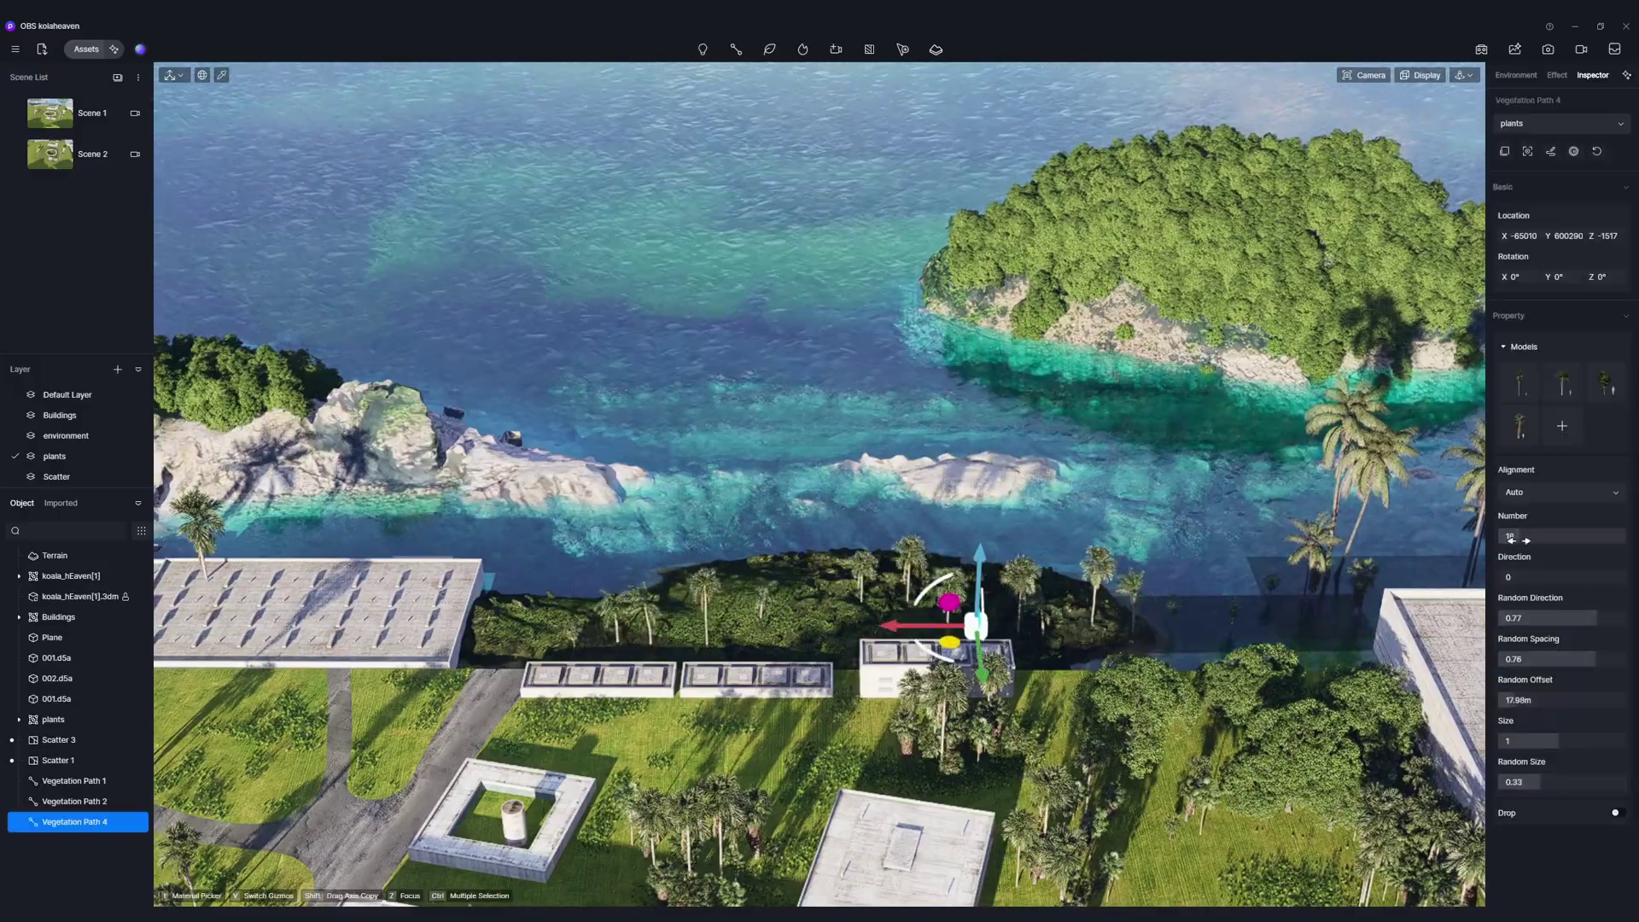
Increase the number of palms on this path, set size 0.93 and random size 0.66, and return to Scene 1.
drag(1517, 539, 1573, 539)
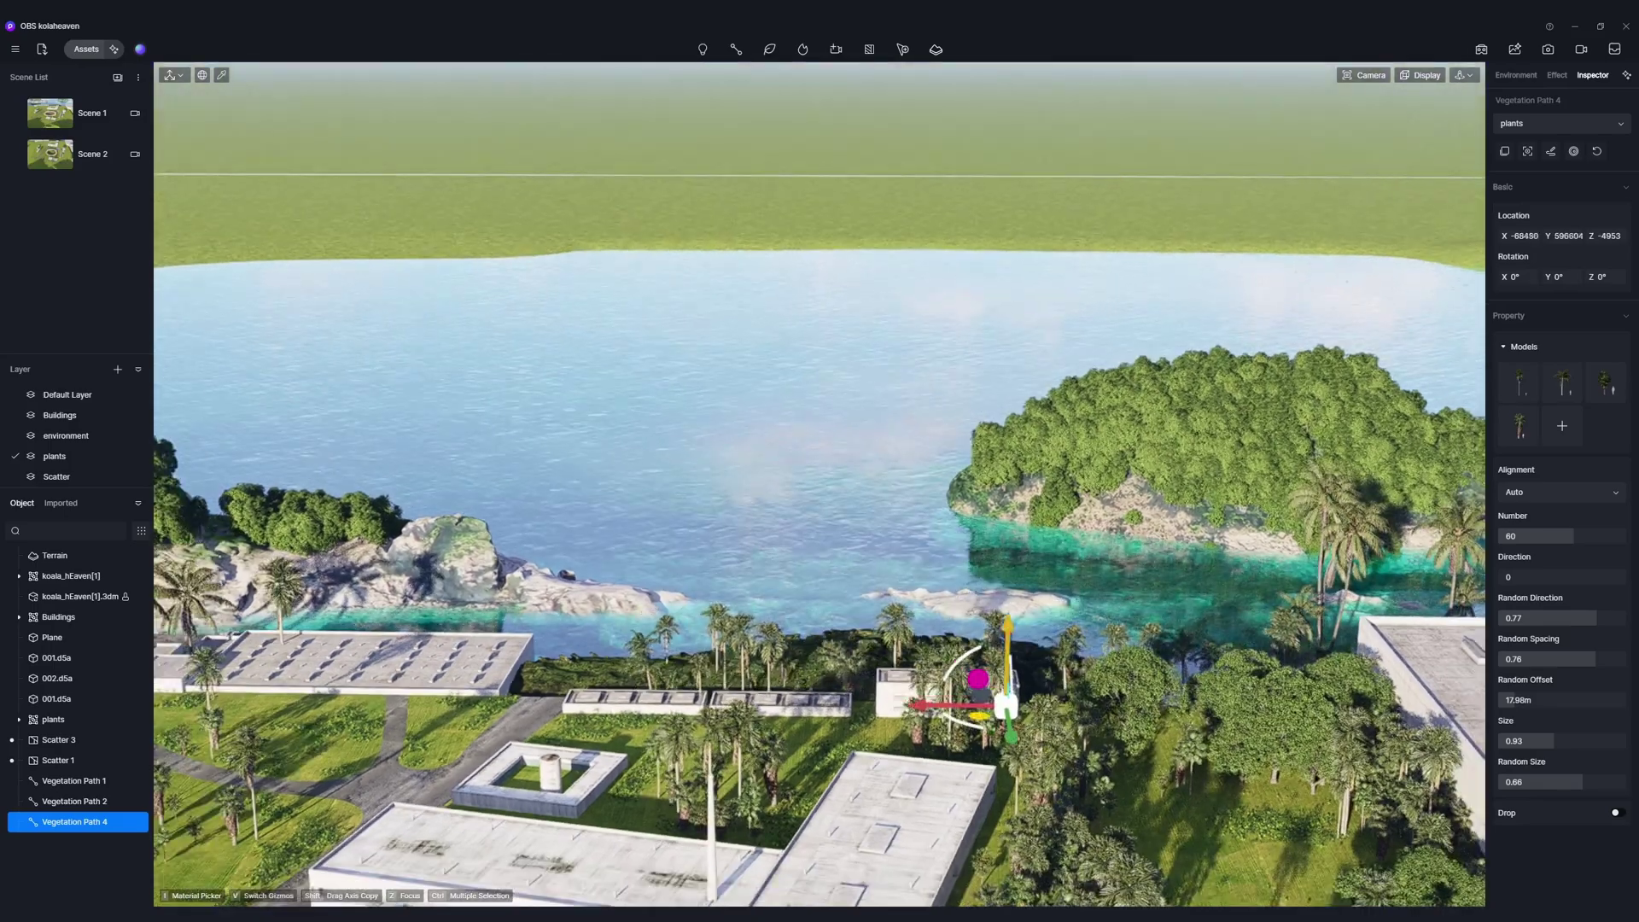
drag(1573, 536, 1550, 536)
click(432, 242)
click(67, 115)
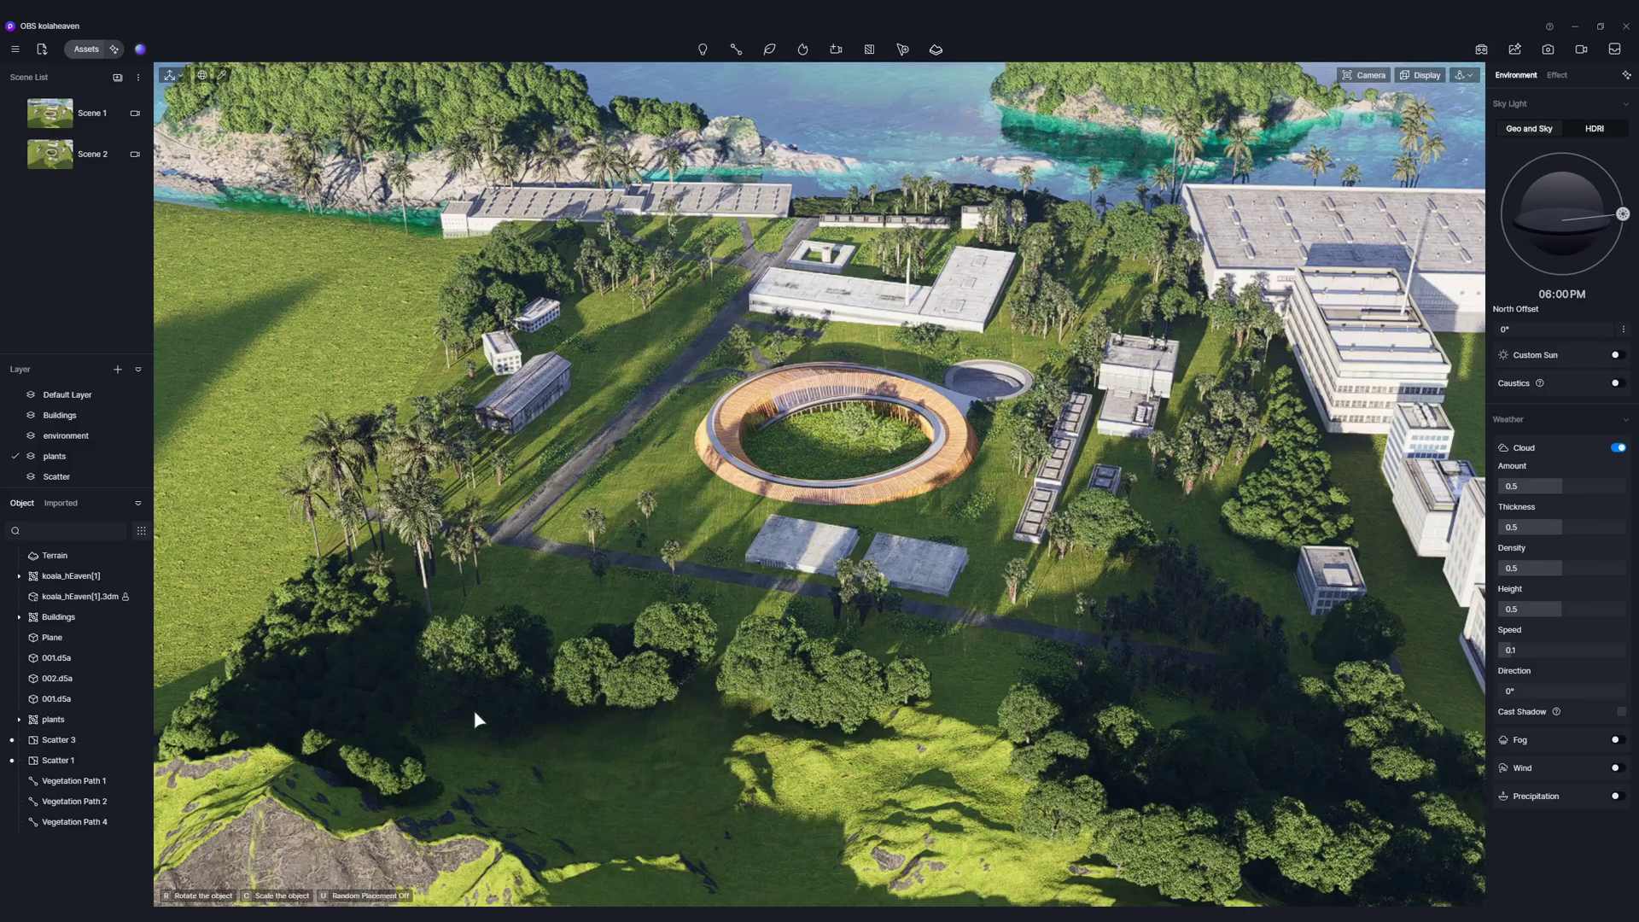
Place individual Quercus agrifolia 03 trees across the foreground slope between the existing tree clusters.
click(468, 711)
click(683, 789)
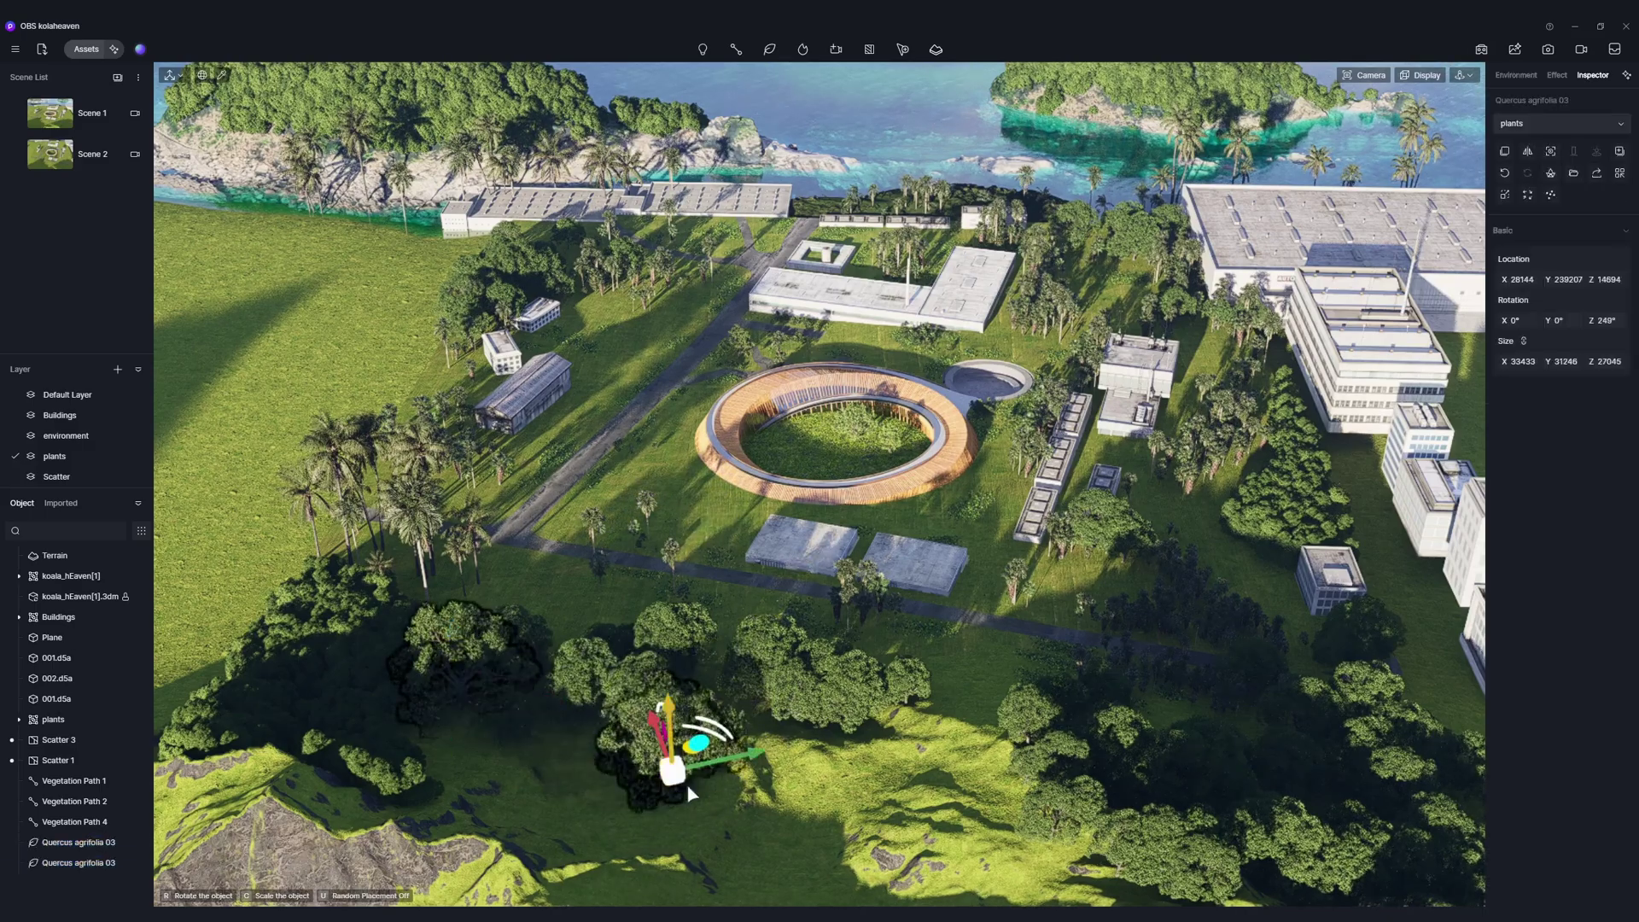
click(648, 833)
click(741, 825)
click(826, 801)
click(905, 859)
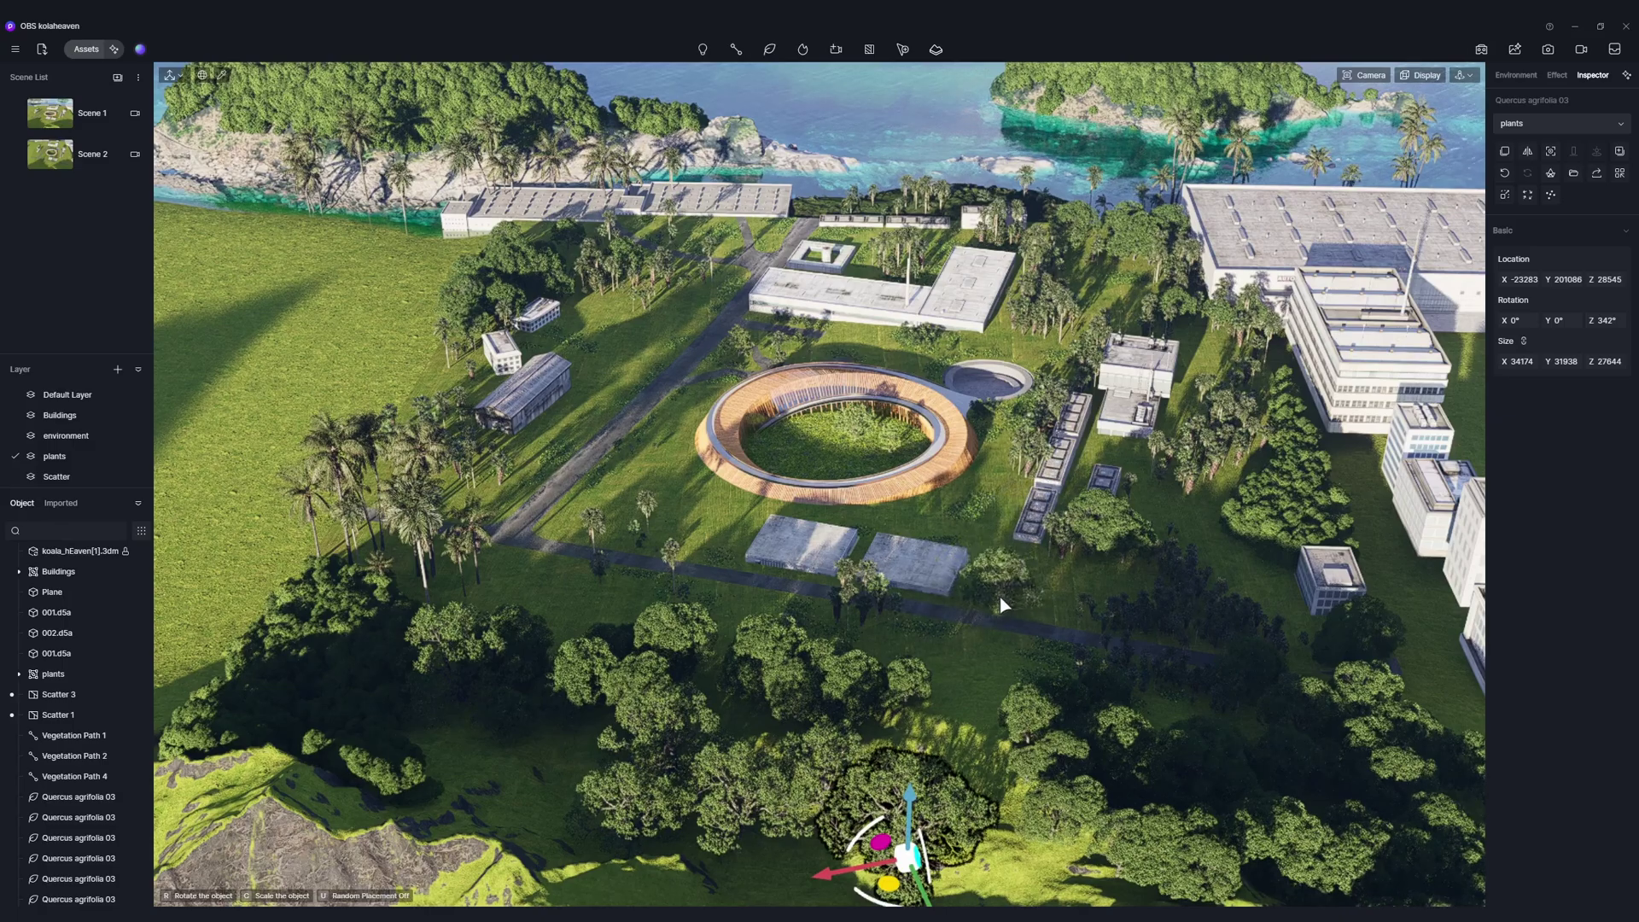
Place Quercus agrifolia 03 trees by the road beside the flat concrete blocks and near the small eastern building, and adjust the roadside one.
click(1001, 601)
click(1226, 551)
right_click(1262, 553)
click(998, 582)
click(992, 582)
drag(1052, 598, 1067, 598)
Fill the remaining gaps in the foreground tree belt with more Quercus agrifolia 03 trees.
click(611, 780)
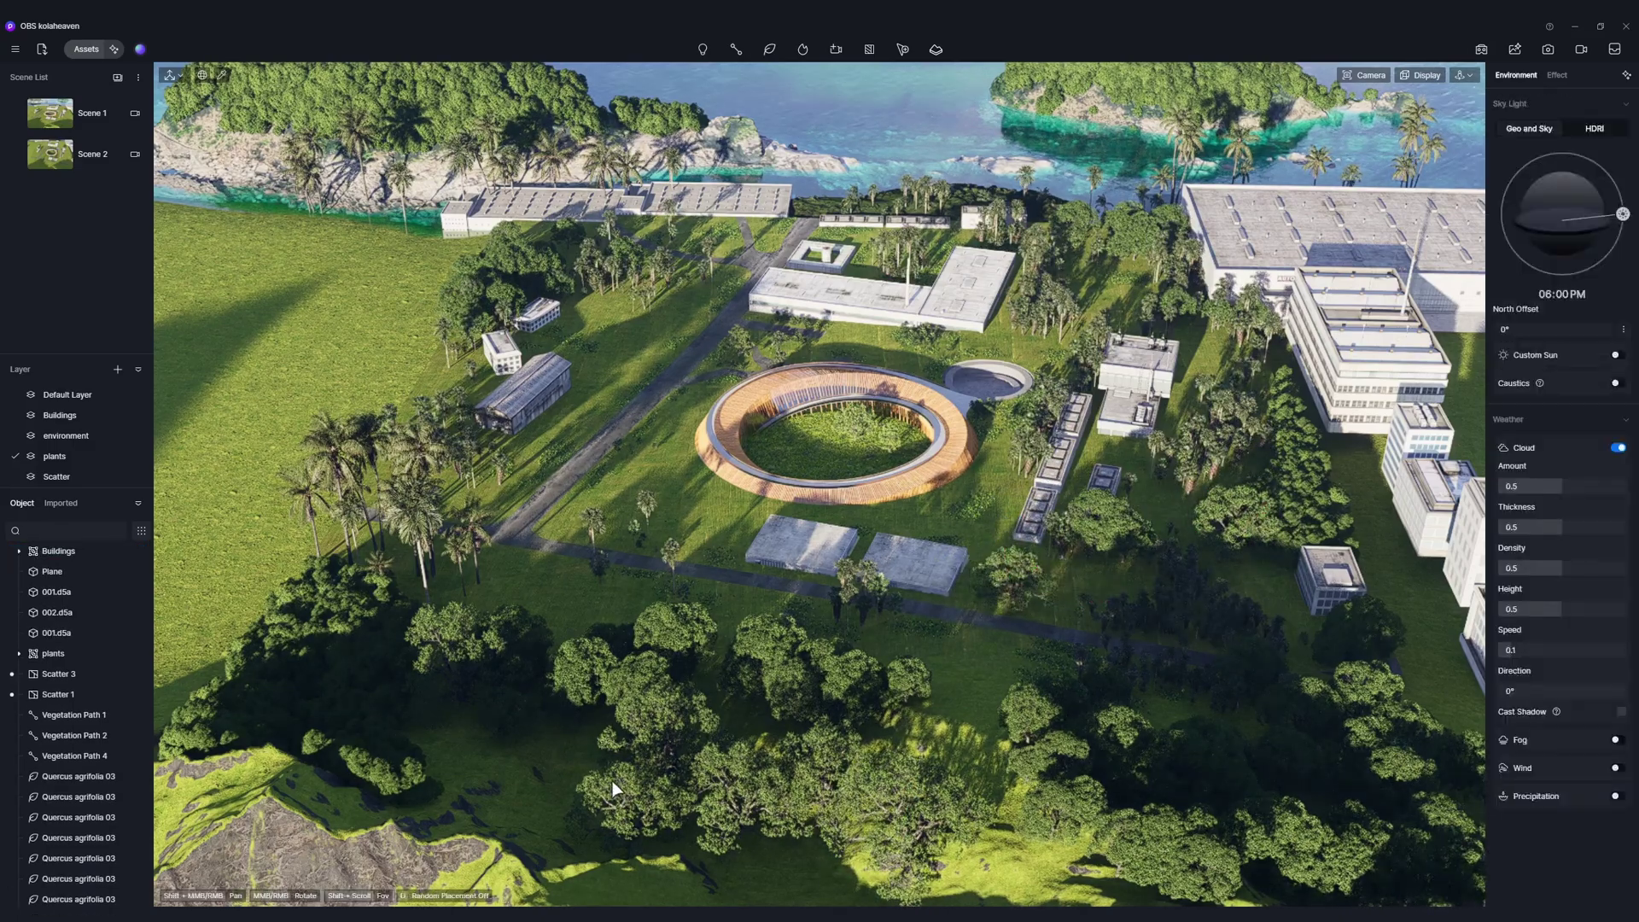
click(610, 774)
click(560, 789)
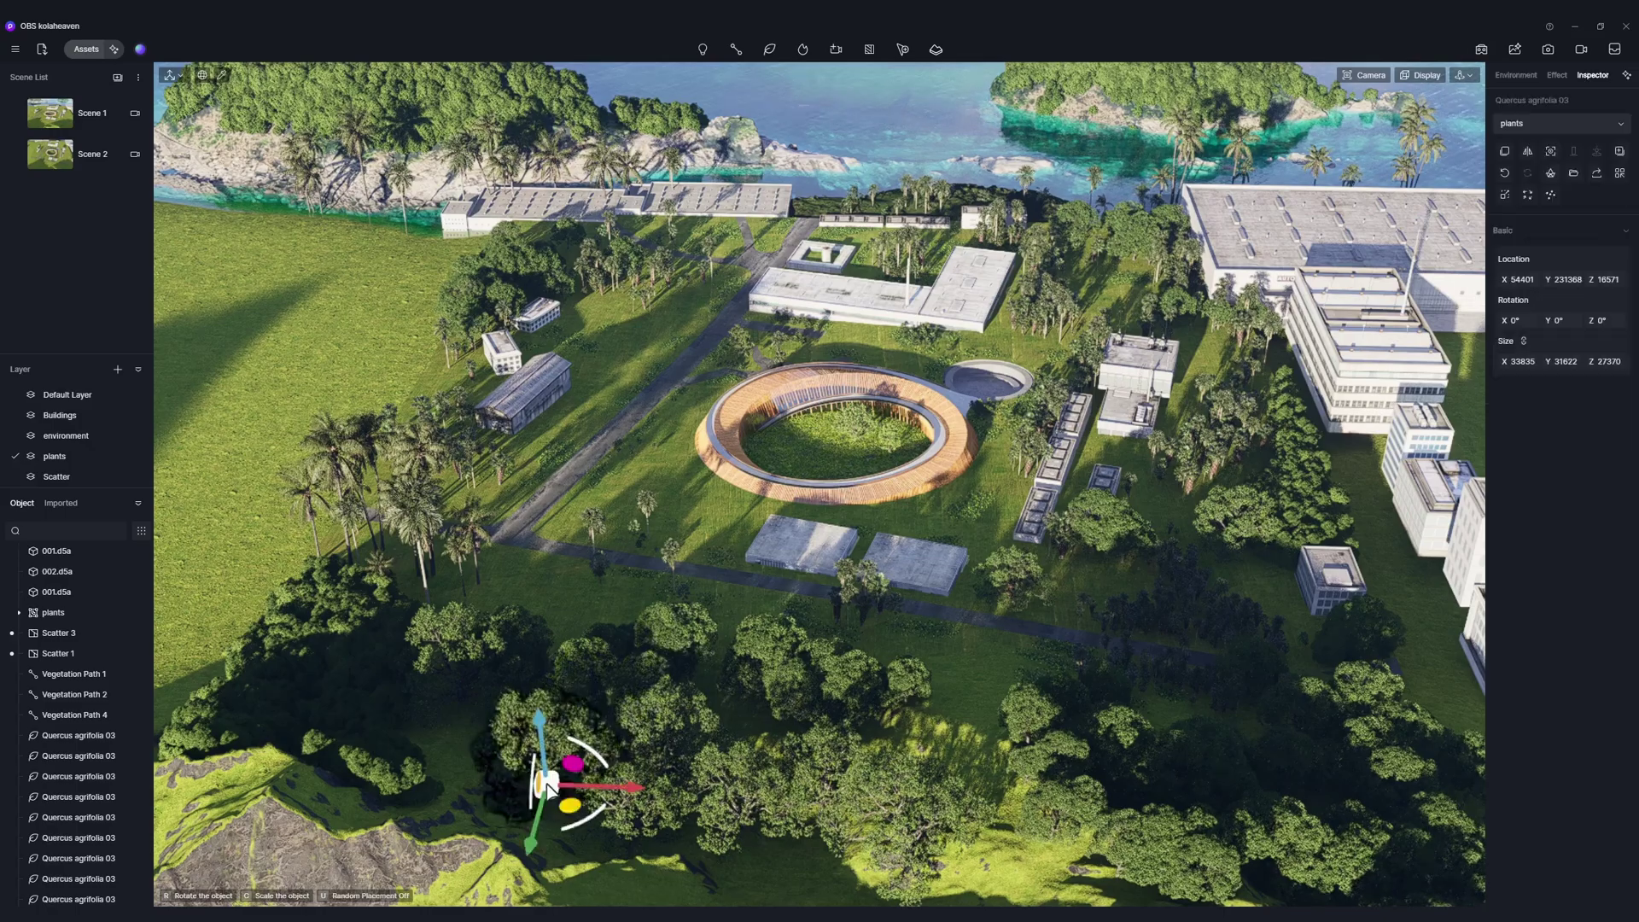
click(704, 752)
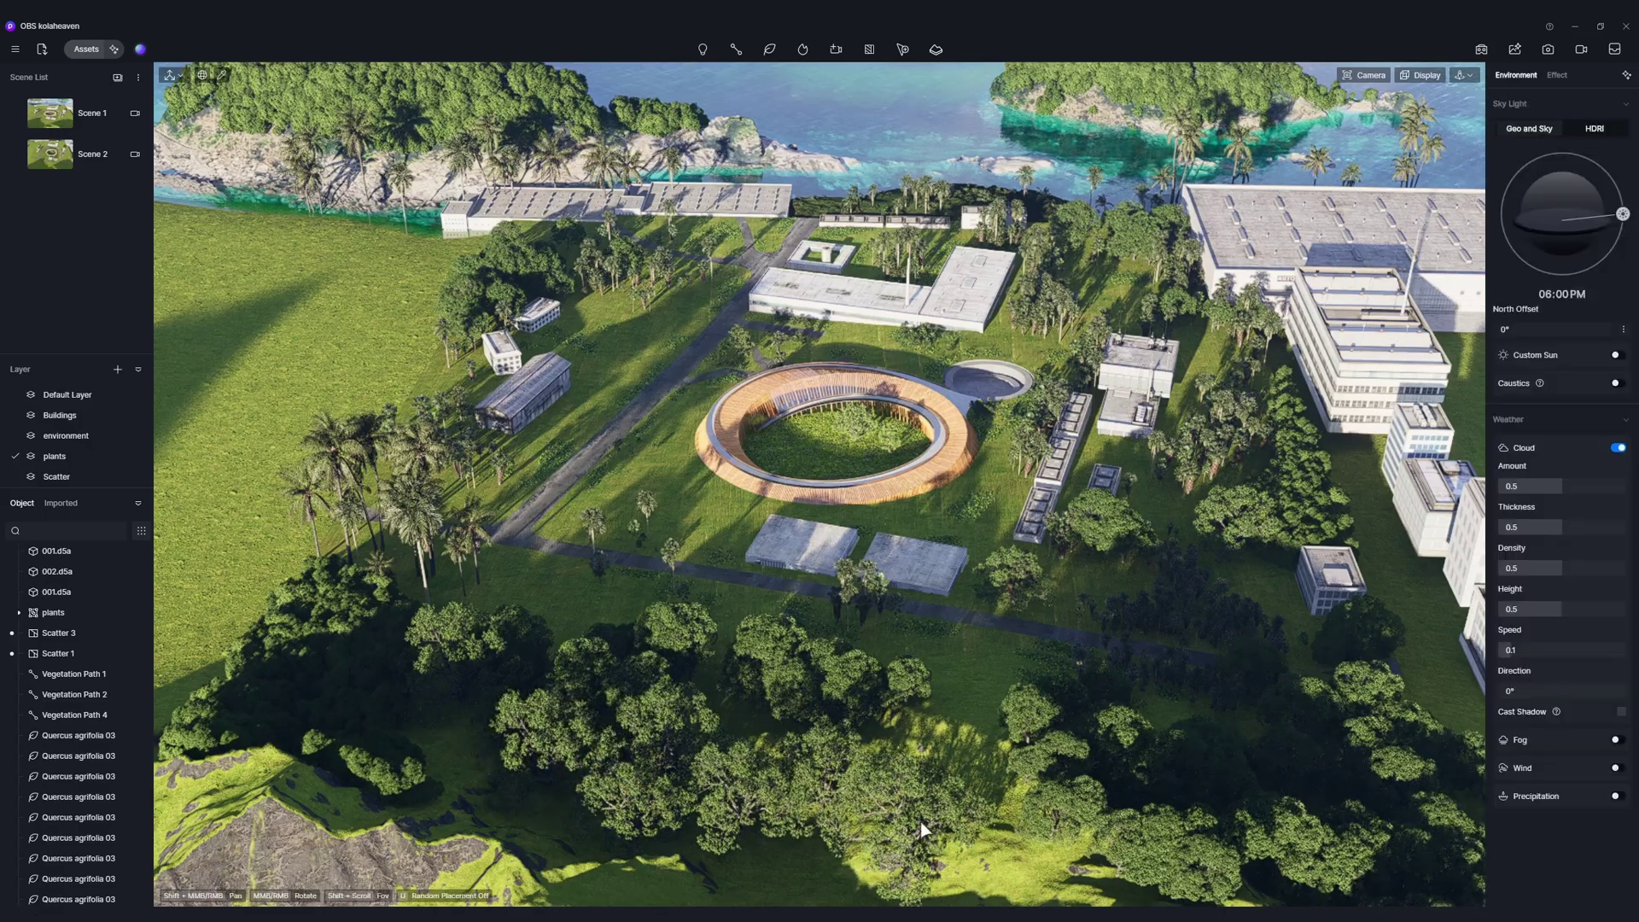
click(898, 762)
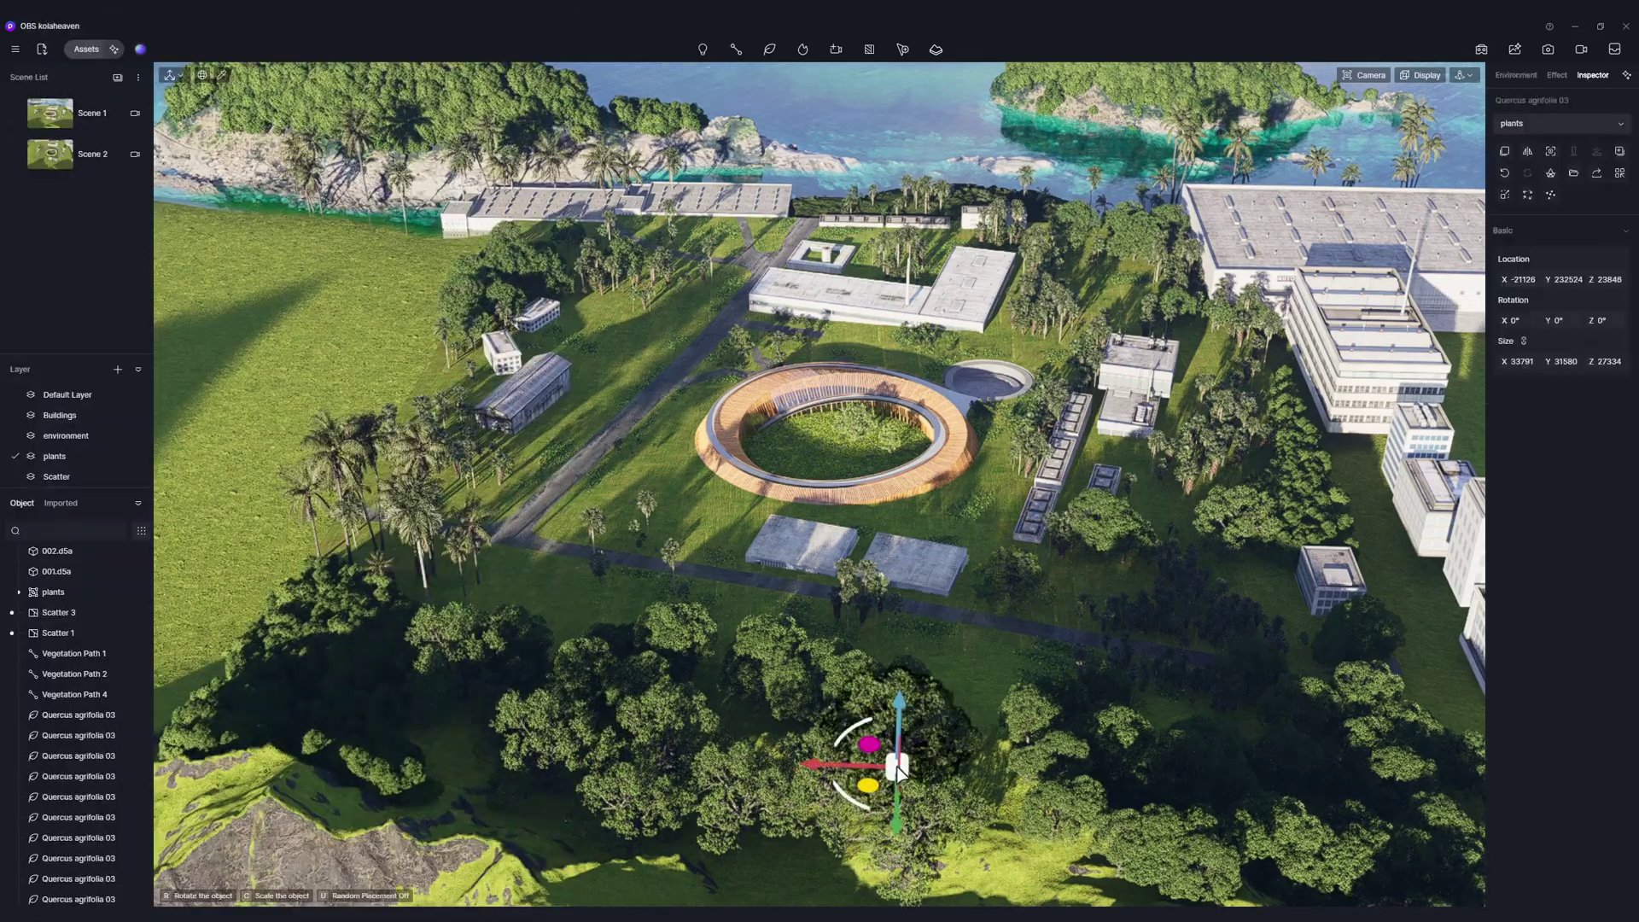
Select all the individually placed Quercus agrifolia 03 trees together, and end with nothing selected.
drag(78, 714, 109, 882)
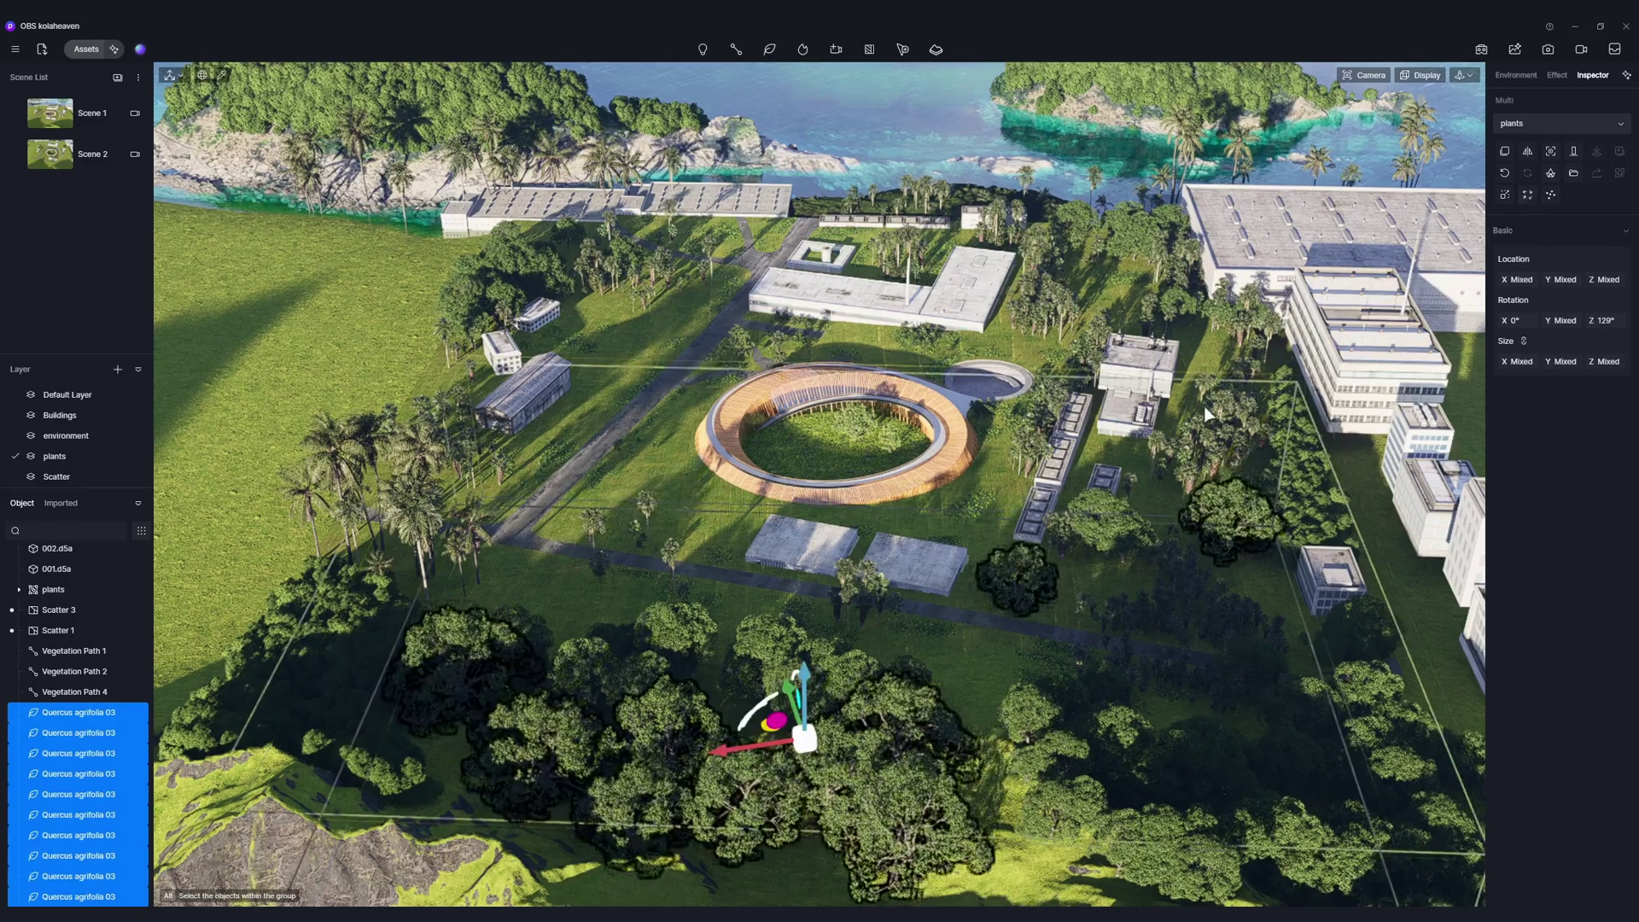
key(Escape)
Place Bismarckia nobilis-002 palms among the palm cluster on the lawn beside the small white building.
click(86, 48)
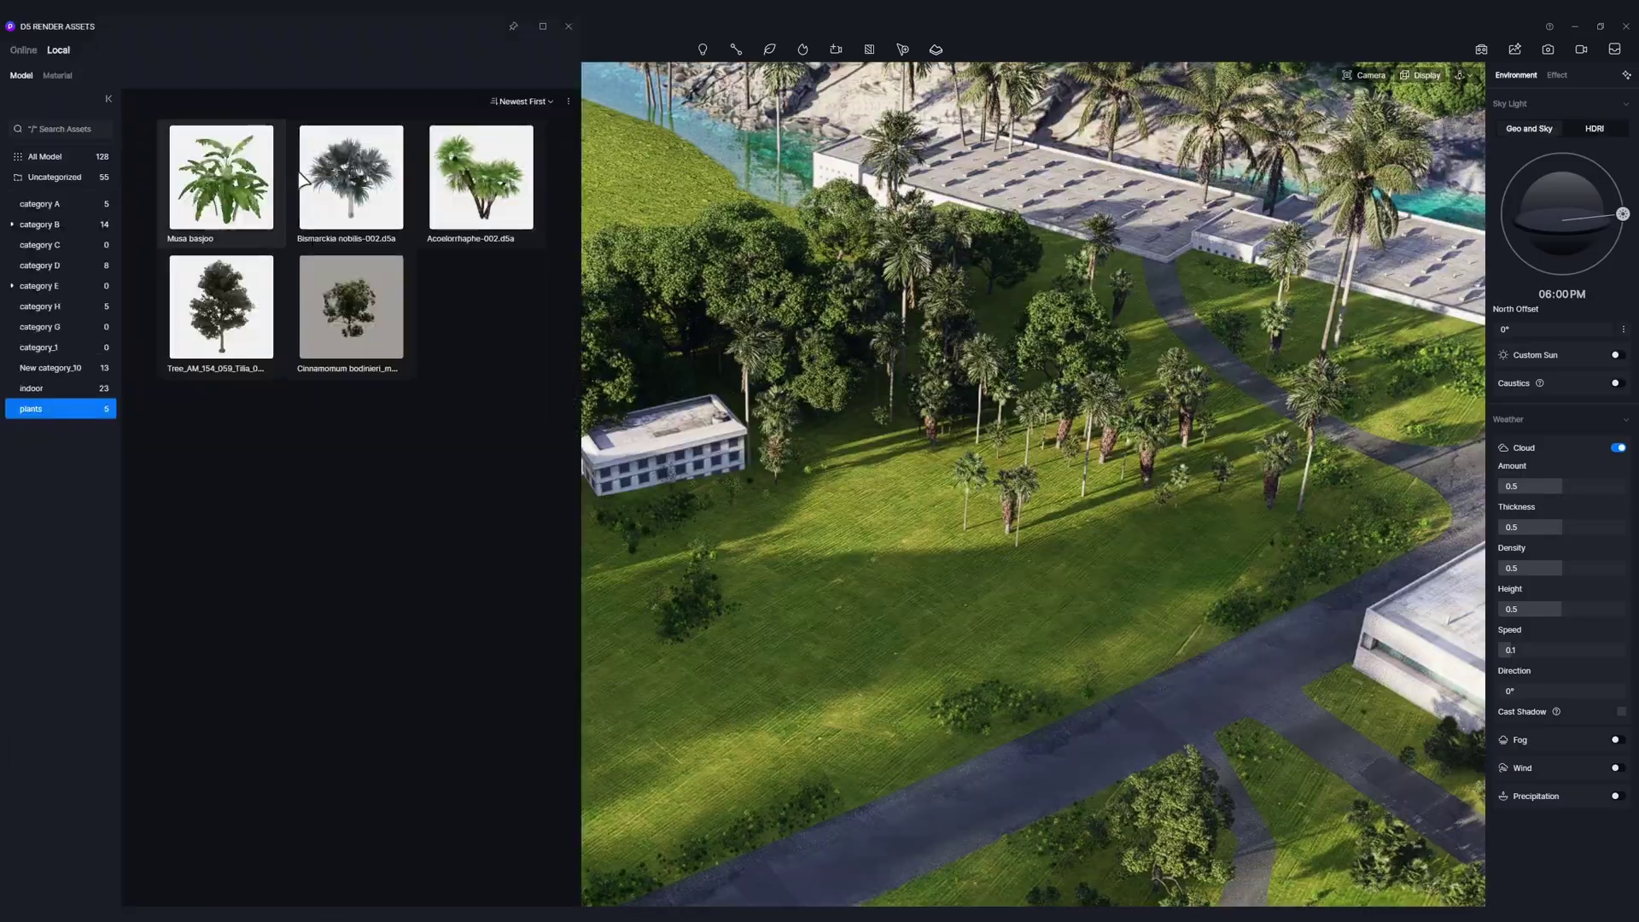
drag(300, 179, 1024, 444)
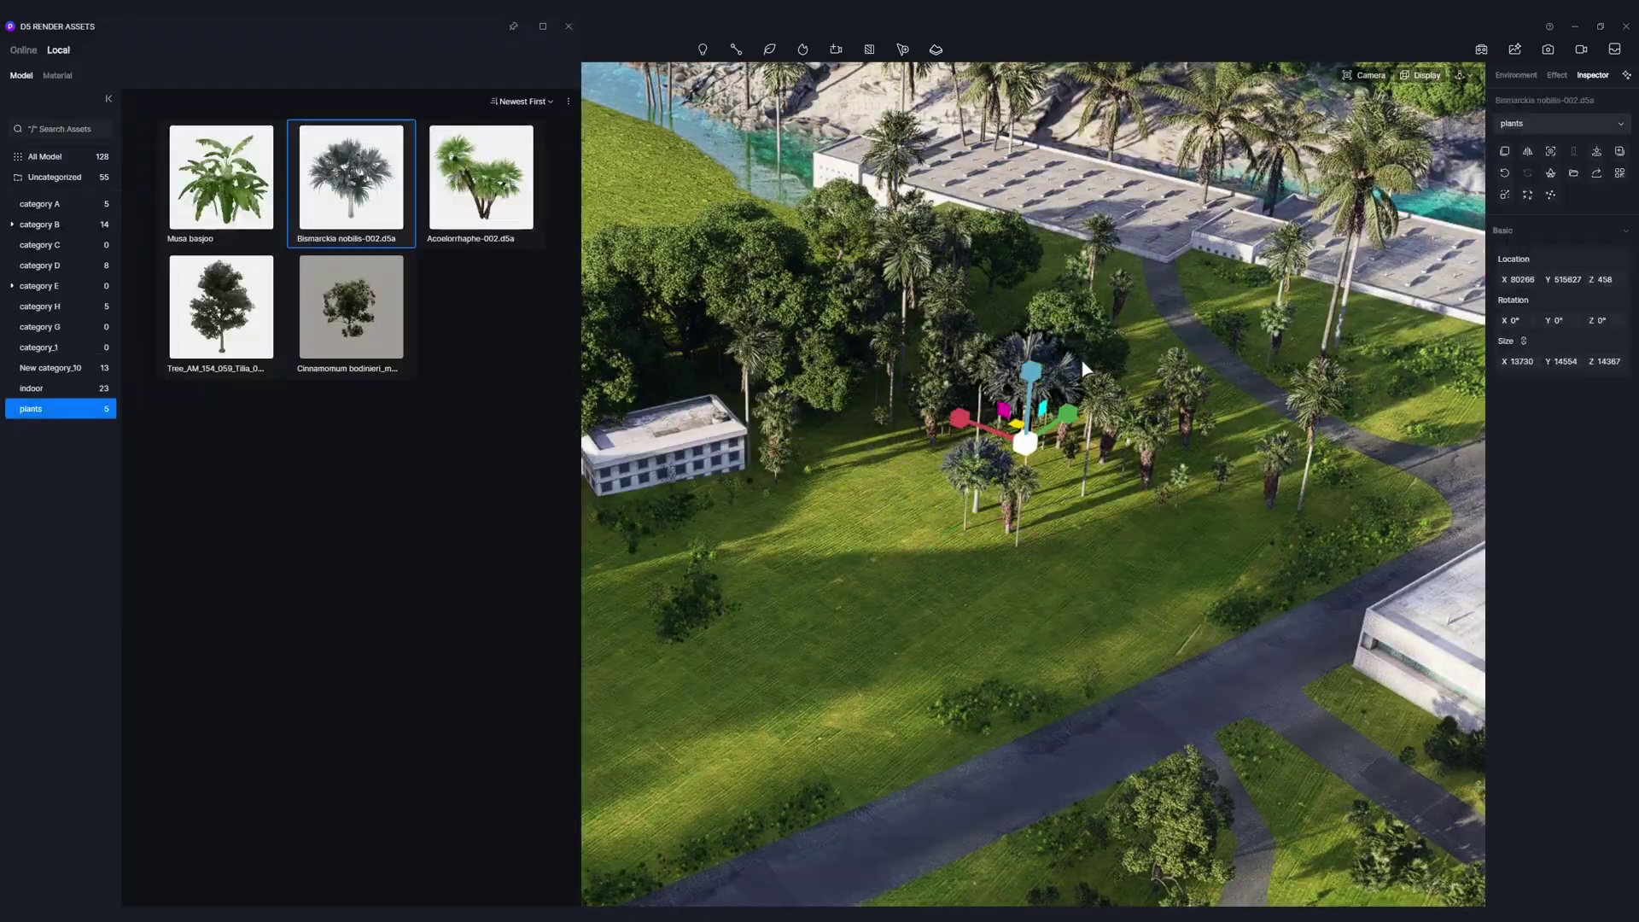
click(1101, 478)
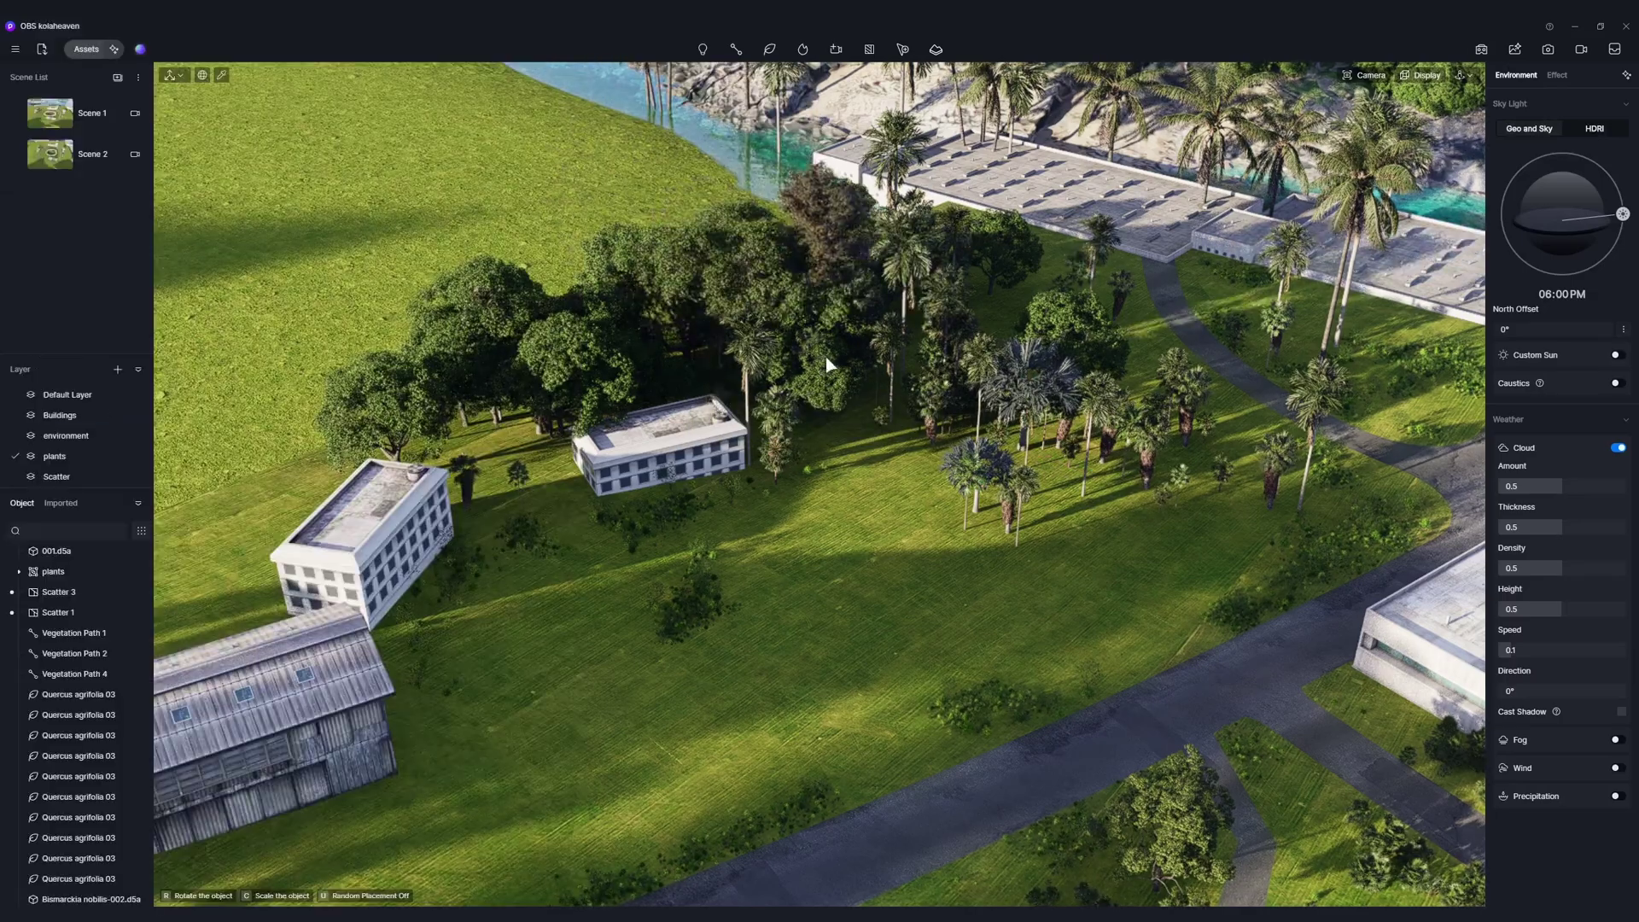
Place a Tree_AM_154_059_Tilia tree in the grove behind the small buildings, and adjust a copy beside the shoreline building.
click(822, 362)
shift+drag(827, 377, 975, 331)
drag(982, 207, 984, 158)
scroll(956, 409, down, 3)
key(v)
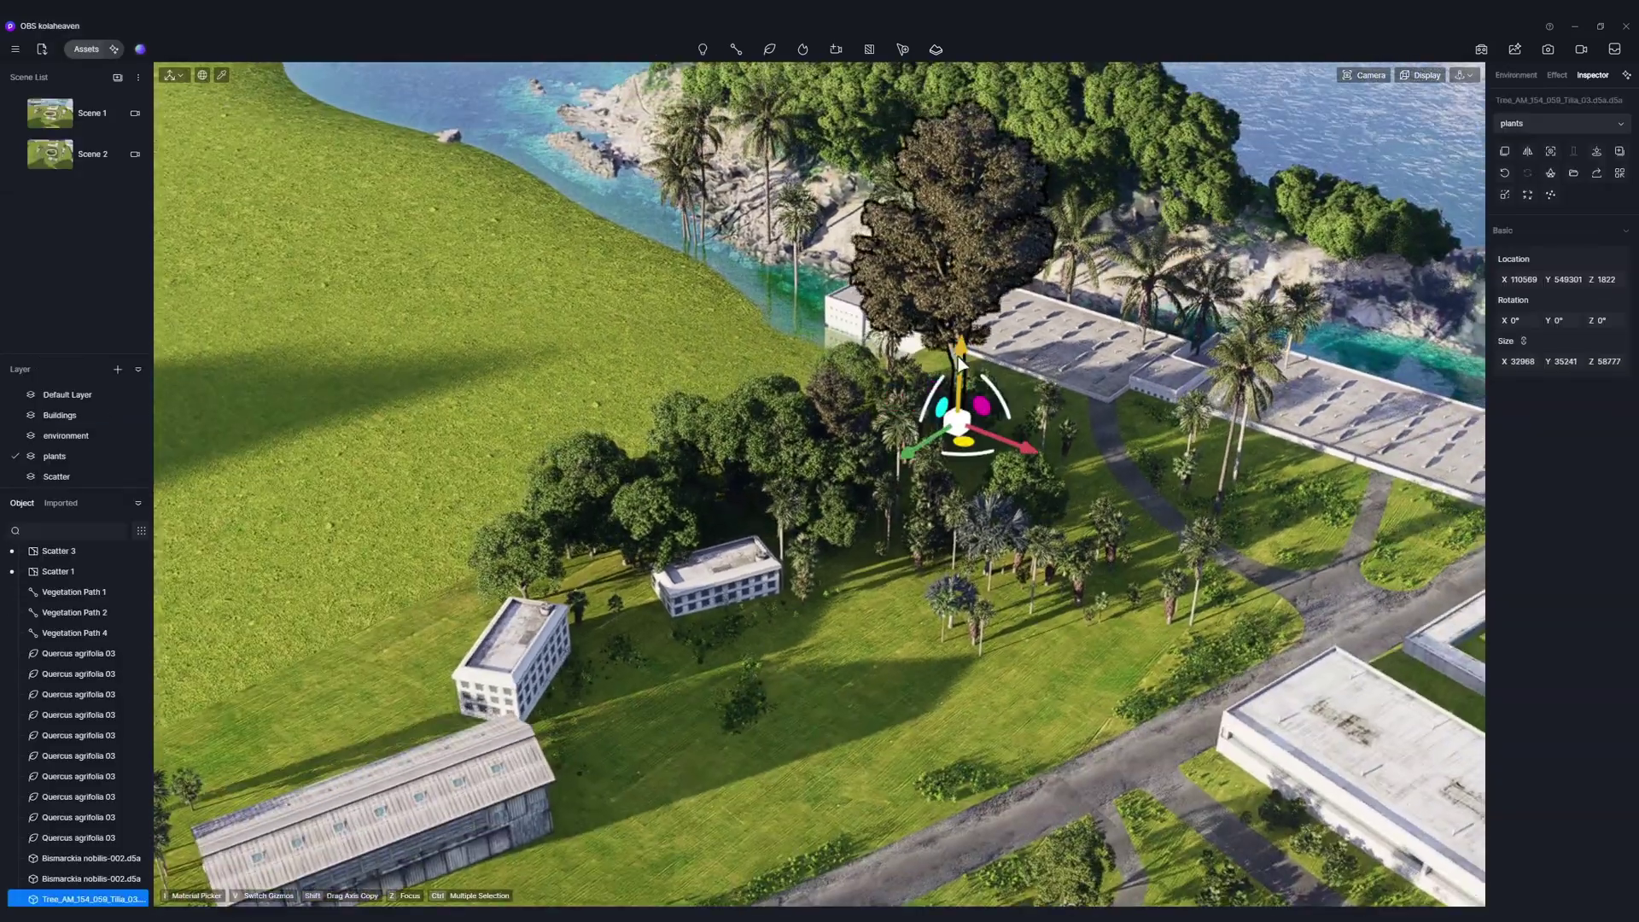
drag(958, 434, 951, 546)
Copy the Tilia tree to the far side of the grove behind the small buildings and adjust the copy's size.
click(828, 423)
shift+drag(824, 515, 630, 519)
key(v)
drag(630, 478, 629, 463)
key(v)
click(966, 495)
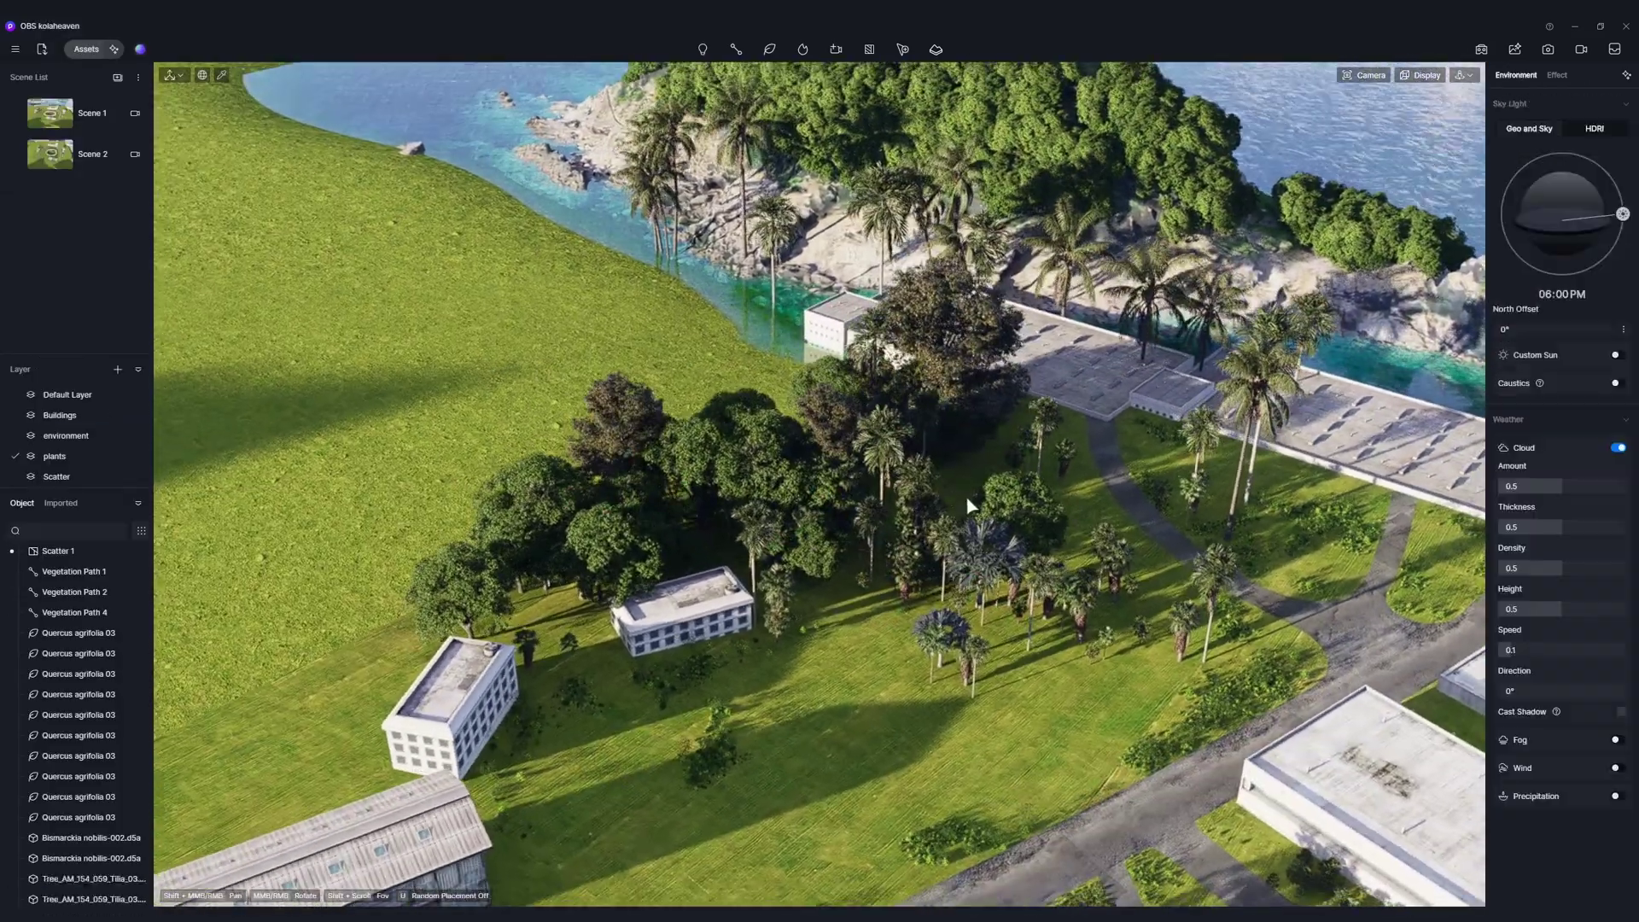
Place Cinnamomum bodinieri trees around the grove and palm cluster, copying and adjusting them to fill gaps.
click(86, 50)
click(353, 311)
click(1135, 436)
shift+drag(1149, 452, 1077, 461)
click(1077, 454)
click(410, 669)
drag(410, 671, 550, 651)
key(v)
Place Musa basjoo plants on the lawn and inside the small courtyard building with the round tower.
click(86, 49)
click(226, 198)
drag(563, 792, 762, 450)
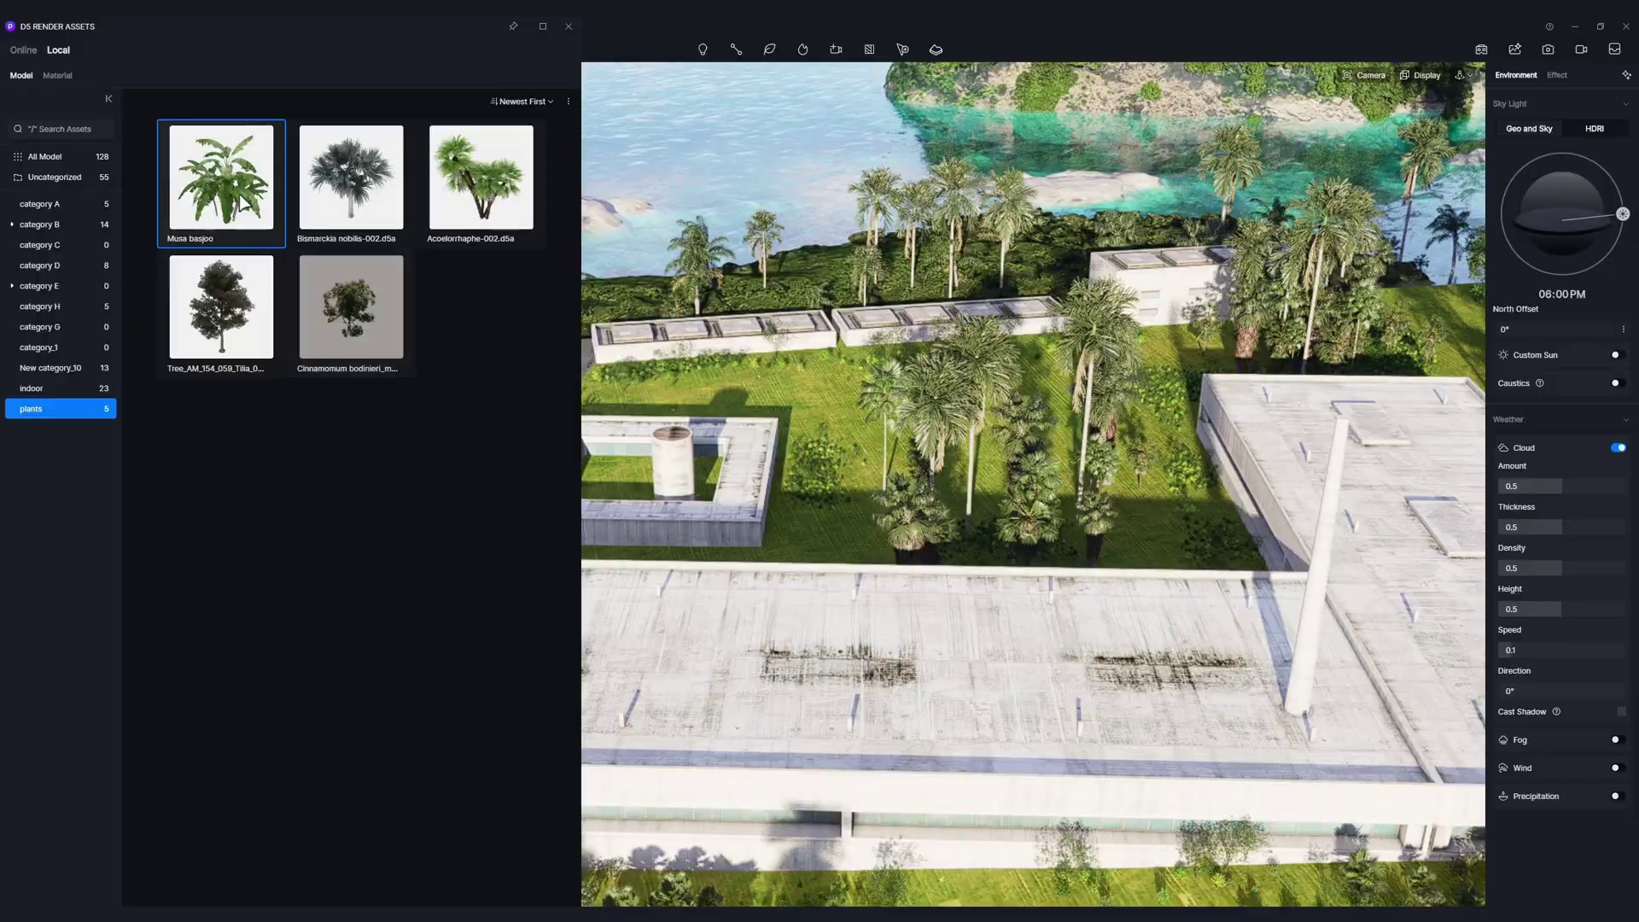
drag(219, 275, 611, 438)
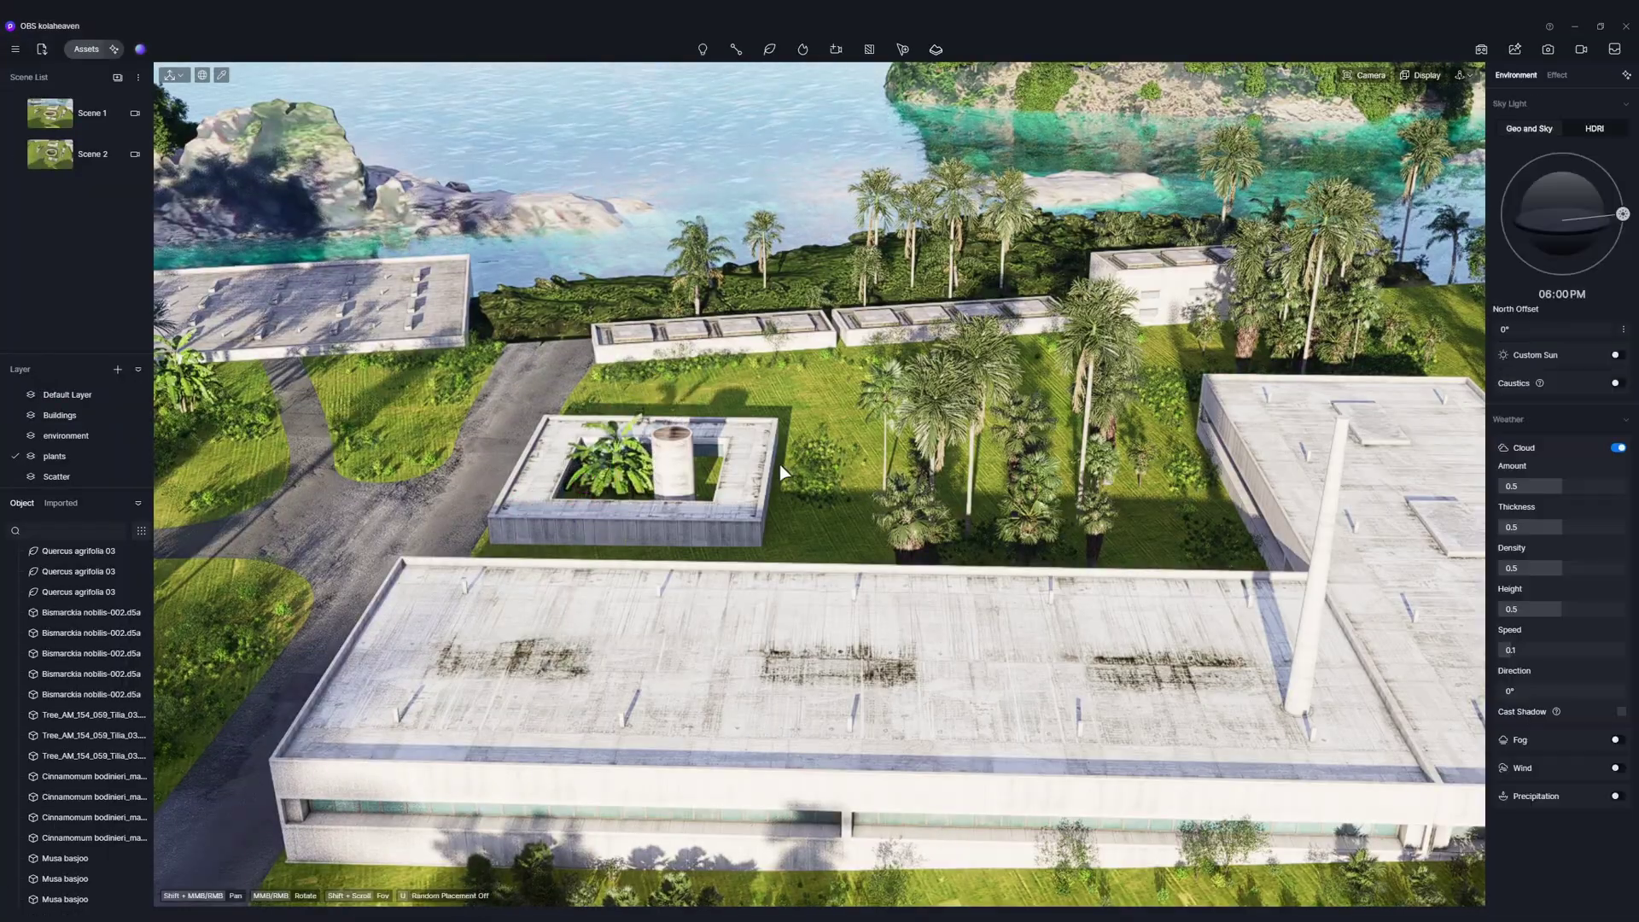
Place Bismarckia nobilis-002 palms behind the long flat building and copy them into the grove in front of the large hall.
drag(356, 212, 971, 565)
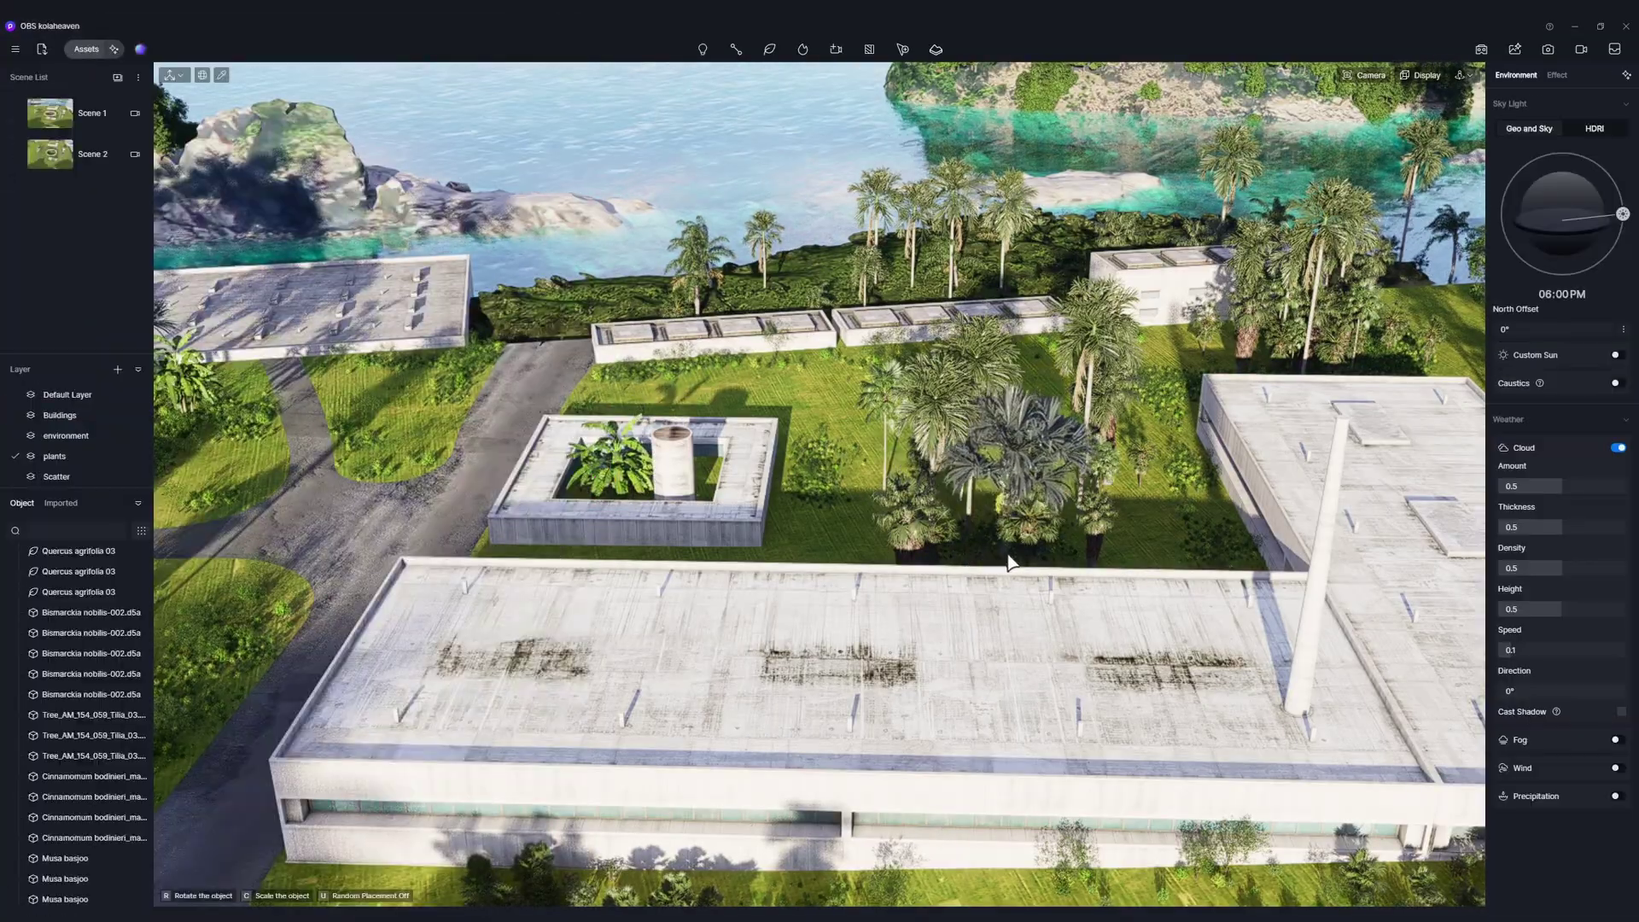
click(1020, 517)
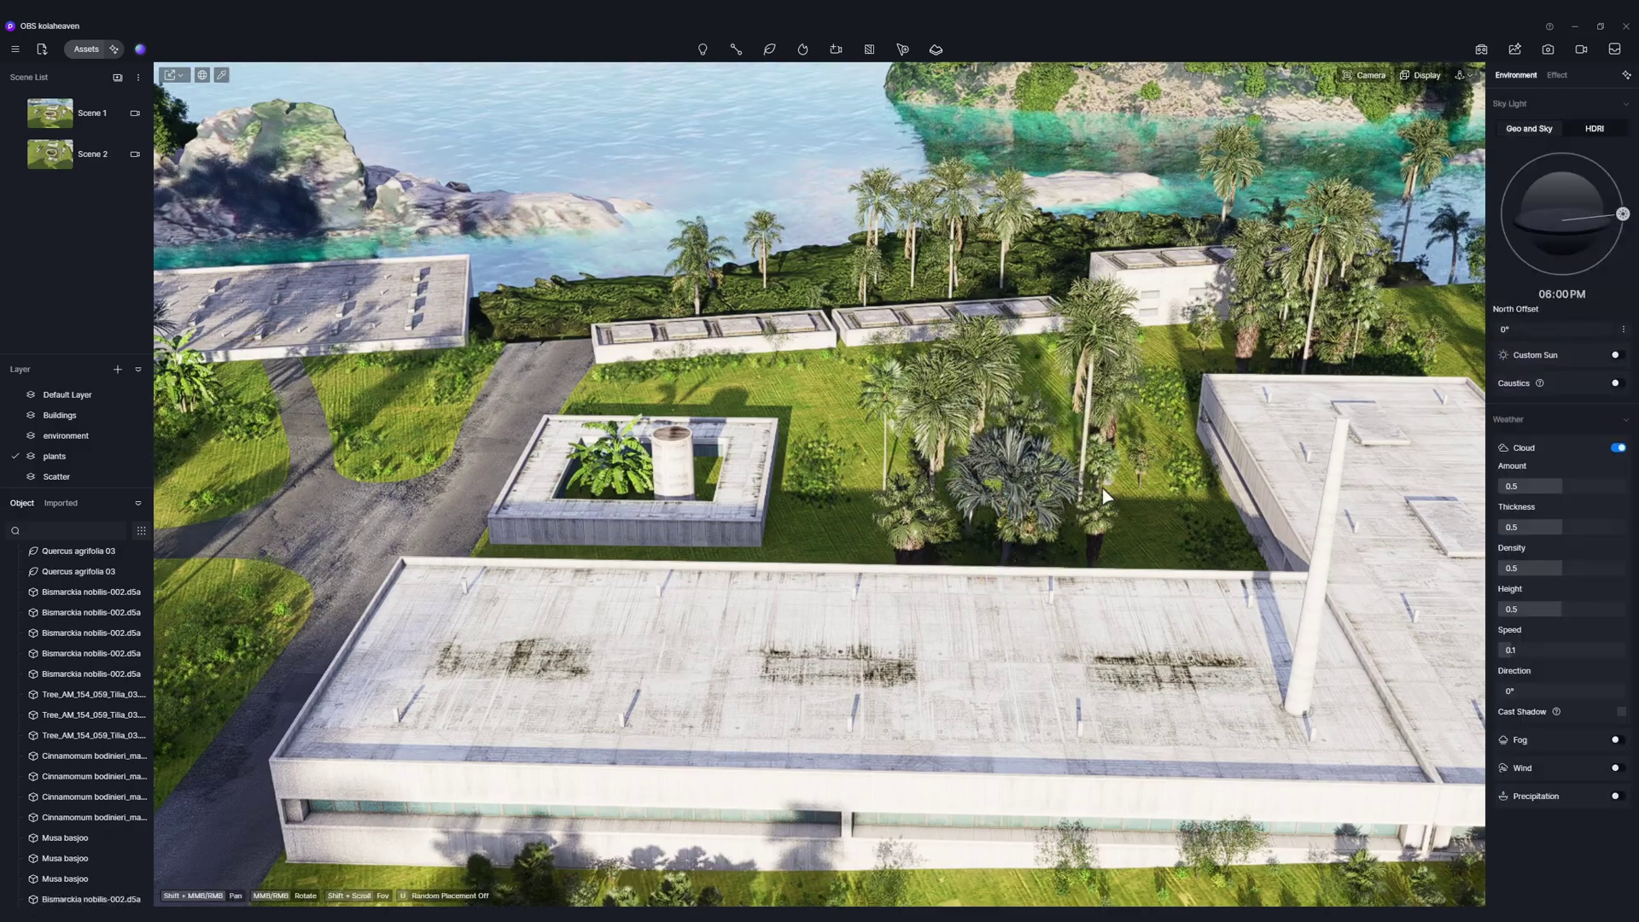
shift+middle_drag(1222, 466, 896, 517)
click(553, 671)
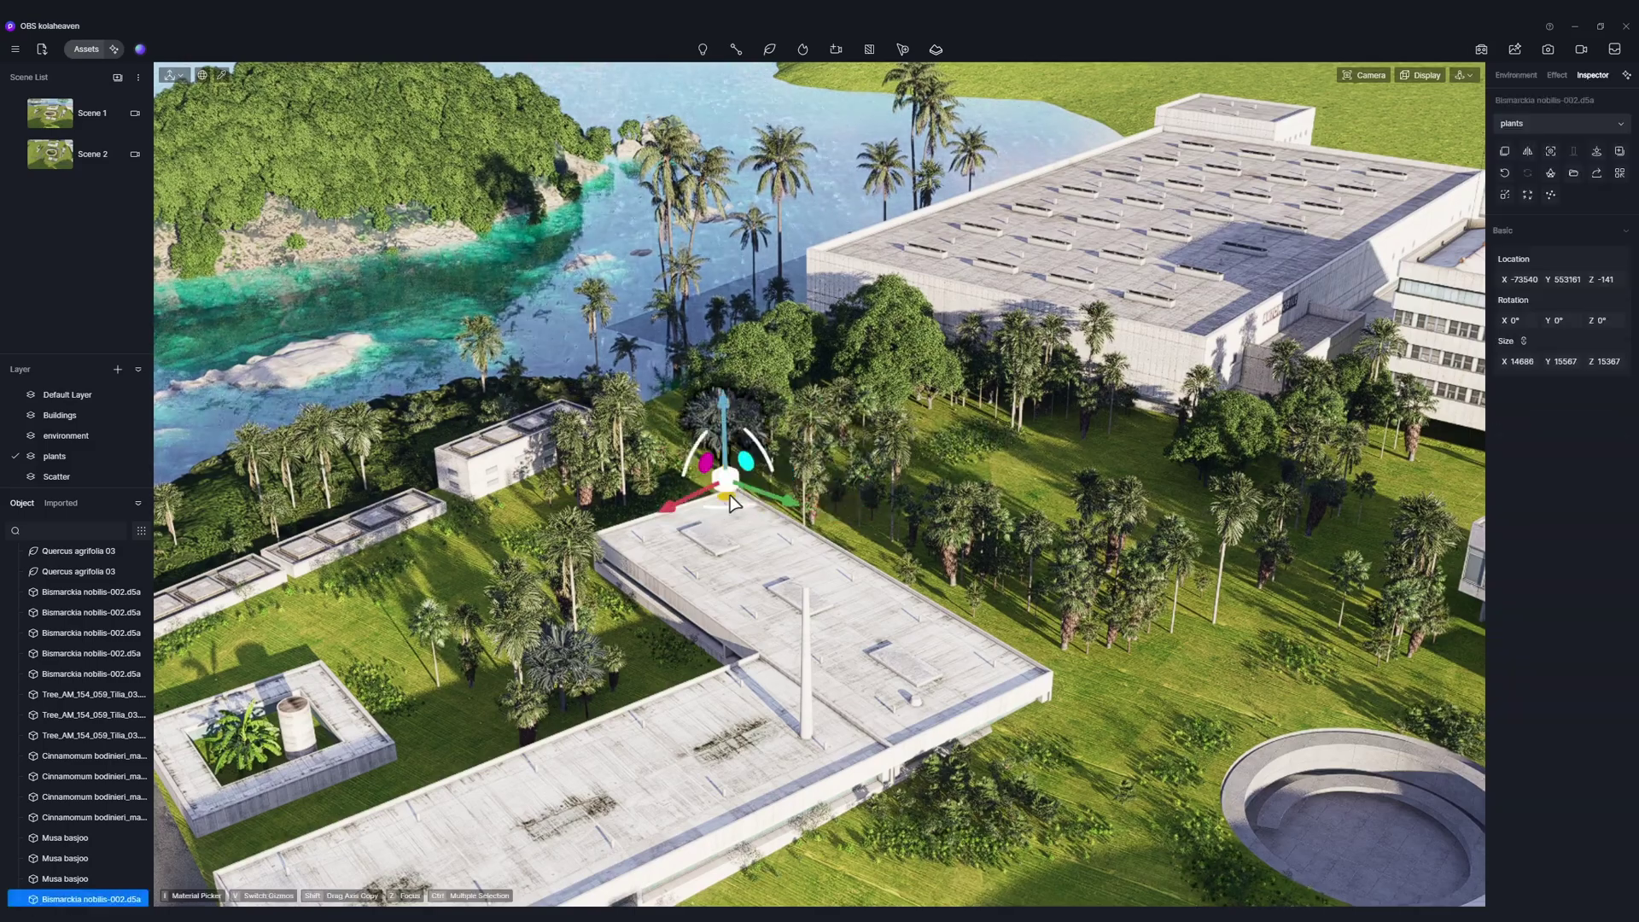
drag(735, 494, 1091, 456)
click(1166, 467)
Add a Cinnamomum bodinieri tree near the grove and place Musa basjoo plants between the ring building and the skylight blocks.
click(86, 50)
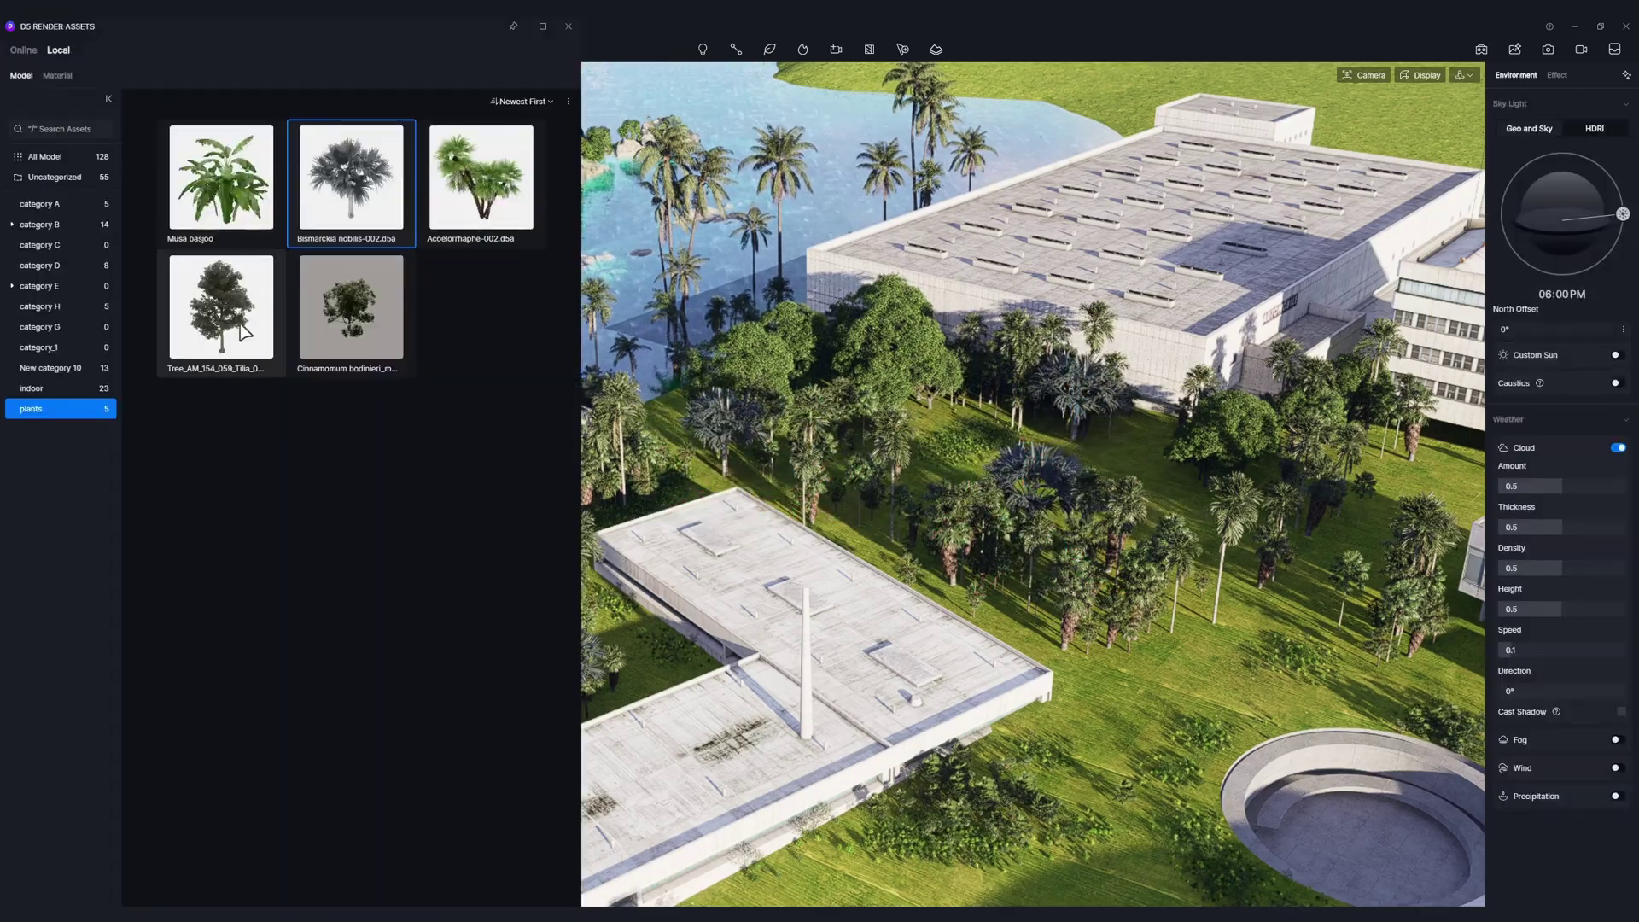
click(357, 335)
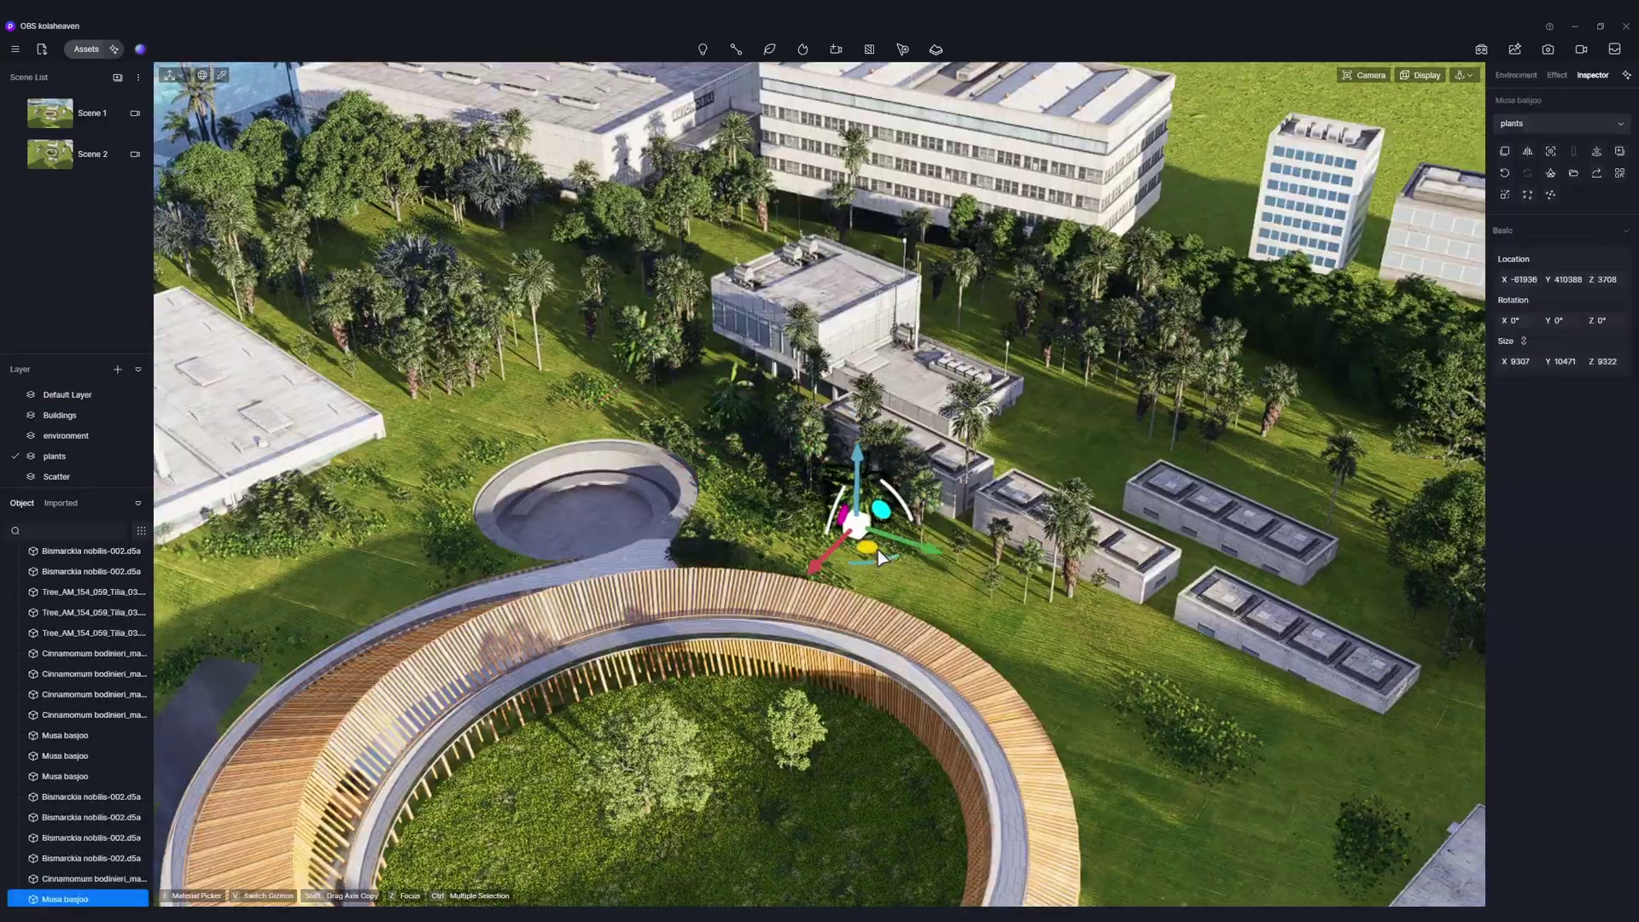
drag(874, 545, 1191, 665)
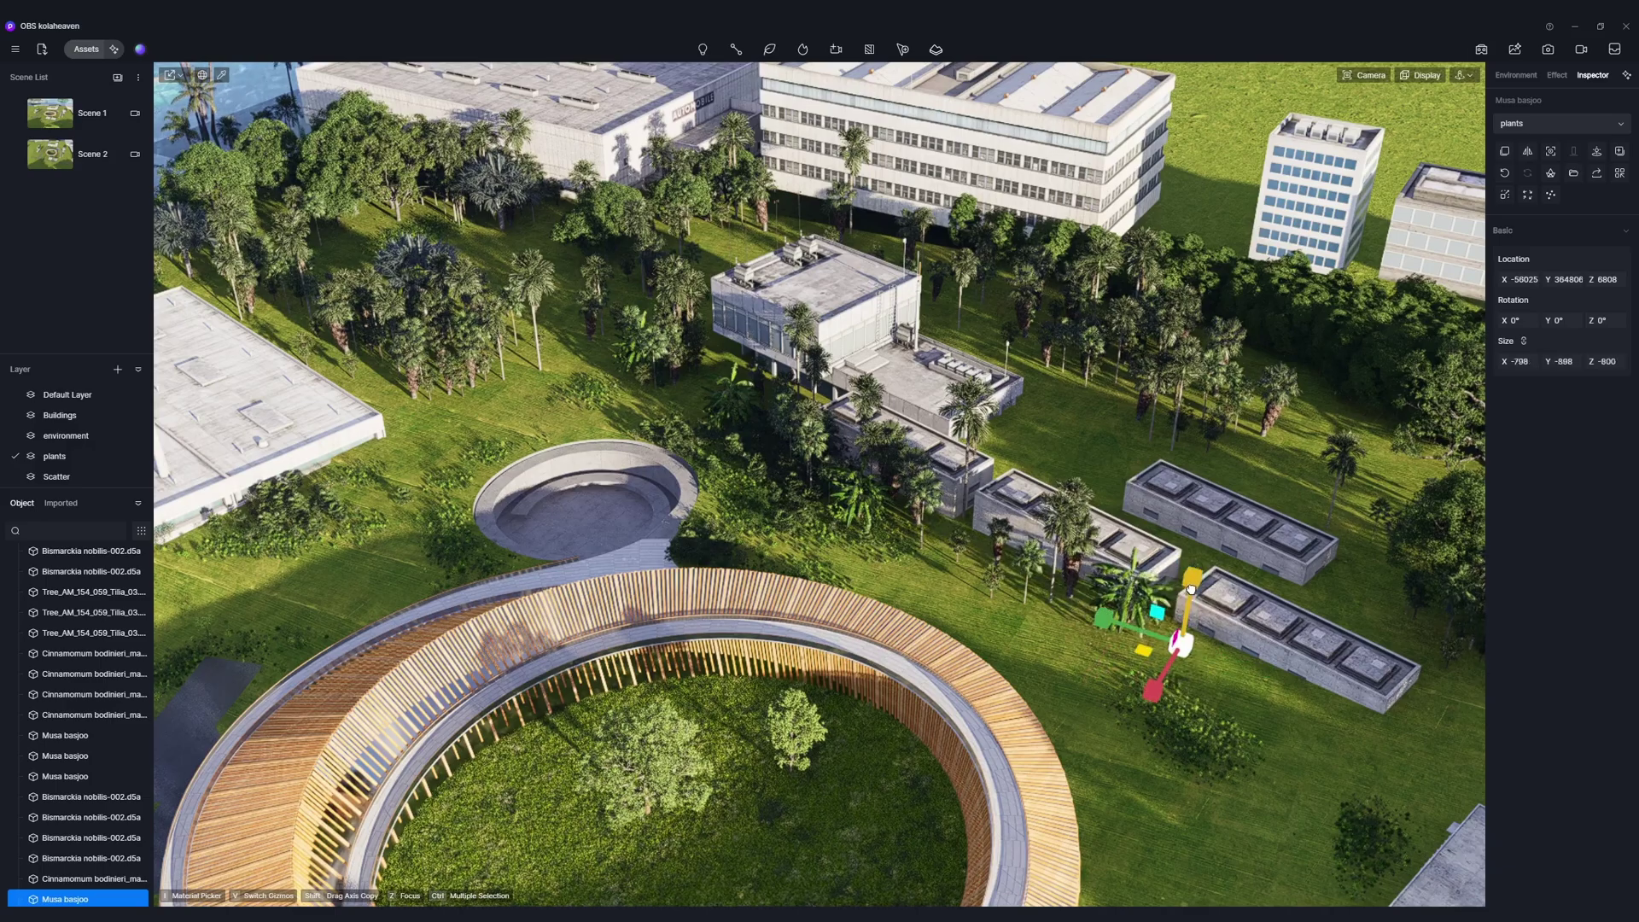
click(1126, 602)
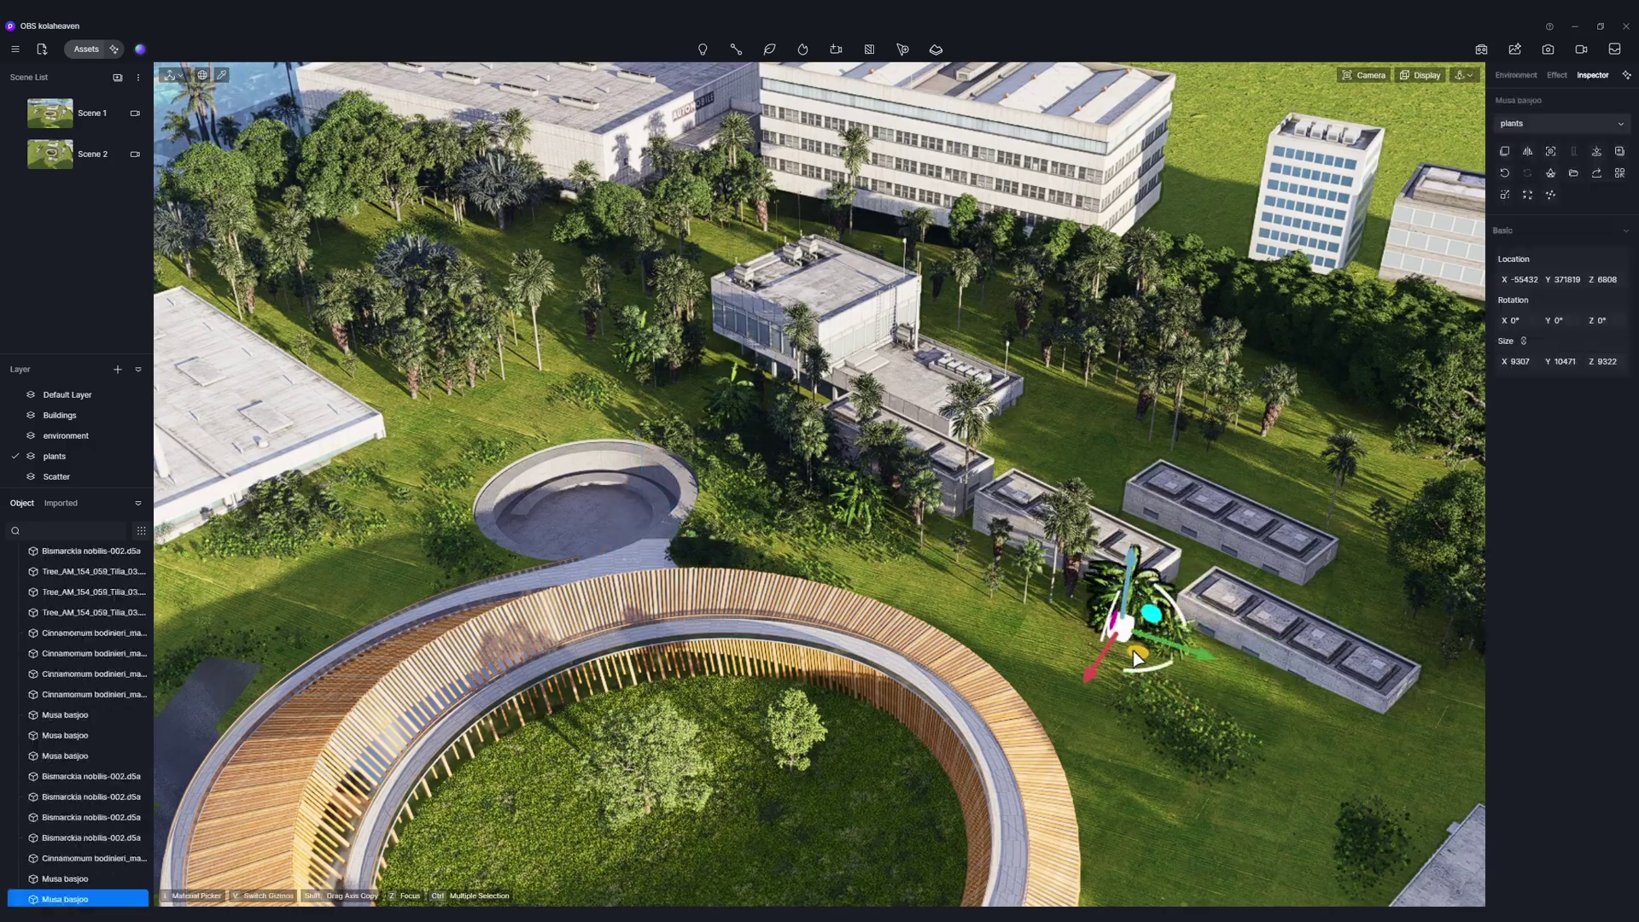
drag(1133, 650, 1154, 483)
click(809, 413)
Place Bismarckia nobilis-002 palms around the skylight blocks and in the planting beside the round sunken court.
click(86, 50)
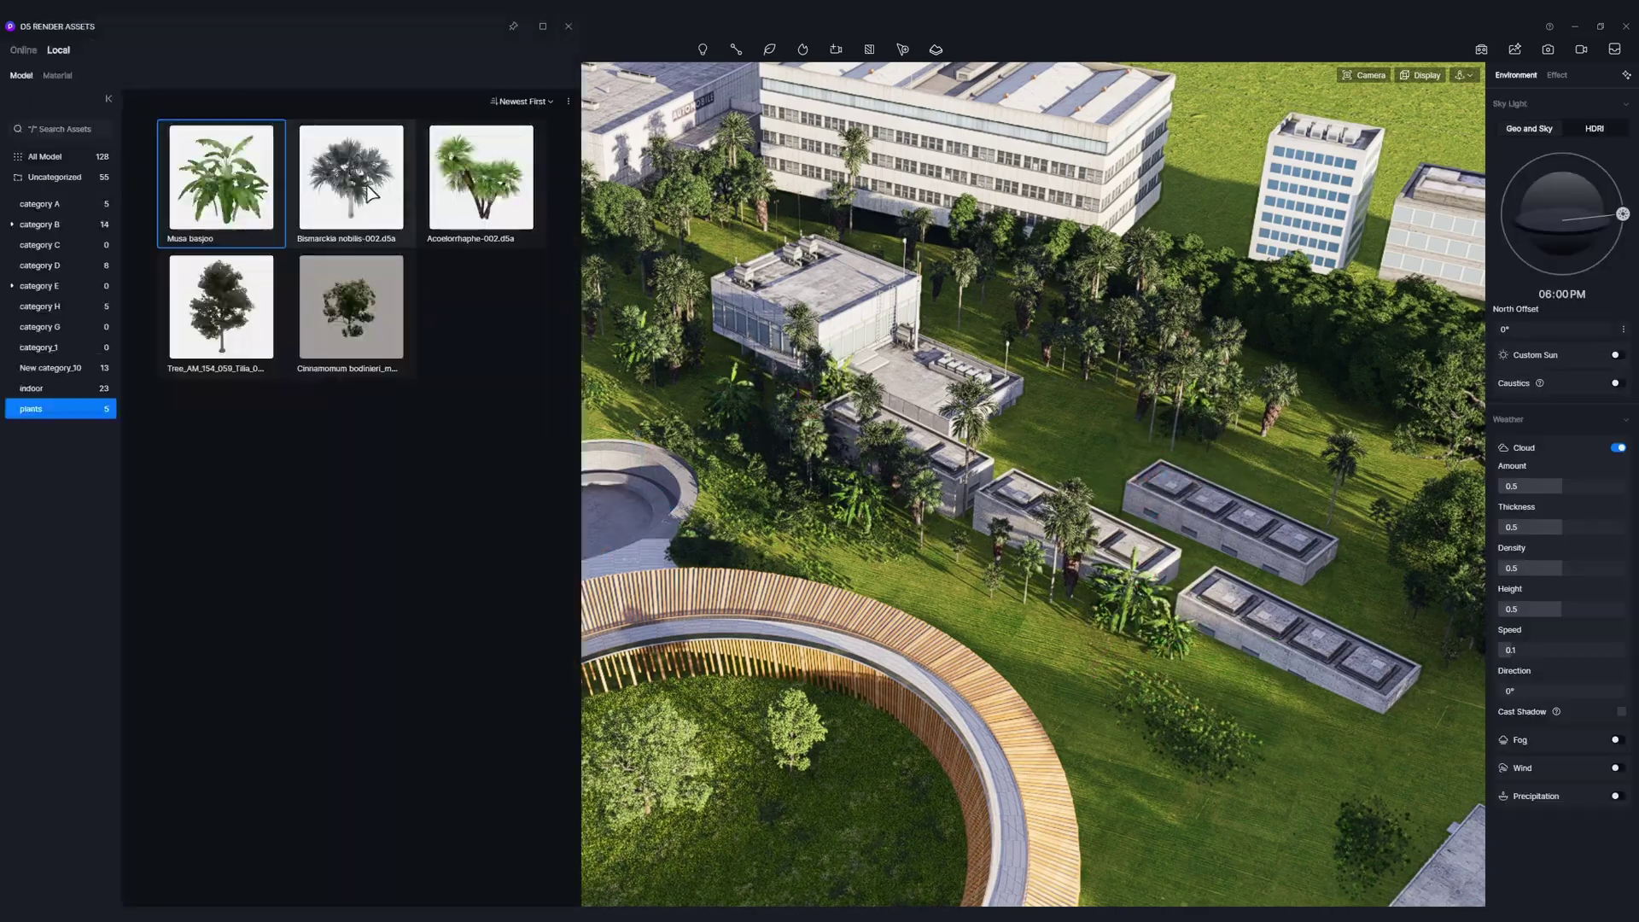
click(355, 183)
click(973, 557)
drag(979, 578, 1310, 563)
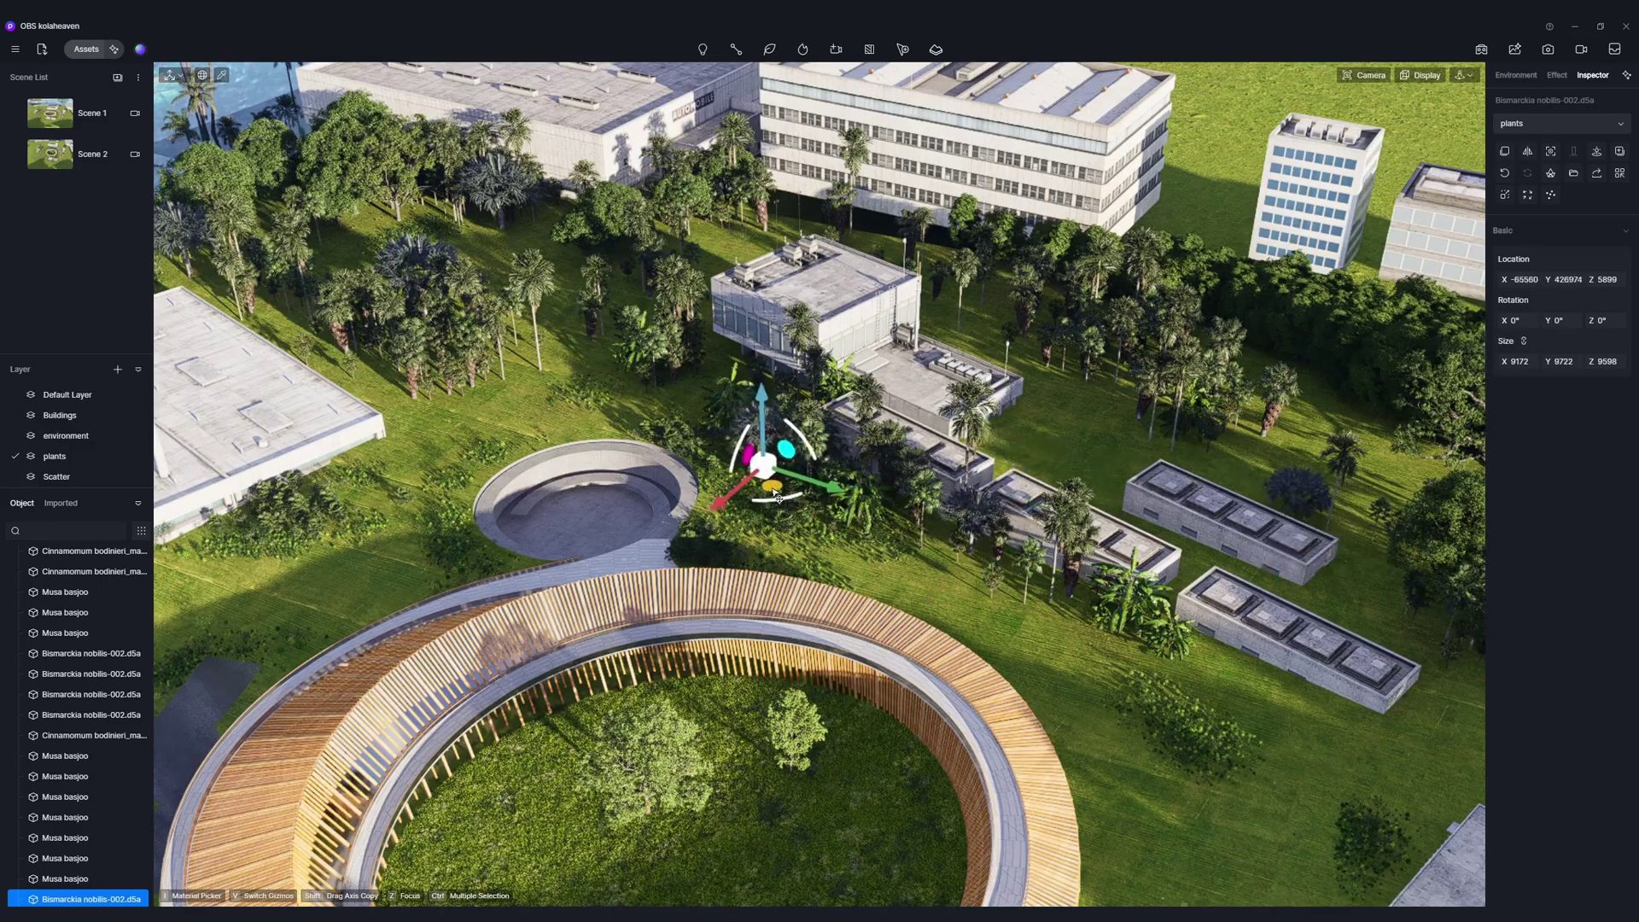
key(Escape)
click(787, 445)
click(798, 502)
key(Escape)
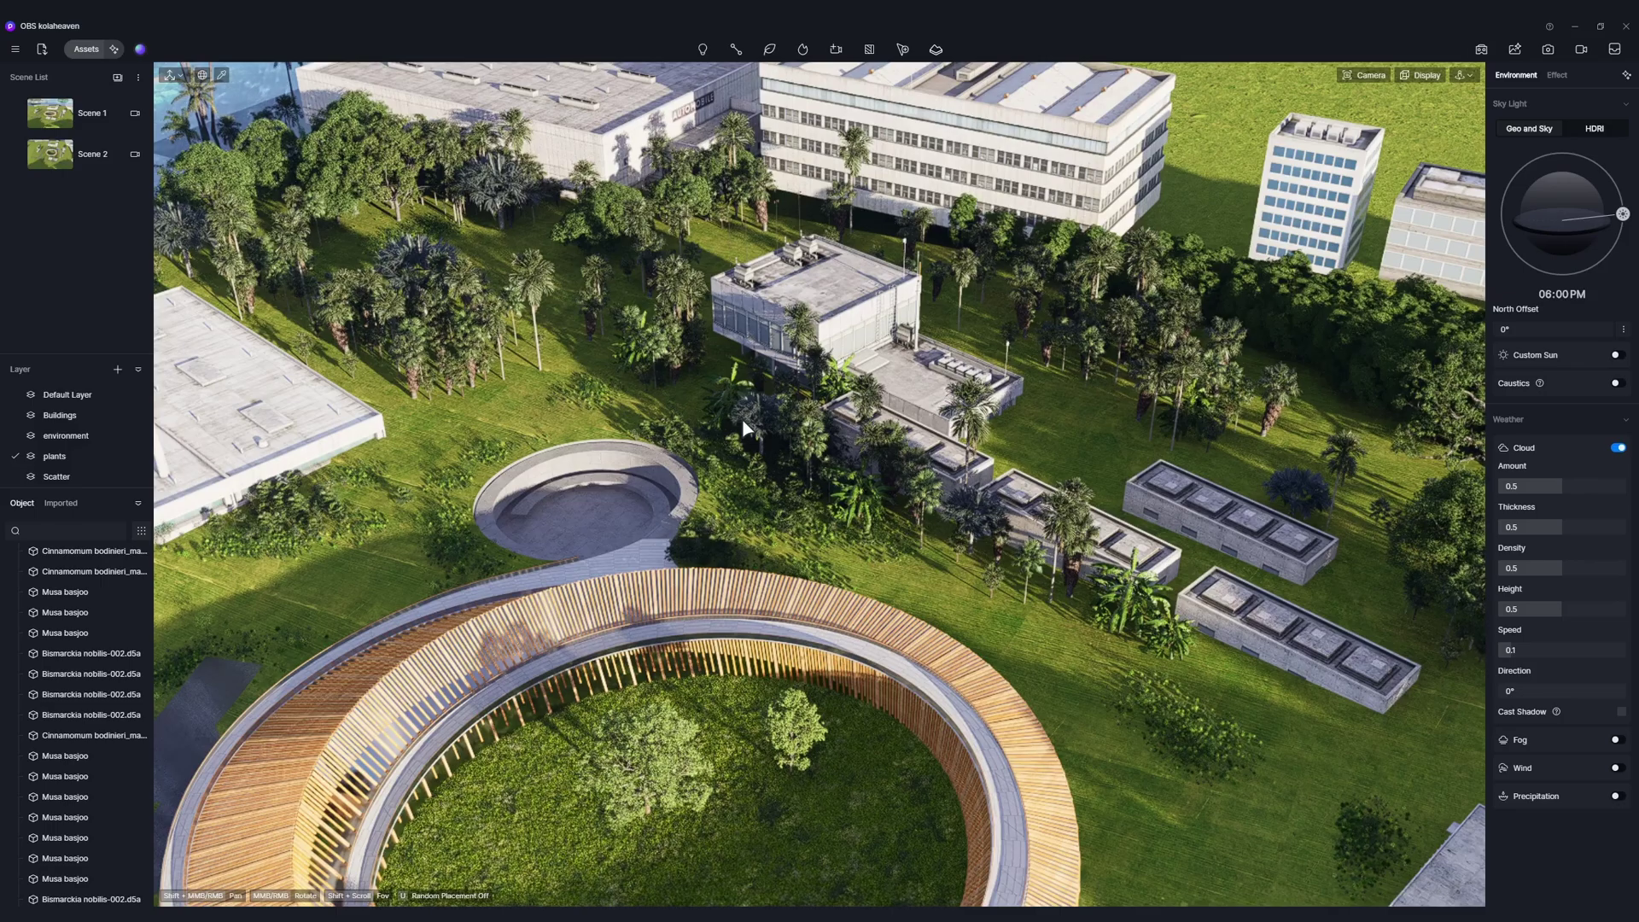
Place an Acoelorrhaphe-002 palm beside the skylight blocks and adjust a copy near the buildings behind them.
click(87, 49)
click(485, 196)
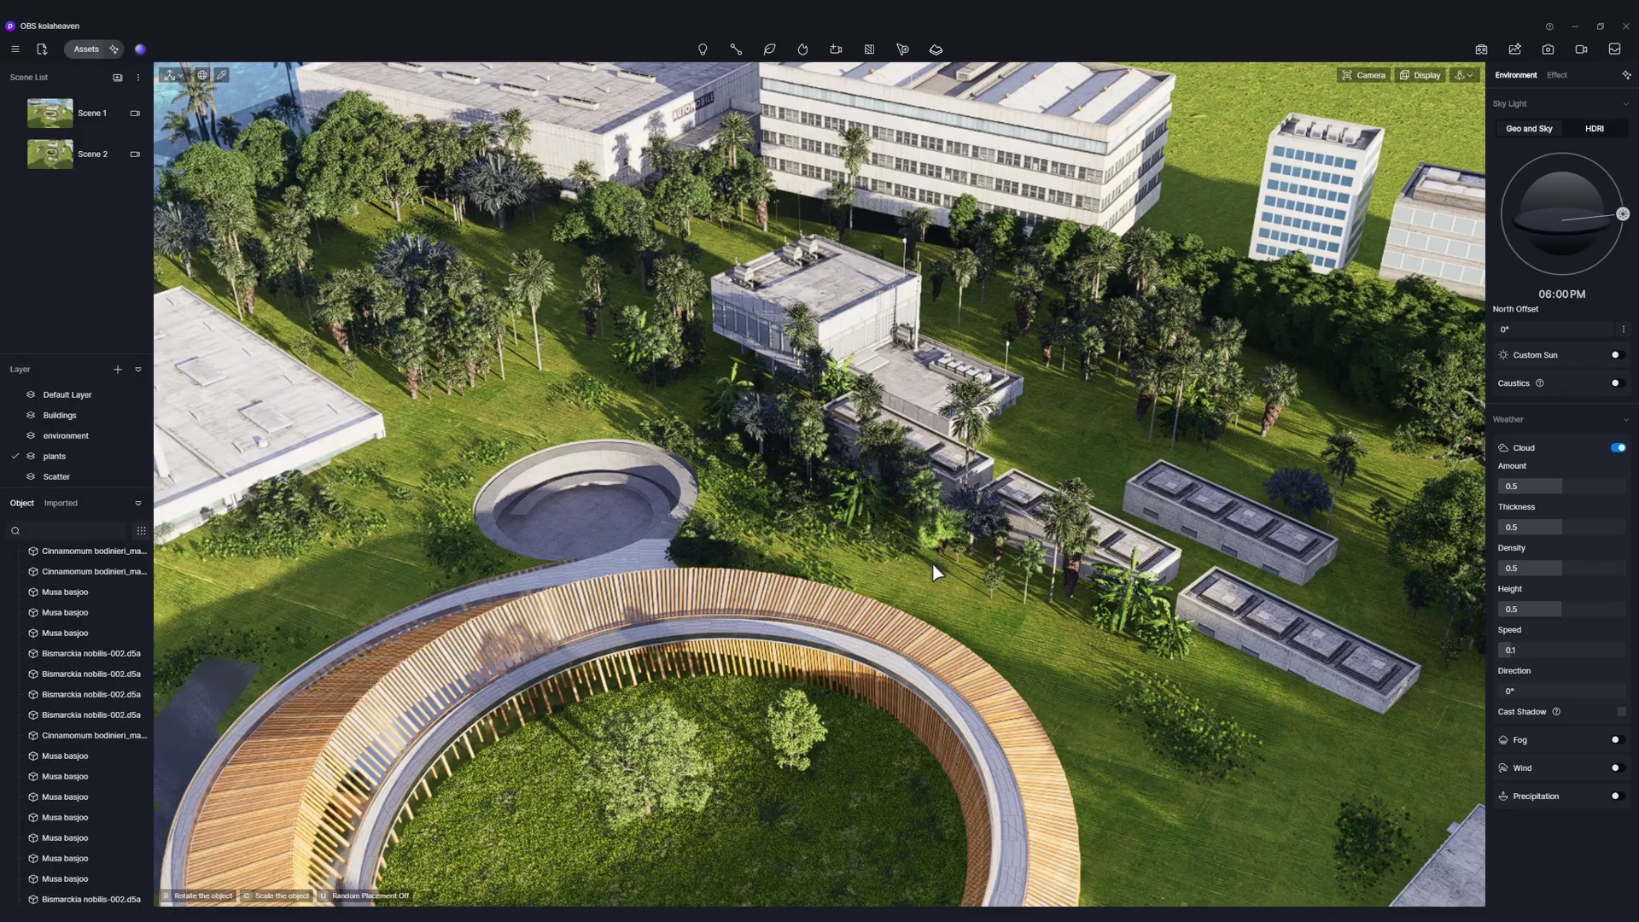
click(971, 579)
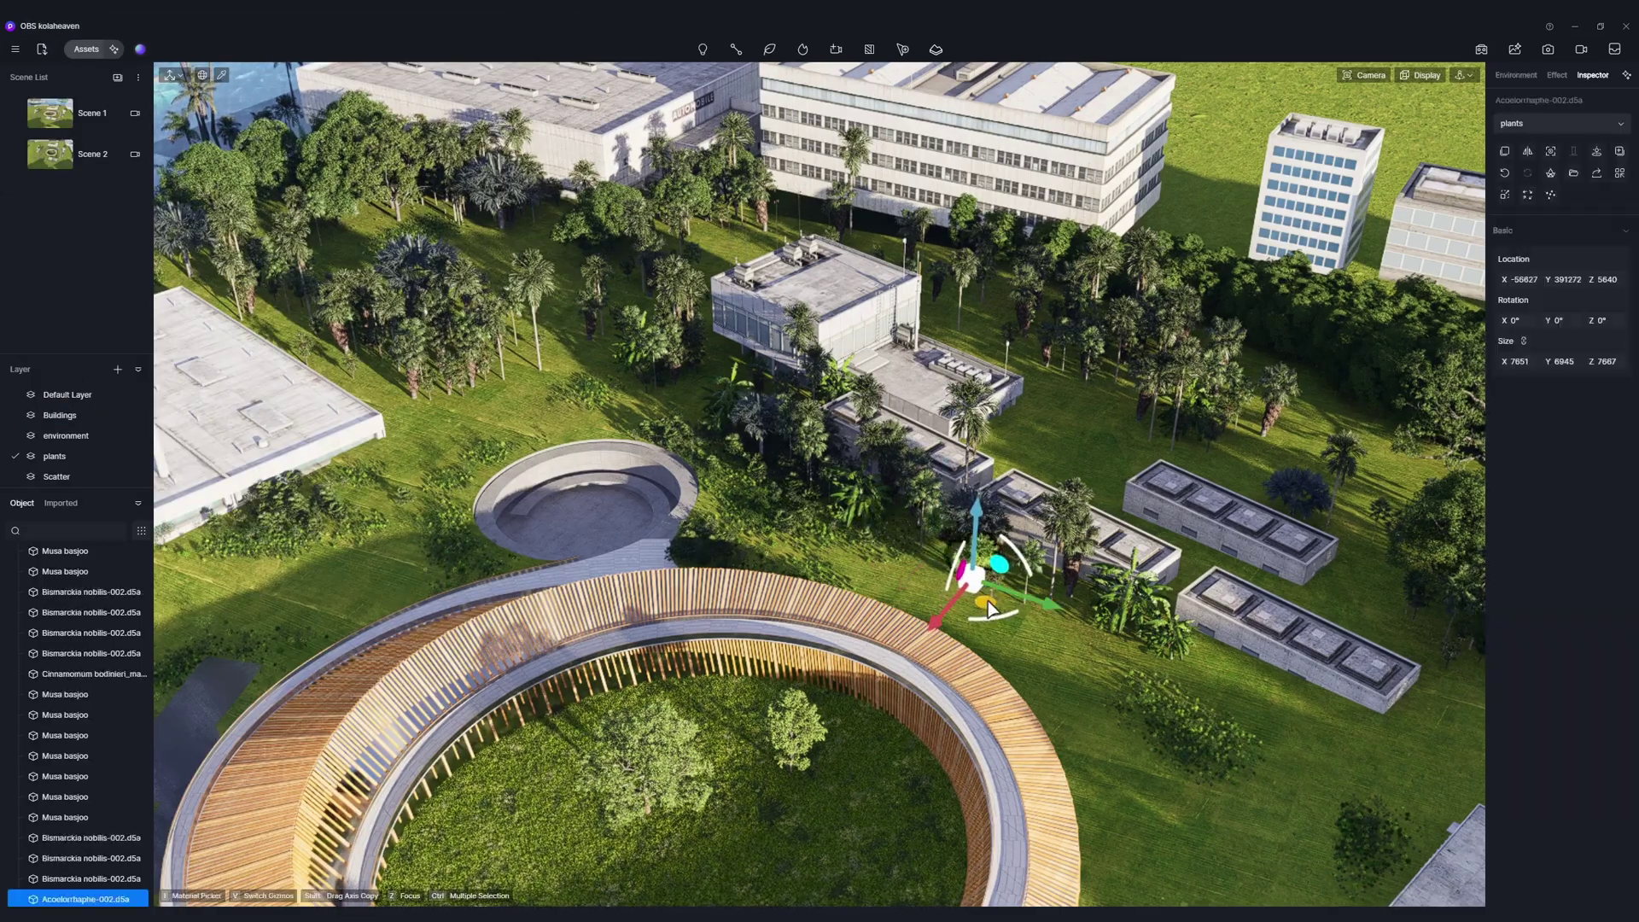
drag(988, 610, 960, 367)
key(v)
key(Escape)
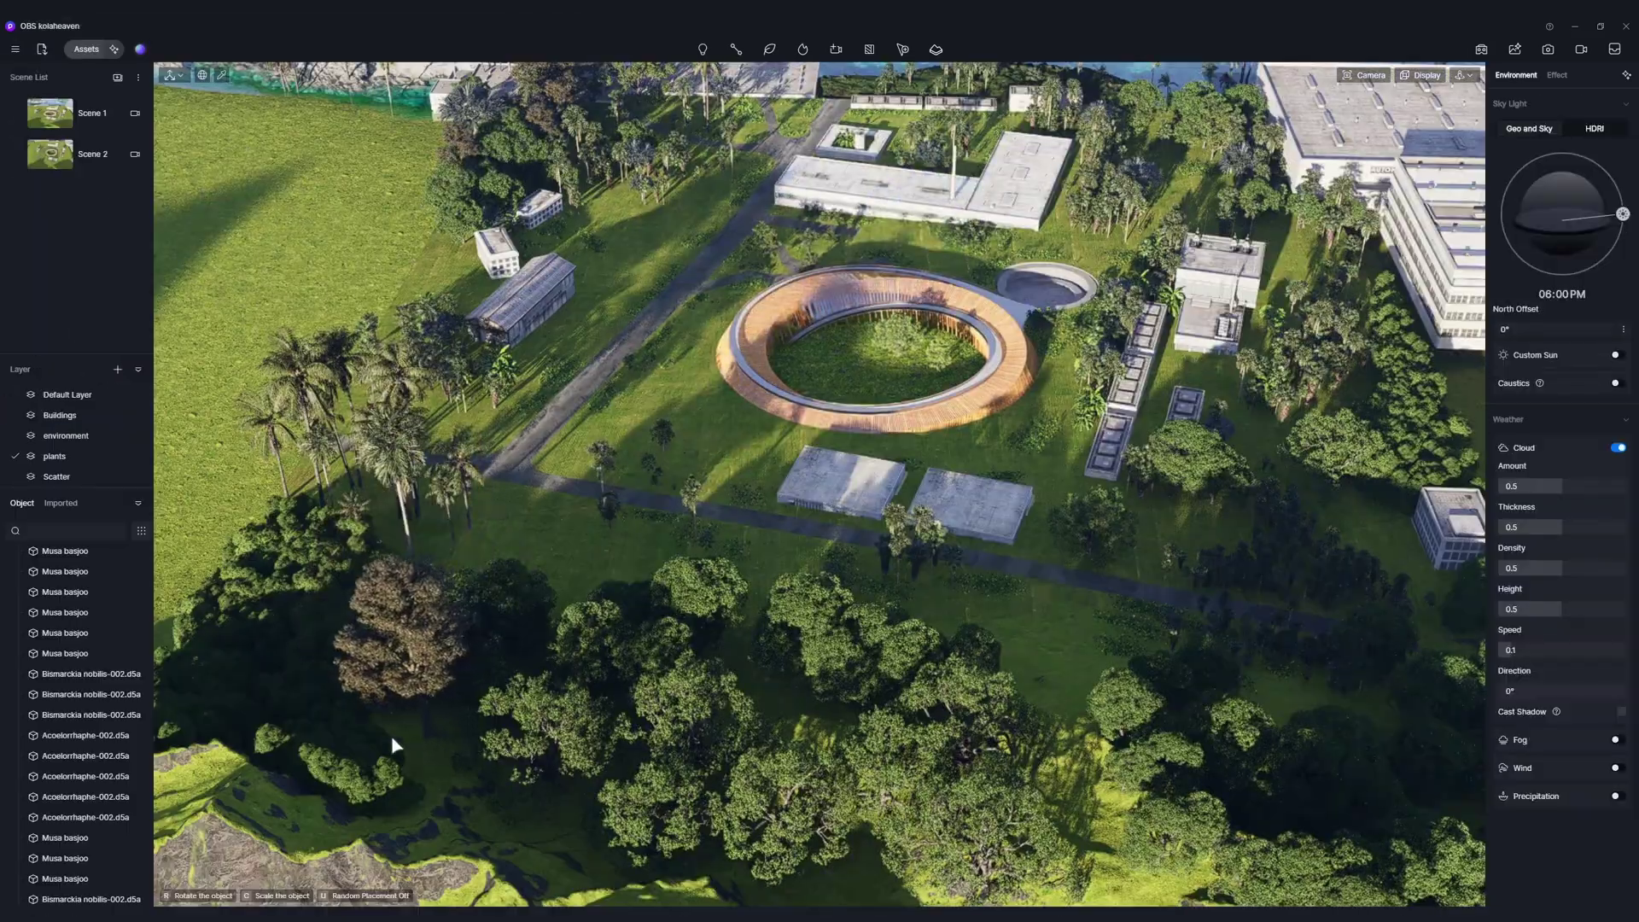
Place a Tree_AM_154_059_Tilia tree in the foreground oak belt, copy it farther down the slope and adjust the sizes.
click(533, 721)
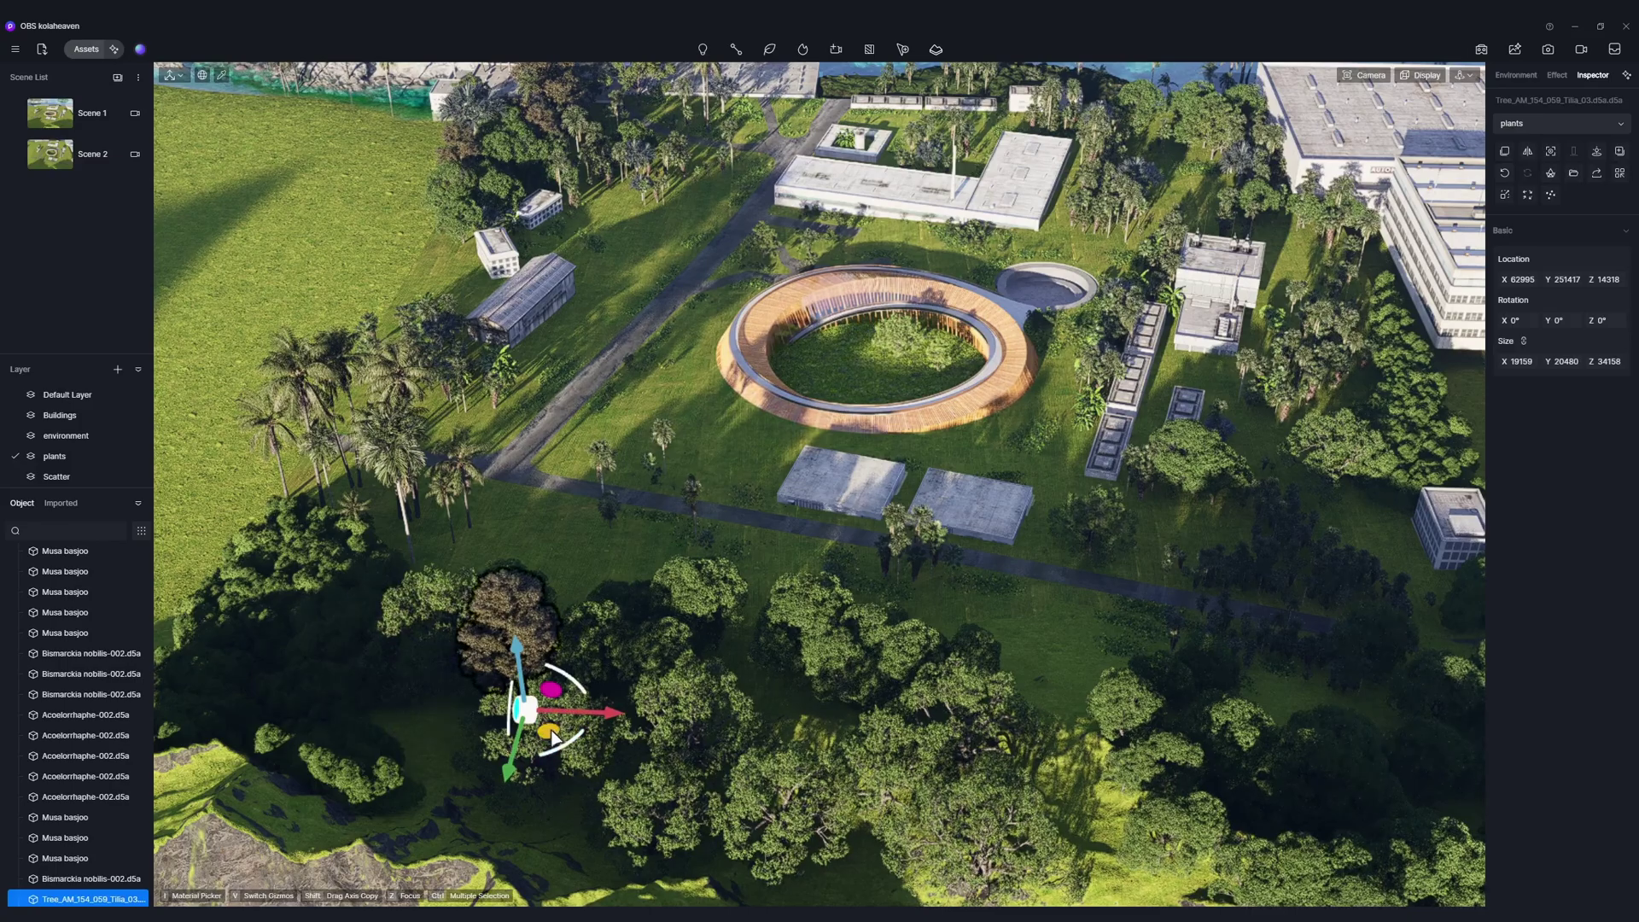
shift+drag(549, 730, 667, 797)
key(v)
click(523, 641)
drag(522, 642, 526, 661)
key(v)
Copy a Tilia tree to the lower edge of the foreground tree belt and resize the copy.
click(637, 705)
shift+drag(667, 797, 613, 884)
key(v)
drag(581, 805, 581, 778)
key(Escape)
Copy Tilia trees into the eastern part of the foreground tree belt, between the oak clusters.
click(632, 848)
drag(1003, 769, 1060, 693)
drag(1026, 766, 1199, 791)
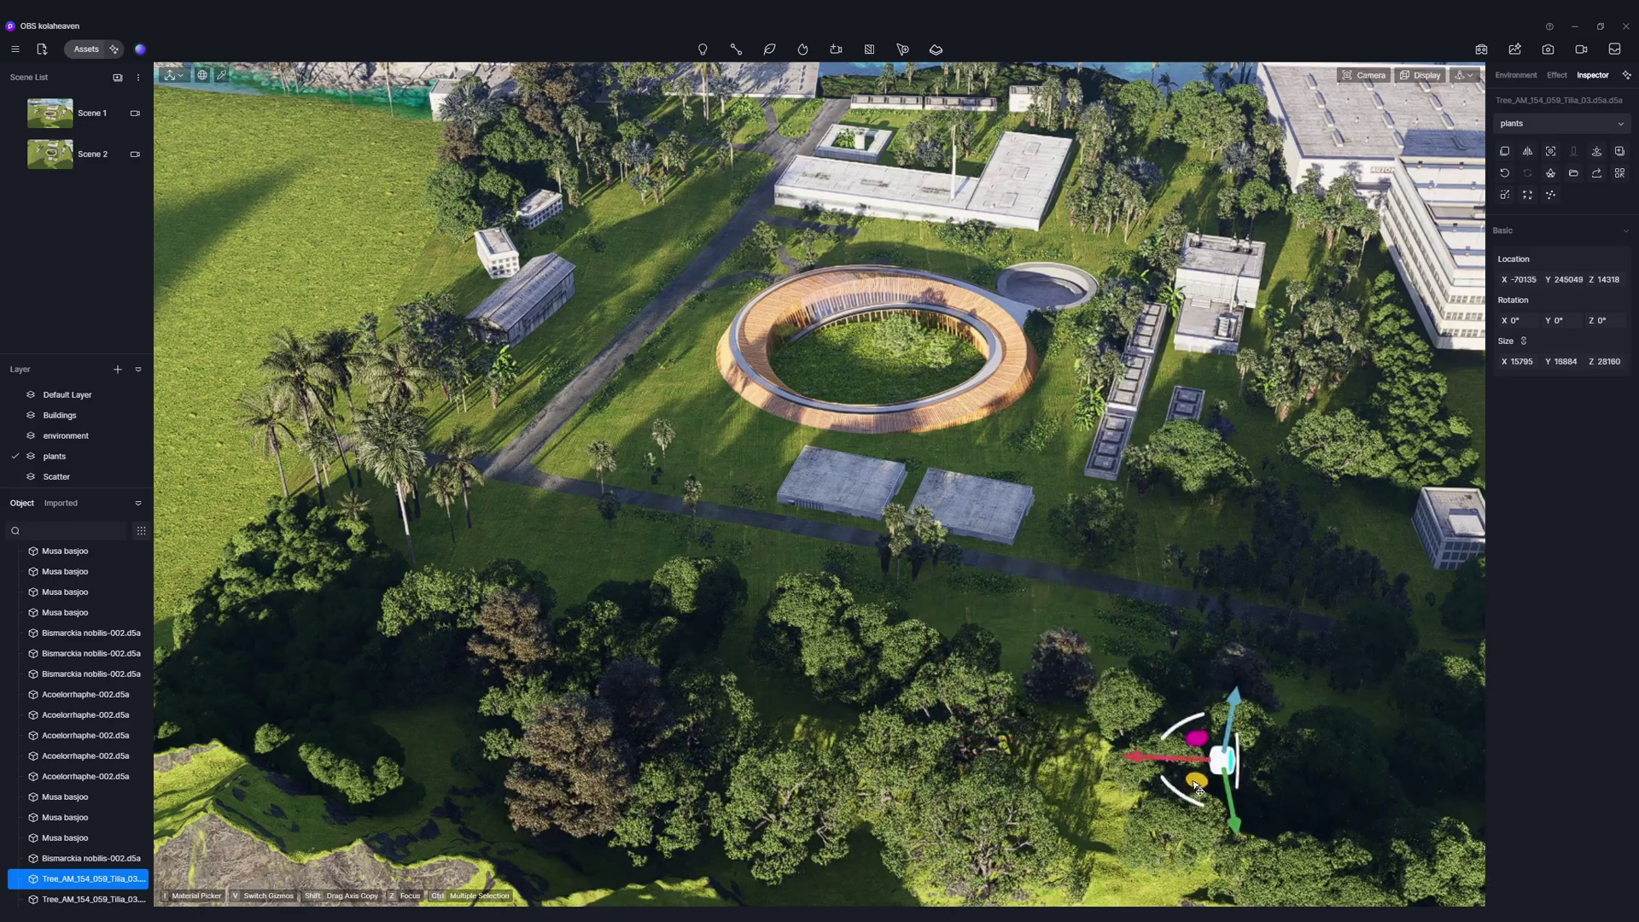
click(1341, 743)
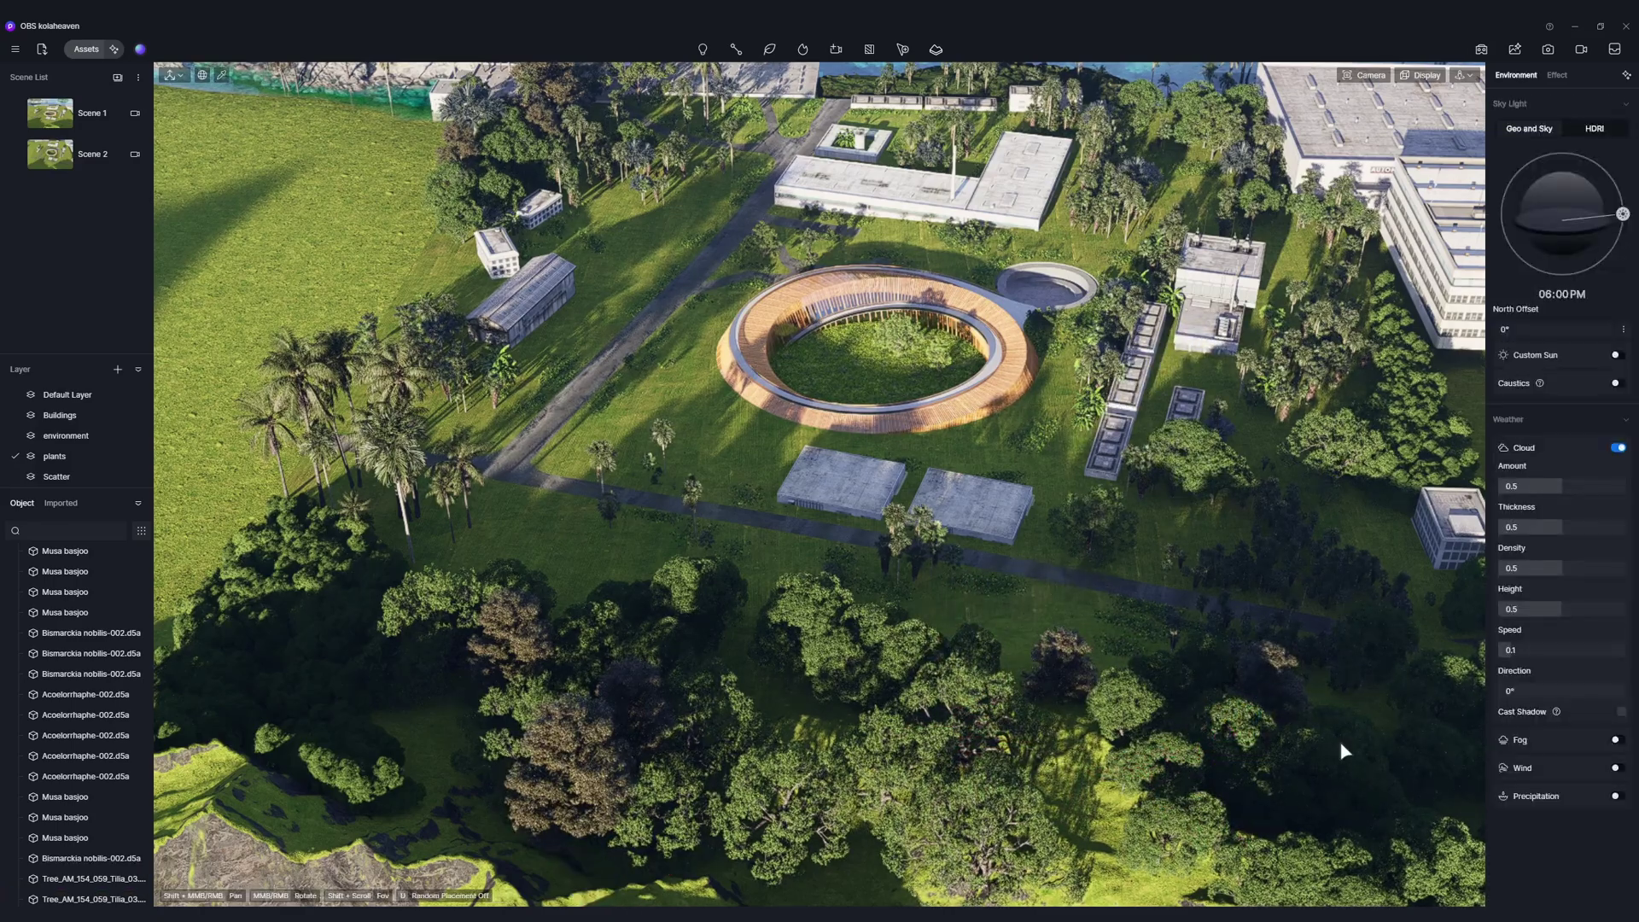
Copy a Tilia tree to the roadside east of the flat concrete blocks and scale it down.
click(1061, 671)
shift+drag(1027, 758, 1127, 572)
key(v)
drag(1159, 486, 1161, 493)
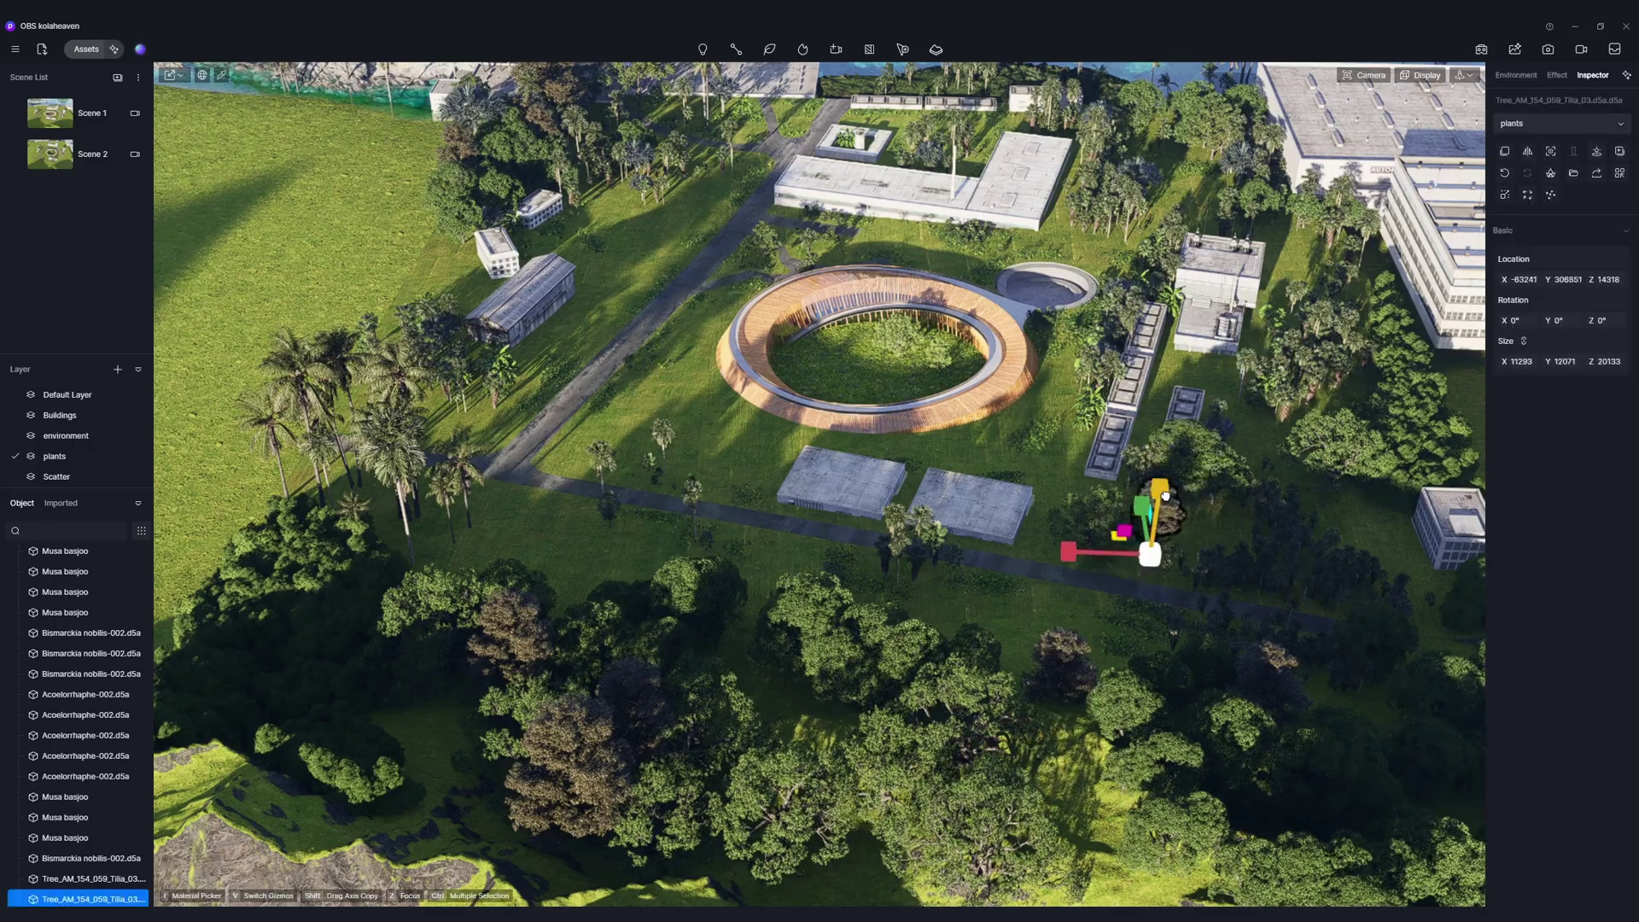
click(1235, 565)
Place Cinnamomum bodinieri trees on the eastern side of the campus and return to the Scene 1 view.
click(87, 50)
click(351, 311)
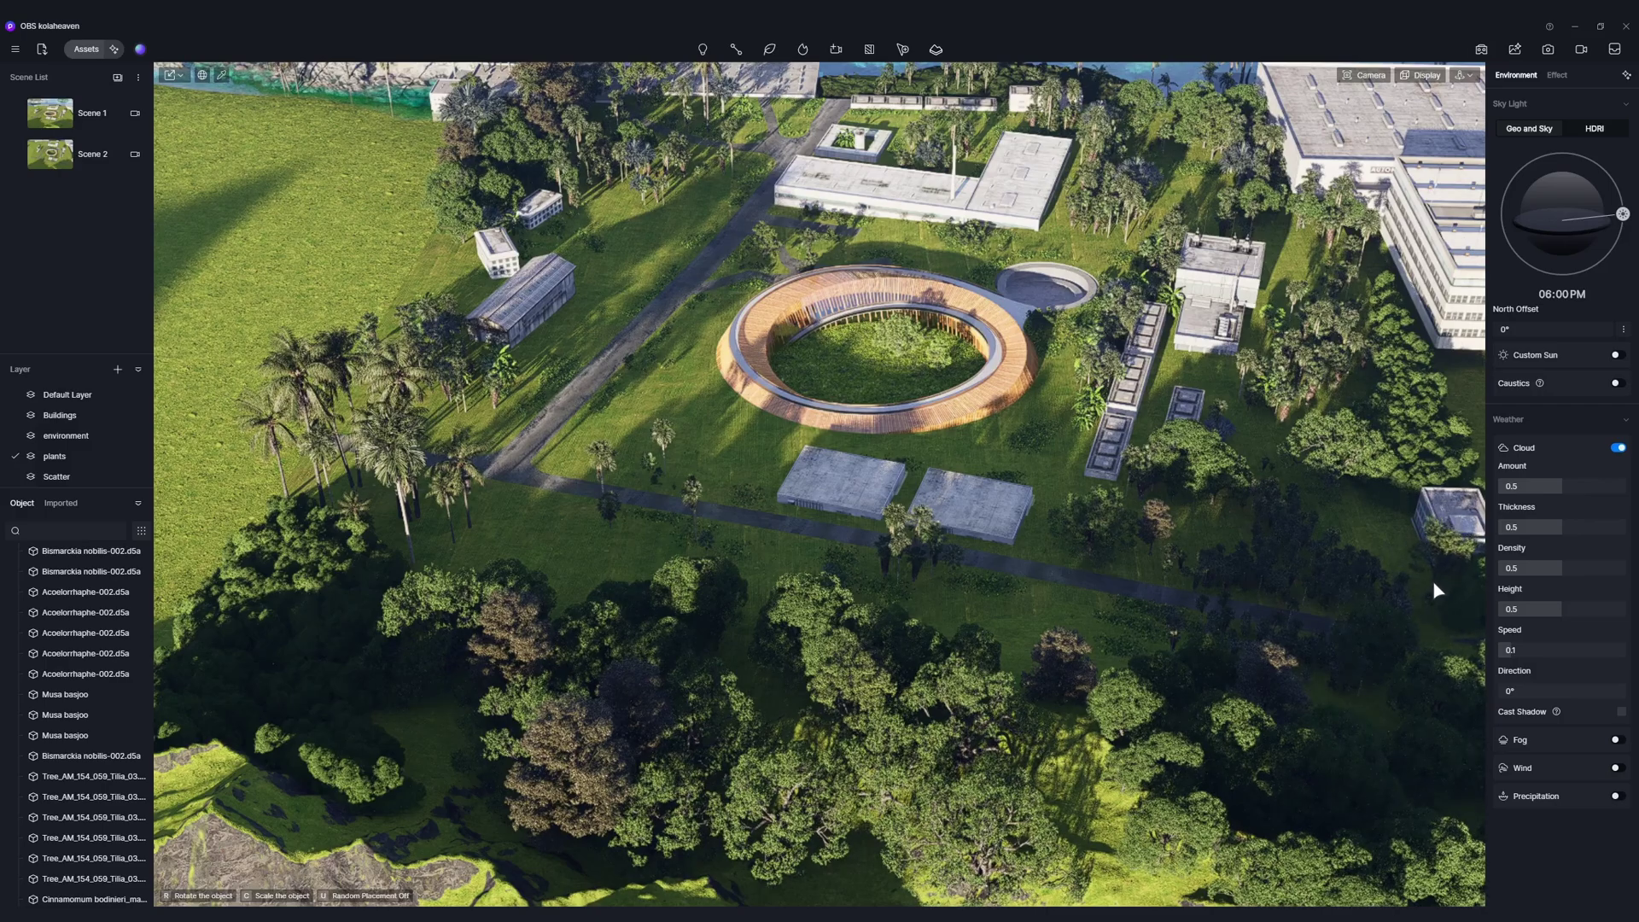
click(67, 126)
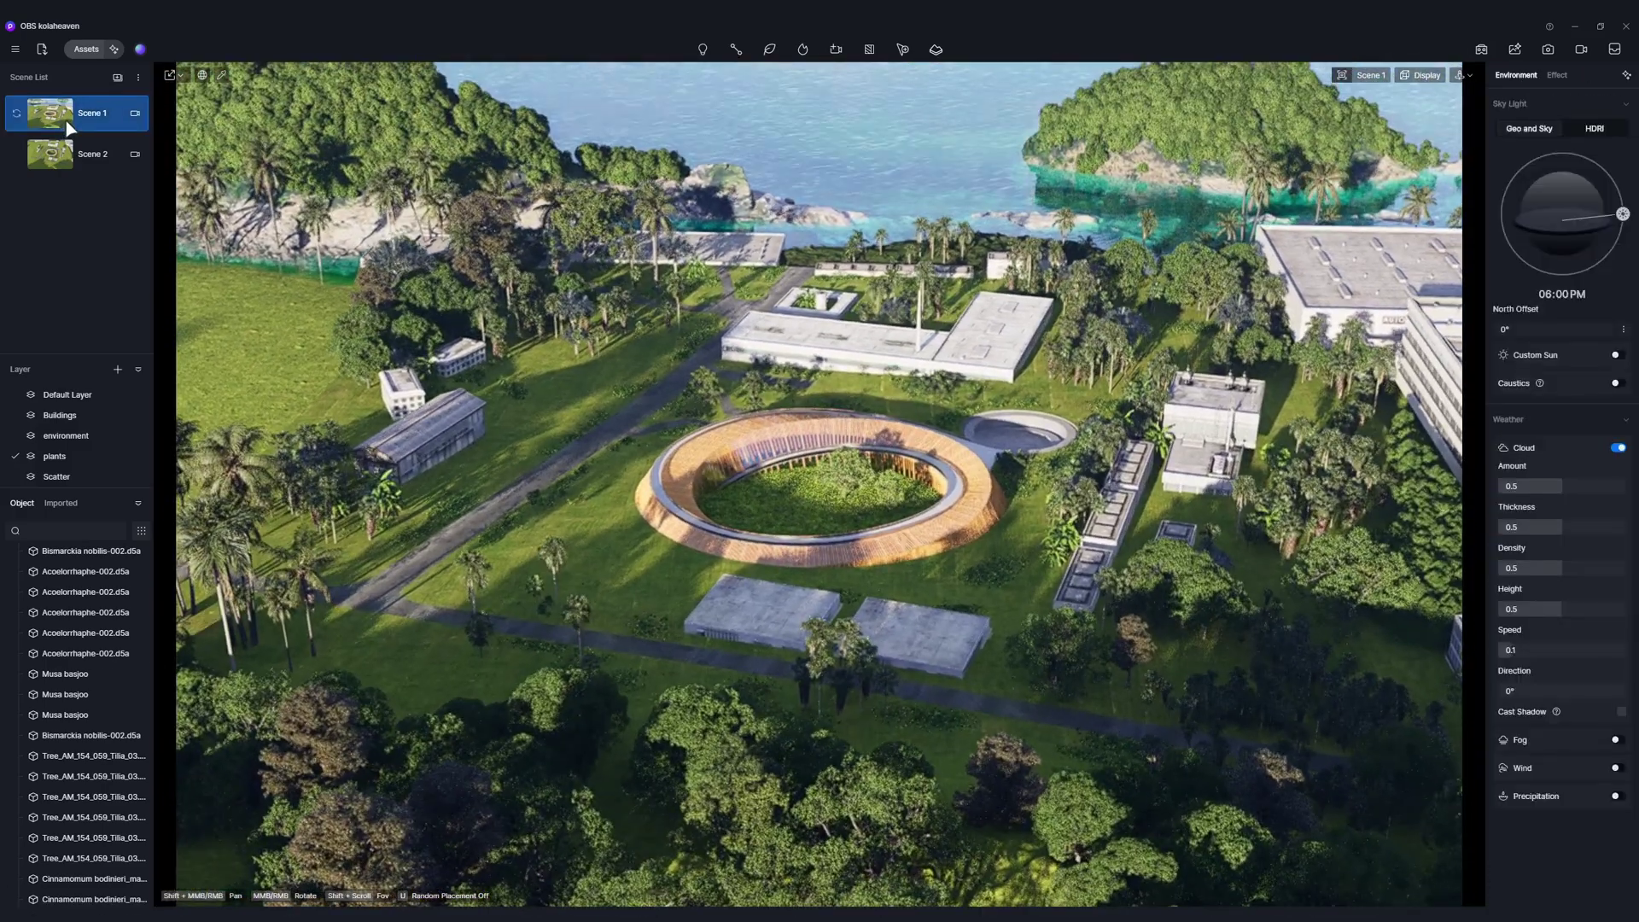
Select all the placed Bismarckia, Tilia, Cinnamomum, Musa and Acoelorrhaphe plants together, and end with nothing selected.
click(102, 718)
scroll(107, 734, down, 10)
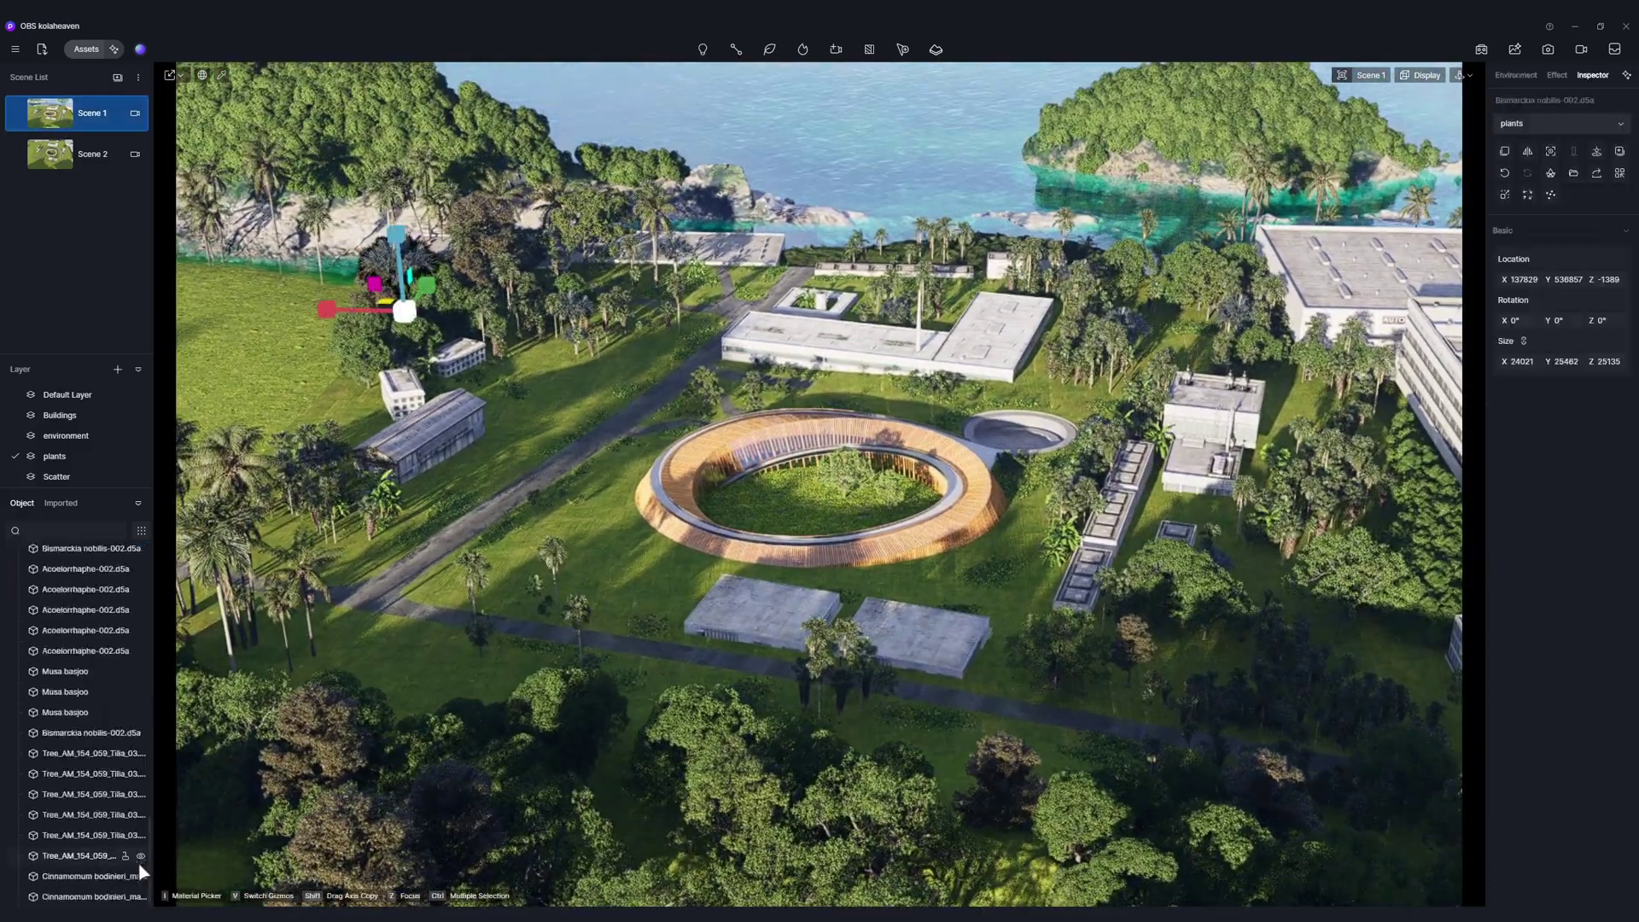
shift+click(68, 893)
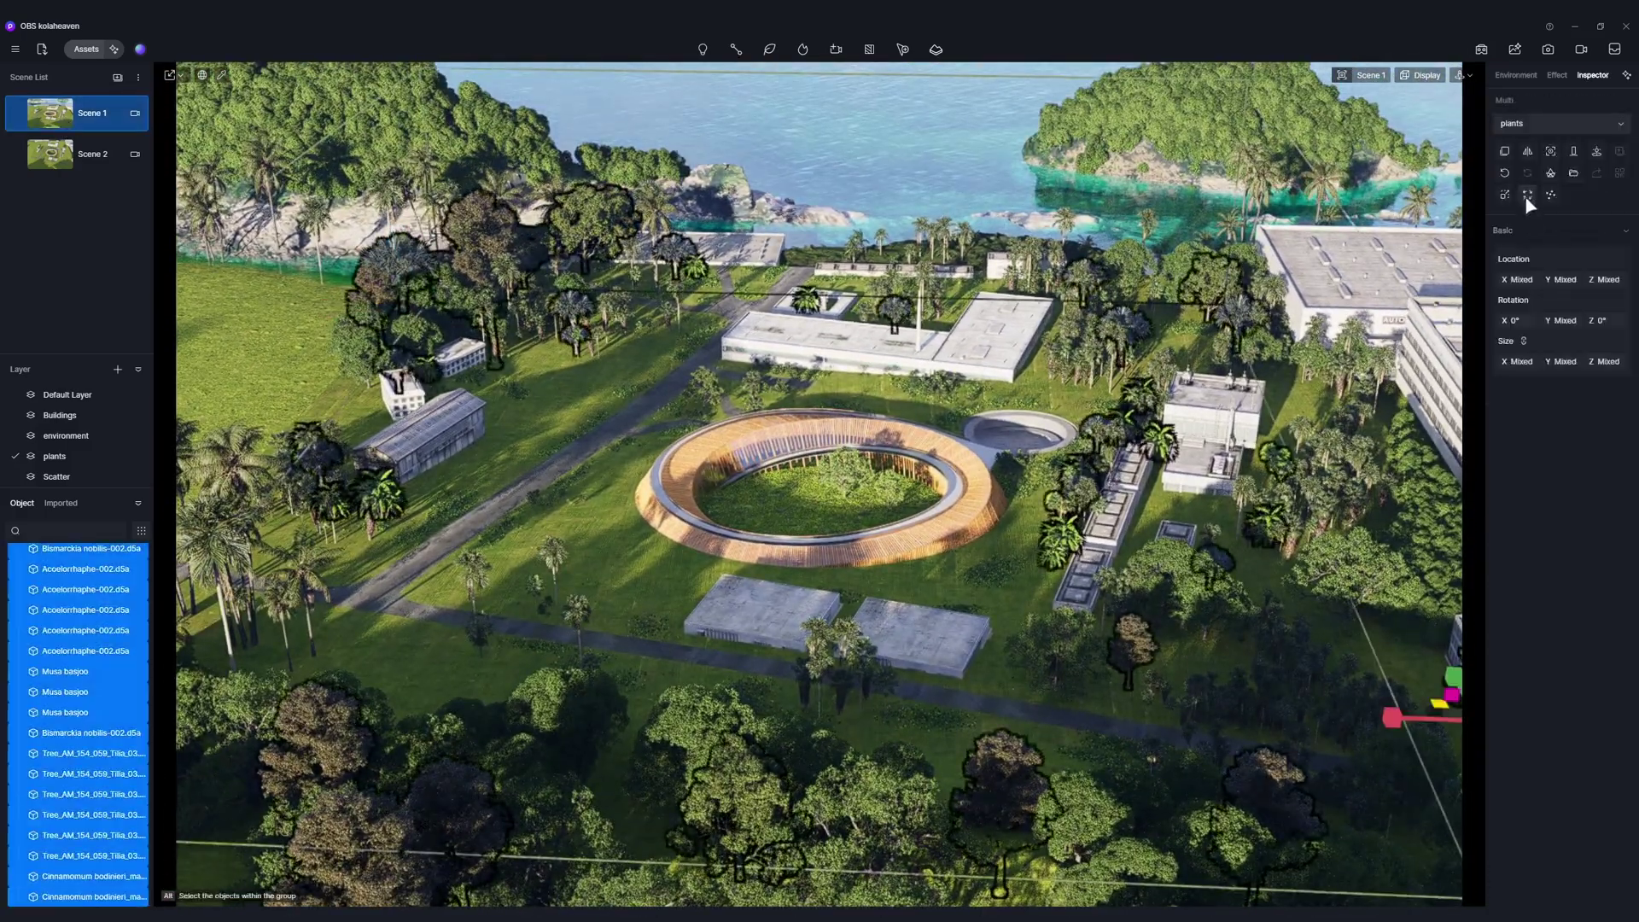
key(Escape)
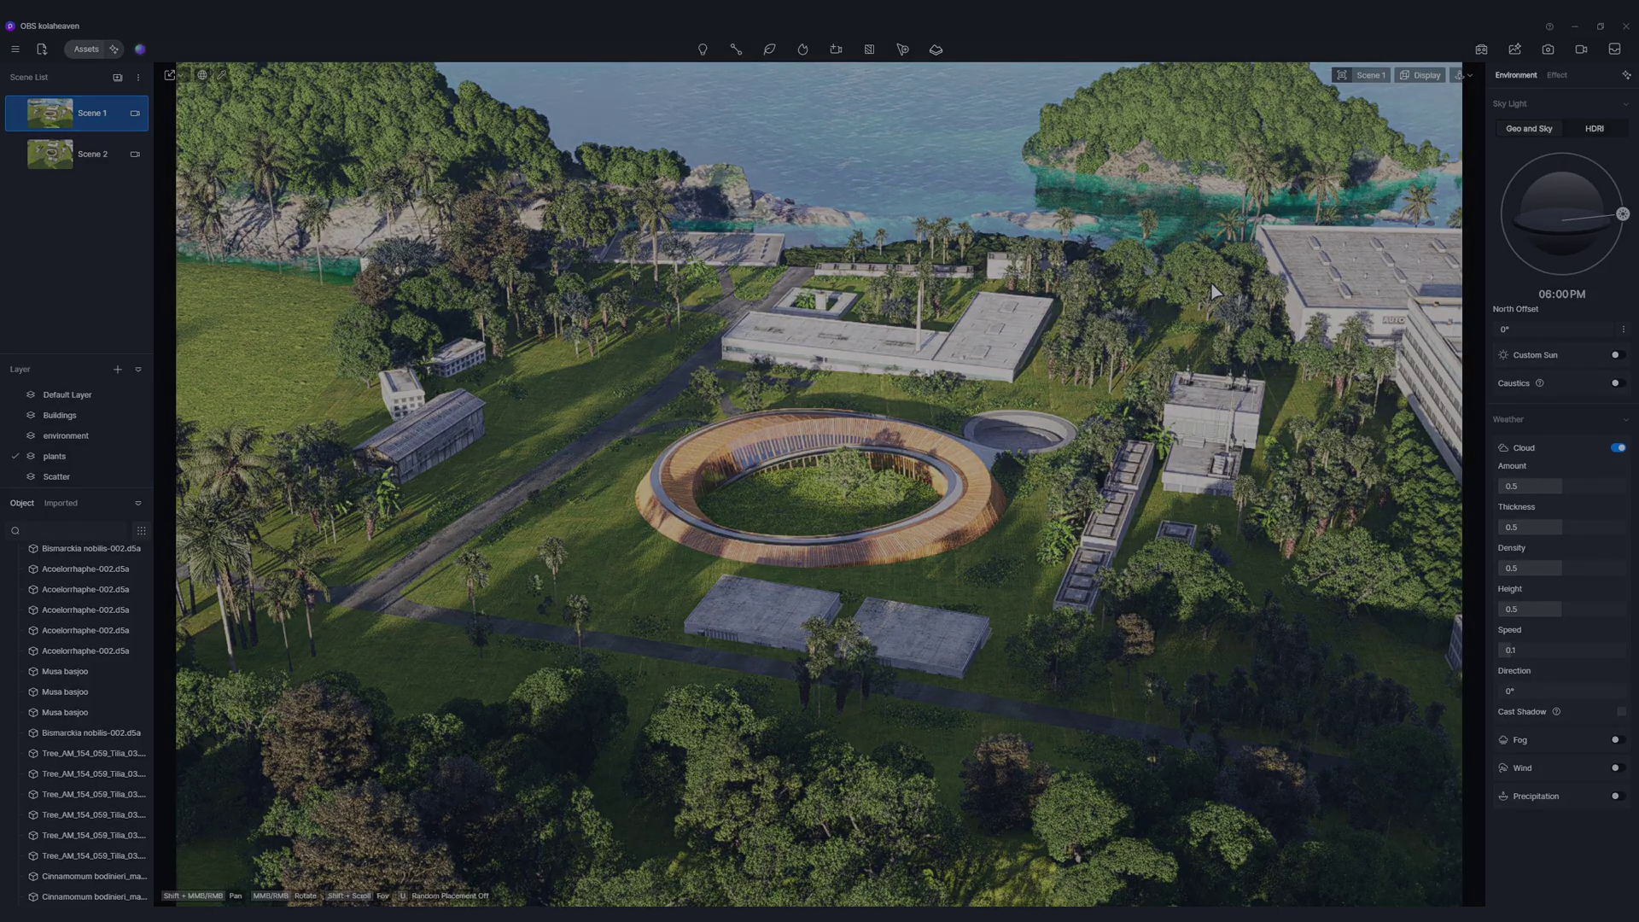